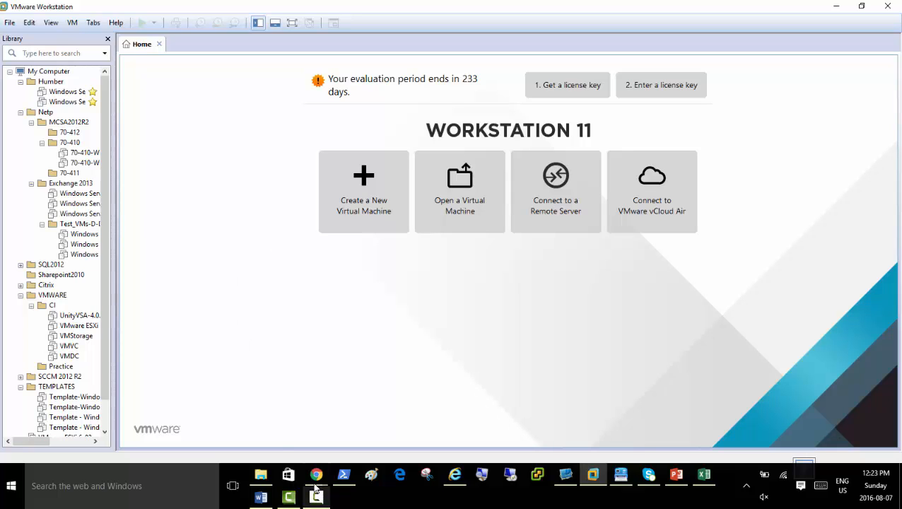
Bring the blank untitled Paint canvas in front of the VMware Workstation Home tab.
click(369, 481)
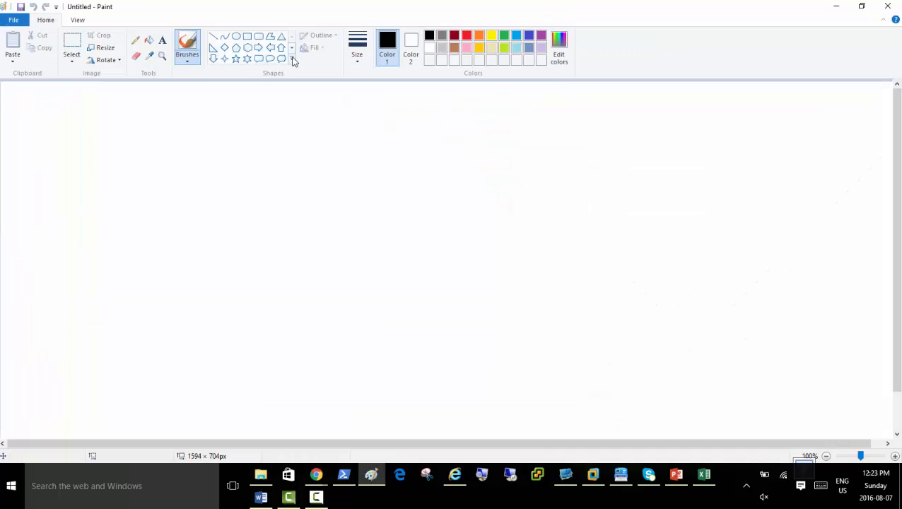
Use the Rectangle shape to draw five tall rectangles side by side across the upper canvas.
click(247, 37)
drag(87, 120, 161, 290)
drag(200, 117, 270, 292)
drag(294, 115, 377, 293)
drag(407, 116, 488, 291)
drag(518, 114, 624, 288)
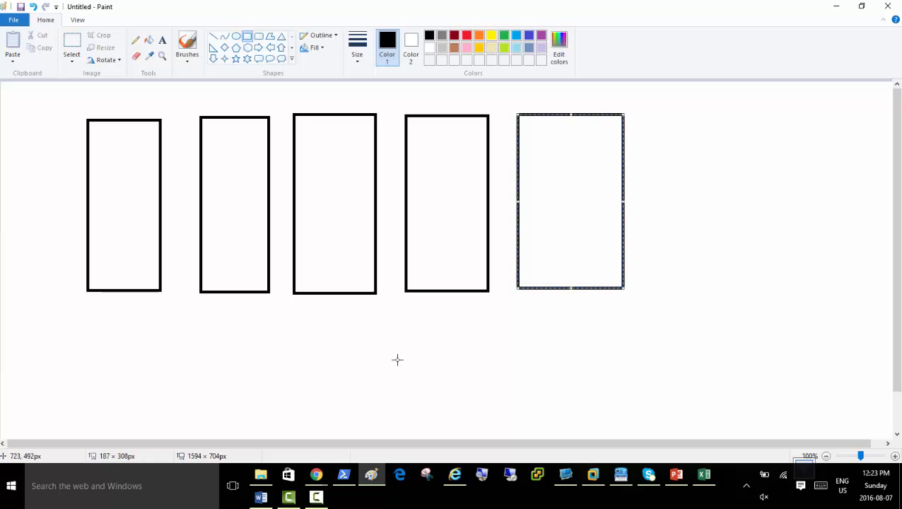
Label the first and second rectangles 'Windows' above 'OS'.
click(162, 40)
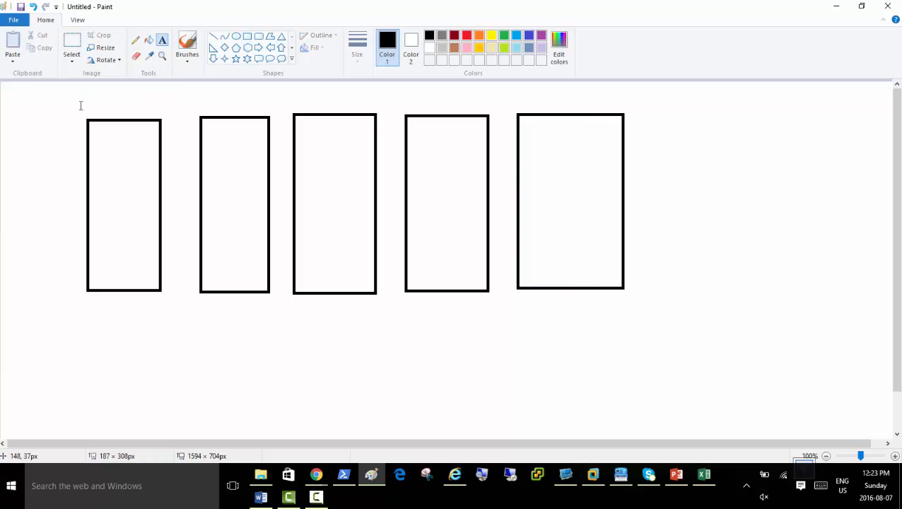
click(98, 248)
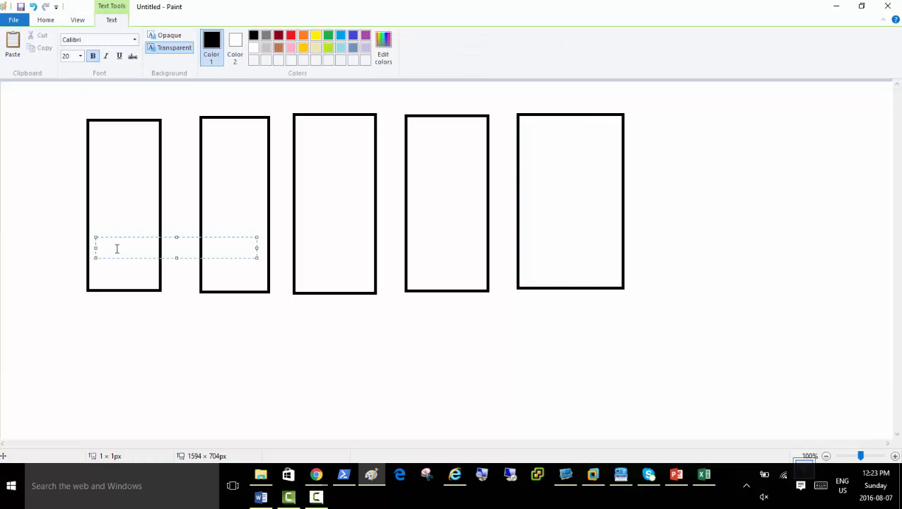
text(OS)
click(212, 223)
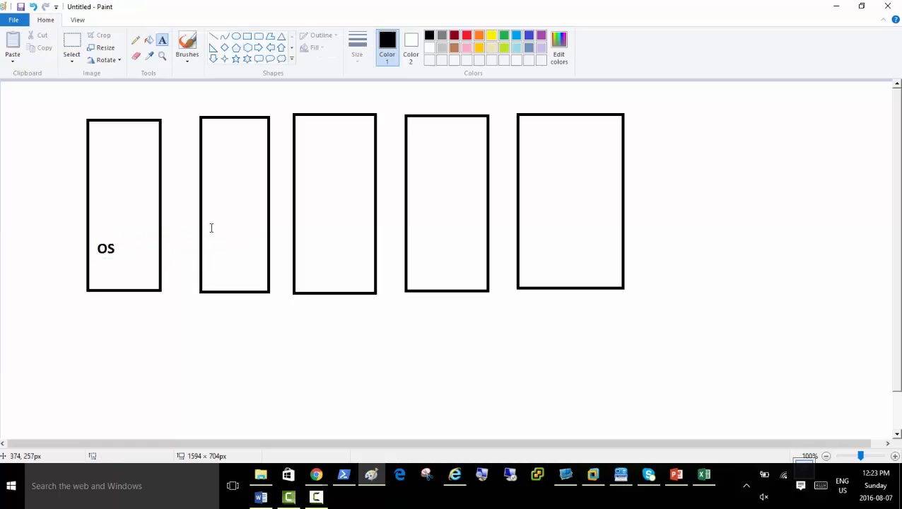
click(207, 244)
text(OS)
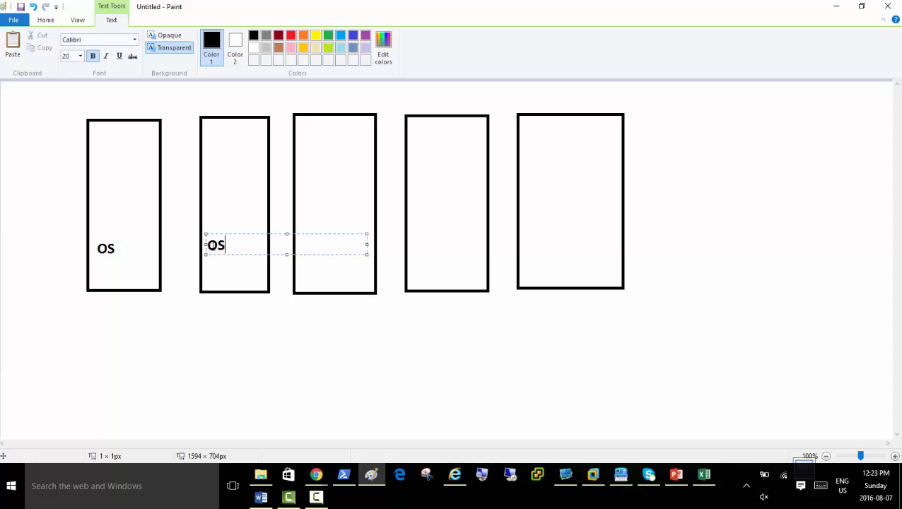
click(93, 227)
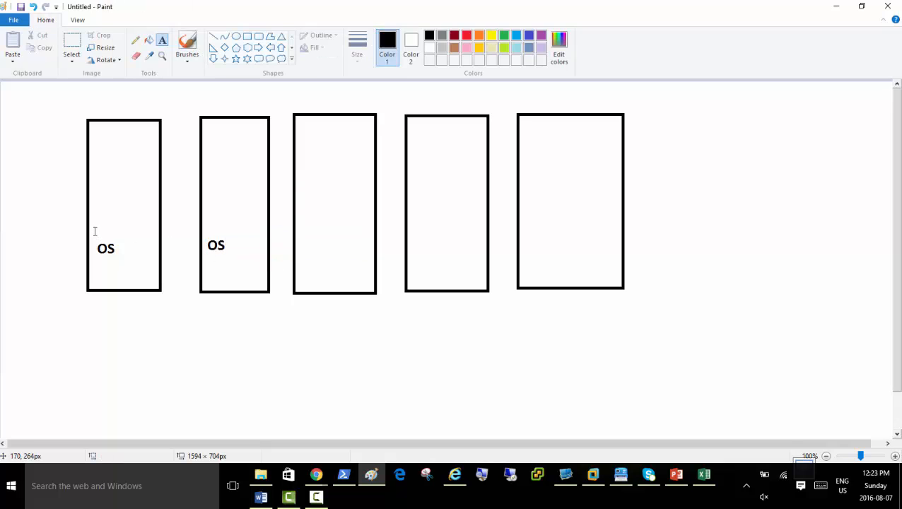
click(92, 221)
text(Windows)
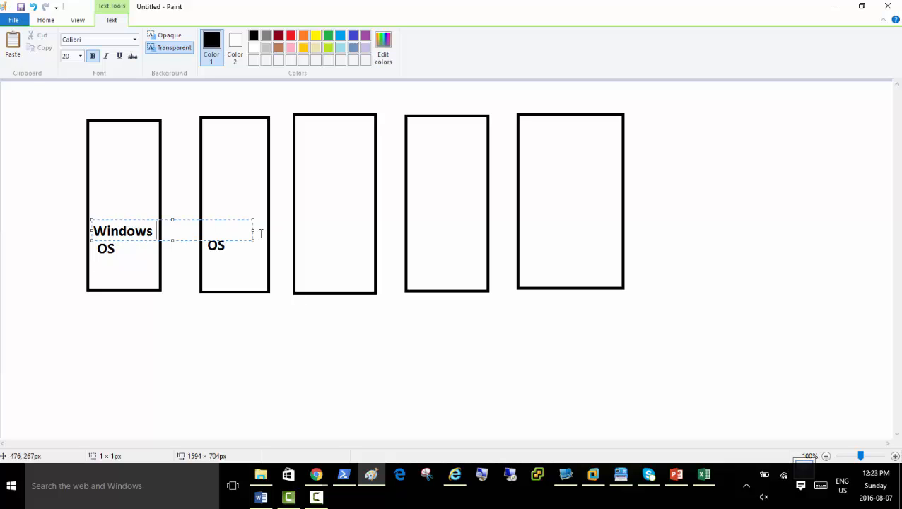
click(209, 231)
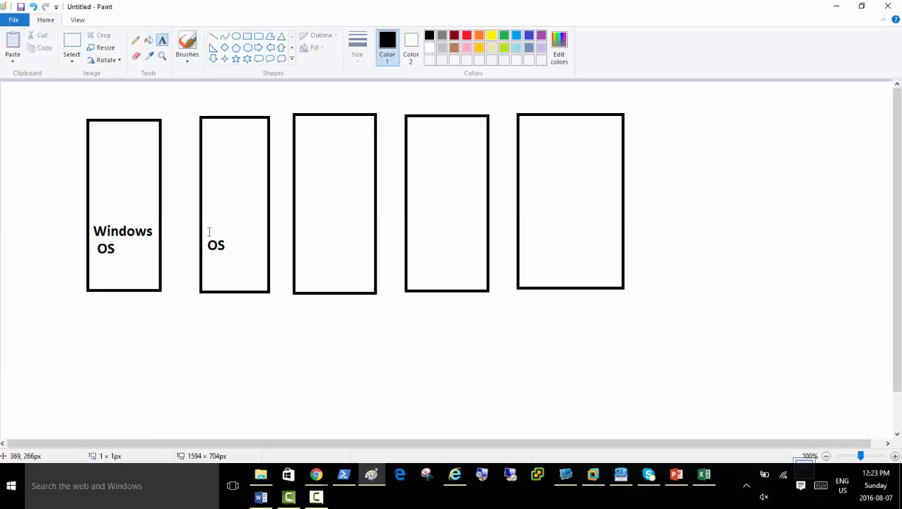
click(208, 222)
text(Windows)
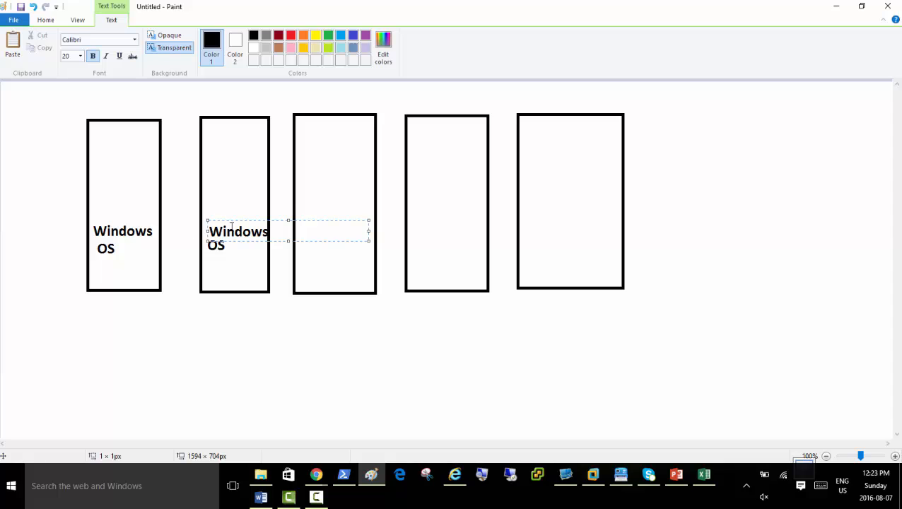
click(301, 219)
Label the third rectangle 'Windows OS' on two lines.
click(300, 209)
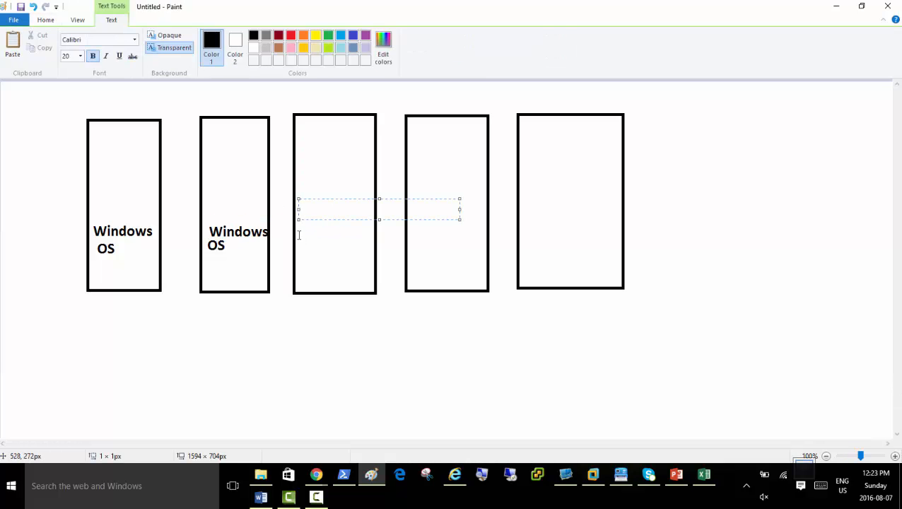
click(300, 235)
click(302, 234)
text(Windows)
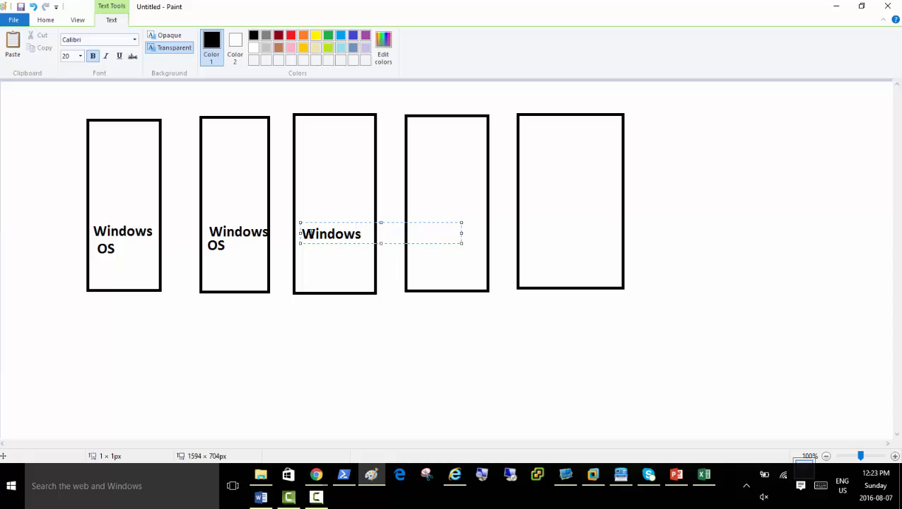
key(Return)
text(OS)
click(435, 205)
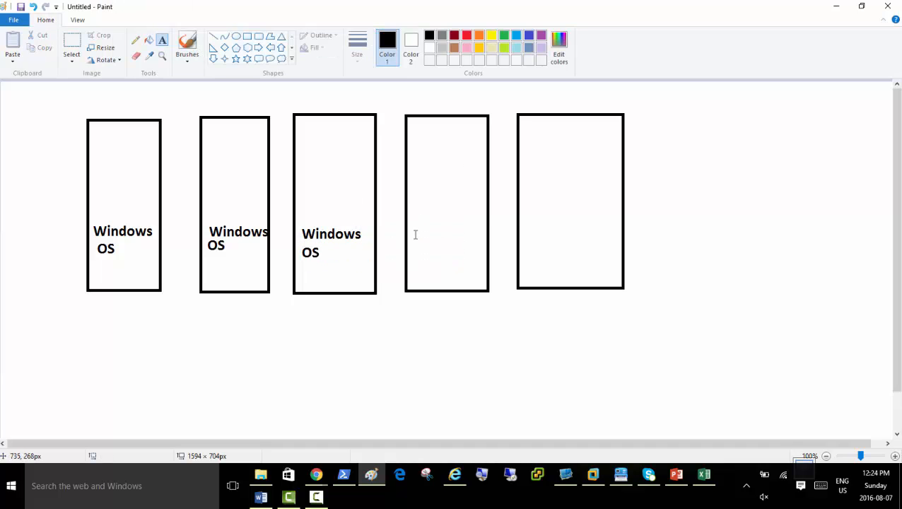
Label the fourth and fifth rectangles 'ESXi'.
click(415, 226)
text(ESXi)
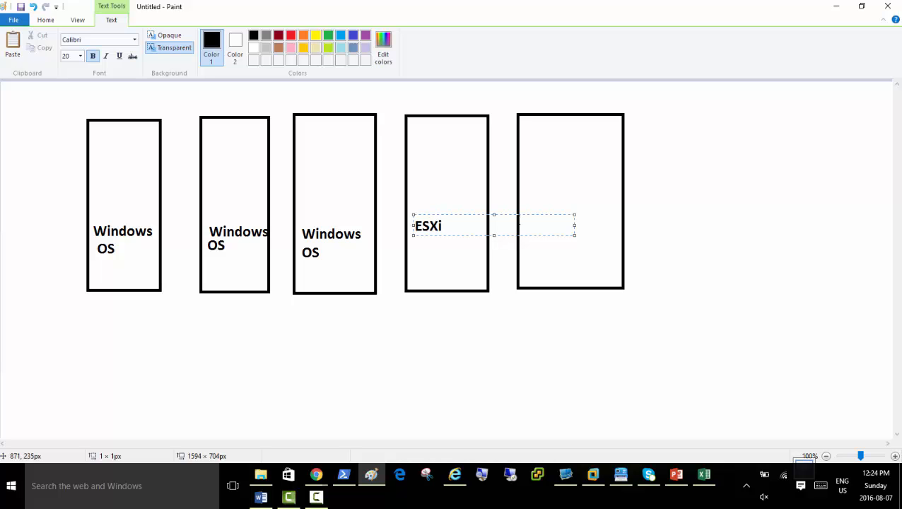
click(532, 211)
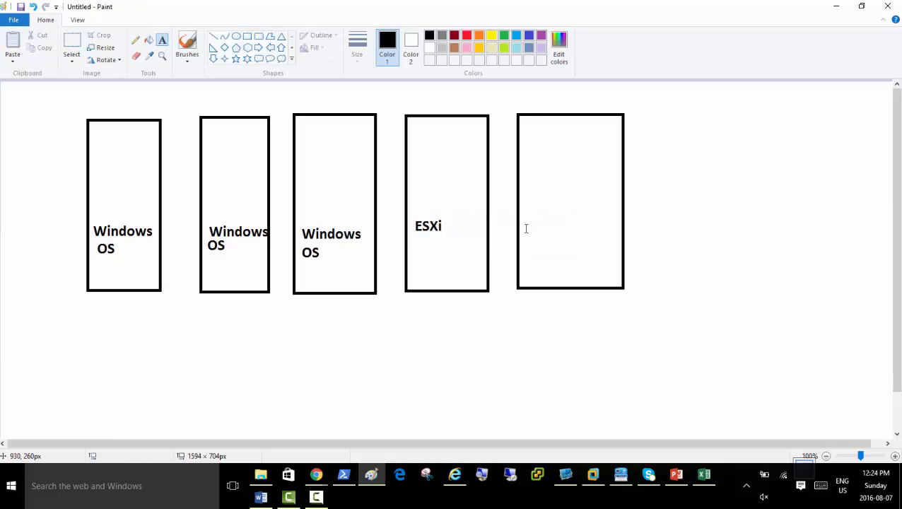
click(526, 224)
text(ESXi)
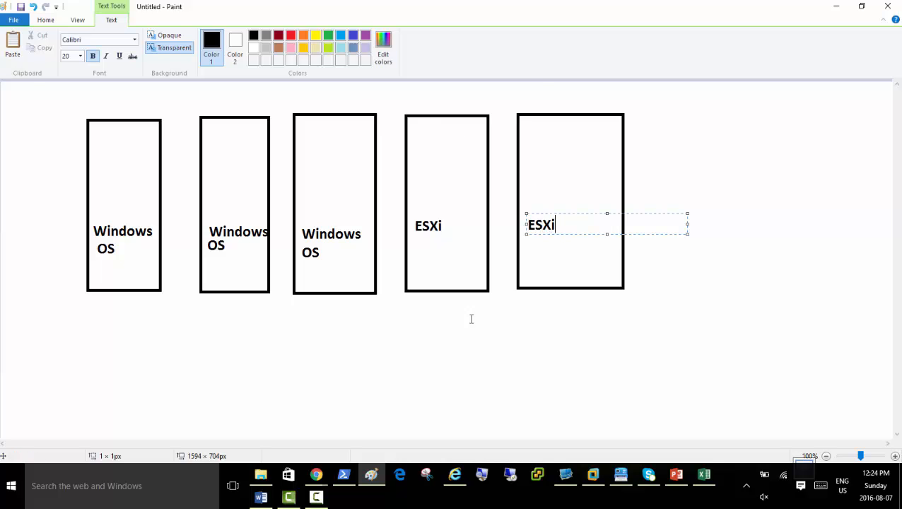
Caption the first three rectangles VMDC, VMVC and VMStorage underneath.
click(90, 302)
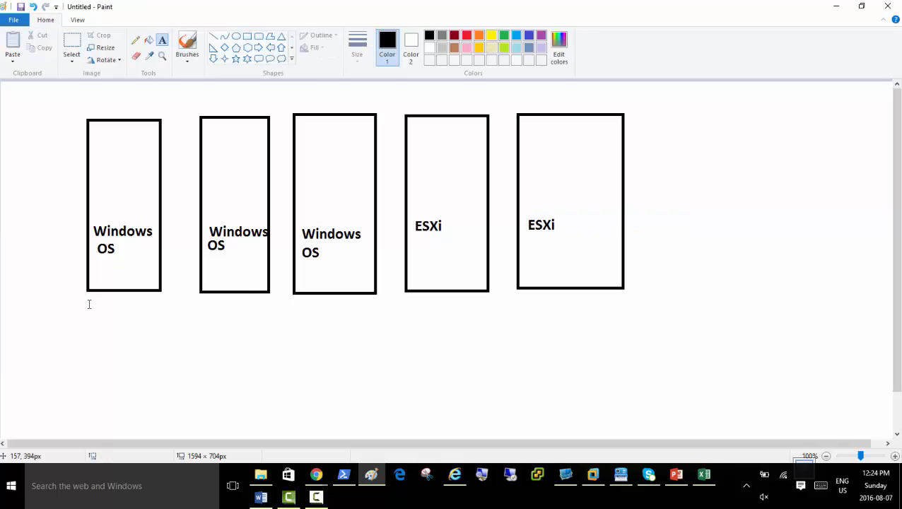
click(88, 303)
text(VM)
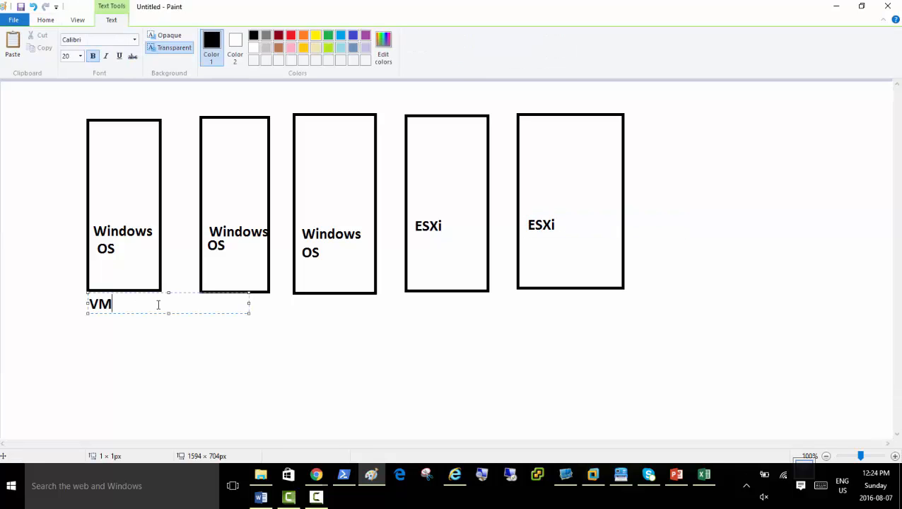
text(DC)
click(311, 330)
click(207, 306)
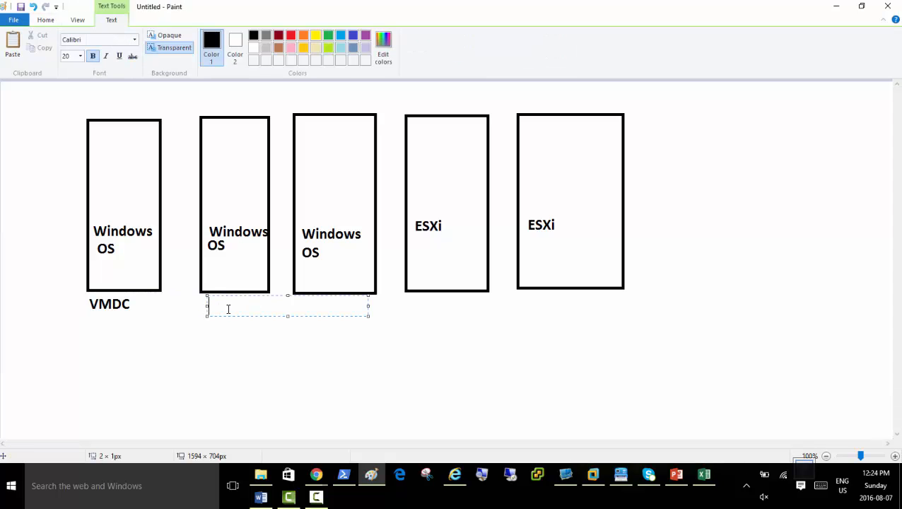
text(VMVC)
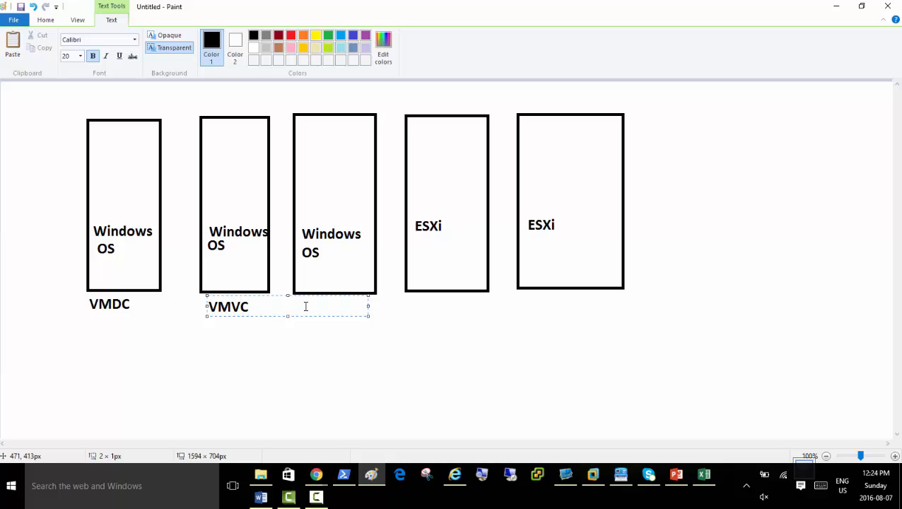
click(374, 318)
click(305, 297)
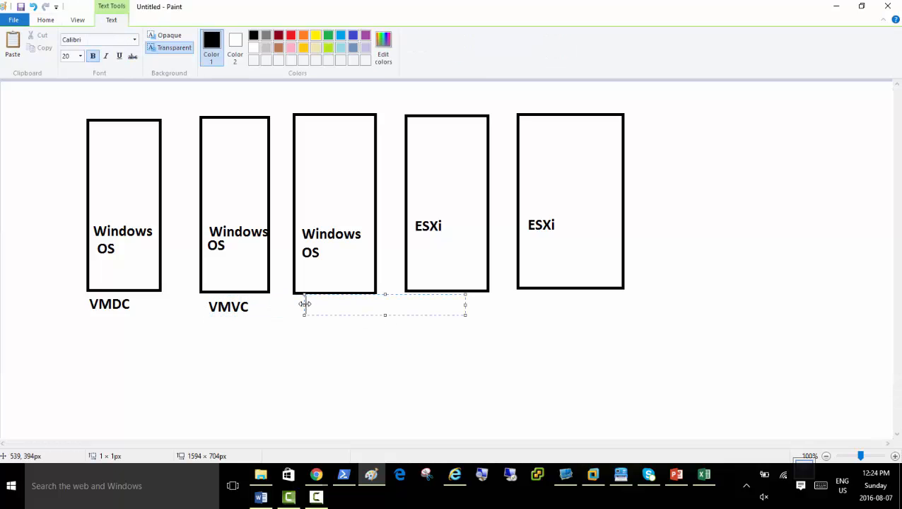
text(VMStorage)
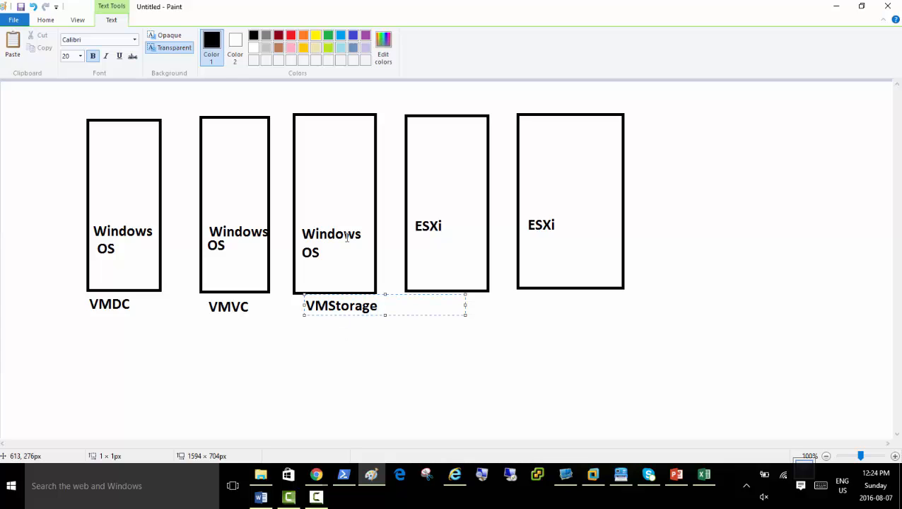
click(446, 332)
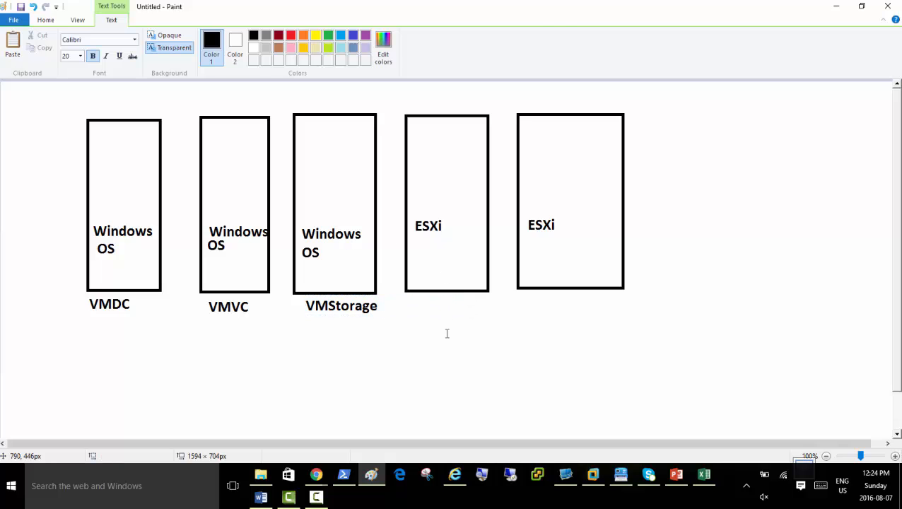
Caption the fourth and fifth rectangles ESXi01 and ESXi02.
click(417, 292)
text(E)
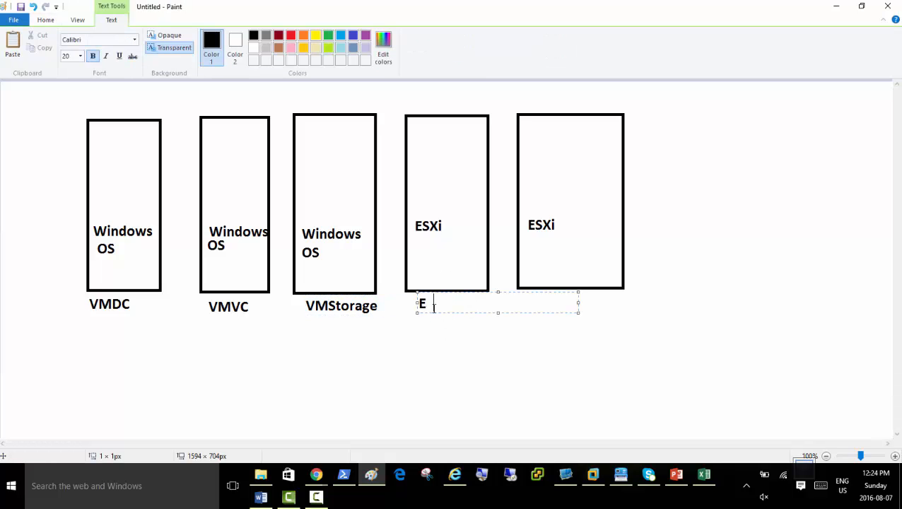
text(SXi01)
click(558, 343)
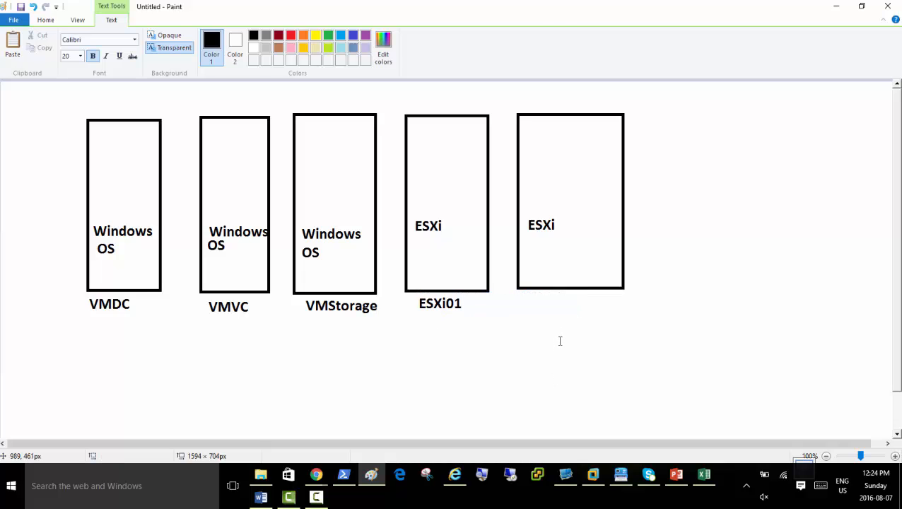
click(531, 301)
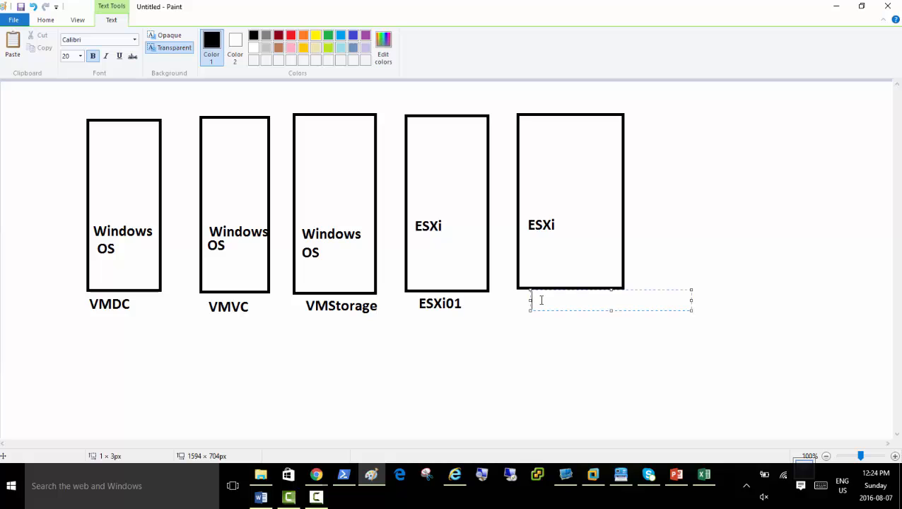
text(ESX)
key(BackSpace)
text(02)
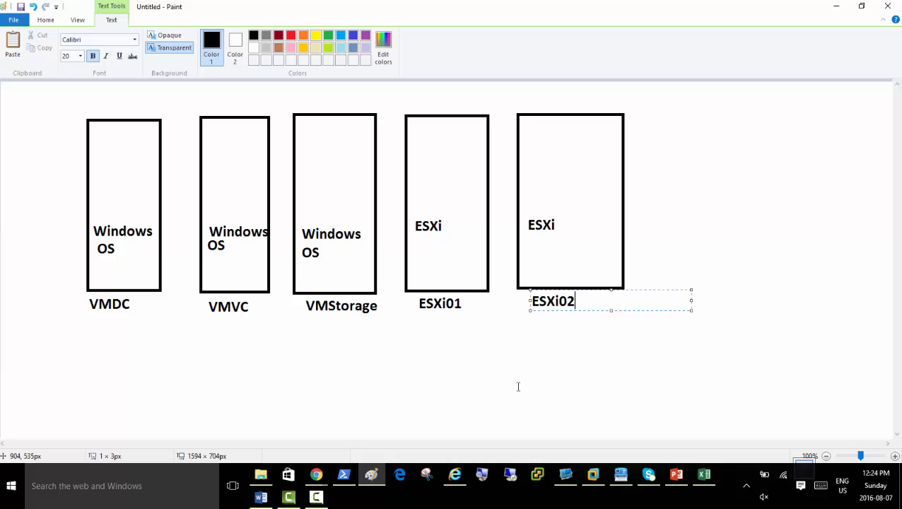
Write purple lines 192.168.200.1, 255.255.255.0, 192.168.200.50, 192.168.200.1 under VMDC and select them.
click(70, 328)
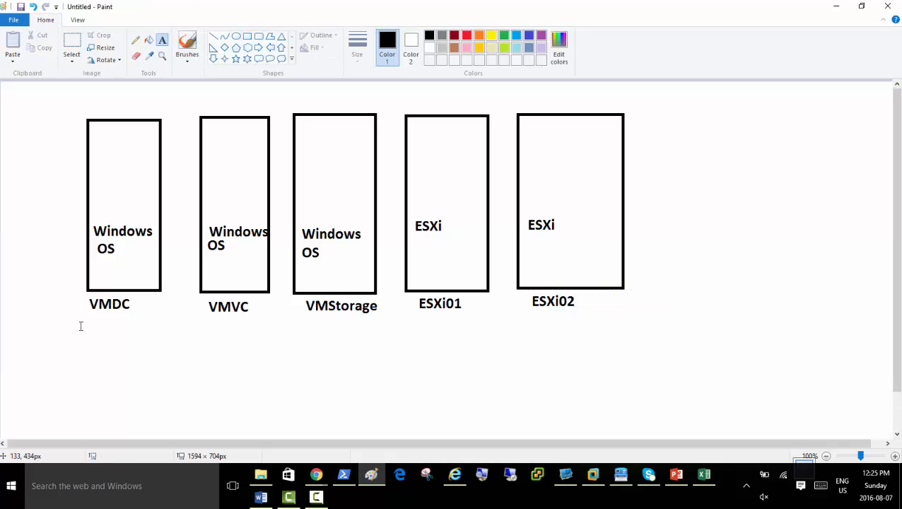
click(55, 309)
click(365, 36)
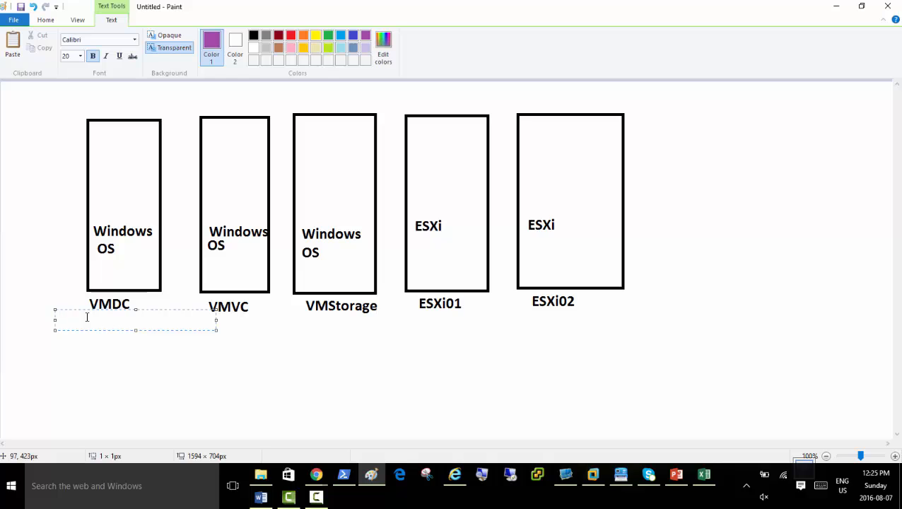
text(192.168)
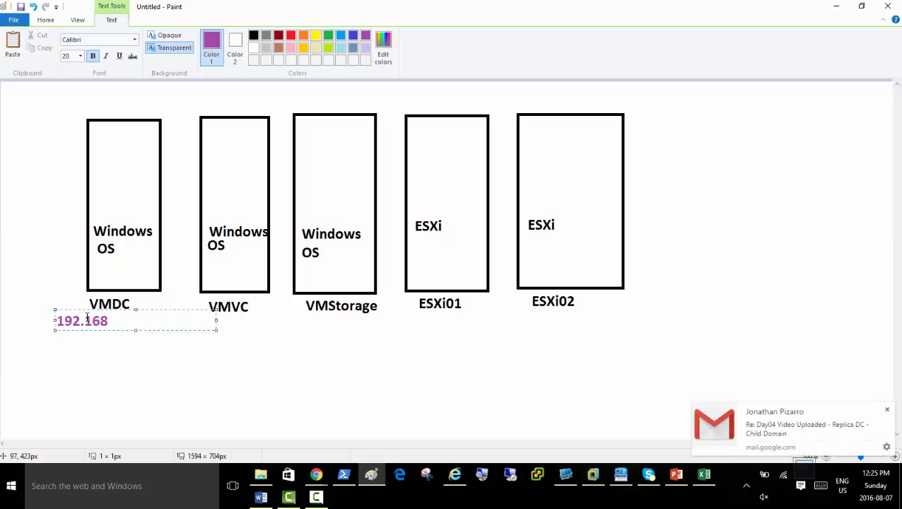
text(.200.1)
key(Return)
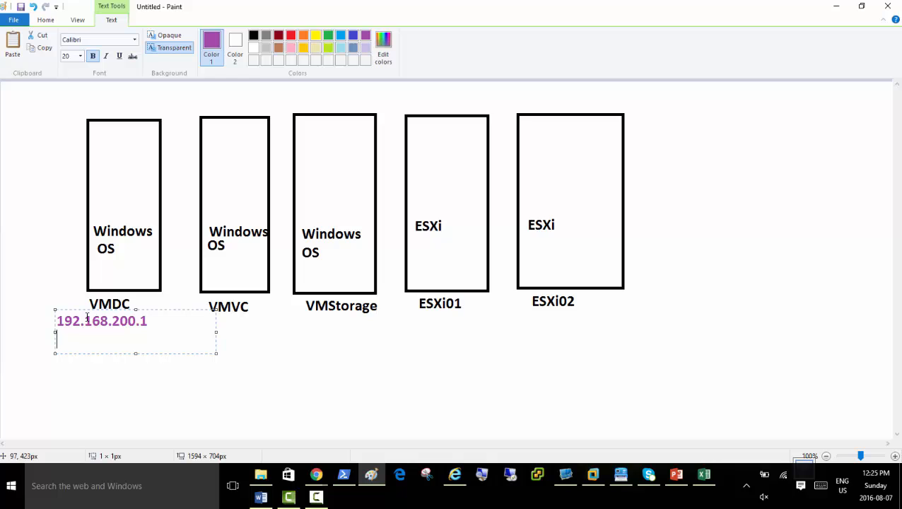
text(255.255.255.)
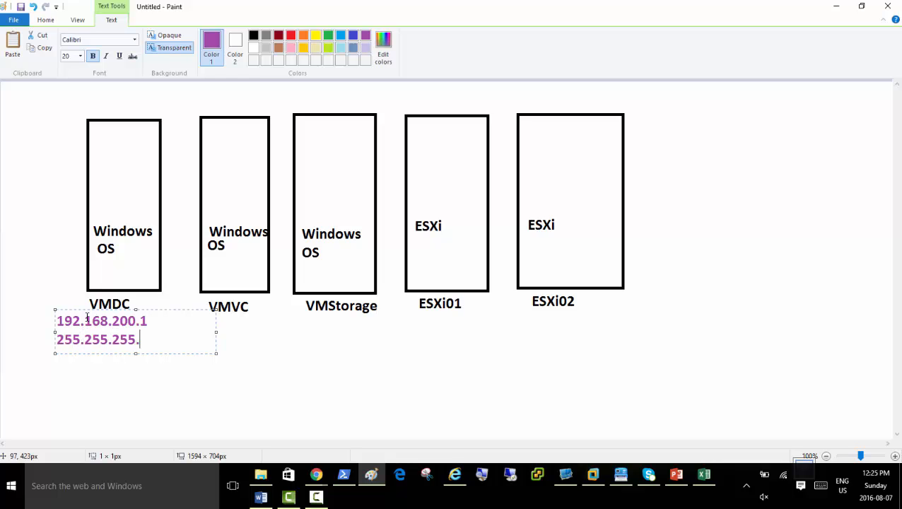
text(0)
key(Return)
text(192.168)
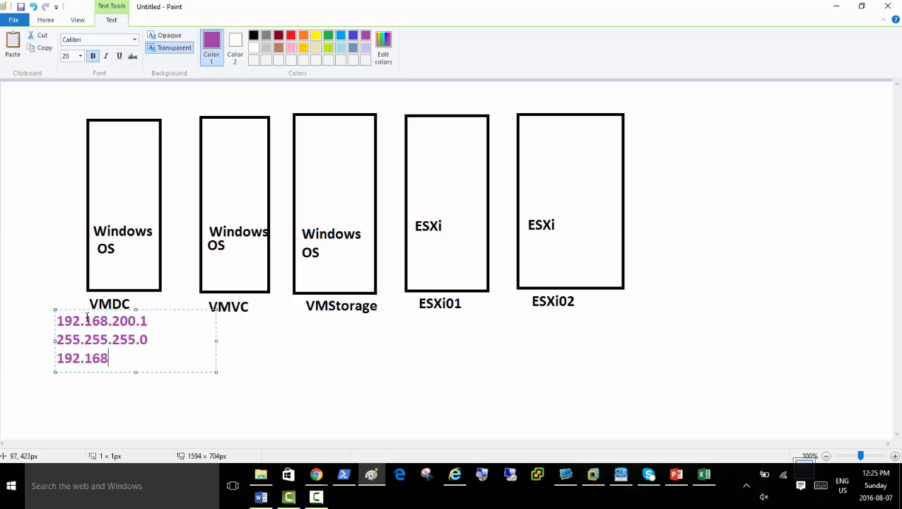
text(.200.50)
key(Return)
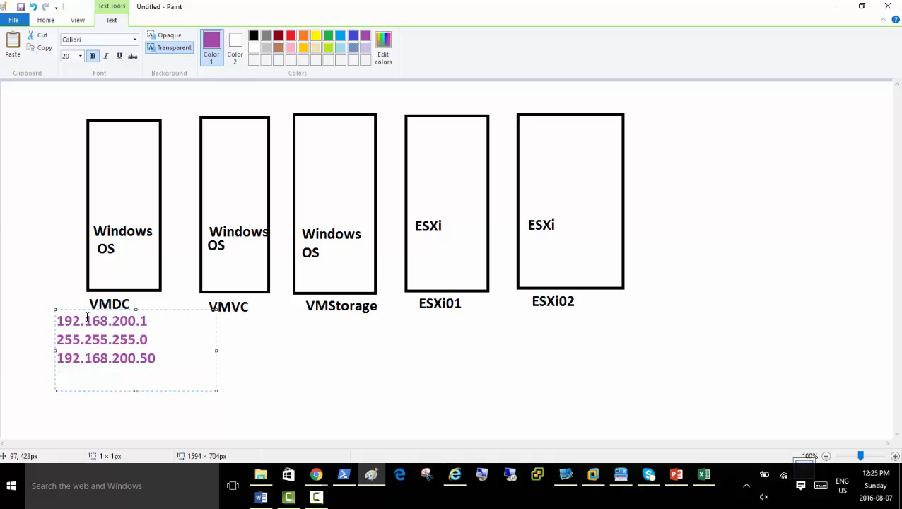
text(192.168.200.1)
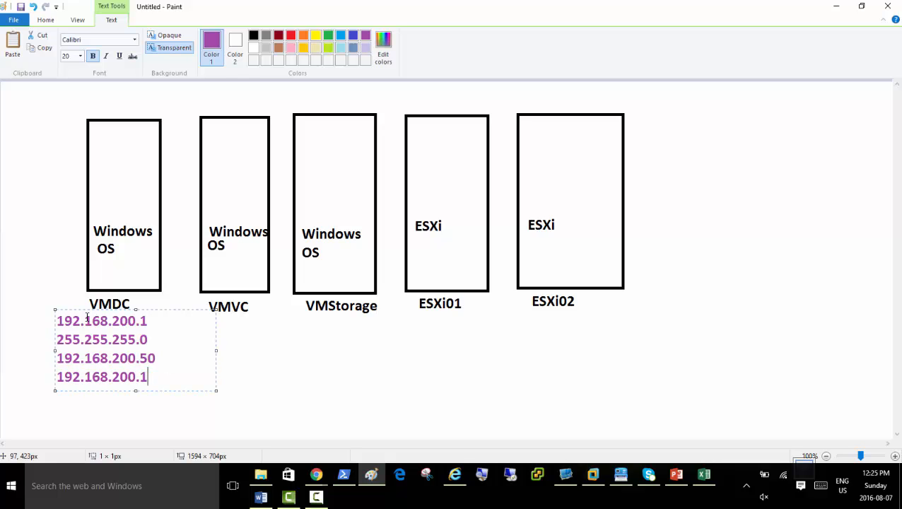
key(ctrl+a)
key(ctrl+c)
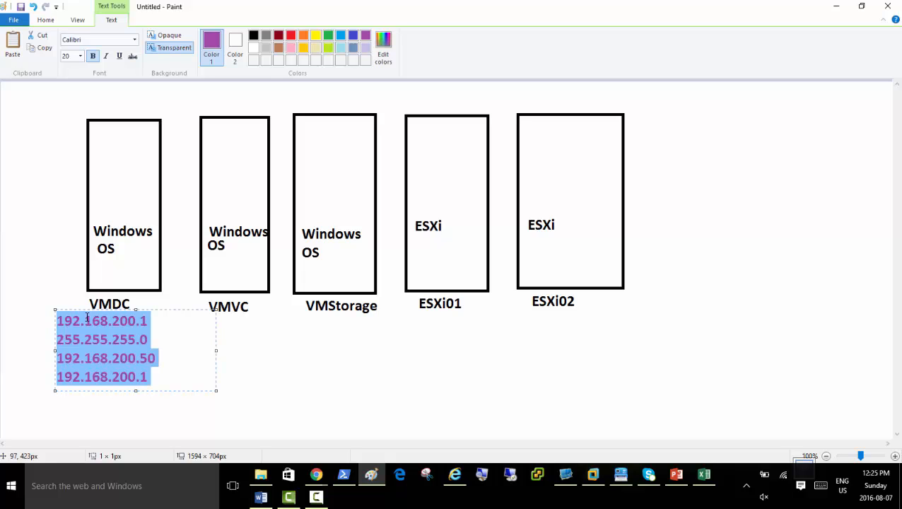
Paste the address block under VMVC and VMStorage, with first IPs 192.168.200.2 and 192.168.200.3.
click(209, 318)
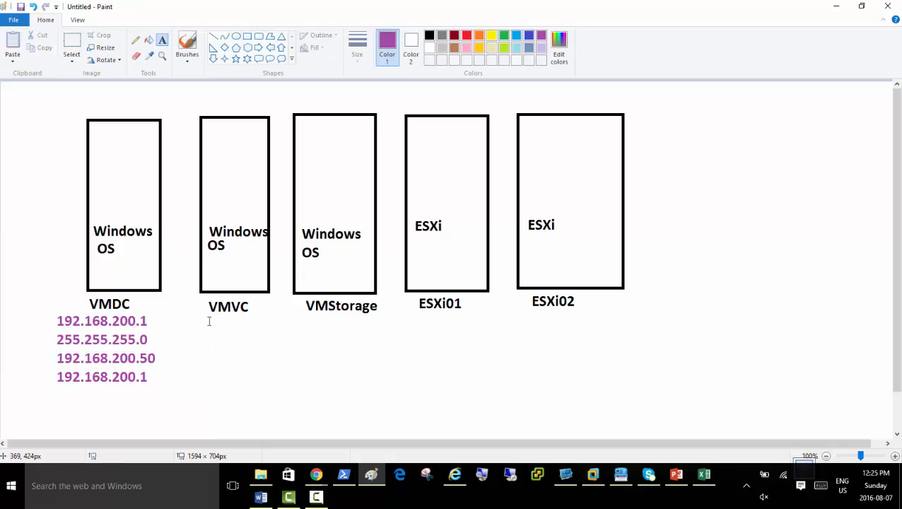
click(208, 315)
click(216, 342)
click(208, 318)
key(ctrl+v)
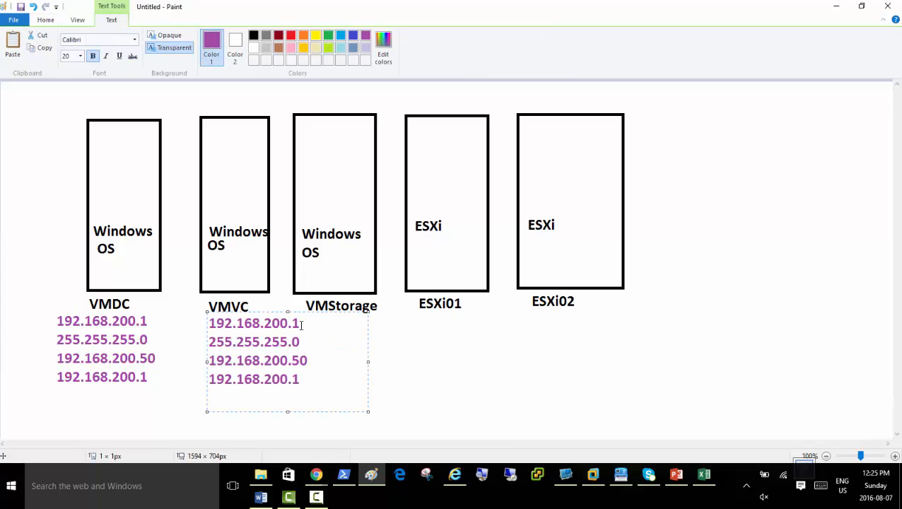
drag(297, 322, 294, 323)
text(2)
click(380, 337)
click(329, 316)
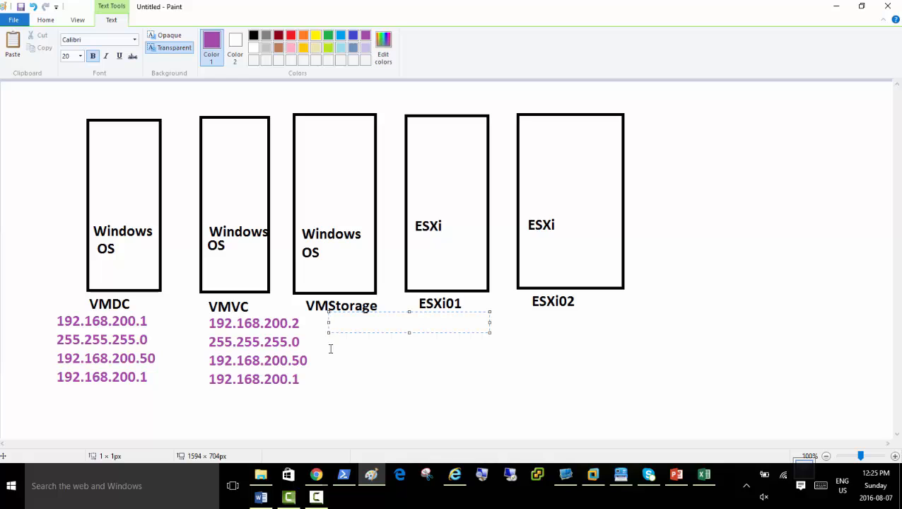
key(ctrl+v)
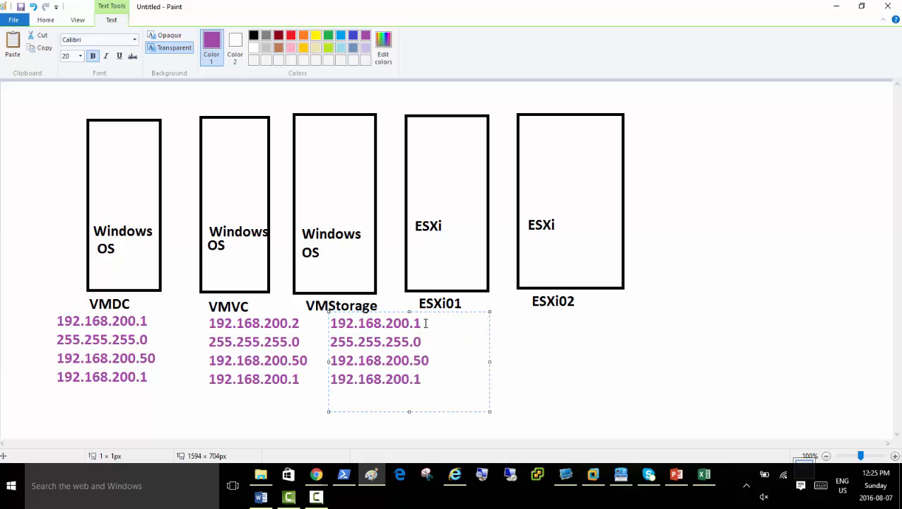
drag(426, 323, 416, 323)
text(2)
key(BackSpace)
text(3)
click(523, 389)
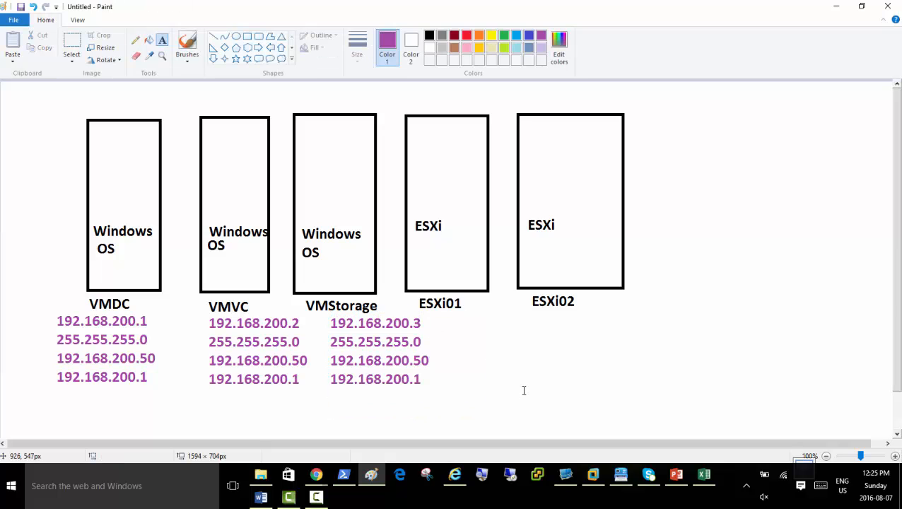
Paste the address block under ESXi01 and ESXi02, with first IPs 192.168.200.4 and 192.168.200.5.
click(454, 322)
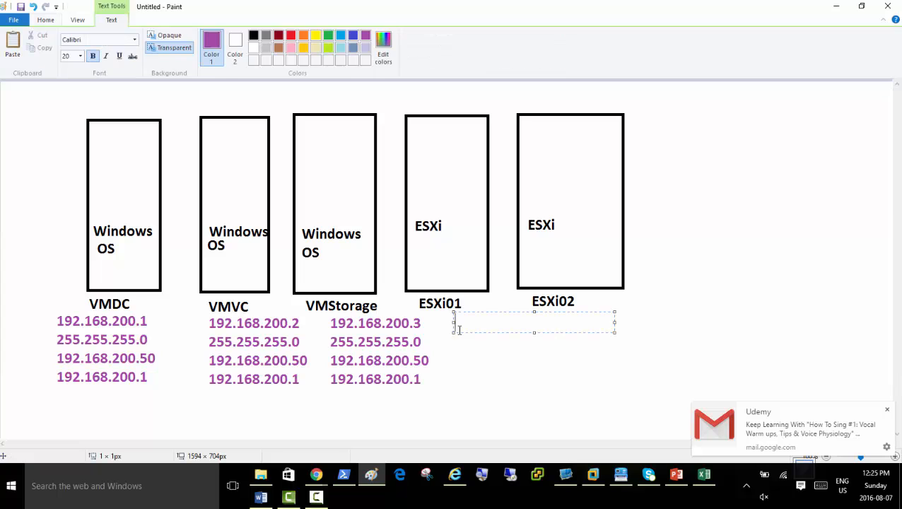
key(ctrl+v)
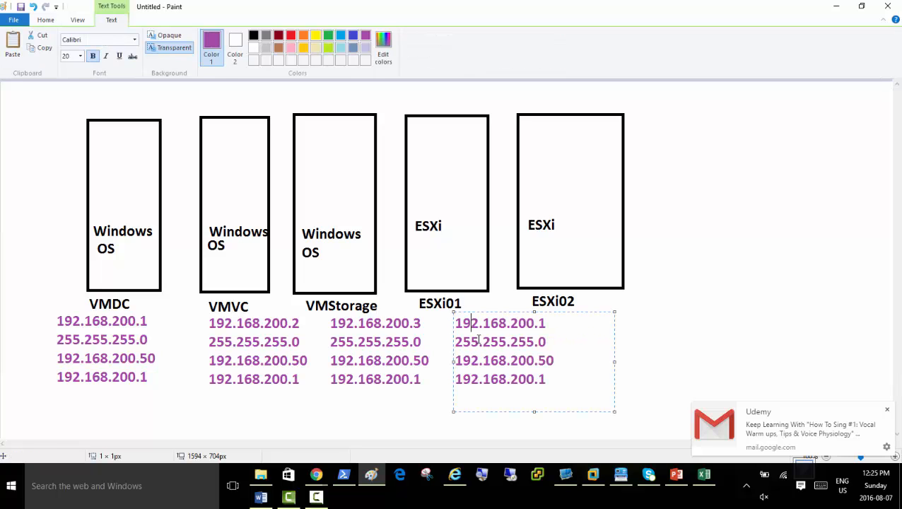
key(Right)
key(Right)
key(Right)
key(Right)
key(Right)
key(Right)
key(Right)
key(Right)
key(Right)
key(Right)
key(Right)
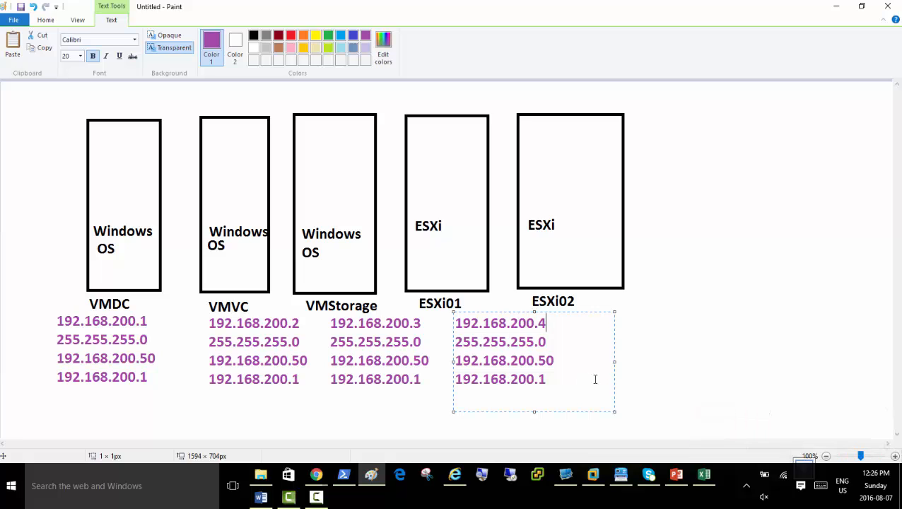
click(651, 322)
click(584, 320)
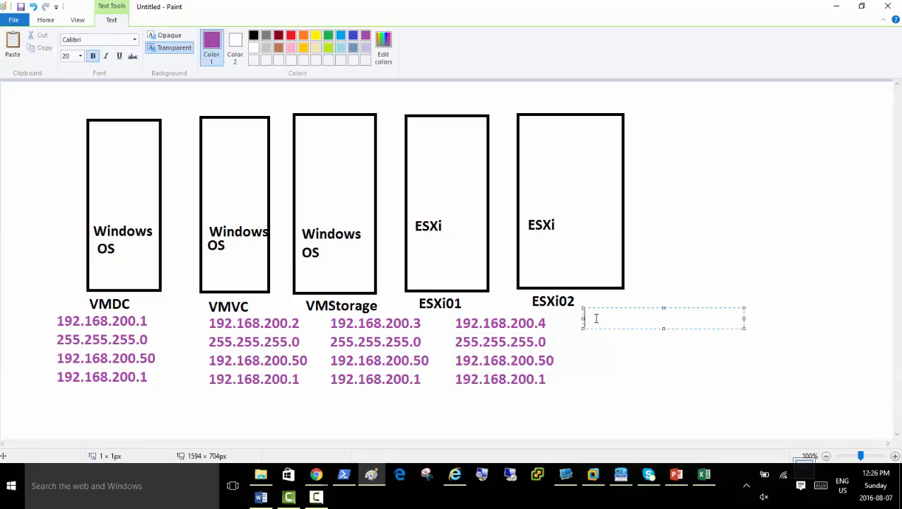
key(ctrl+v)
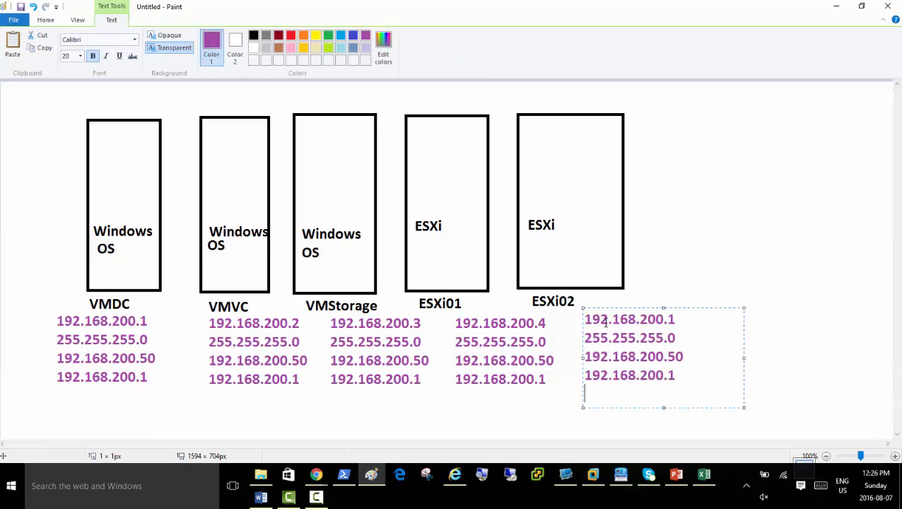
drag(677, 319, 671, 322)
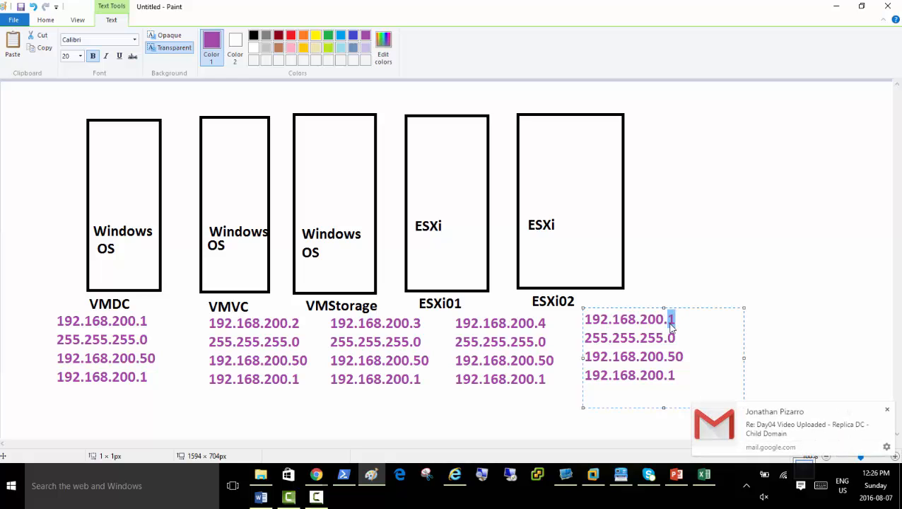
text(5)
click(801, 322)
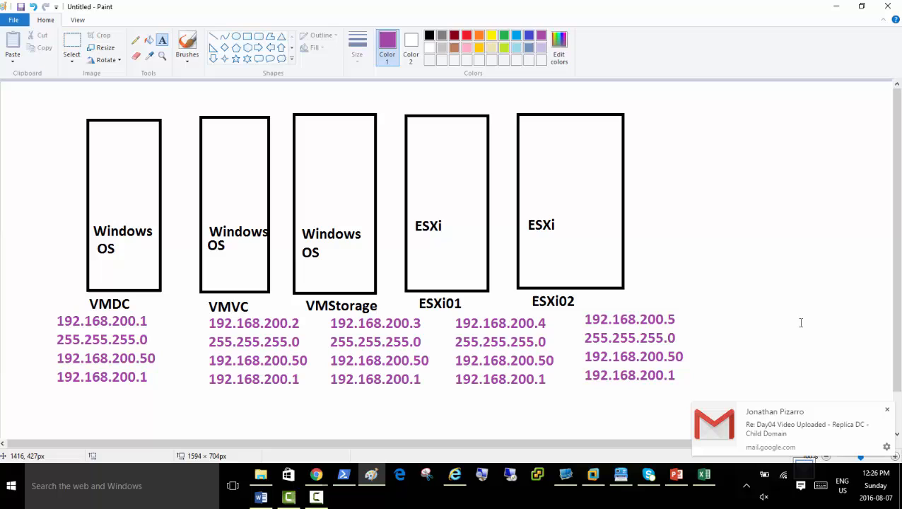
Write blue notes AD/DNS, Activate, Firewall Off, PowerOptions inside the VMDC box.
click(528, 36)
click(93, 145)
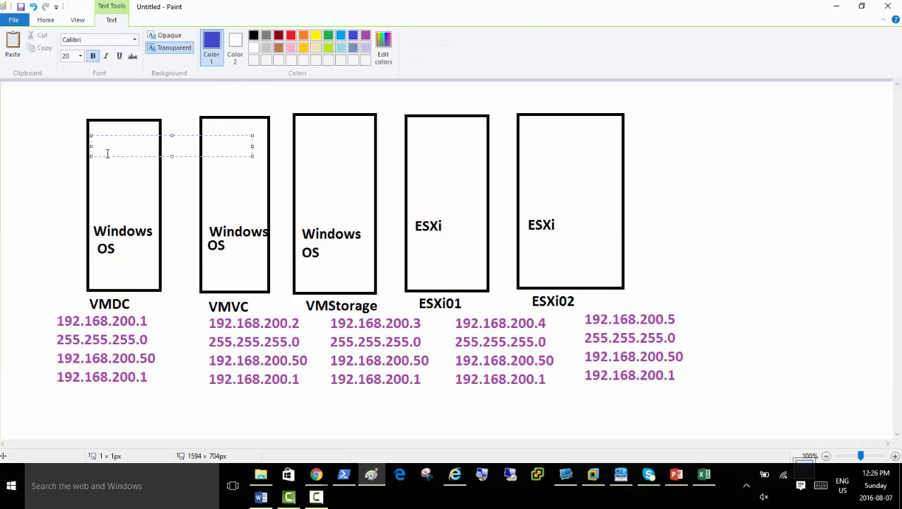
text(DC)
key(Return)
key(Return)
key(BackSpace)
key(BackSpace)
text(AD/DNS)
key(Return)
text(Activate)
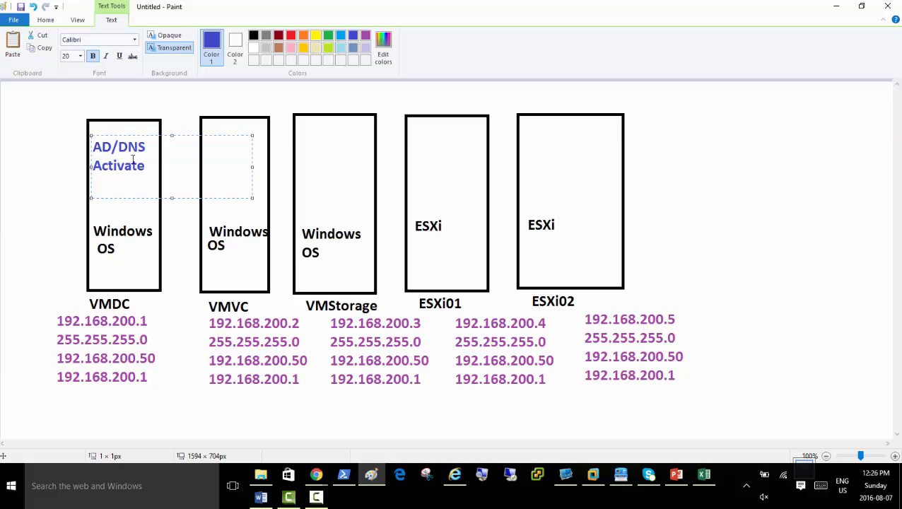
key(Return)
text(Firewall Off)
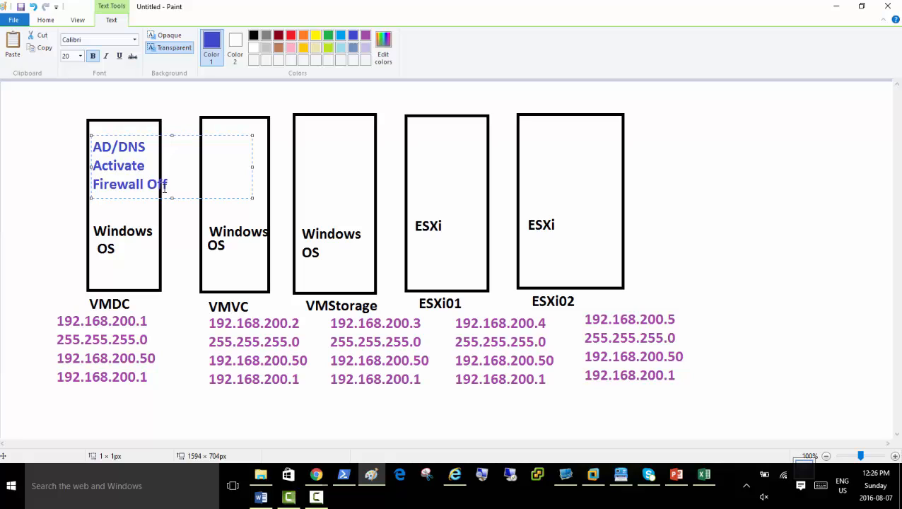
key(Return)
text(Power)
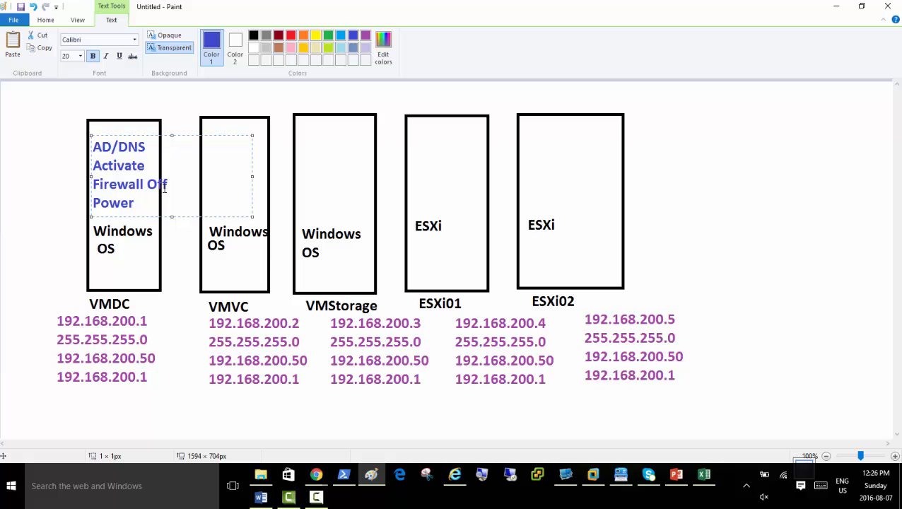
text(Options)
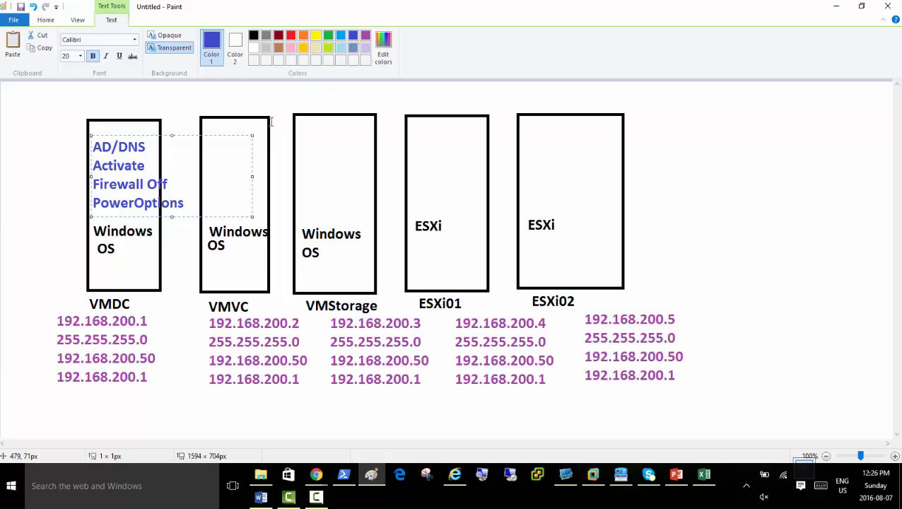
key(ctrl+a)
key(ctrl+c)
click(241, 103)
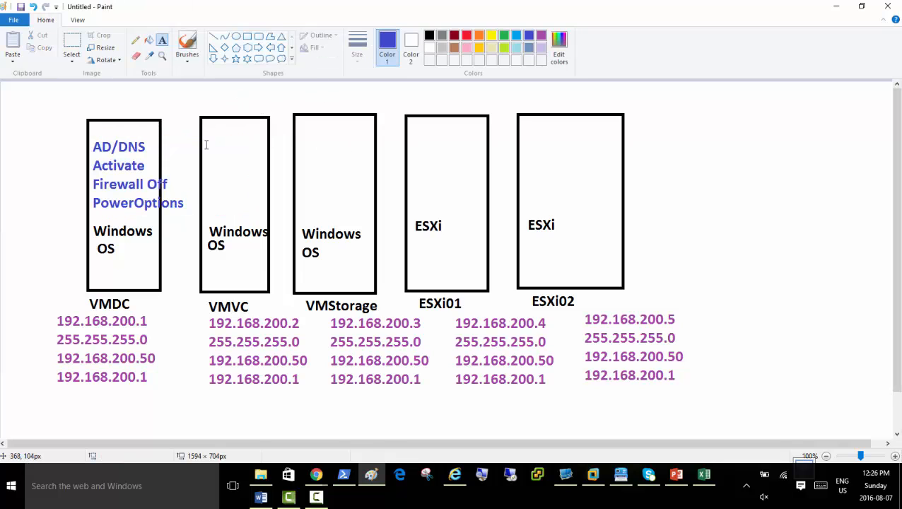
Paste the notes into VMVC and VMStorage, replacing AD/DNS with MemberServer.
click(205, 144)
key(ctrl+v)
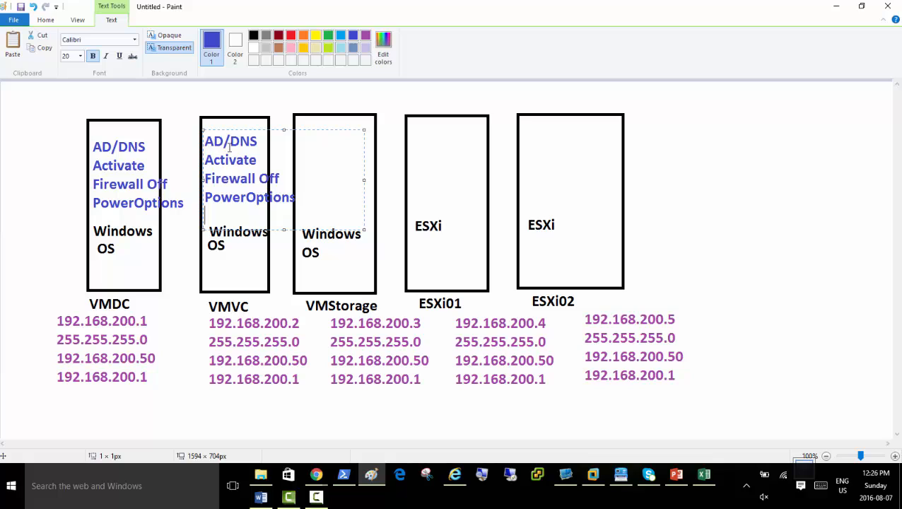
drag(258, 141, 202, 139)
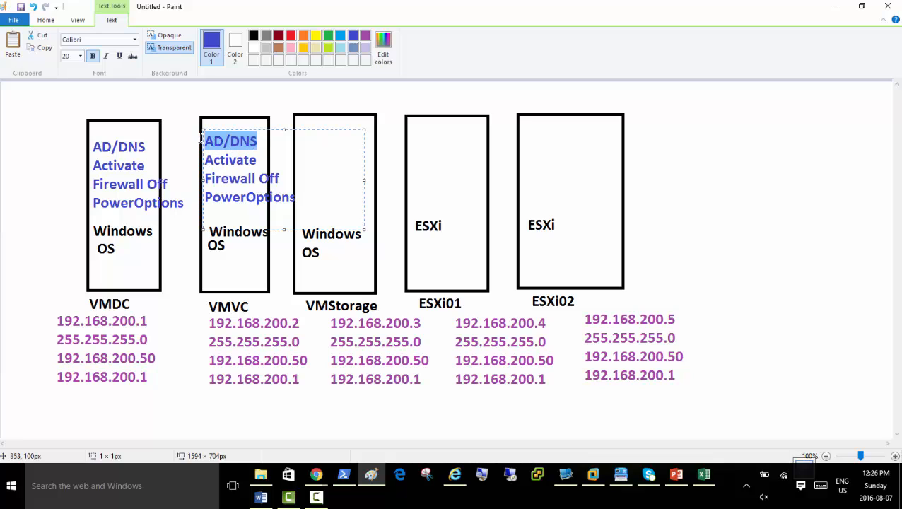
text(Member)
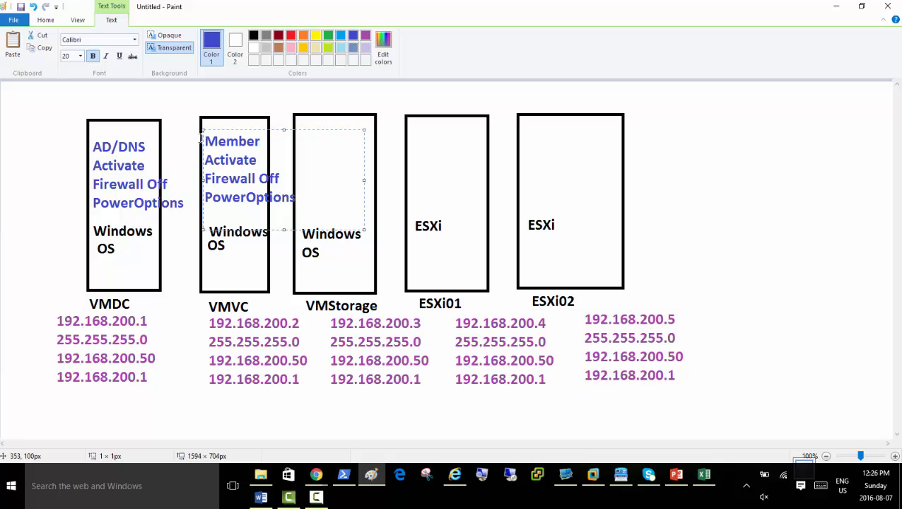
text(Server)
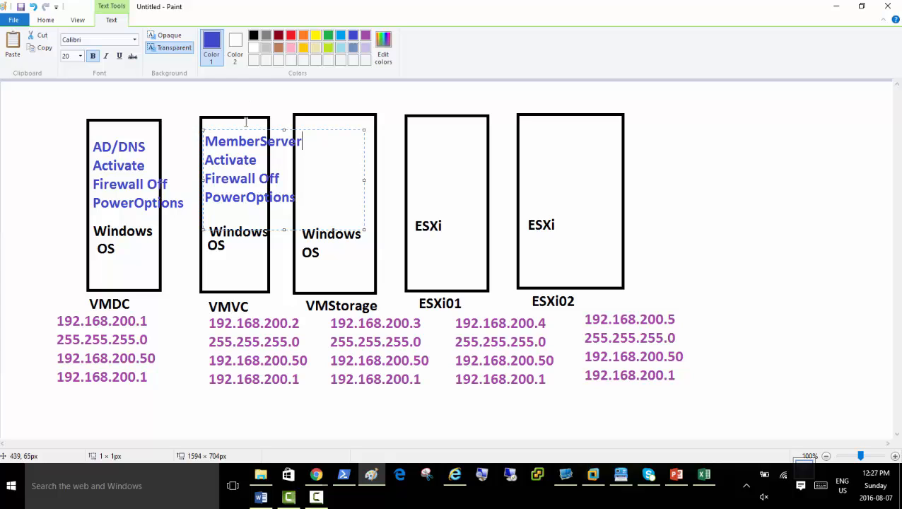
drag(239, 129, 222, 96)
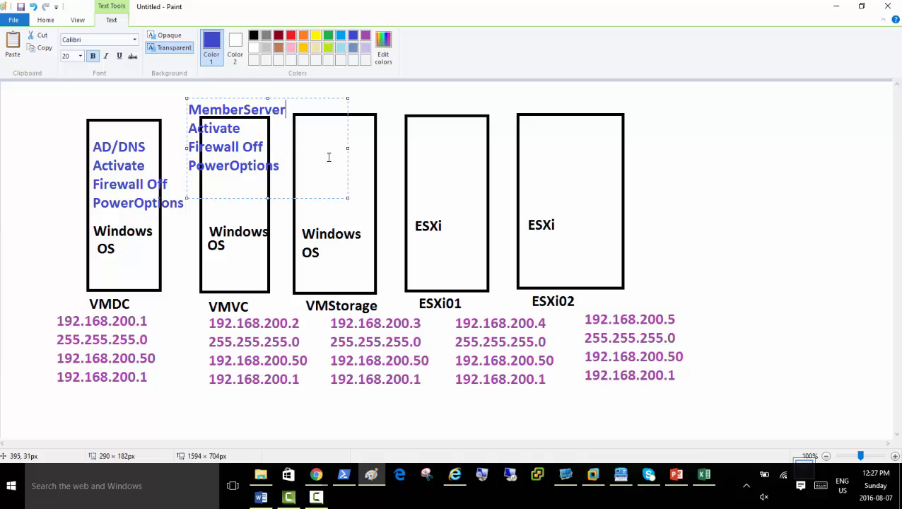
click(362, 127)
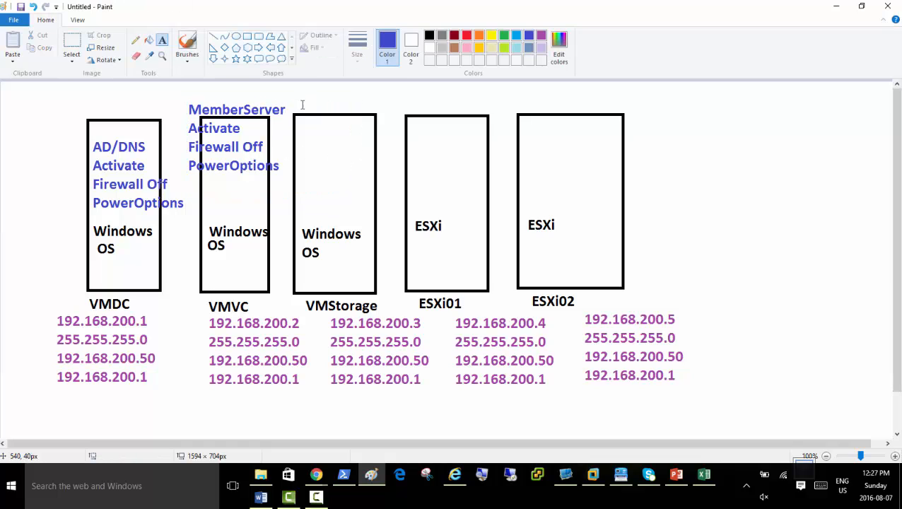
click(301, 96)
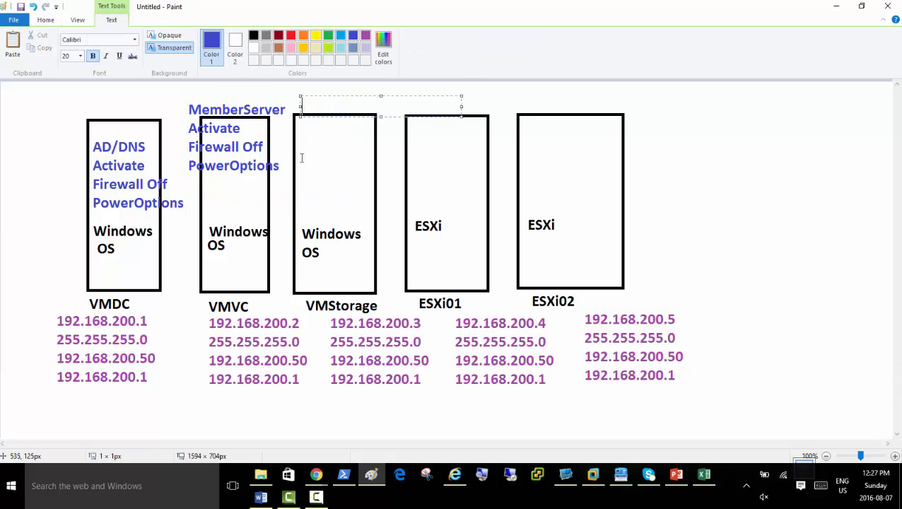
key(ctrl+v)
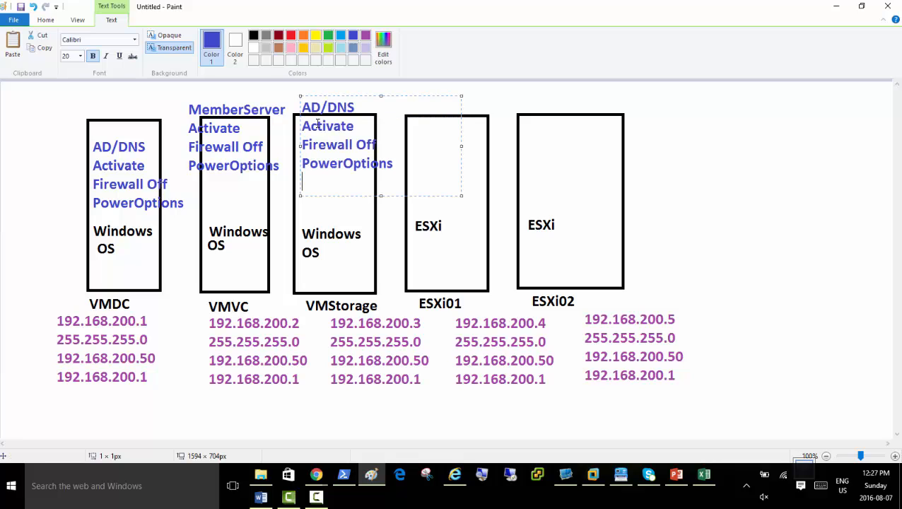
drag(356, 106, 286, 102)
text(MemberServer)
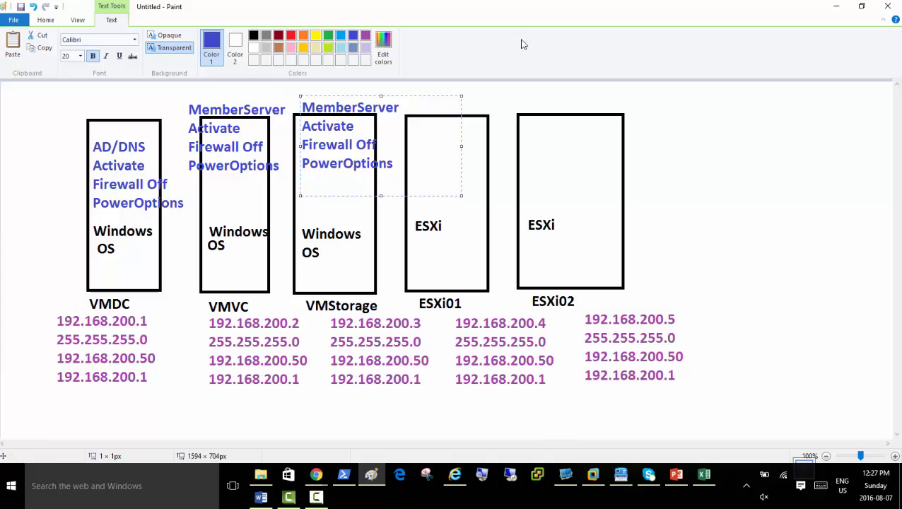
click(466, 138)
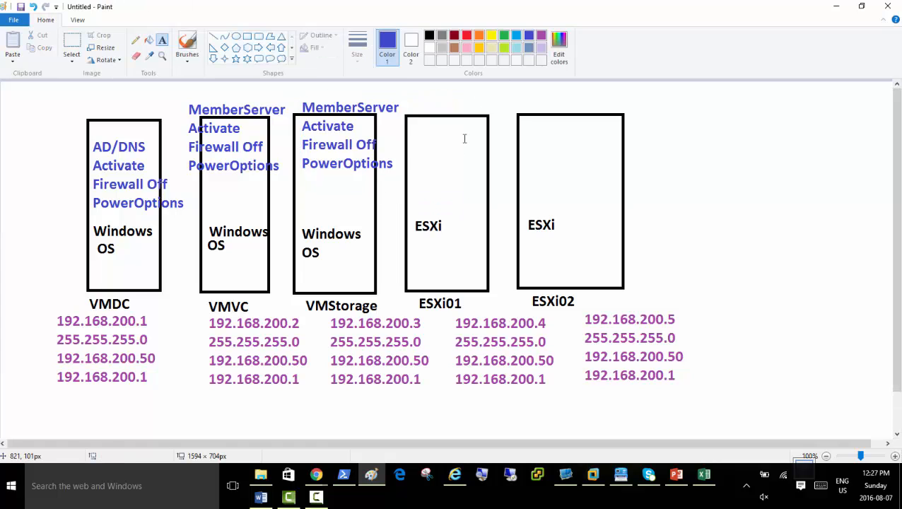
Type 'Hypervisor' in blue above the ESXi01 box and again above ESXi02.
click(415, 115)
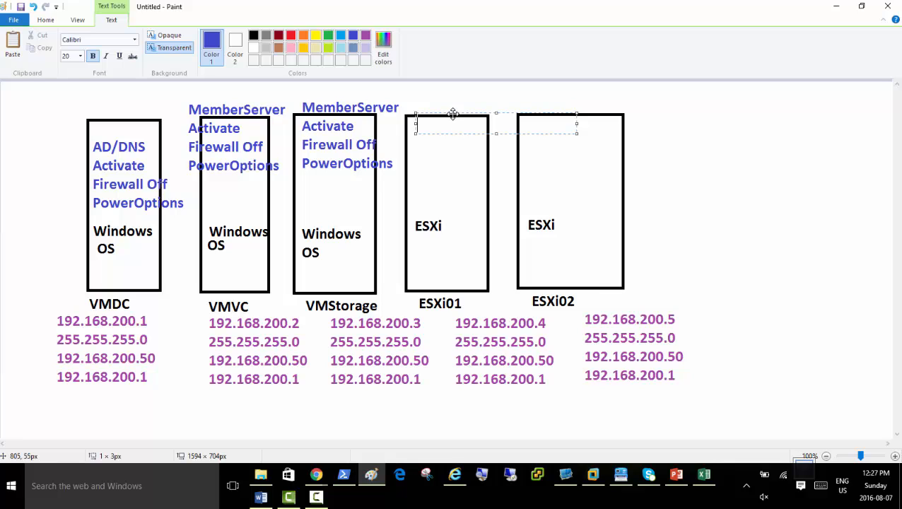
drag(453, 114, 446, 93)
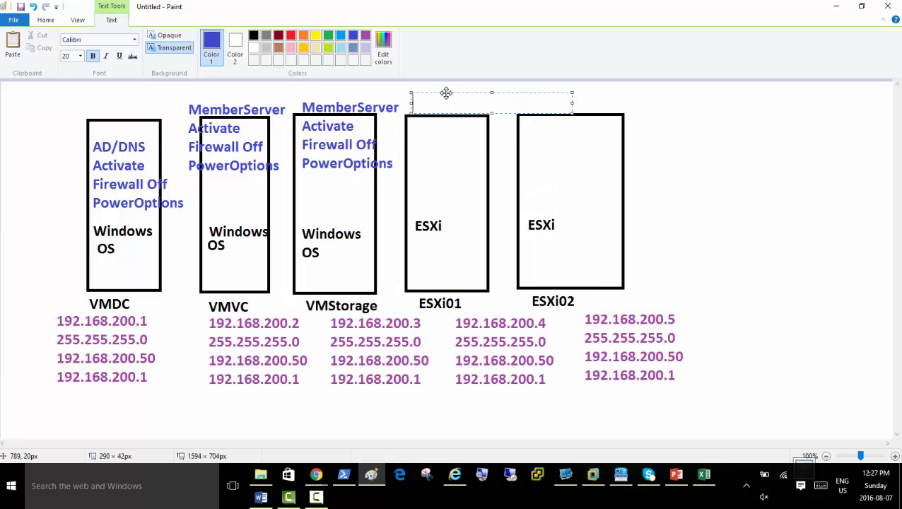
text(Hyper)
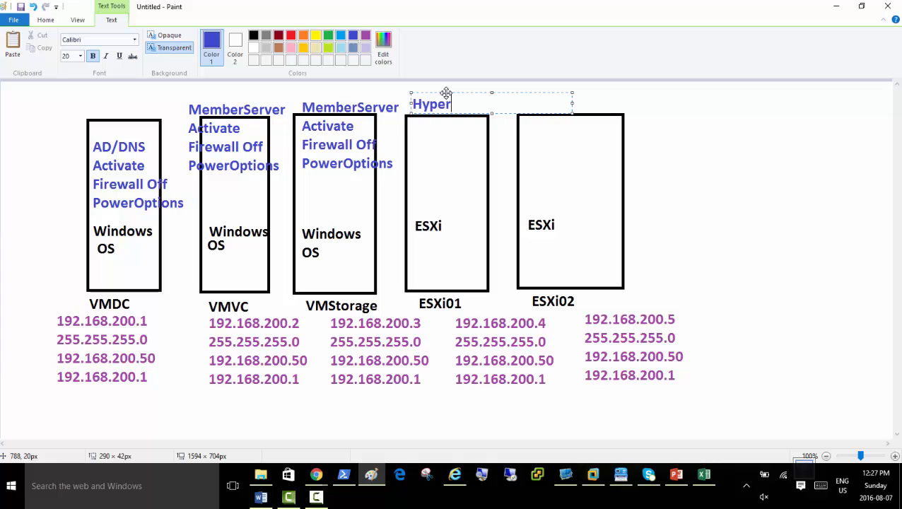
text(visor)
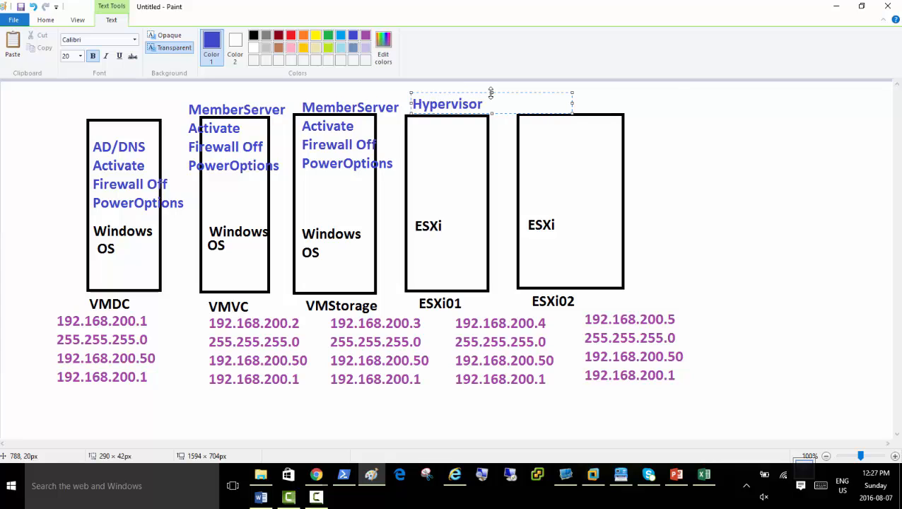
click(608, 106)
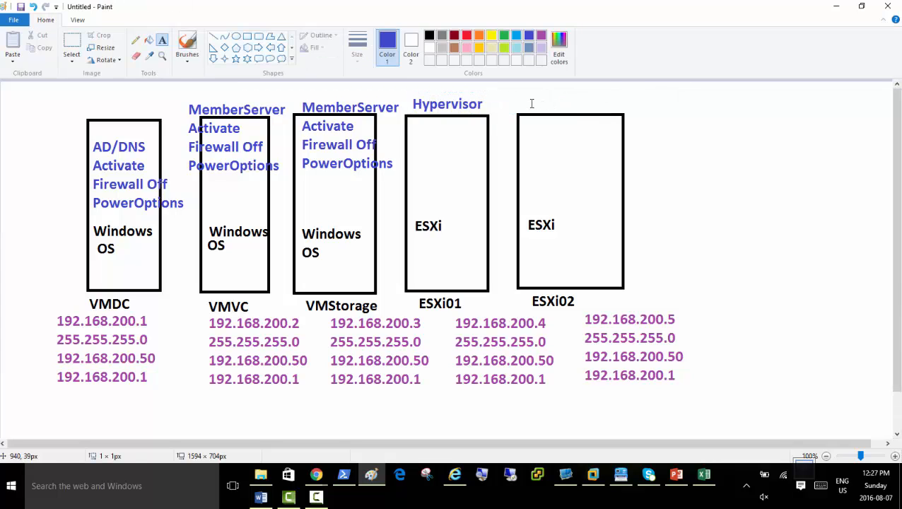
click(531, 102)
text(Hyper)
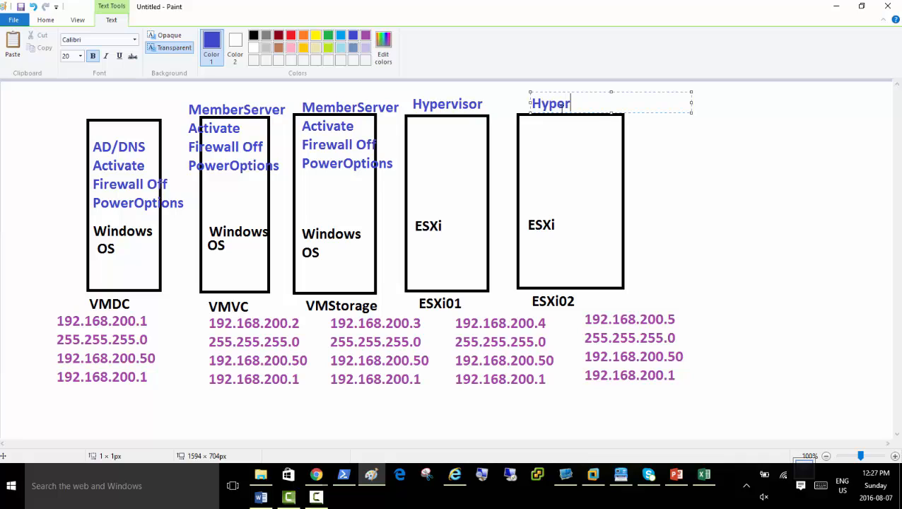
text(visor)
click(712, 226)
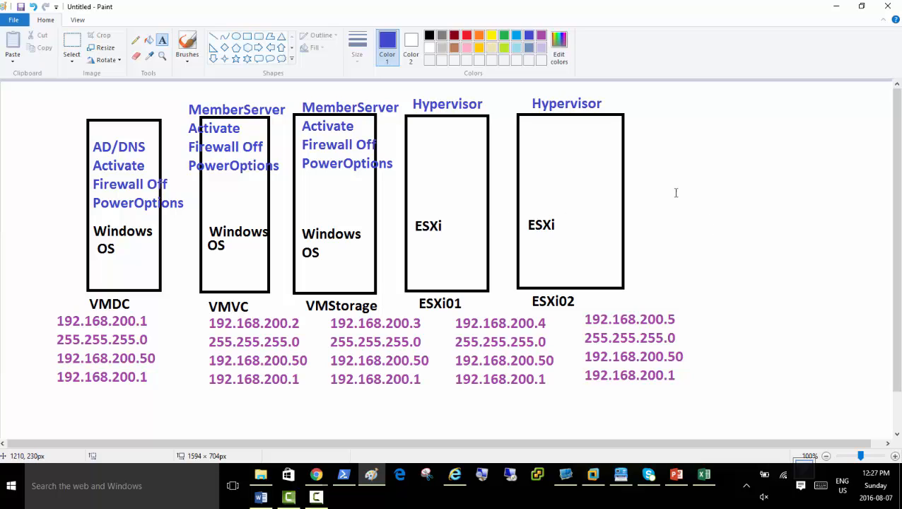
Add 'vCenter' and 'Storage' headings above the MemberServer notes on VMVC and VMStorage.
click(200, 96)
text(vCenter)
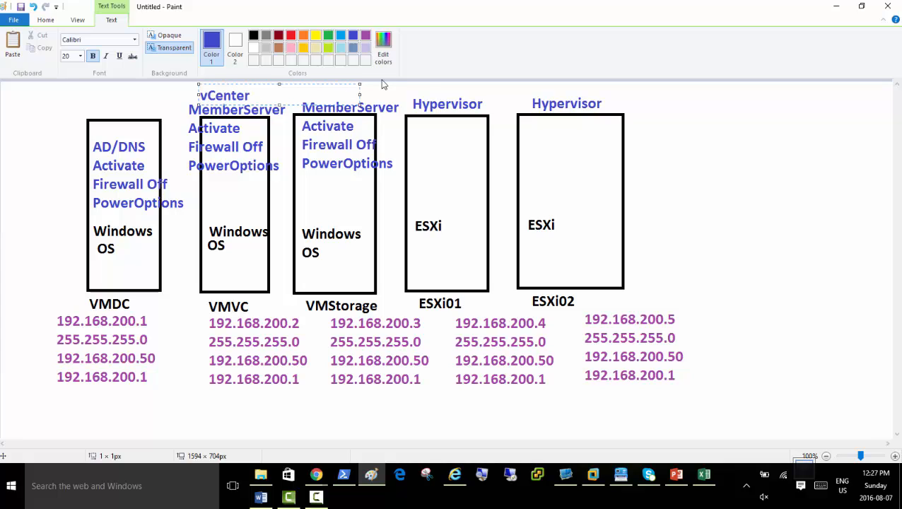
click(375, 89)
click(318, 95)
text(Storage)
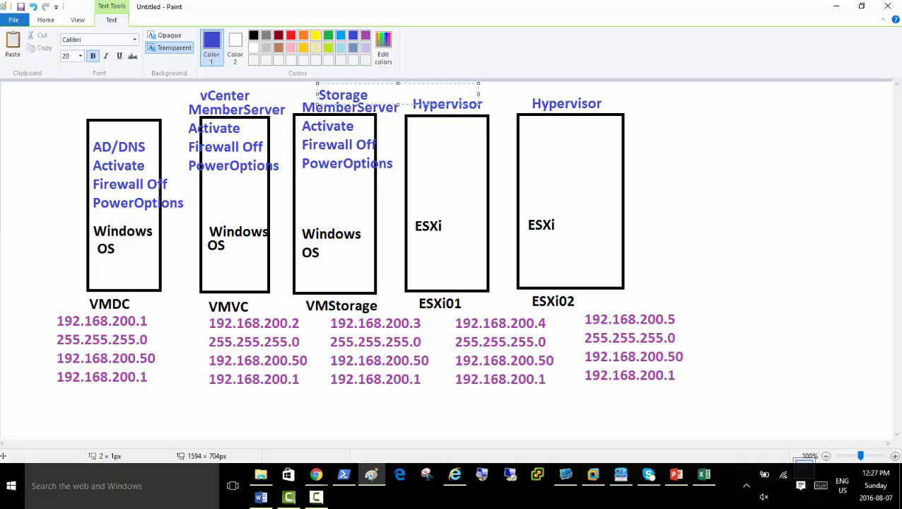
click(641, 168)
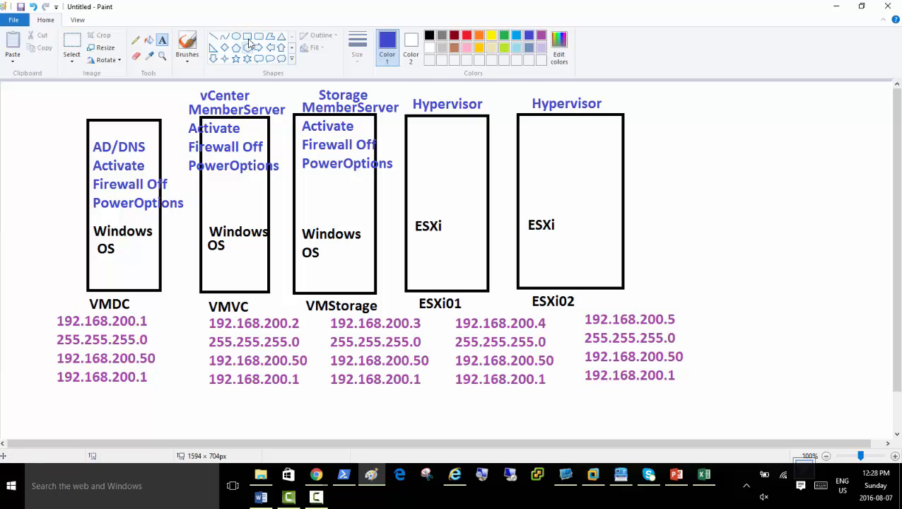
Start Save As and browse to D:\EDU\Academies\NetP\VMWARE6\Class-07August2016-VCP6-DCV\DOCs.
click(14, 21)
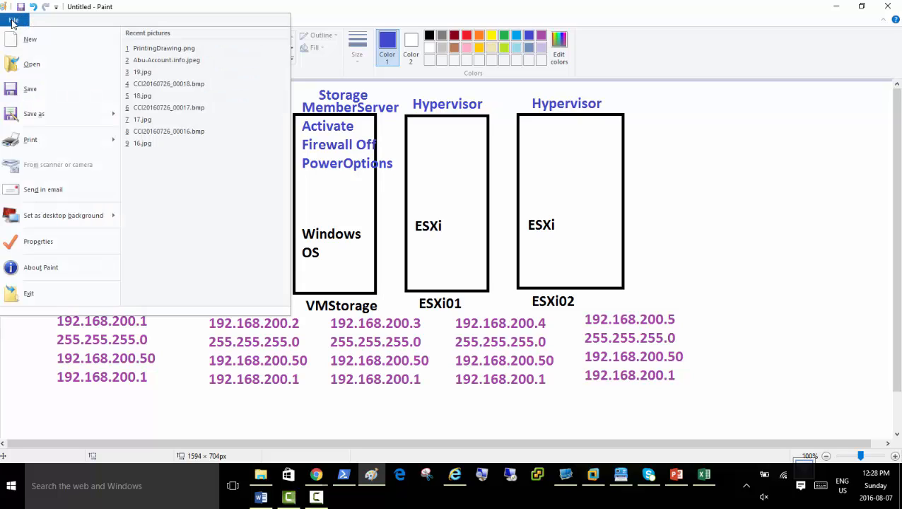
click(30, 117)
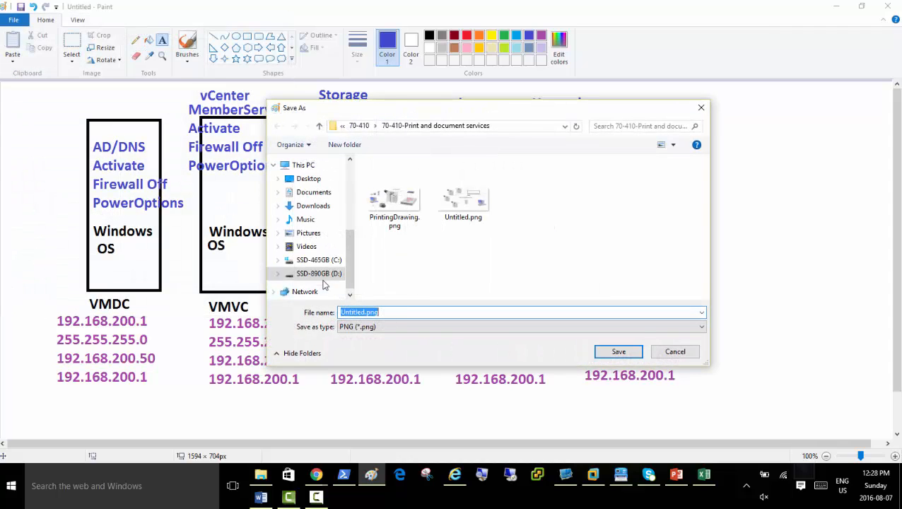
click(321, 273)
double_click(395, 213)
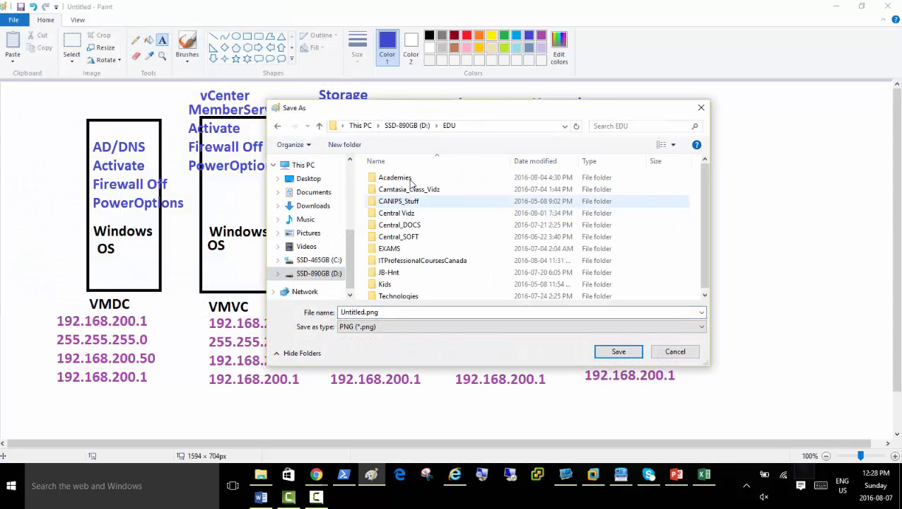
double_click(396, 178)
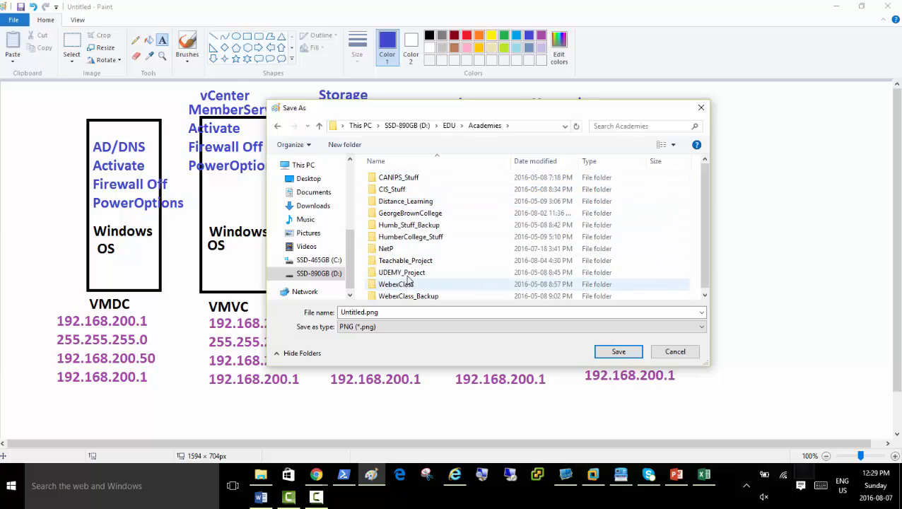
double_click(401, 250)
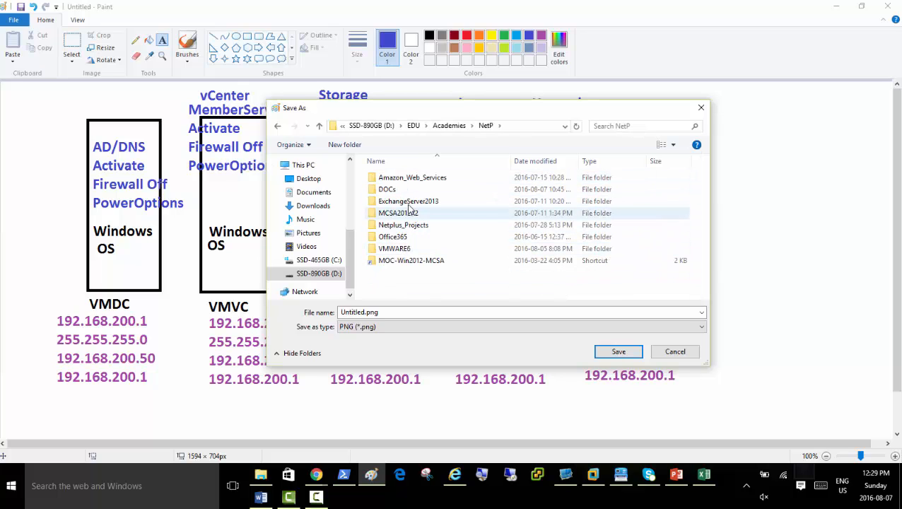
double_click(398, 249)
click(404, 180)
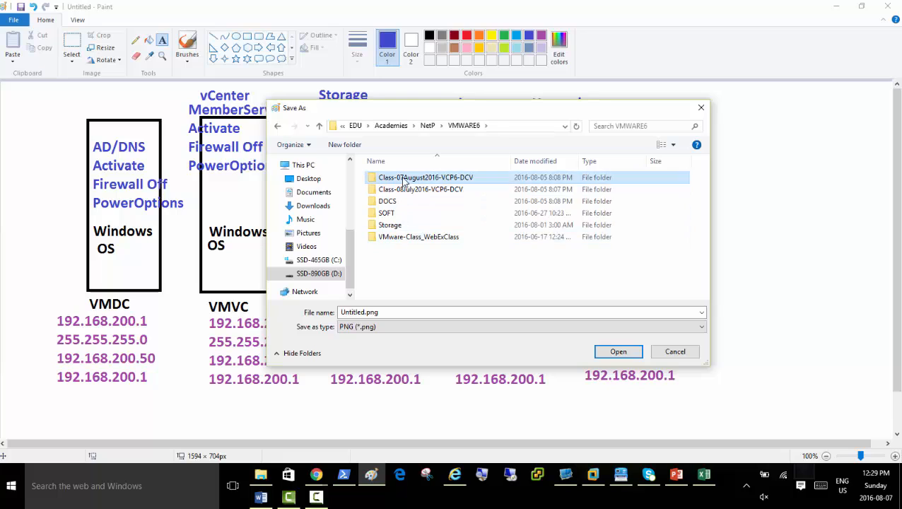
double_click(403, 181)
click(395, 237)
double_click(394, 237)
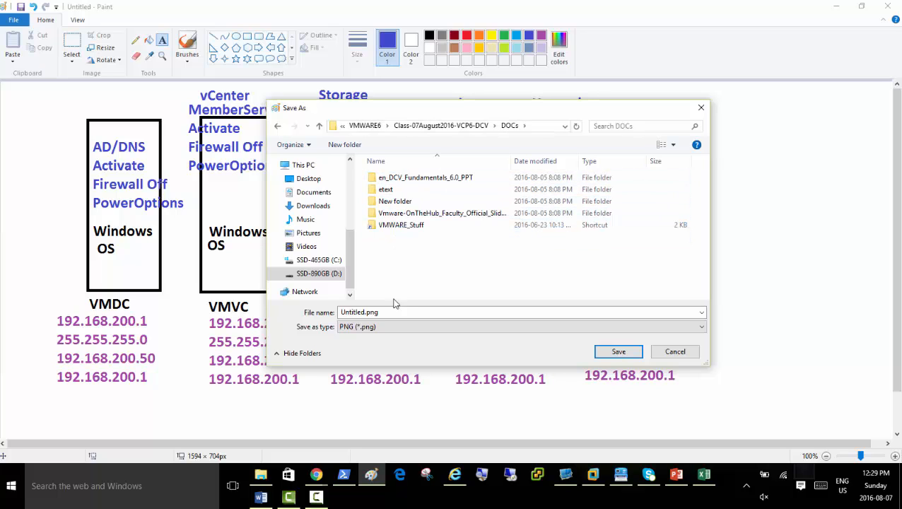
Name the picture BasicLab, choose JPEG format, and save it.
click(385, 311)
text(Basi)
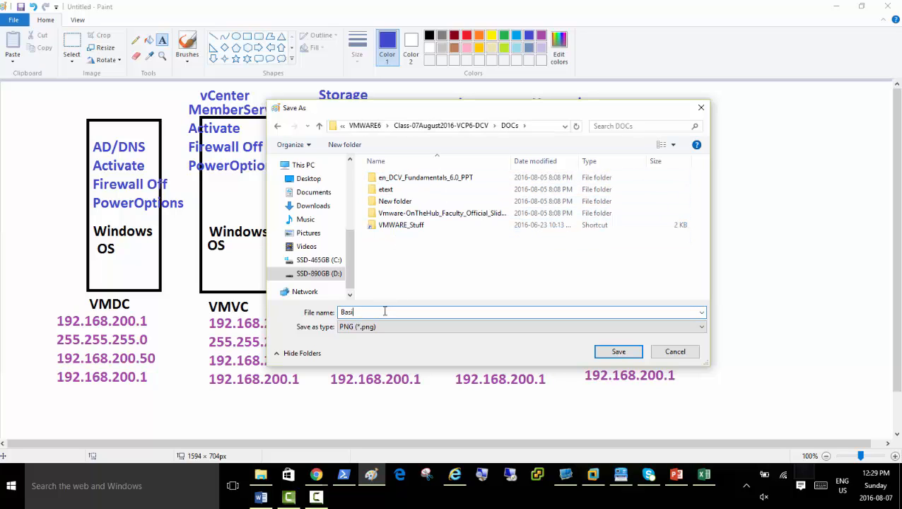
text(cLab)
click(412, 326)
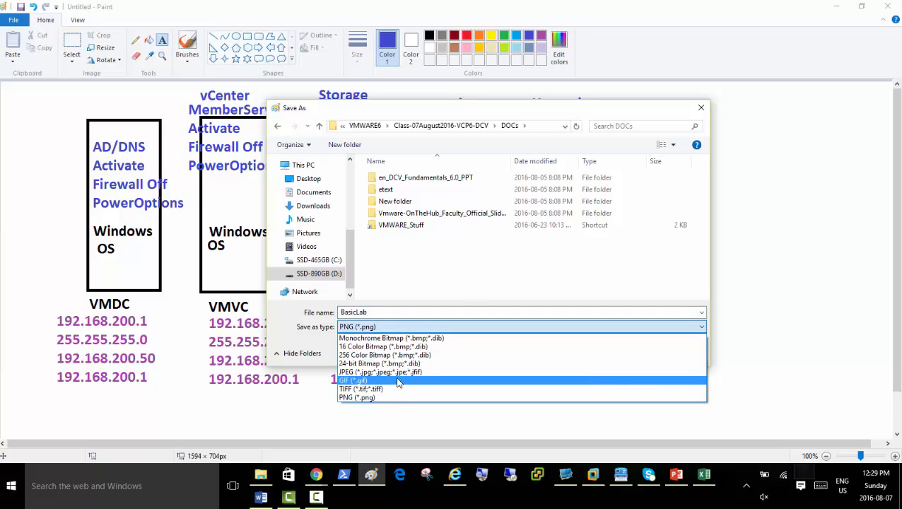
click(396, 372)
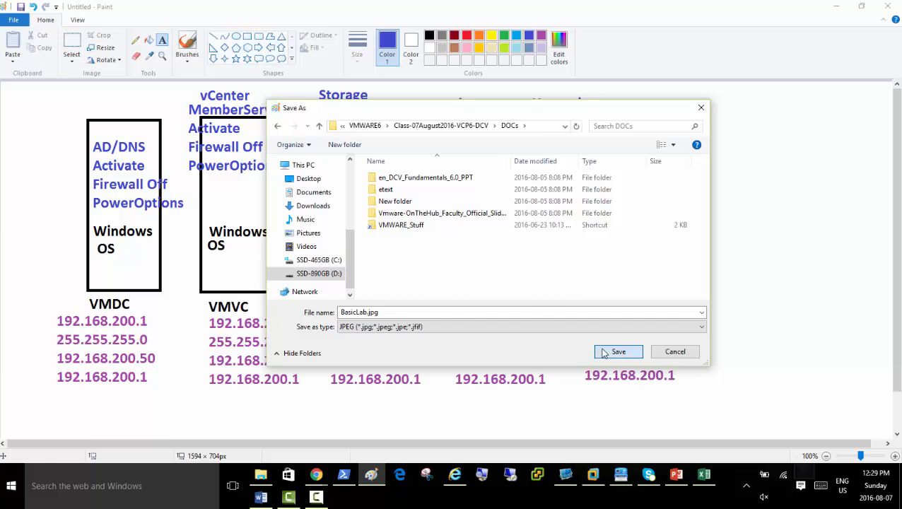
click(605, 352)
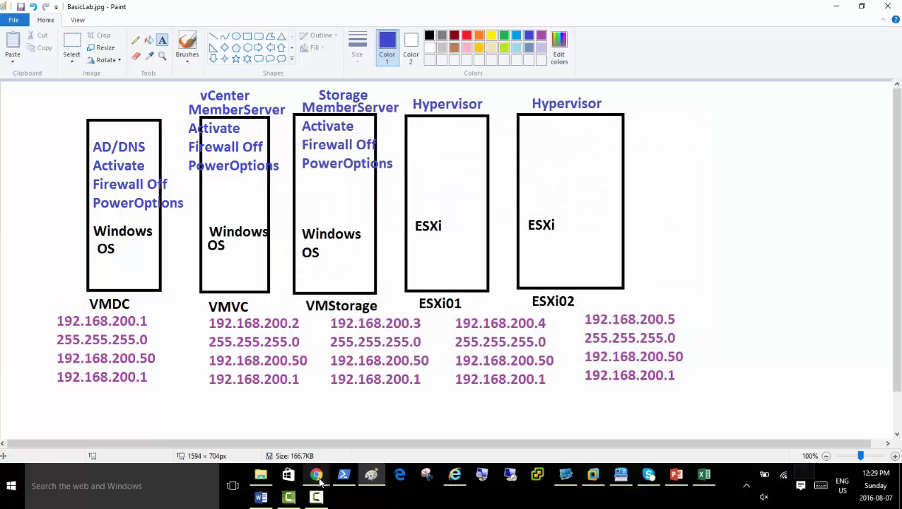
Bring Remote Desktop Manager Free to the front from the taskbar.
mouse_move(318, 479)
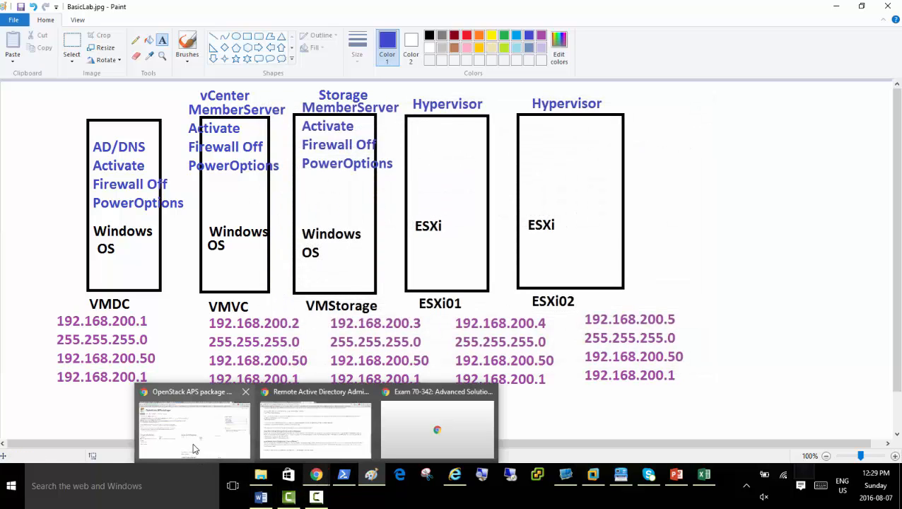
click(316, 497)
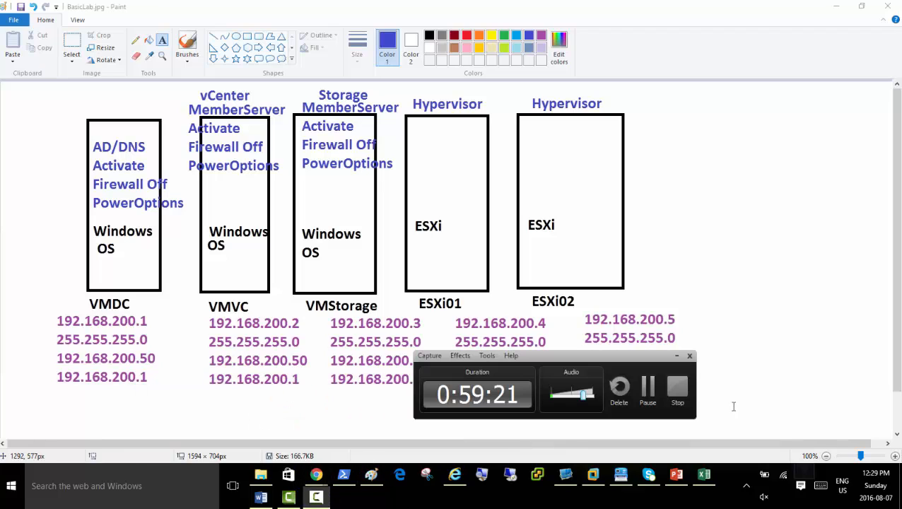
click(649, 396)
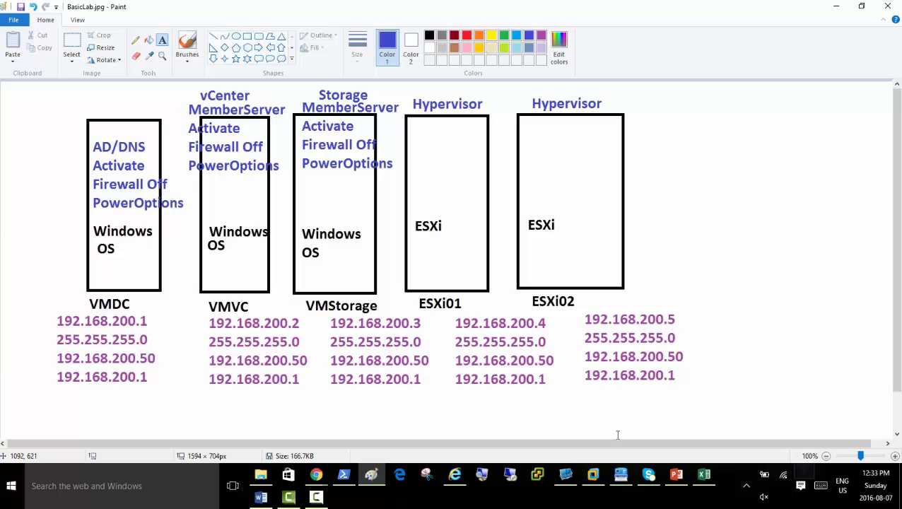
mouse_move(594, 477)
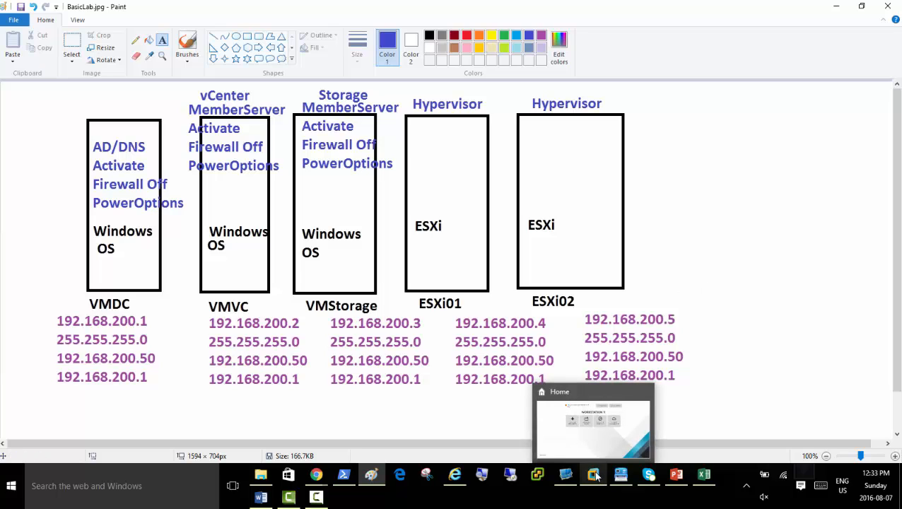
mouse_move(565, 480)
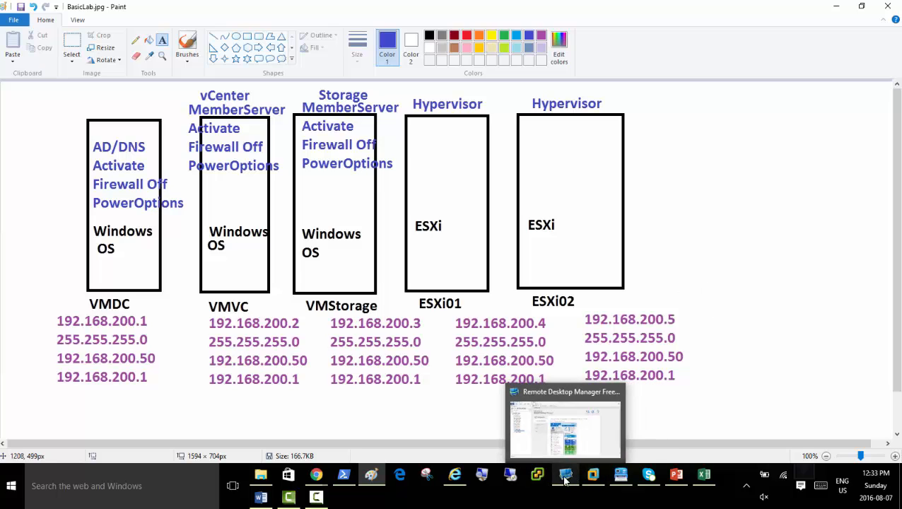
click(562, 439)
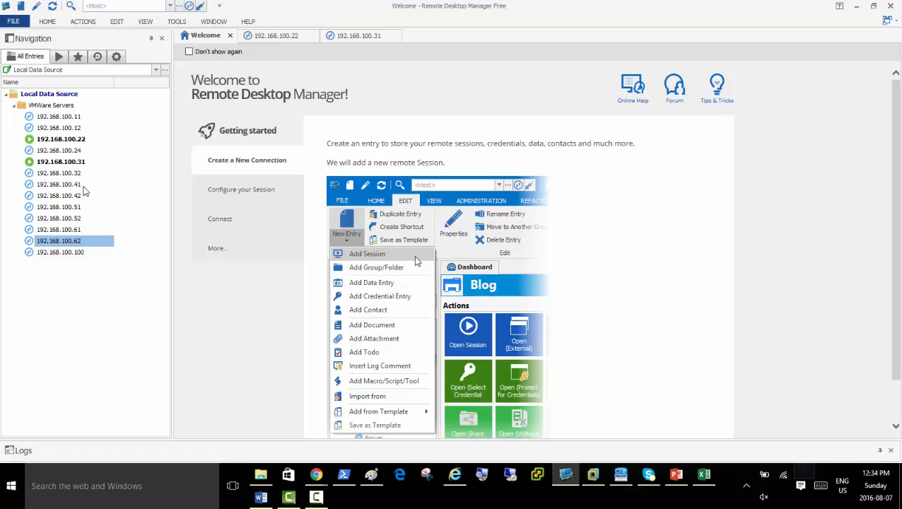
click(704, 475)
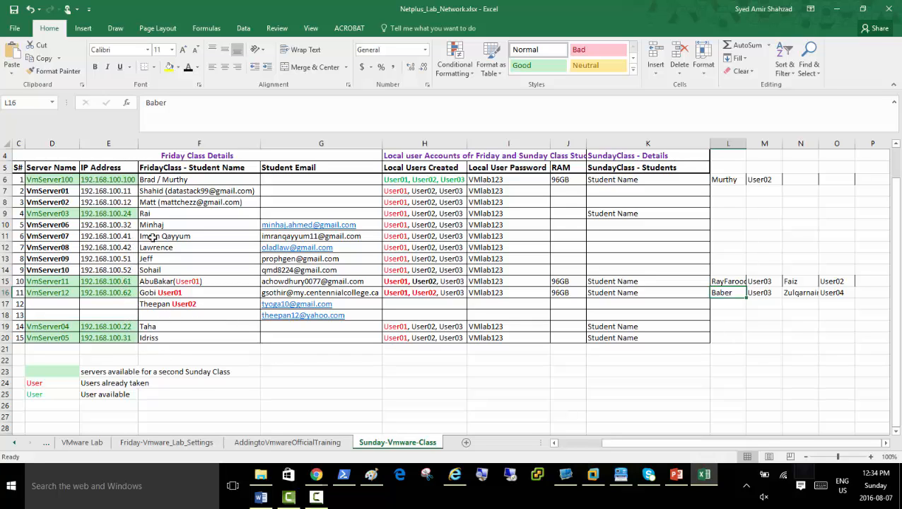
click(836, 8)
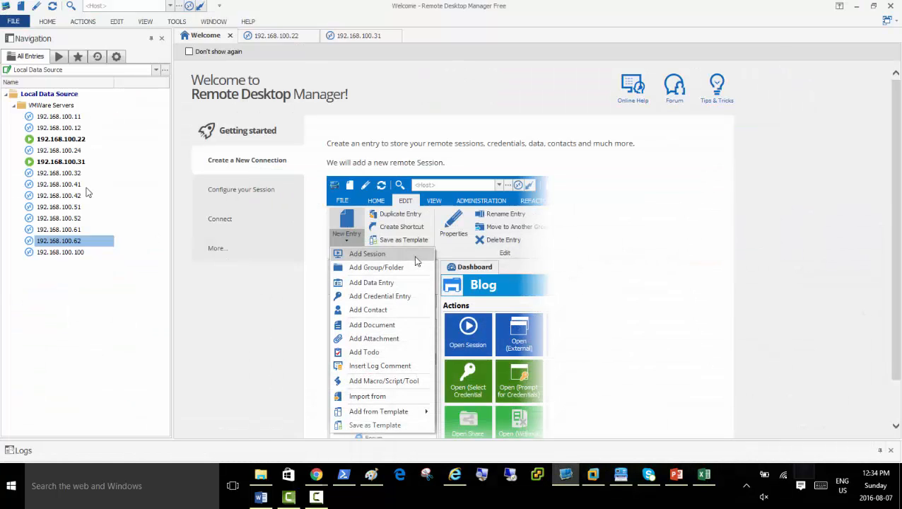
right_click(77, 185)
Sign in to the 192.168.100.41 session and reopen it in full screen.
click(93, 188)
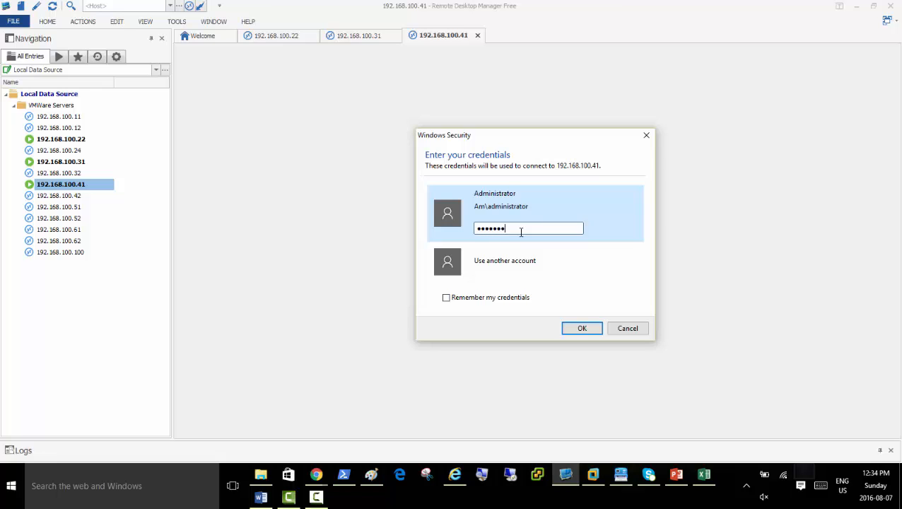
key(Return)
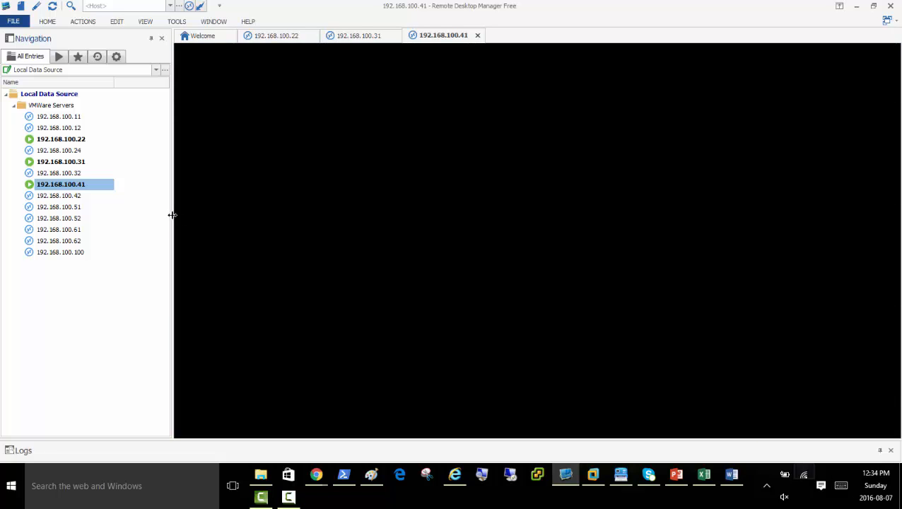
drag(171, 214, 50, 214)
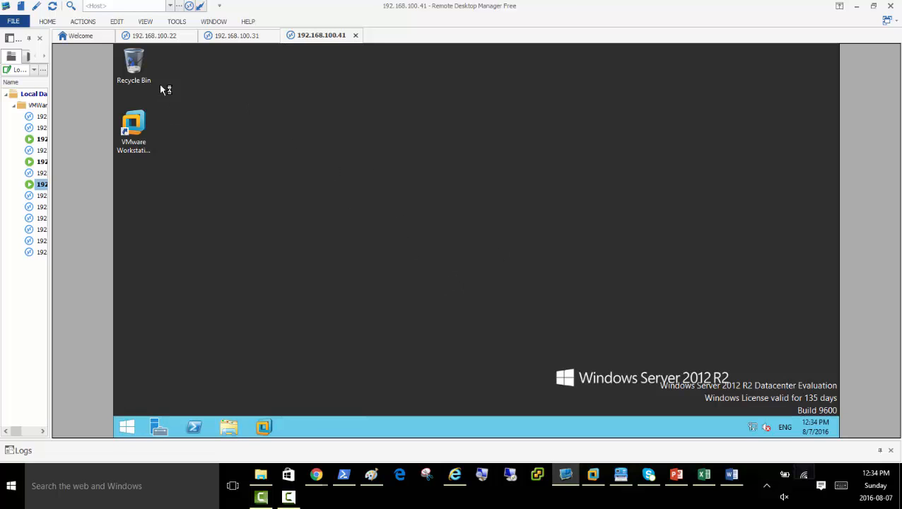
right_click(44, 184)
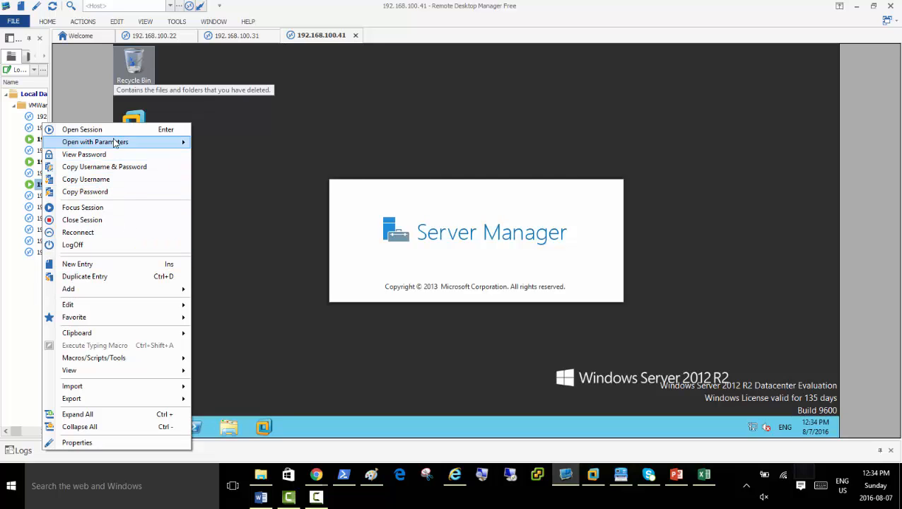
mouse_move(113, 147)
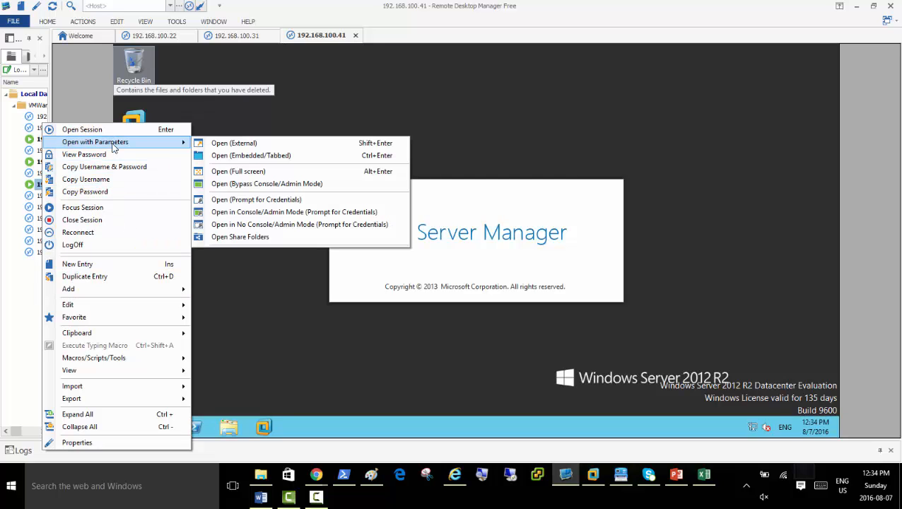
click(227, 173)
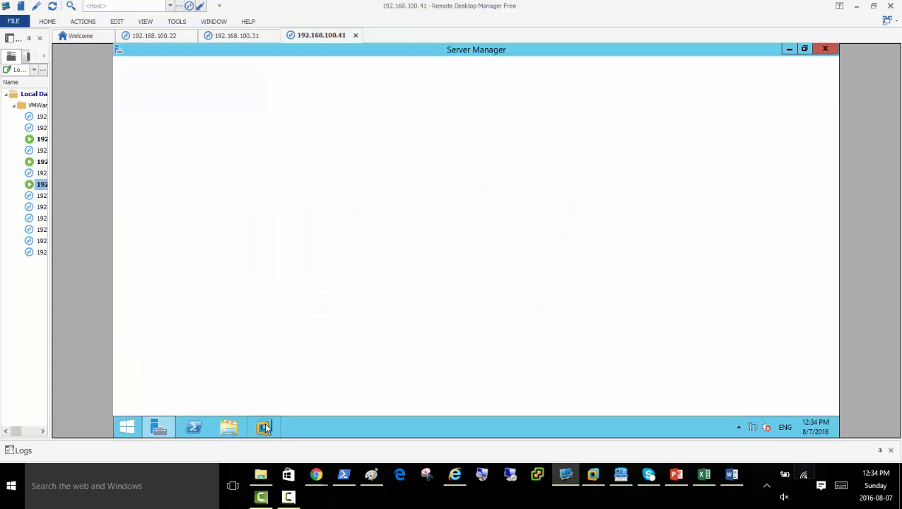
Launch VMware Workstation from the 192.168.100.41 remote taskbar.
click(289, 498)
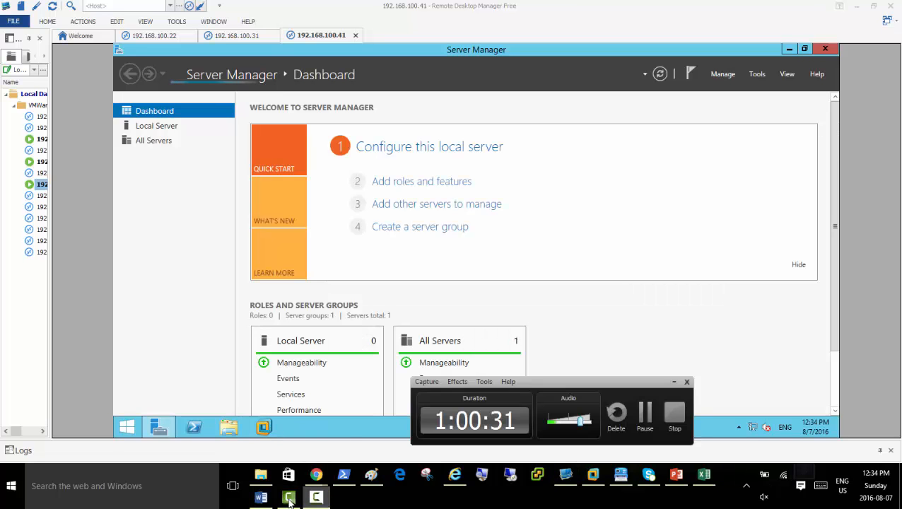
click(673, 383)
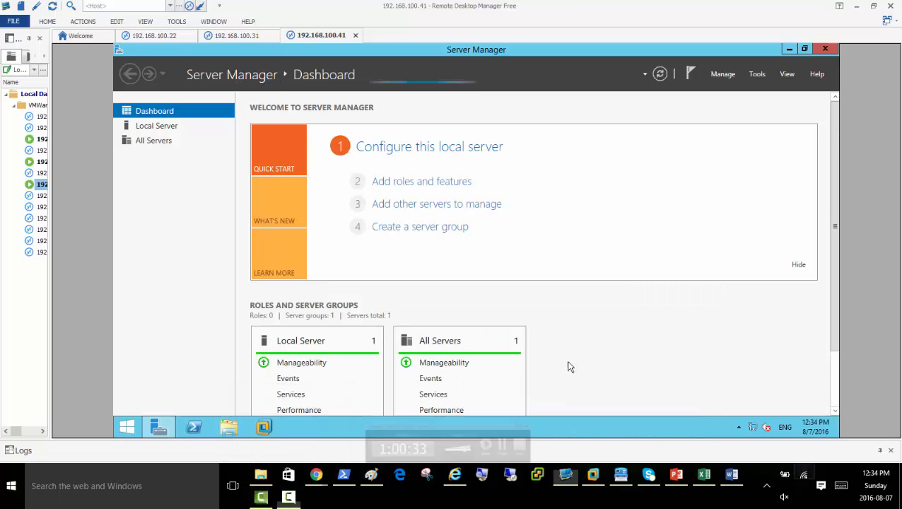
click(265, 429)
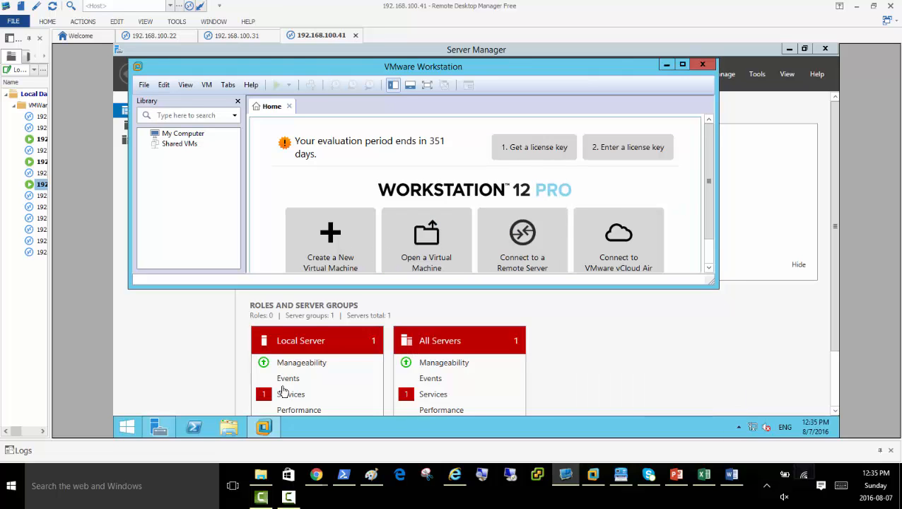
Maximize the VMware Workstation window and magnify the remote screen to 200%.
click(682, 66)
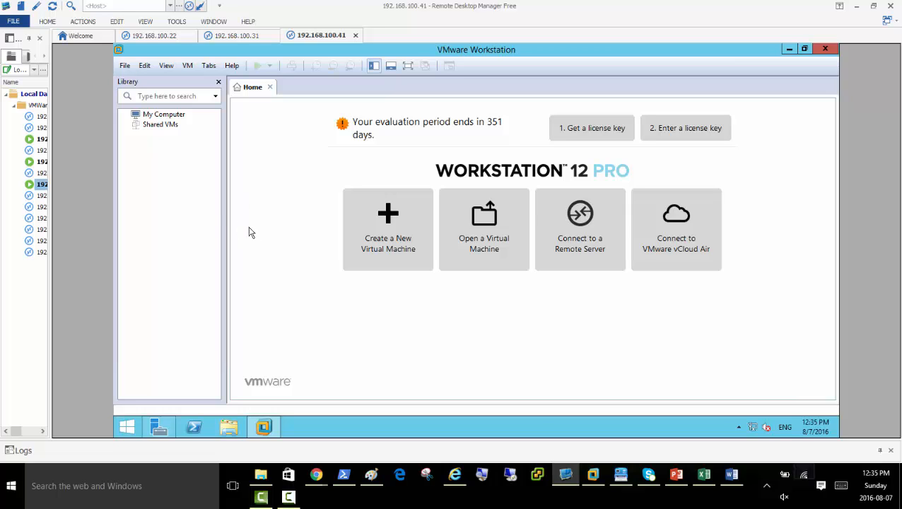
click(482, 480)
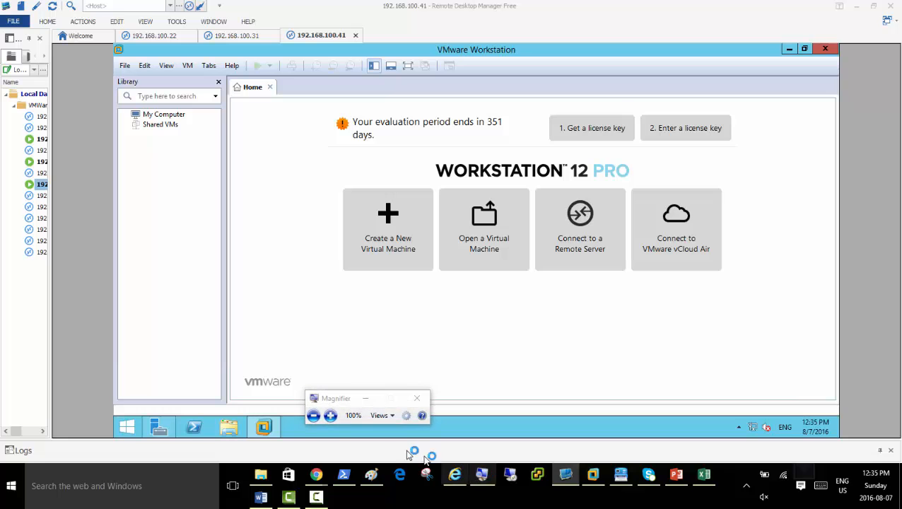
click(330, 416)
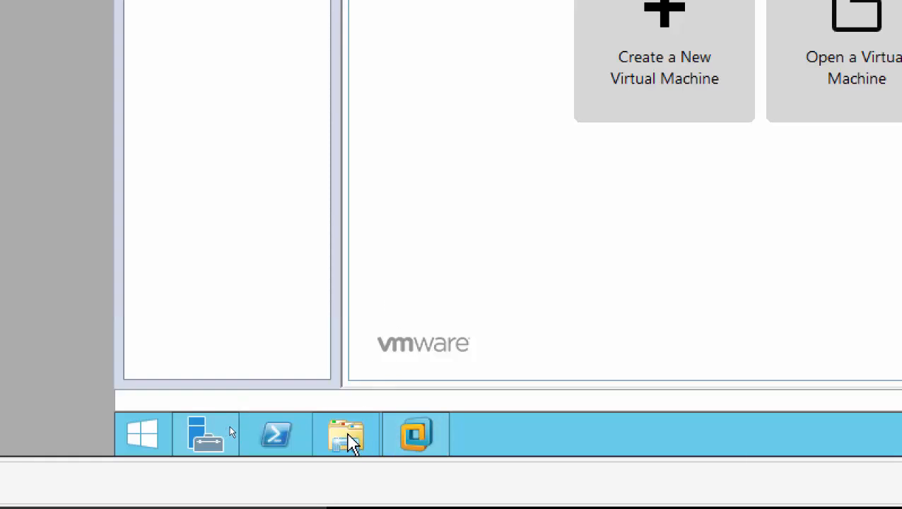
Open C:\Software in File Explorer and widen the Name column to show full ISO names.
click(346, 439)
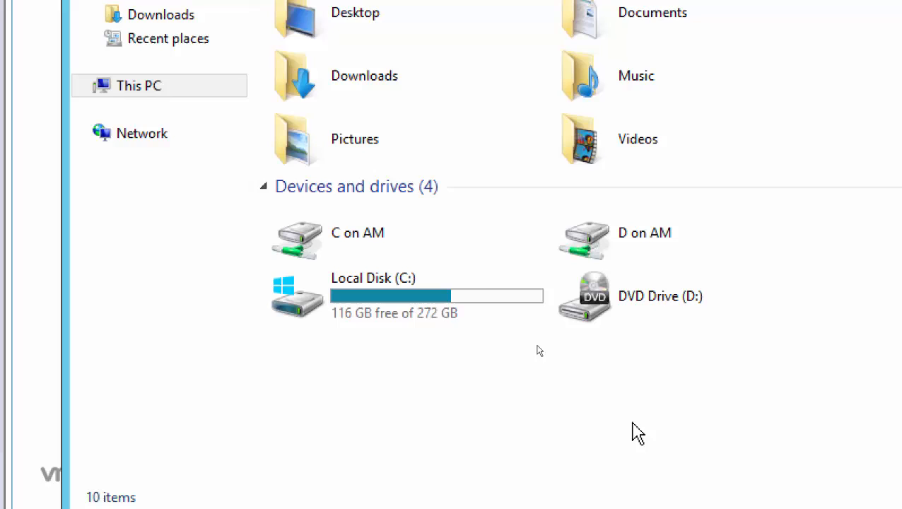
click(704, 177)
double_click(372, 313)
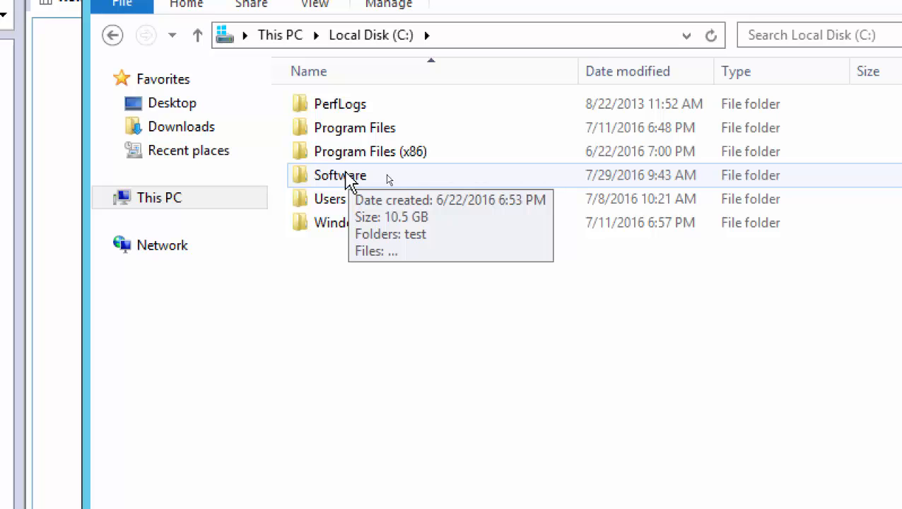
double_click(347, 178)
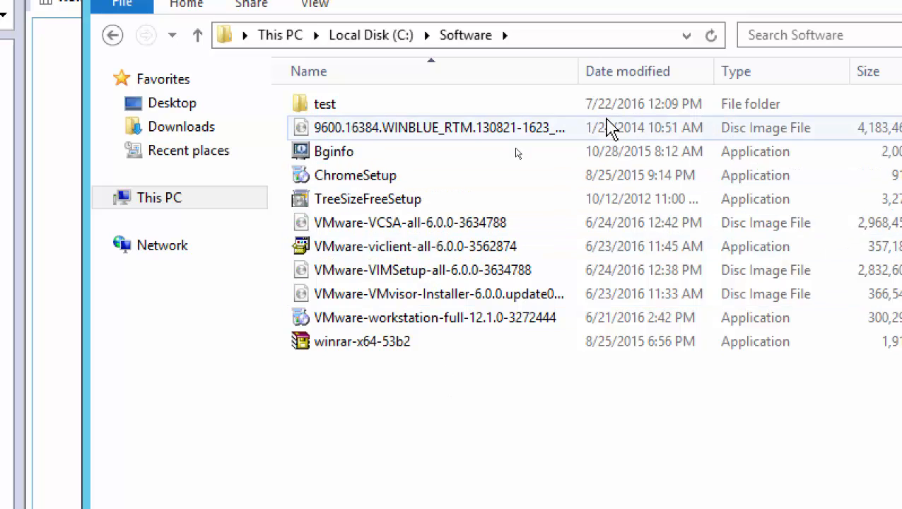
drag(589, 76, 696, 77)
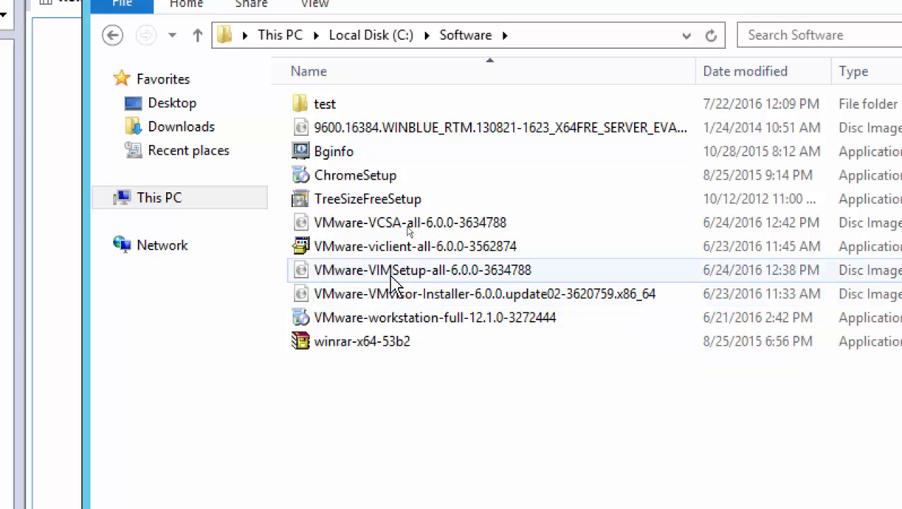
Inspect the 9600 server evaluation ISO, then minimize Software and close This PC.
mouse_move(394, 279)
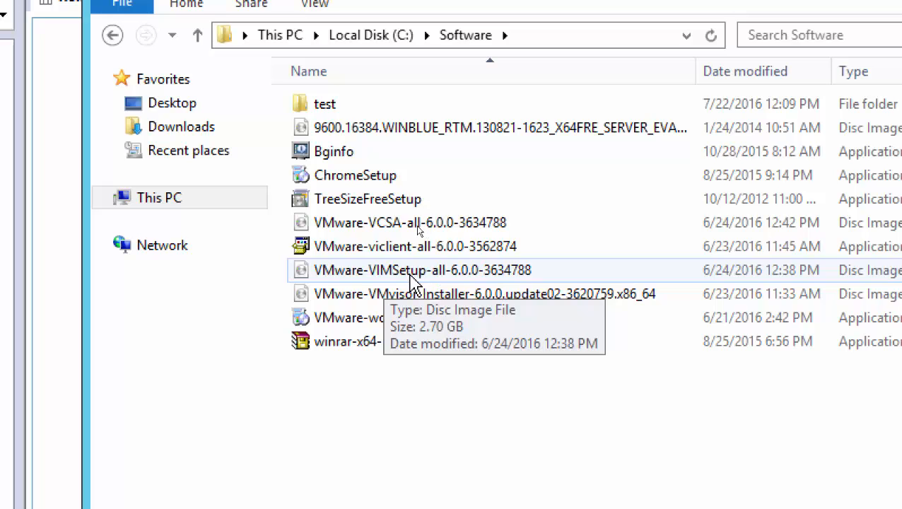
mouse_move(406, 299)
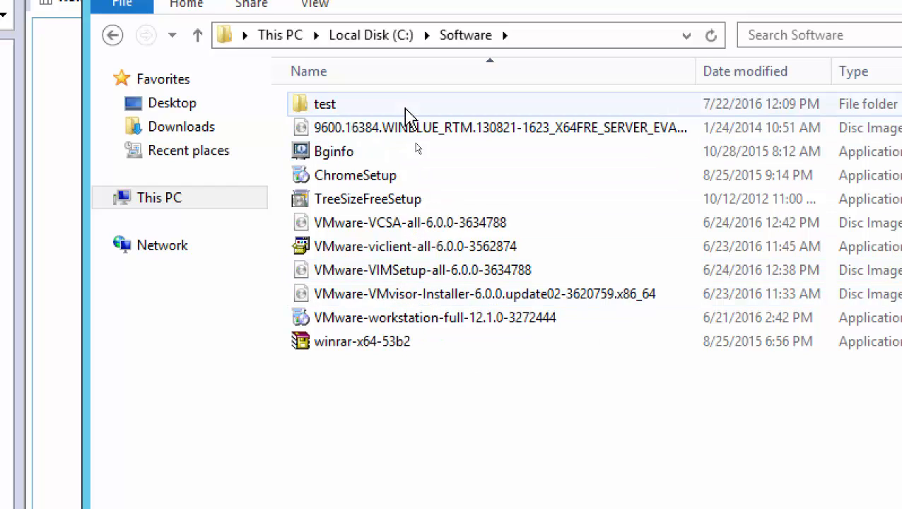
click(388, 131)
mouse_move(435, 138)
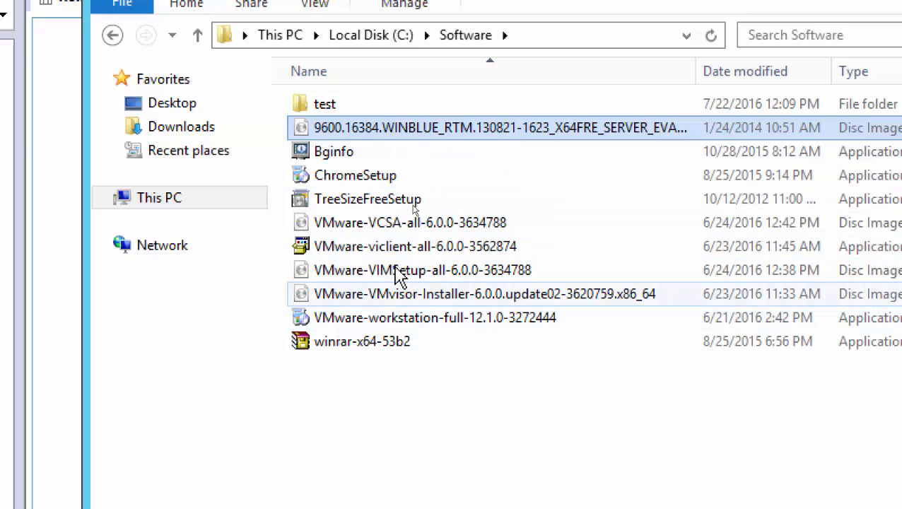
click(541, 35)
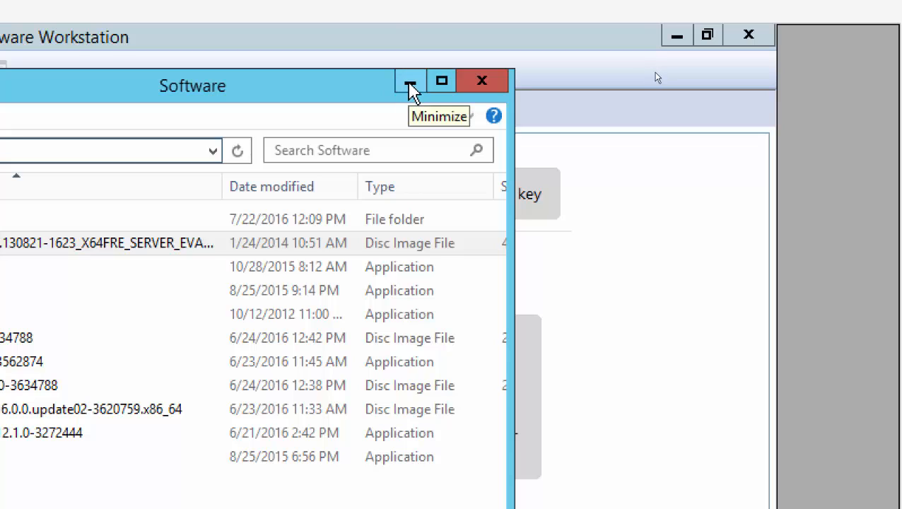
click(410, 90)
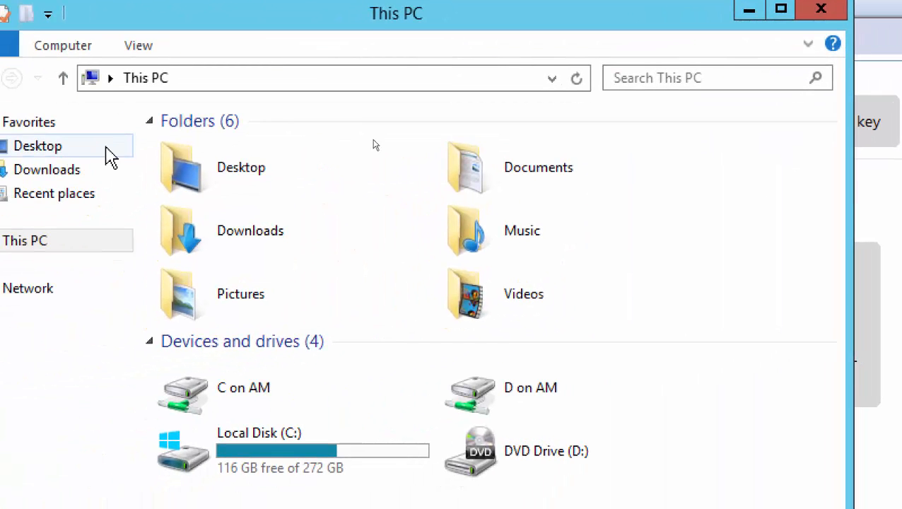
click(820, 8)
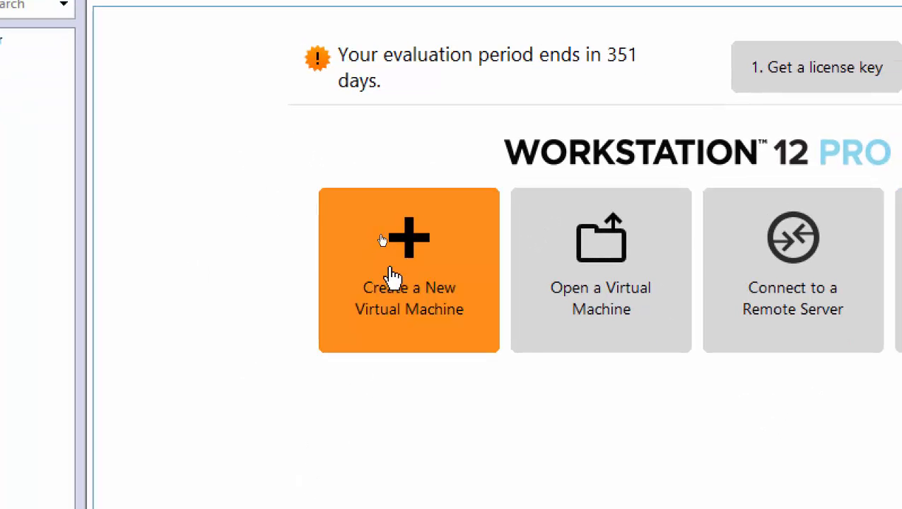
Choose Create a New Virtual Machine on the Workstation Home tab.
click(400, 308)
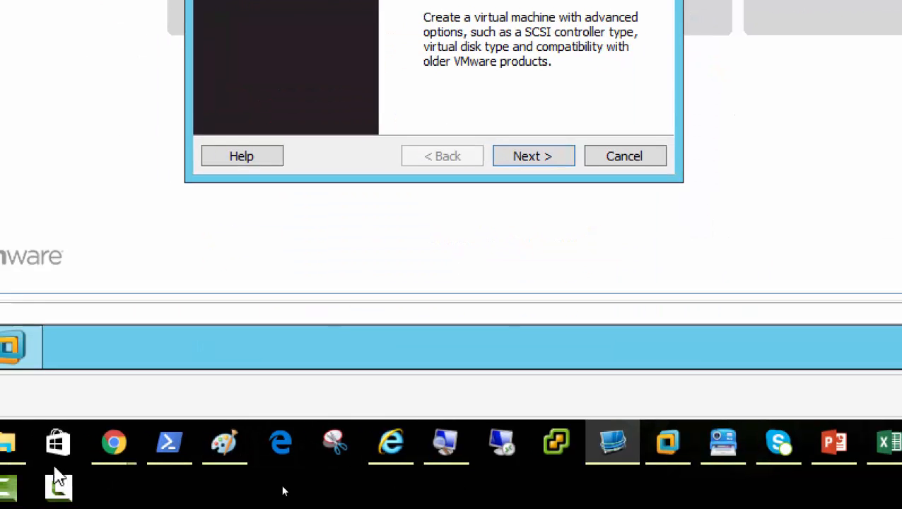
click(59, 486)
click(773, 337)
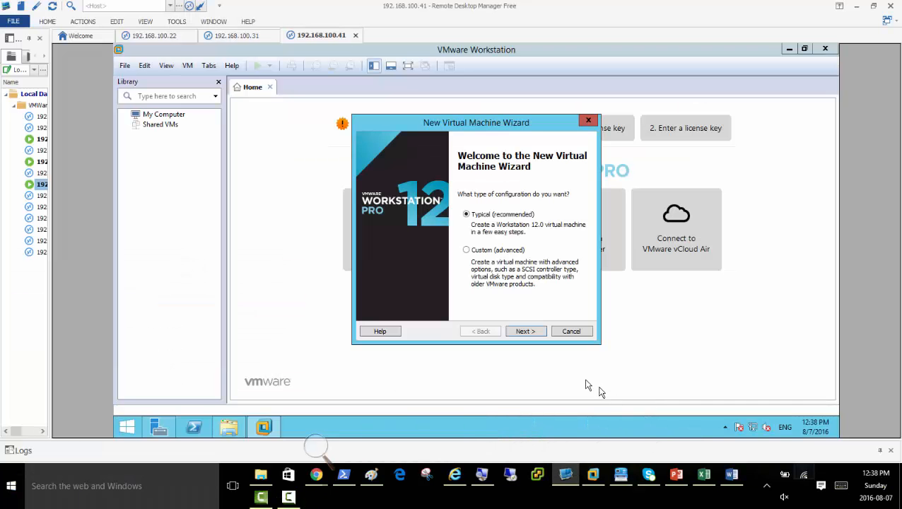
click(315, 446)
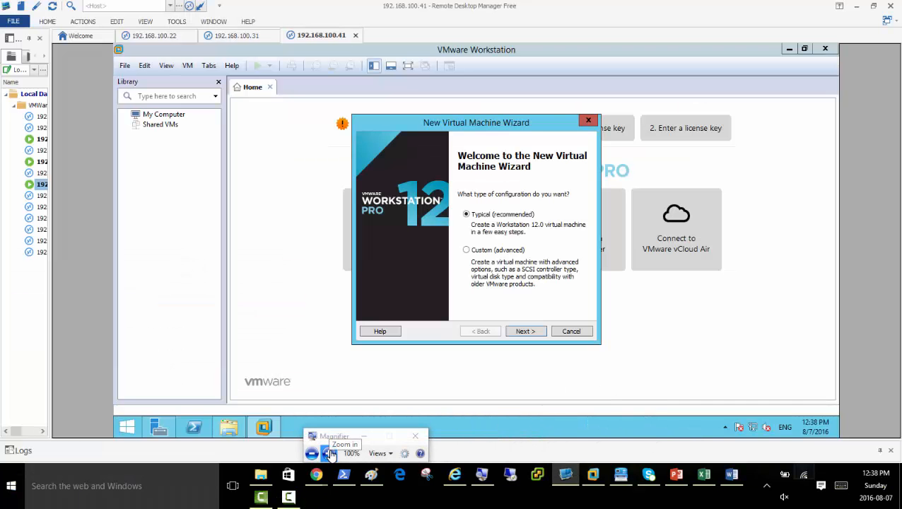
click(329, 453)
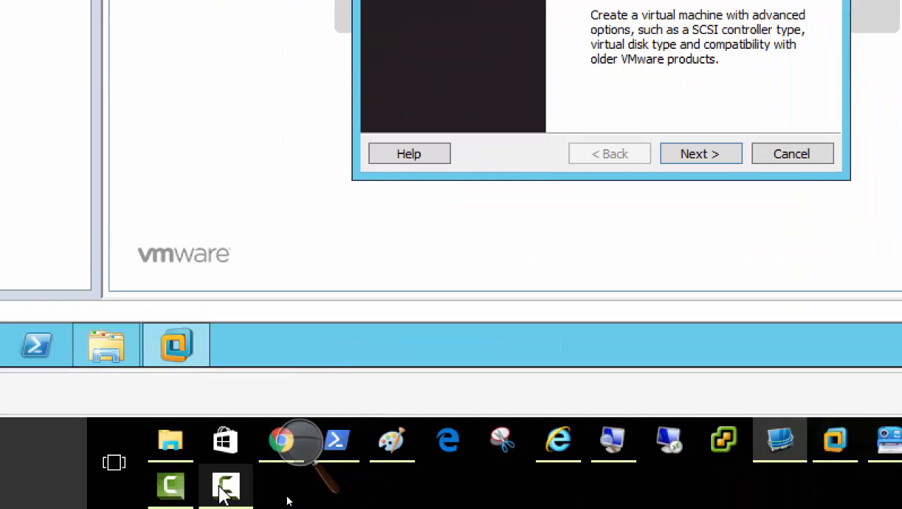
Continue with the Typical configuration and browse for an installer disc image.
click(292, 451)
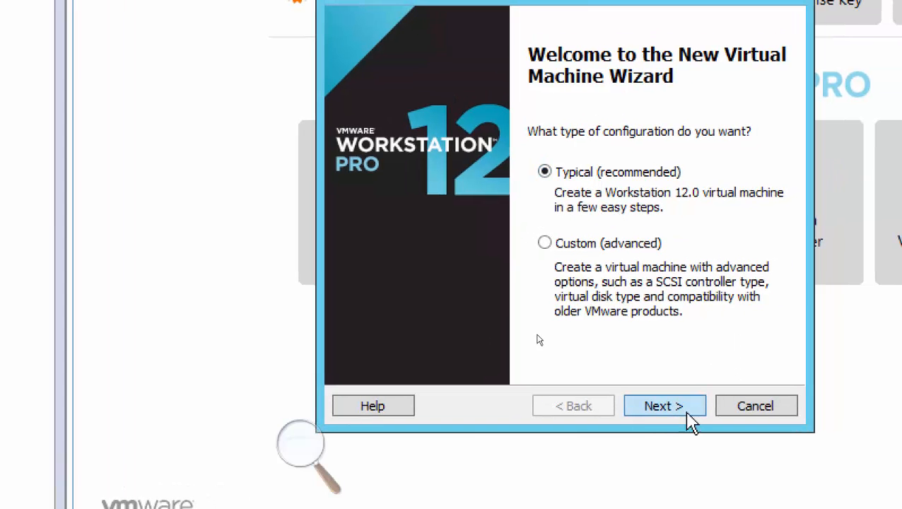
click(664, 406)
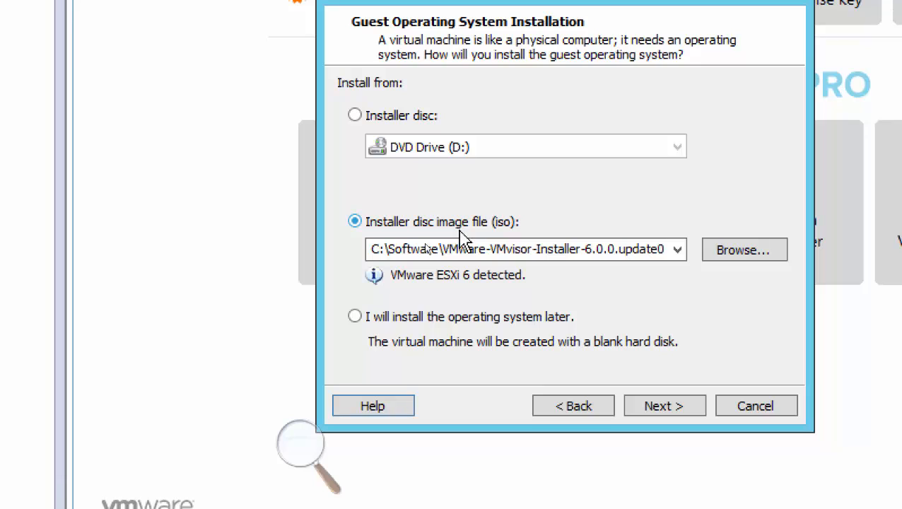
click(737, 266)
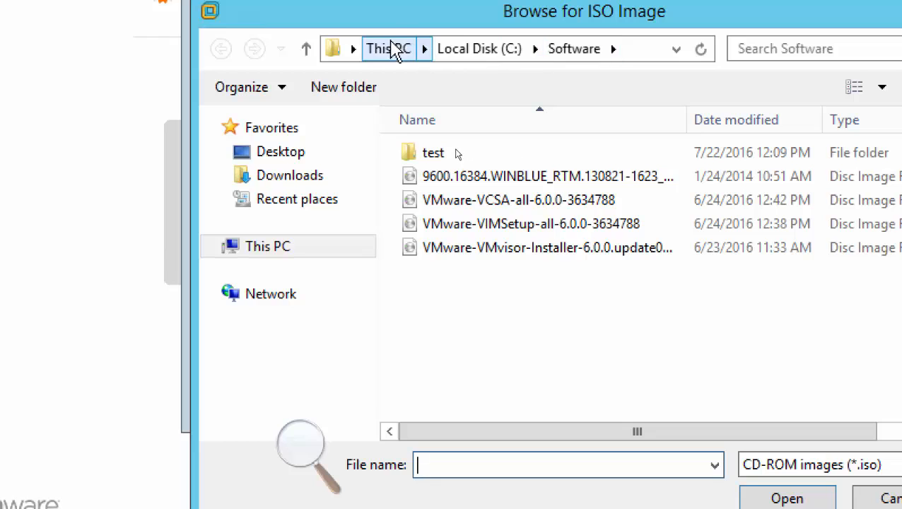
Select the 9600.16384 WINBLUE ISO in C:\Software as the installer image.
click(348, 1)
click(514, 389)
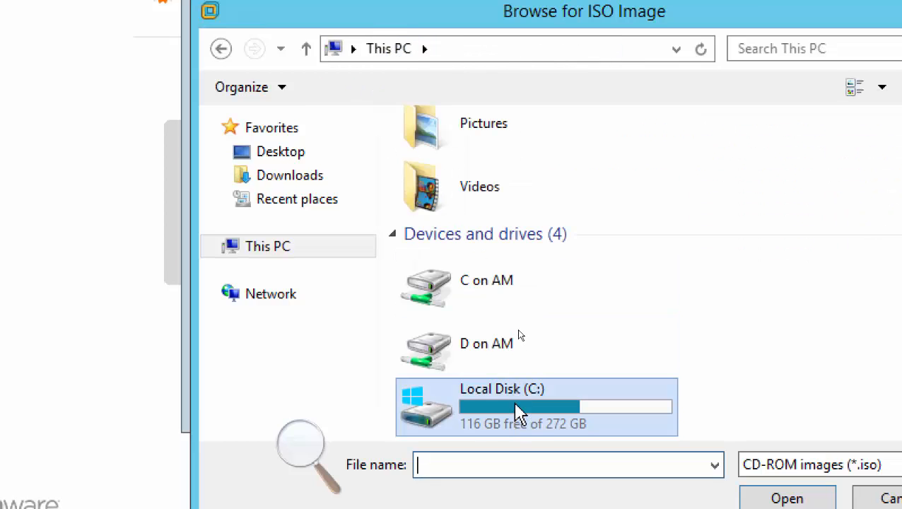
double_click(517, 412)
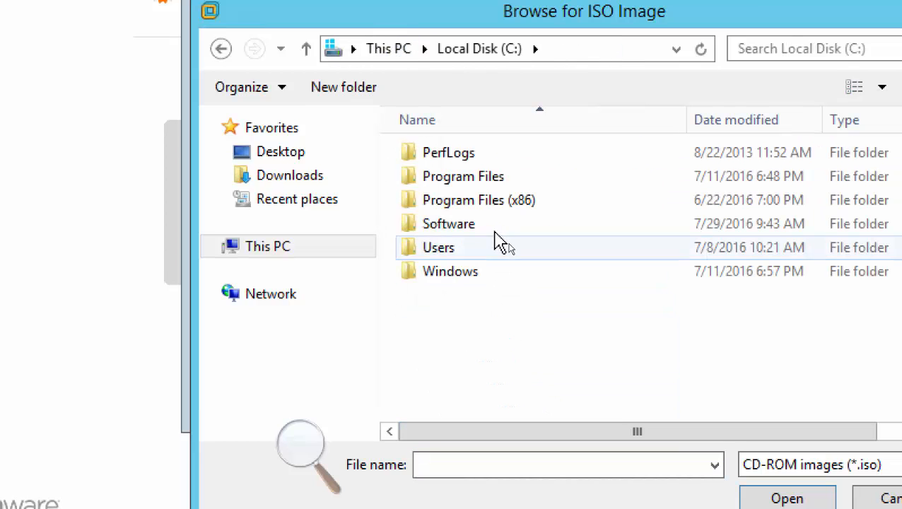
double_click(455, 226)
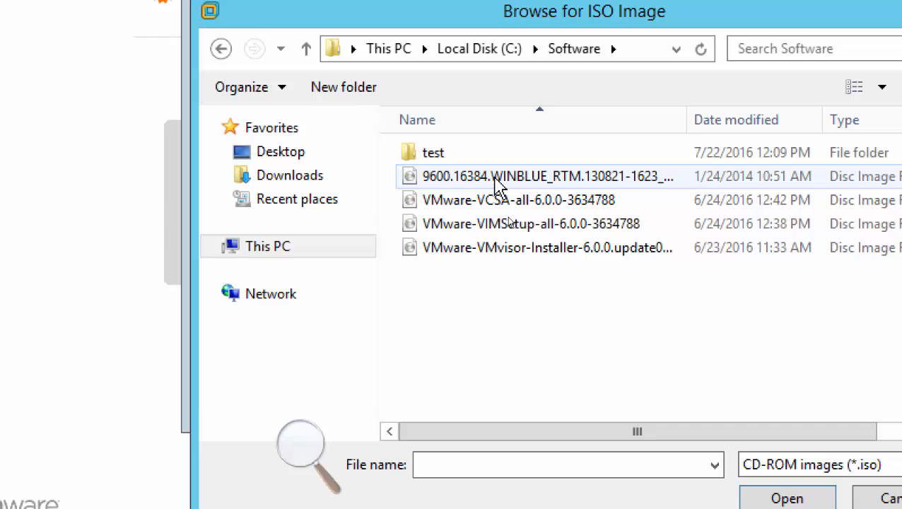
double_click(504, 185)
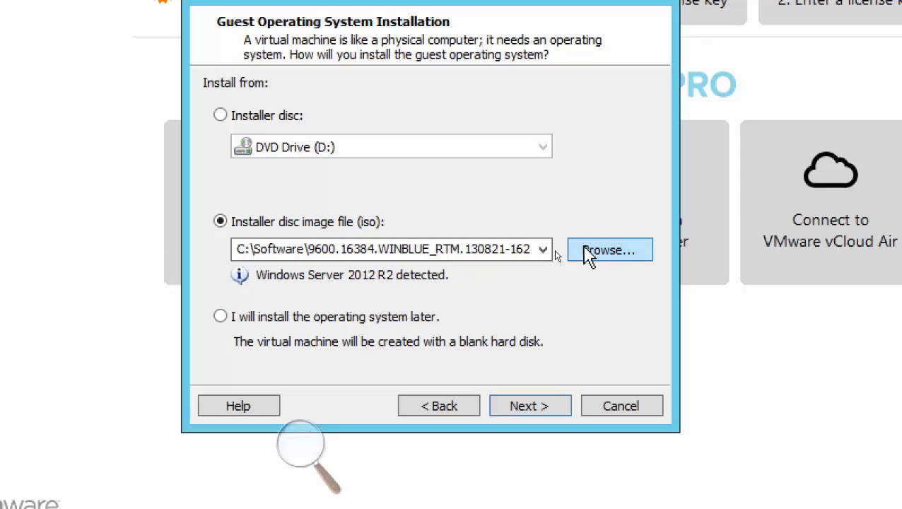
Reselect the 9600 ISO and advance to the Name the Virtual Machine page.
click(584, 250)
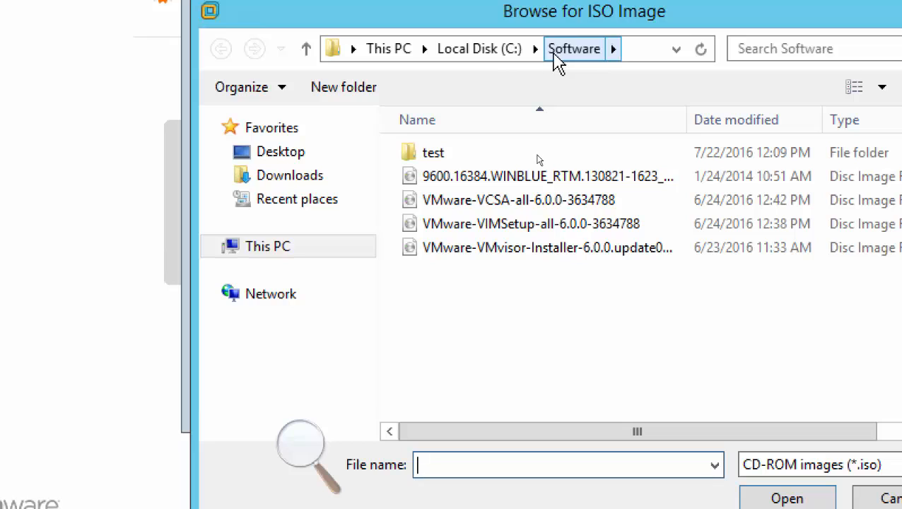
double_click(467, 186)
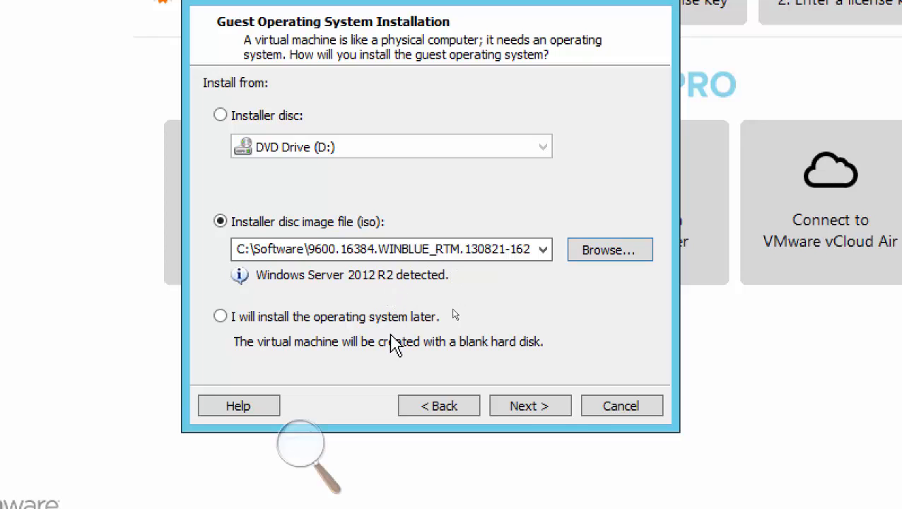
click(524, 407)
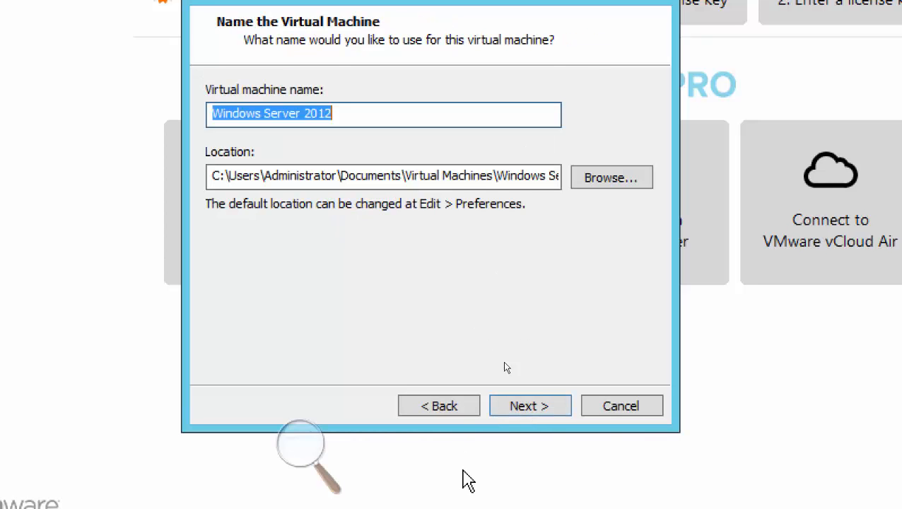
Go back from naming the VM to the Guest Operating System Installation page.
click(443, 408)
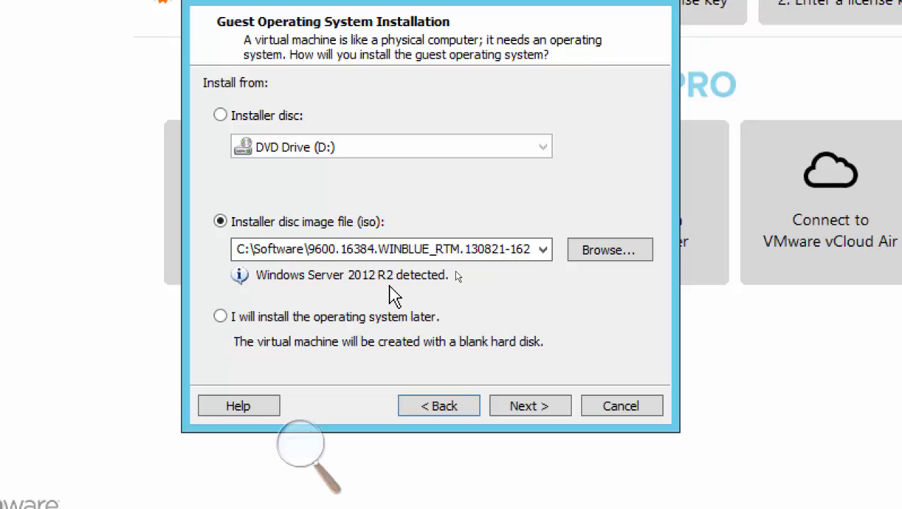
click(424, 409)
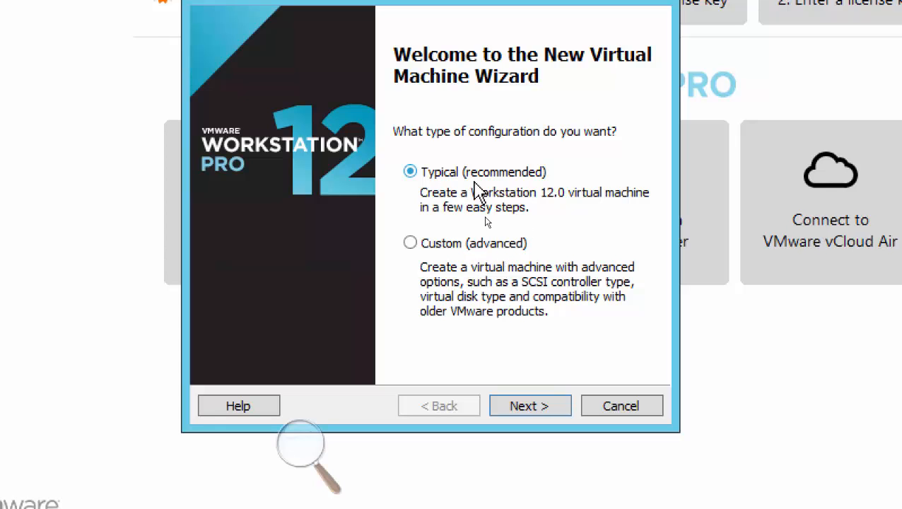
click(525, 405)
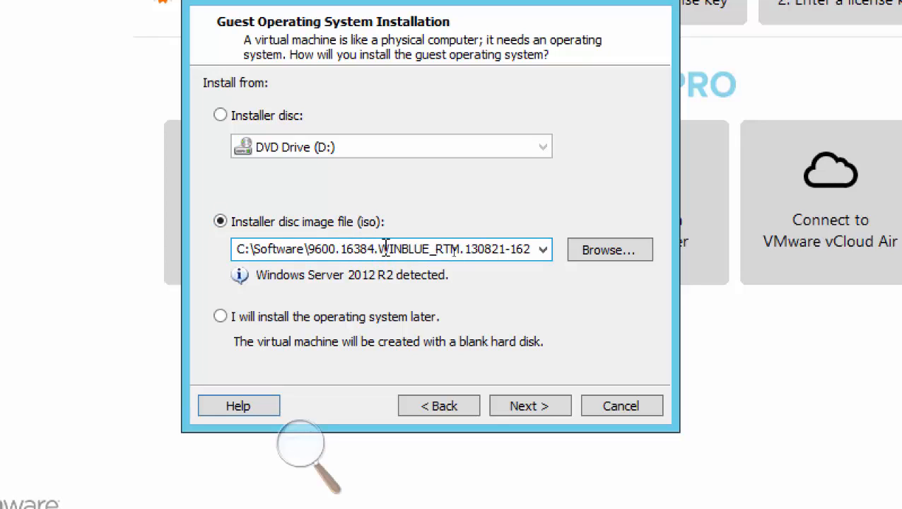
Name the virtual machine VMDC and advance to the disk capacity page.
click(528, 414)
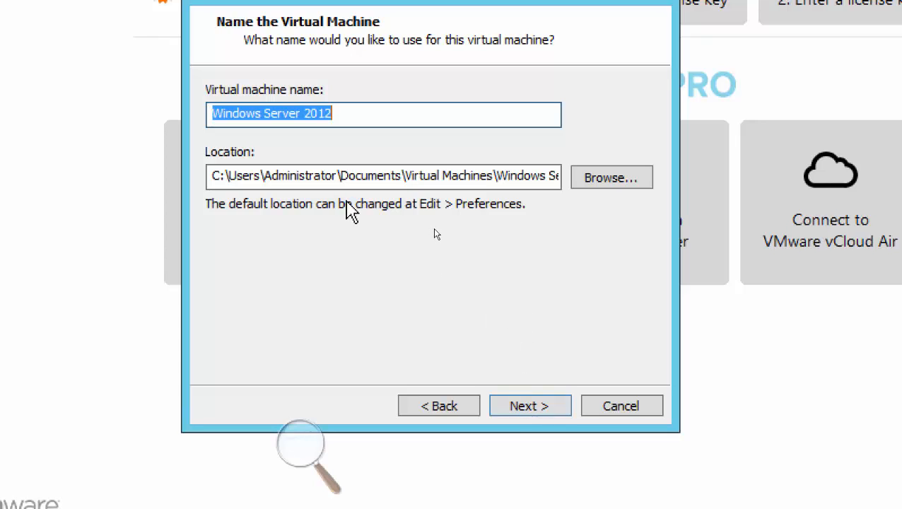
text(VMDC)
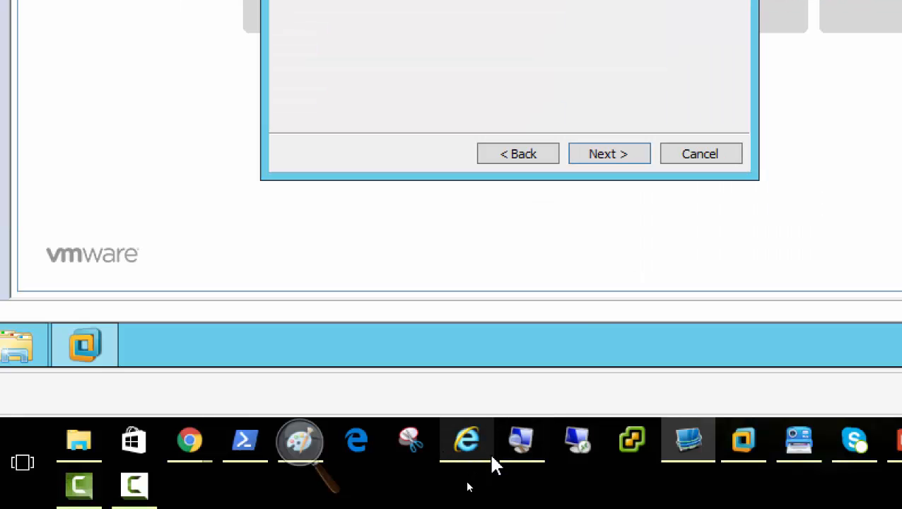
mouse_move(491, 463)
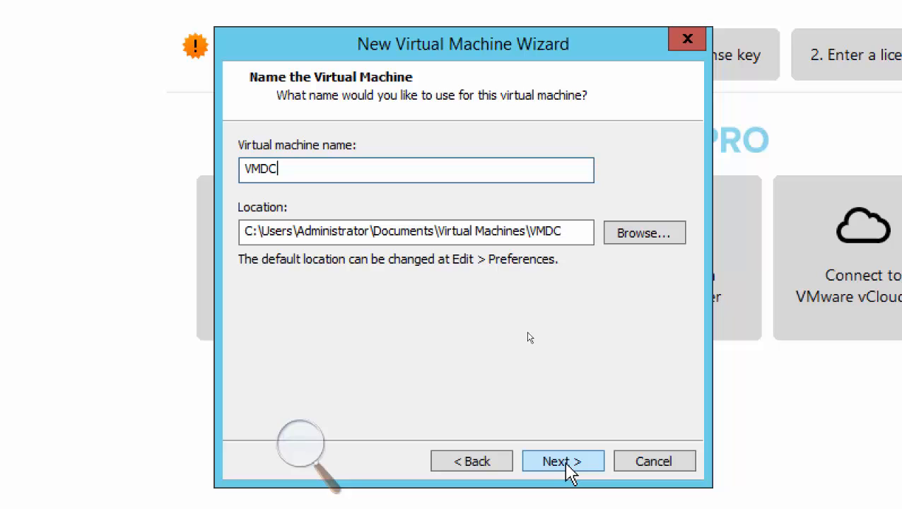
click(566, 463)
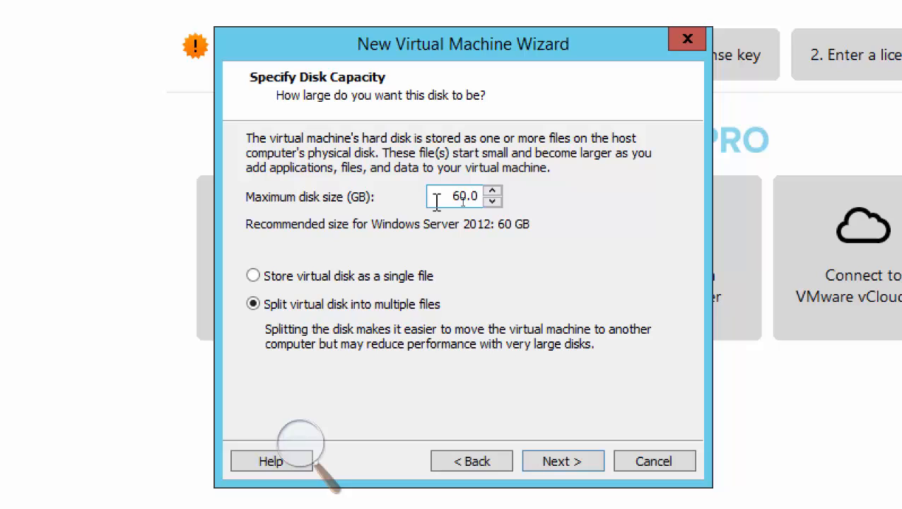
Replace the 60.0 GB maximum disk size with 100 GB.
drag(452, 196, 538, 212)
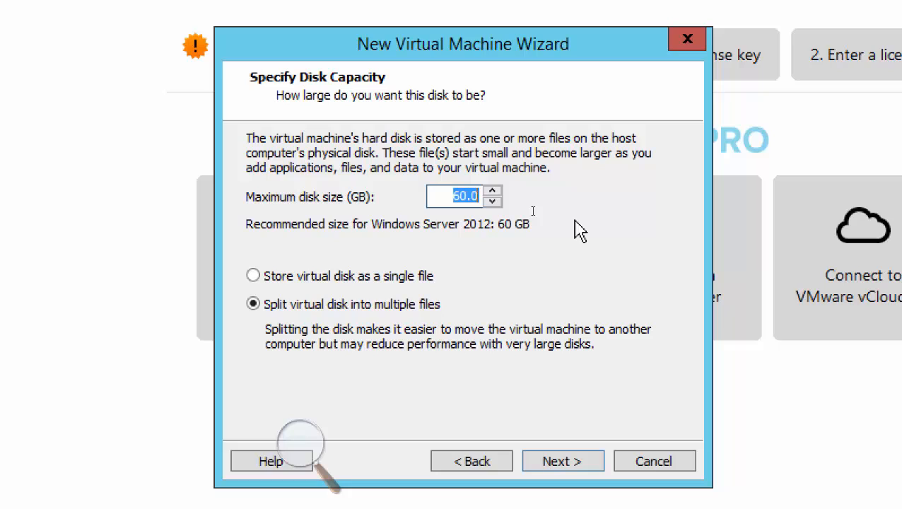
text(100)
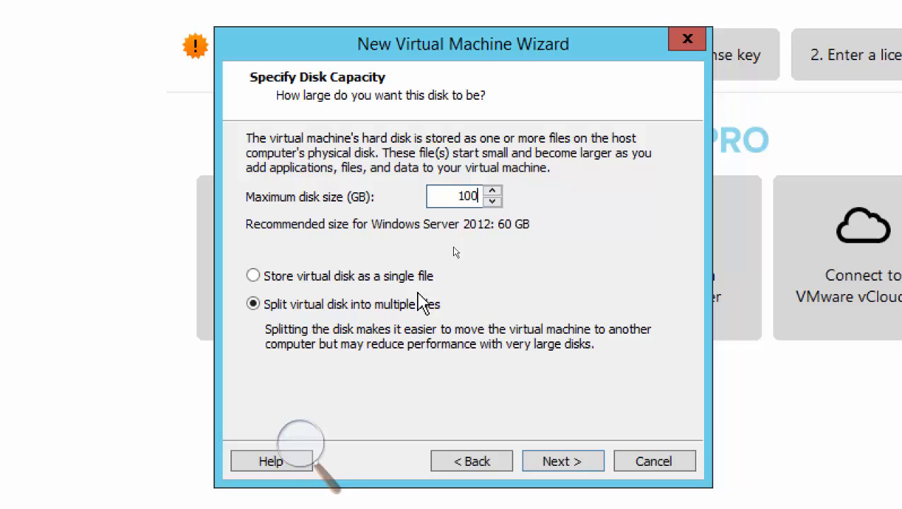
click(345, 281)
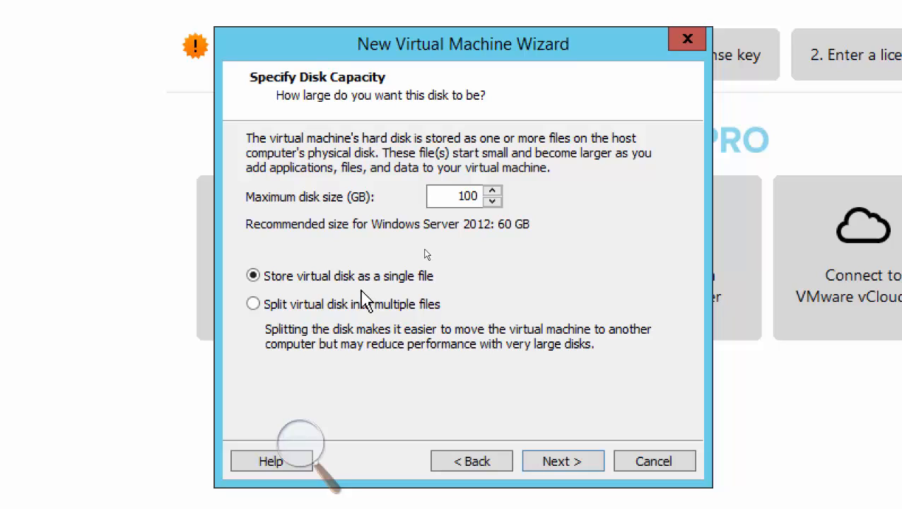
click(311, 305)
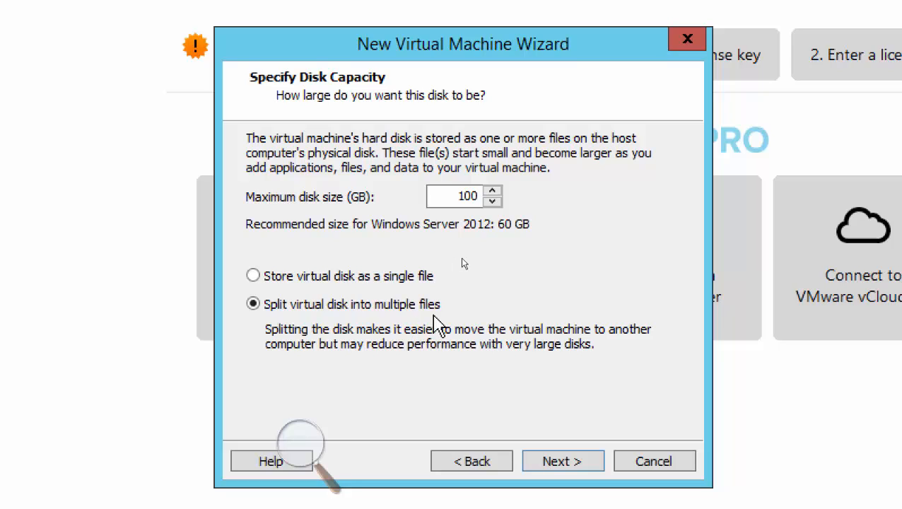
double_click(455, 195)
click(301, 444)
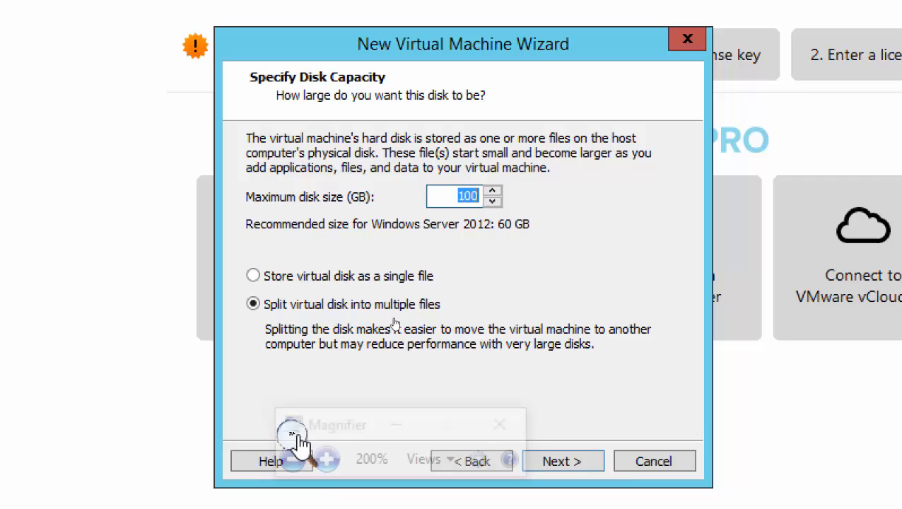
click(324, 459)
click(327, 460)
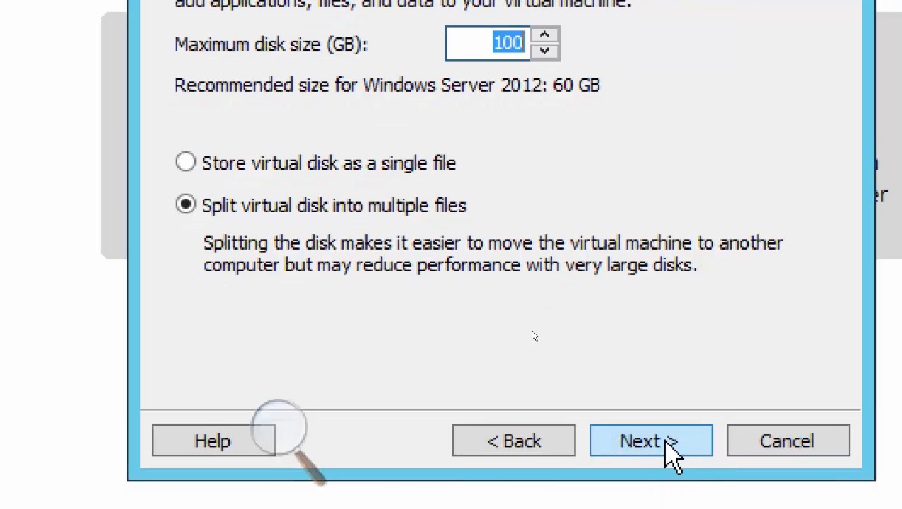
Accept the 100 GB split disk and advance to the Ready to Create summary.
click(668, 439)
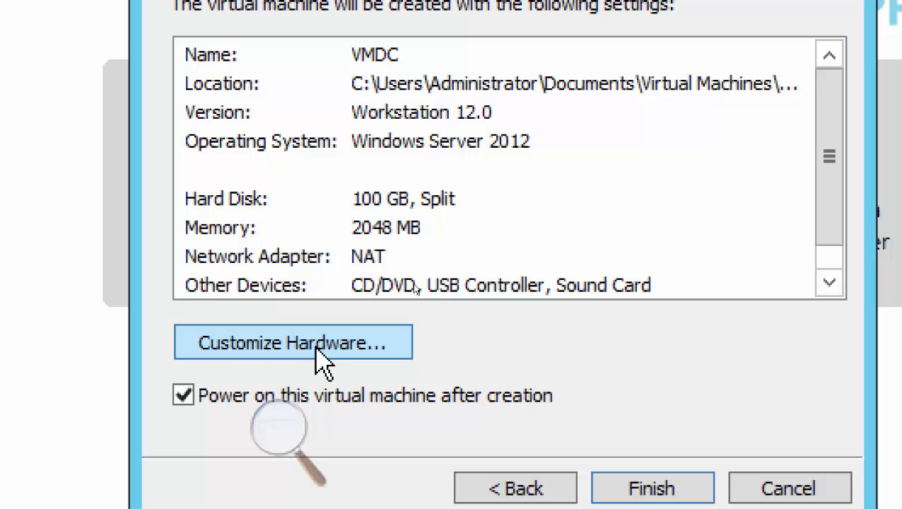
Open Customize Hardware from the summary, reopening it after closing it once.
click(319, 353)
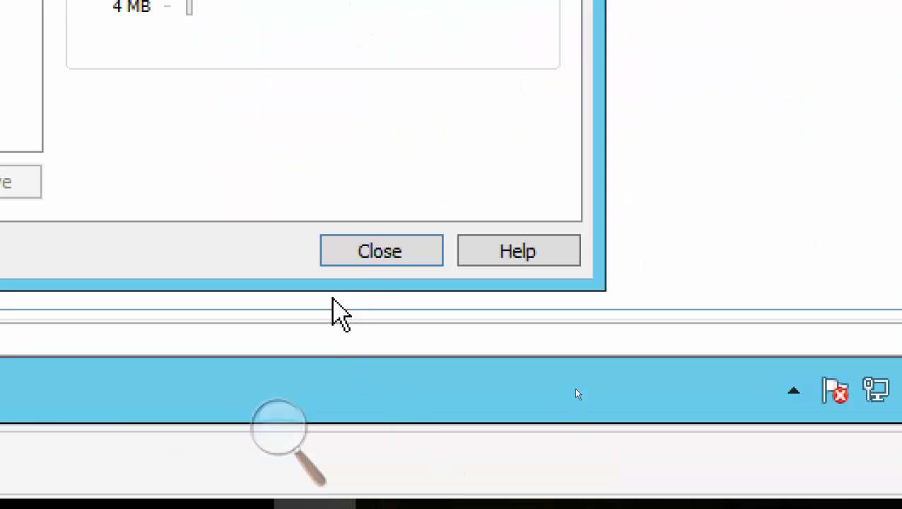
click(378, 252)
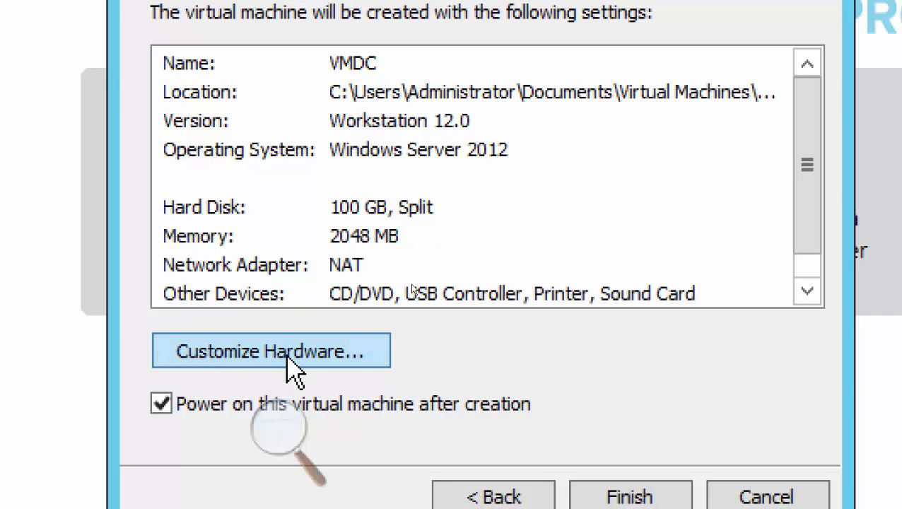
click(296, 373)
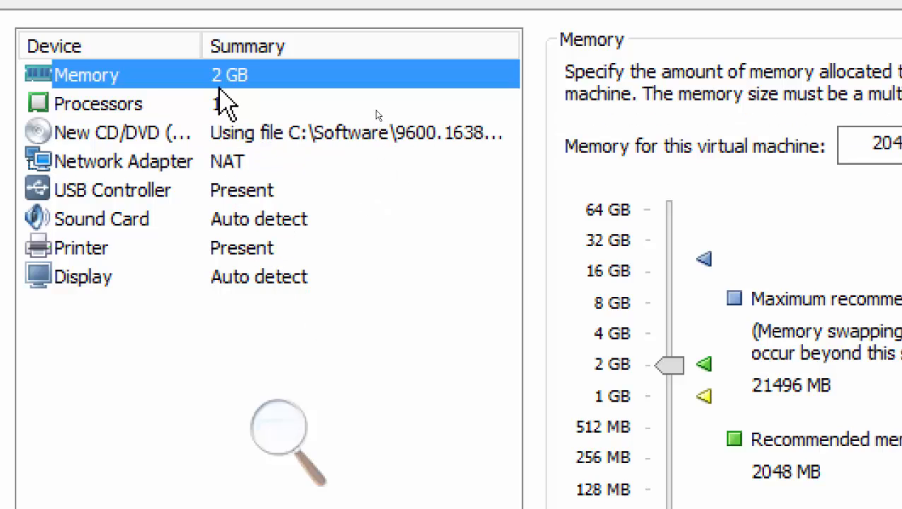
Select Network Adapter in the device list to show its NAT connection settings.
click(216, 167)
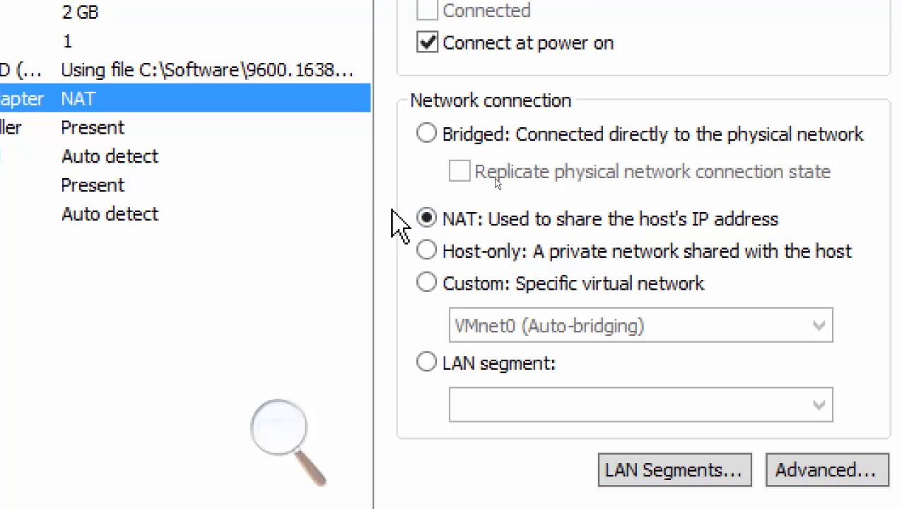
Change the adapter from NAT to Custom: Specific virtual network and expand its VMnet list.
click(429, 255)
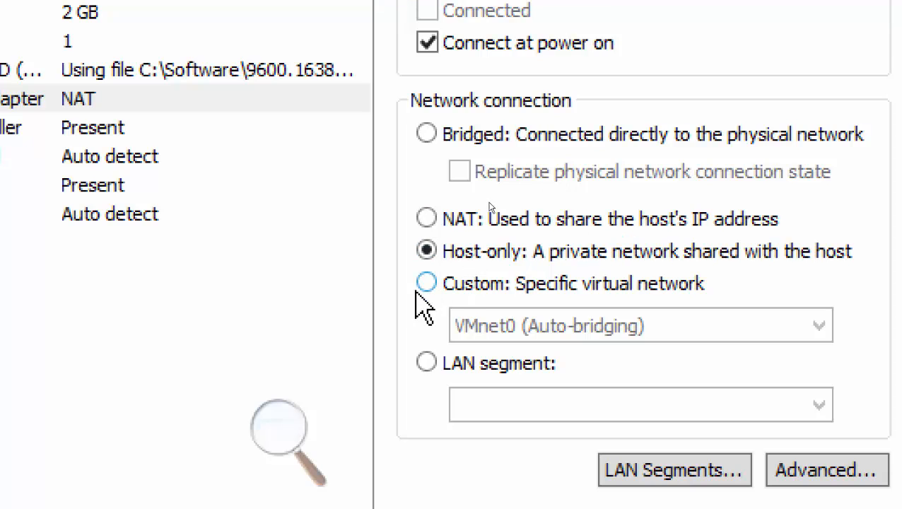
click(456, 286)
click(500, 338)
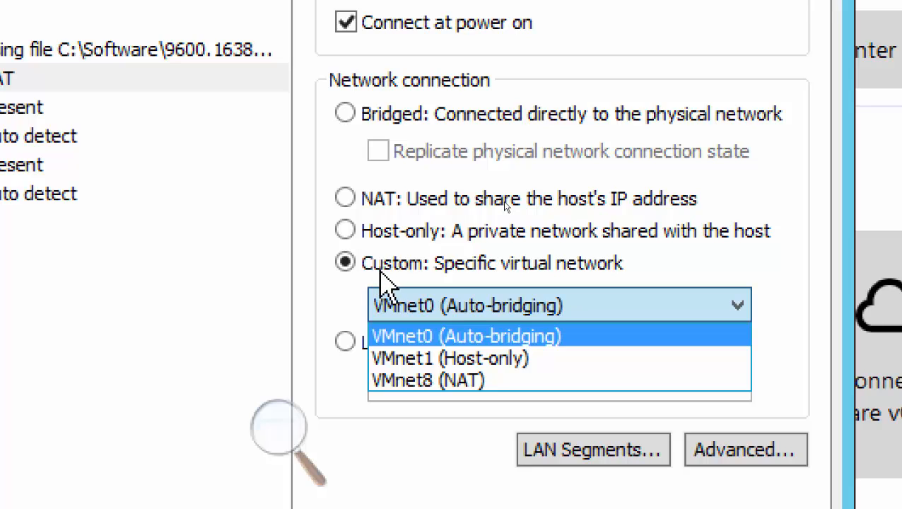
Choose VMnet1 (Host-only) as the custom virtual network.
click(465, 361)
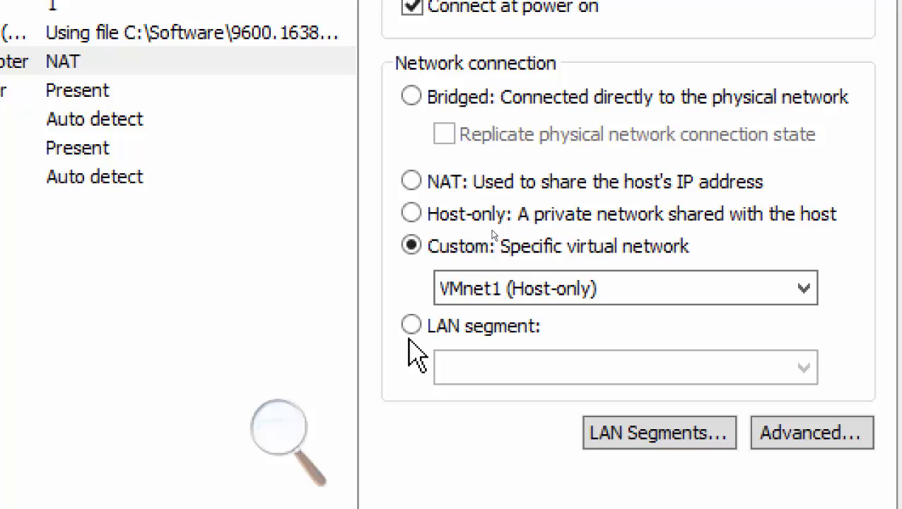
click(487, 300)
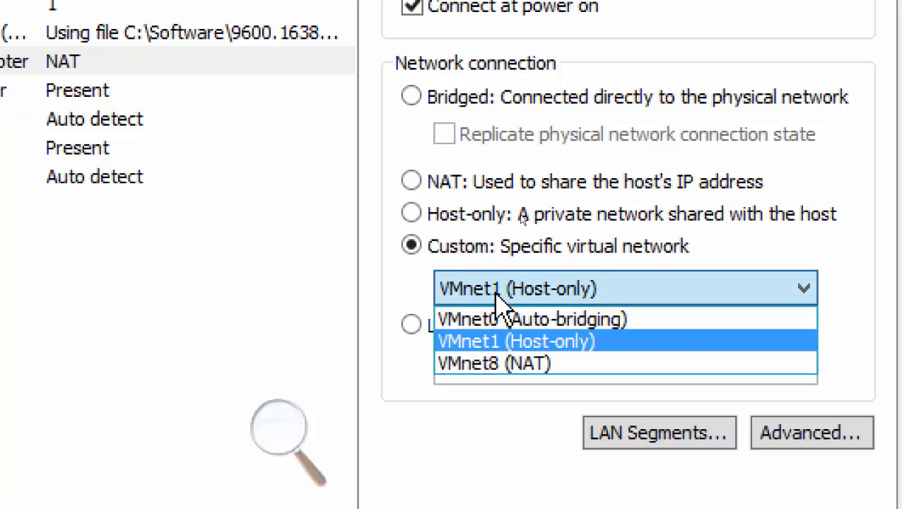
click(506, 345)
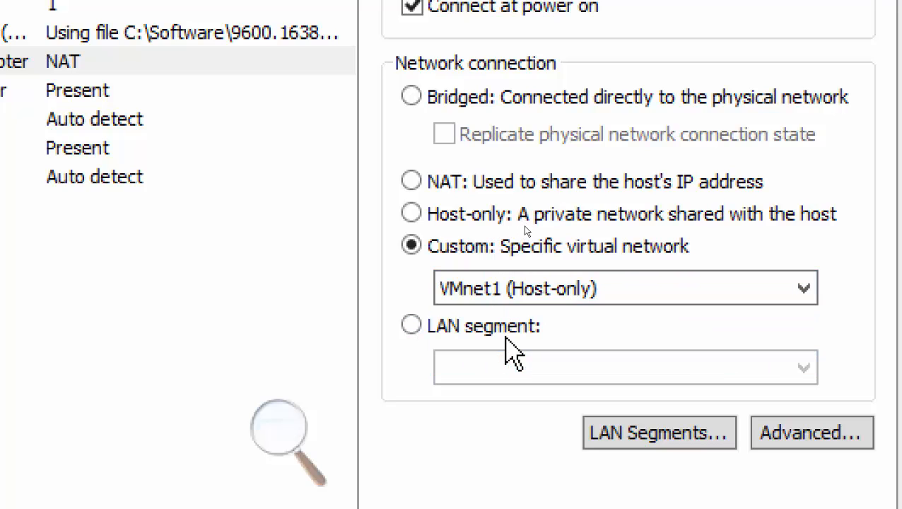
click(521, 297)
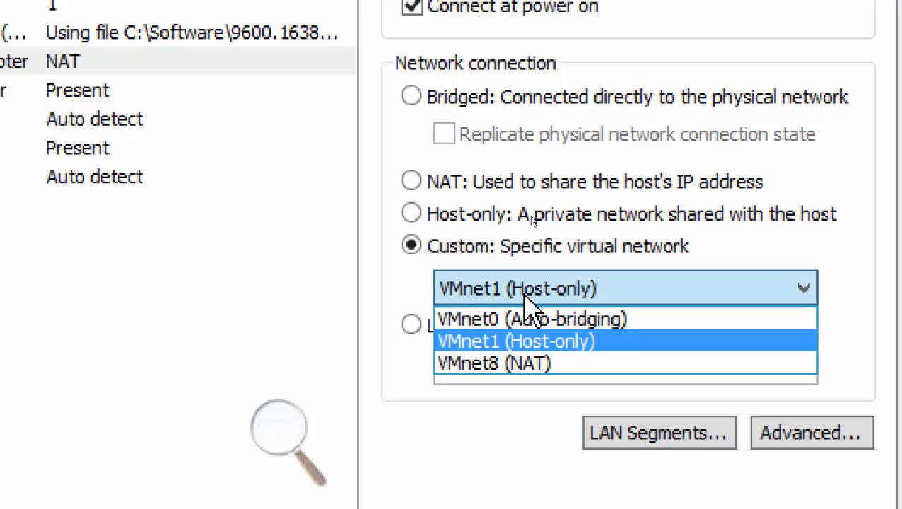
click(550, 339)
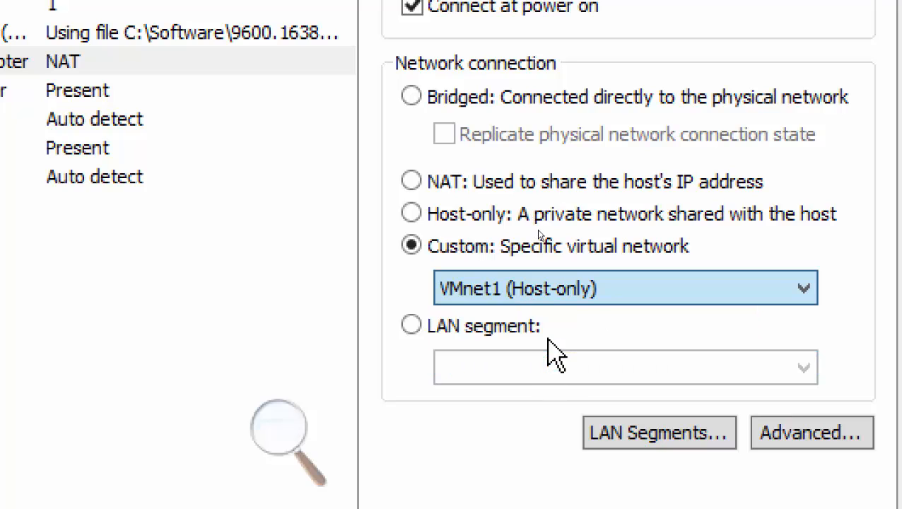
click(549, 286)
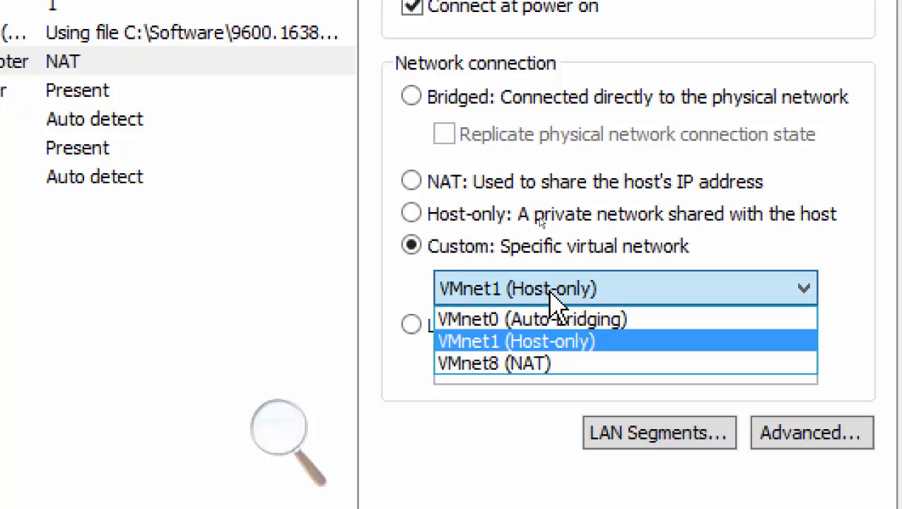
click(552, 342)
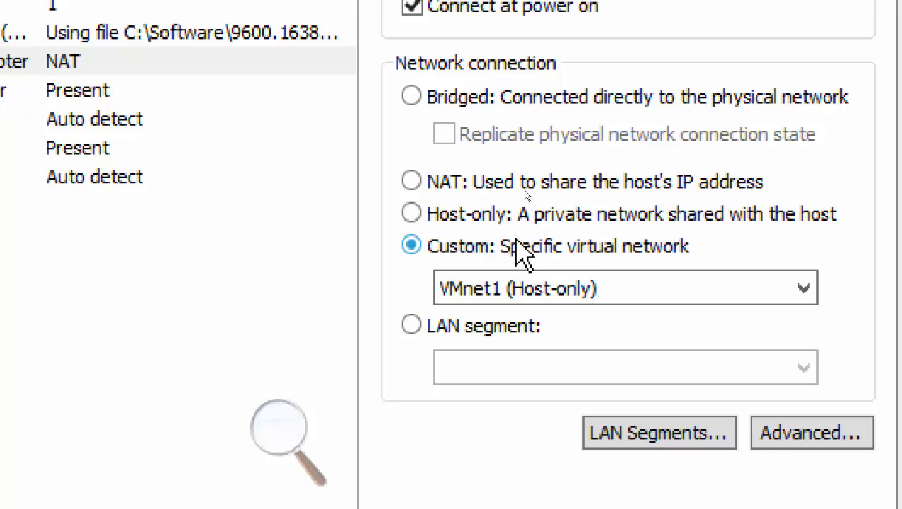
click(444, 214)
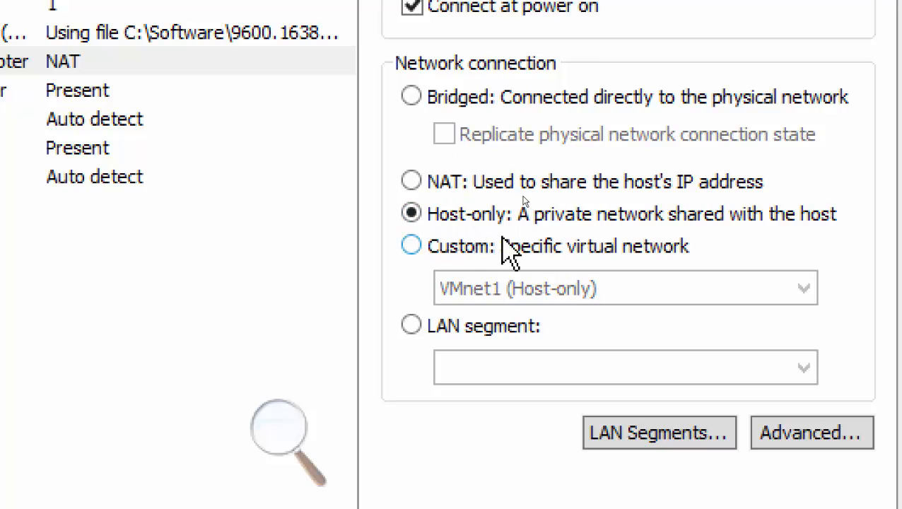
click(444, 246)
click(475, 287)
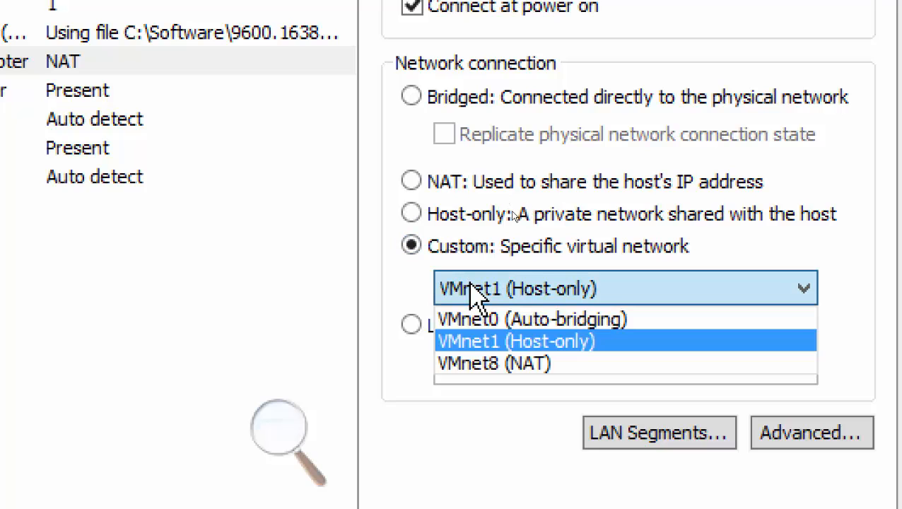
Keep VMnet1 selected and review the USB Controller, Sound Card, Printer and Display settings.
click(523, 343)
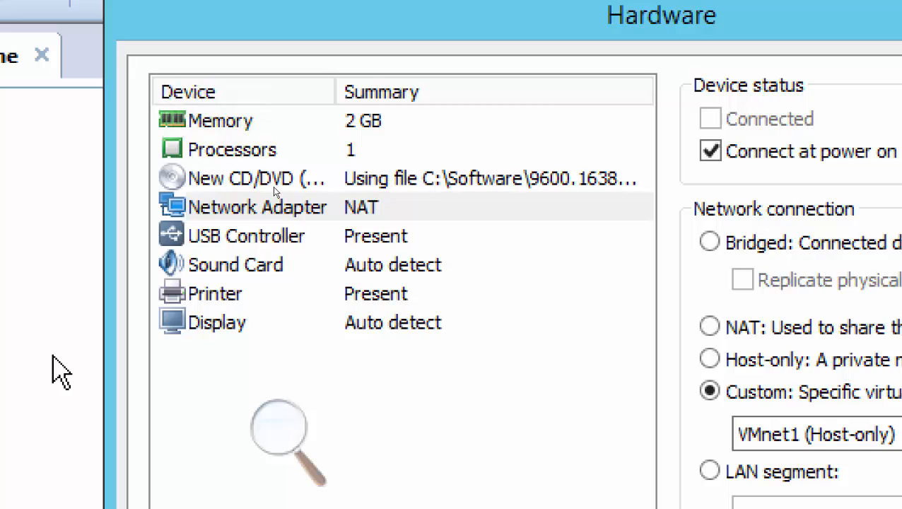
click(309, 239)
click(320, 272)
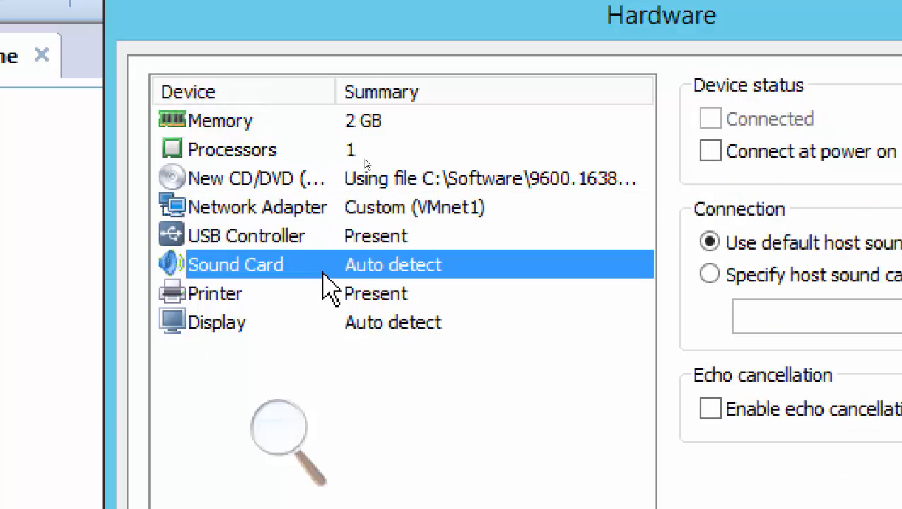
click(405, 300)
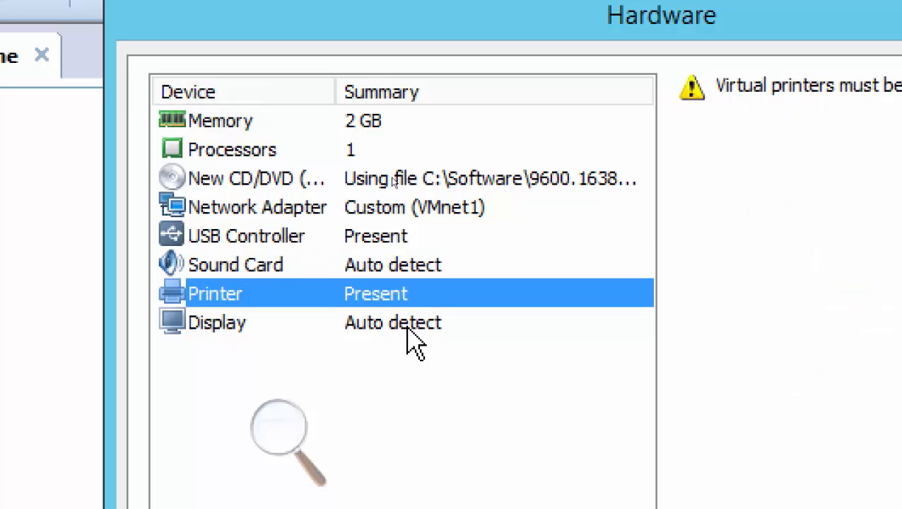
click(420, 329)
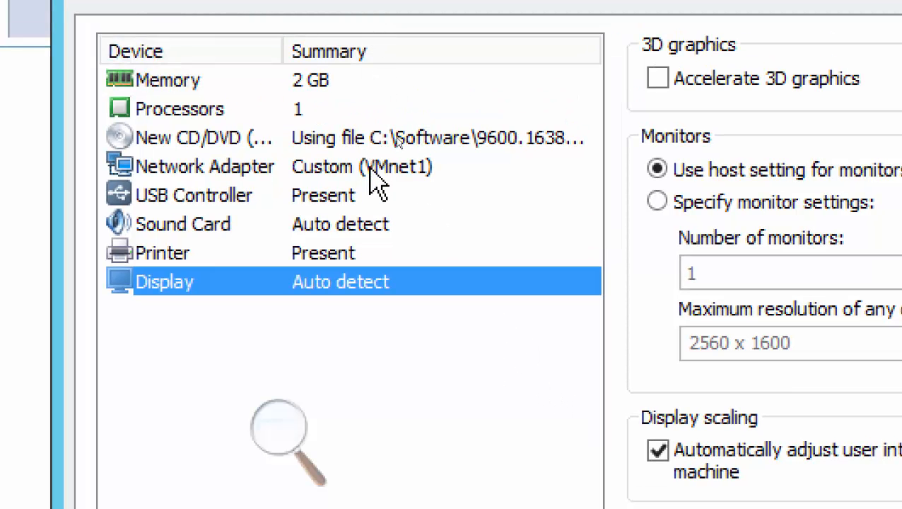
Return to Network Adapter and confirm VMnet1 (Host-only) is still the chosen network.
click(369, 166)
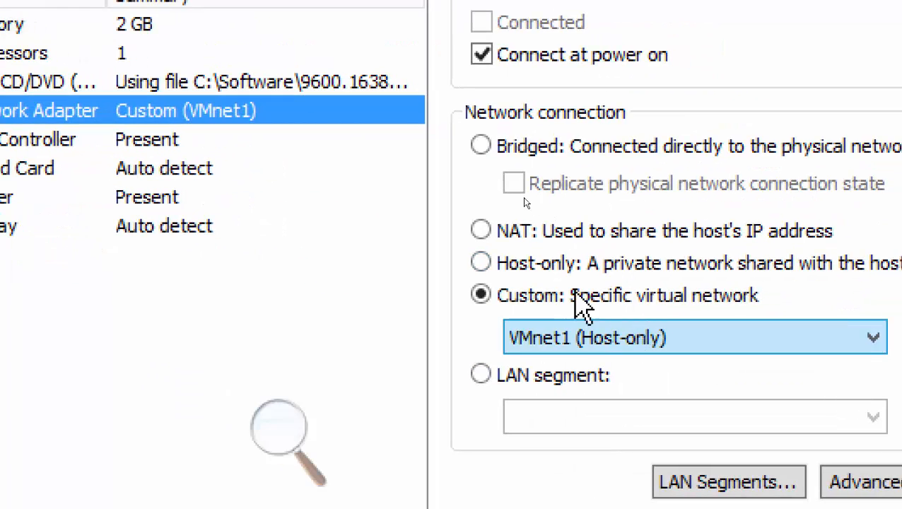
click(605, 346)
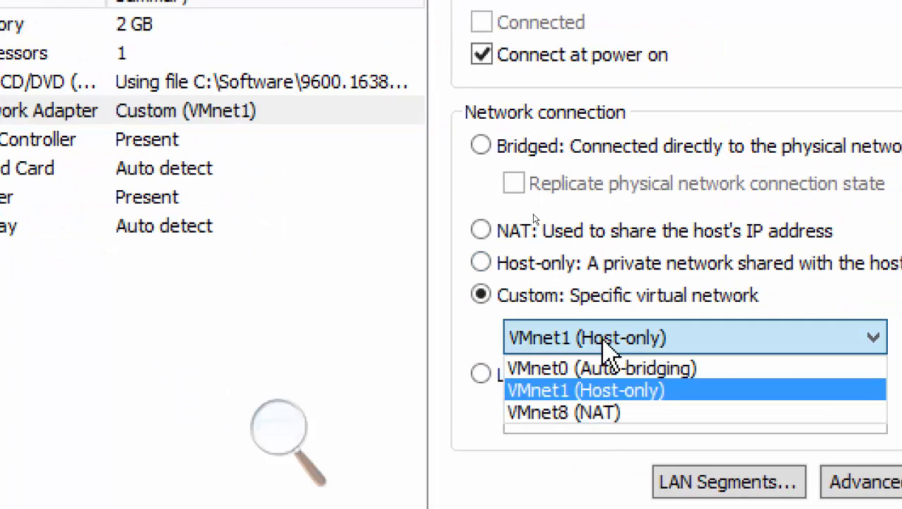
click(613, 390)
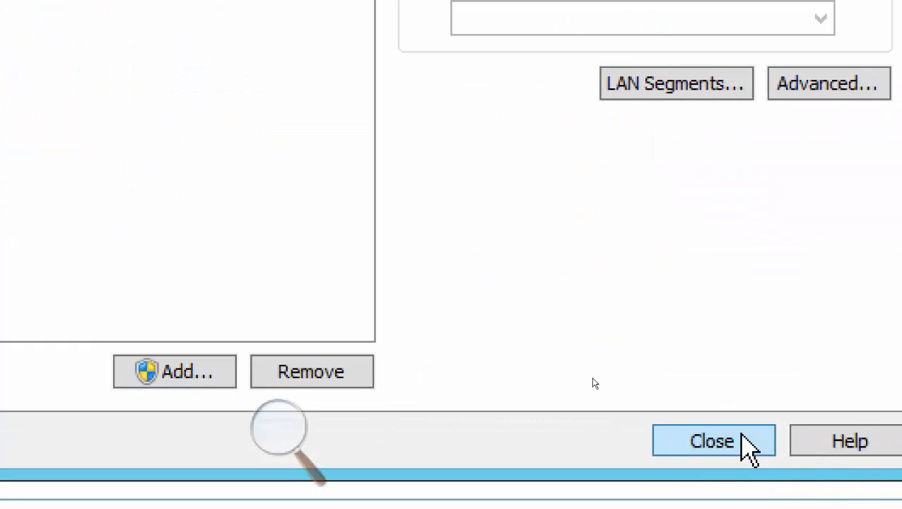
Close the Hardware dialog and finish the wizard to create the VMDC machine.
click(722, 446)
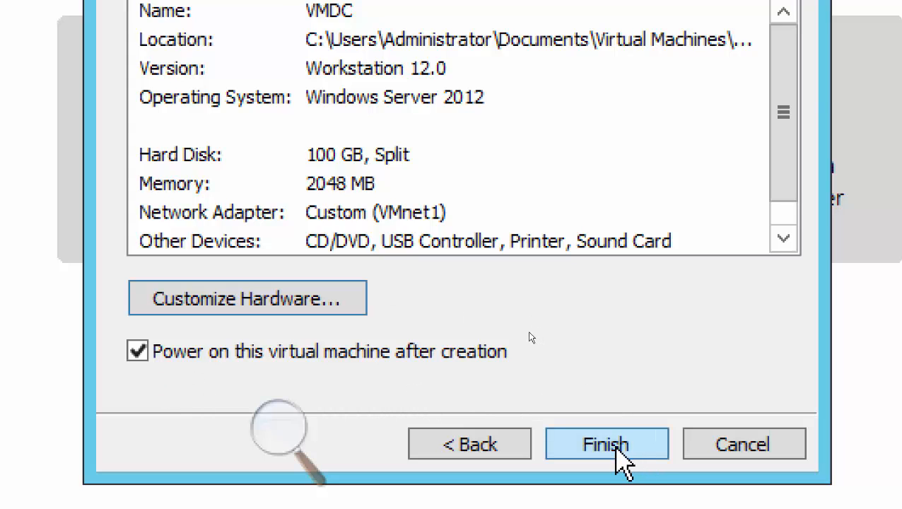
click(619, 451)
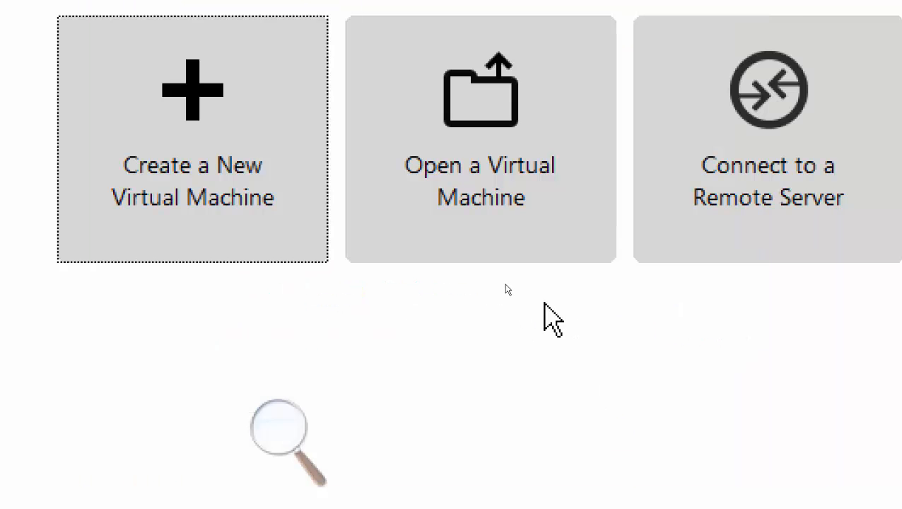
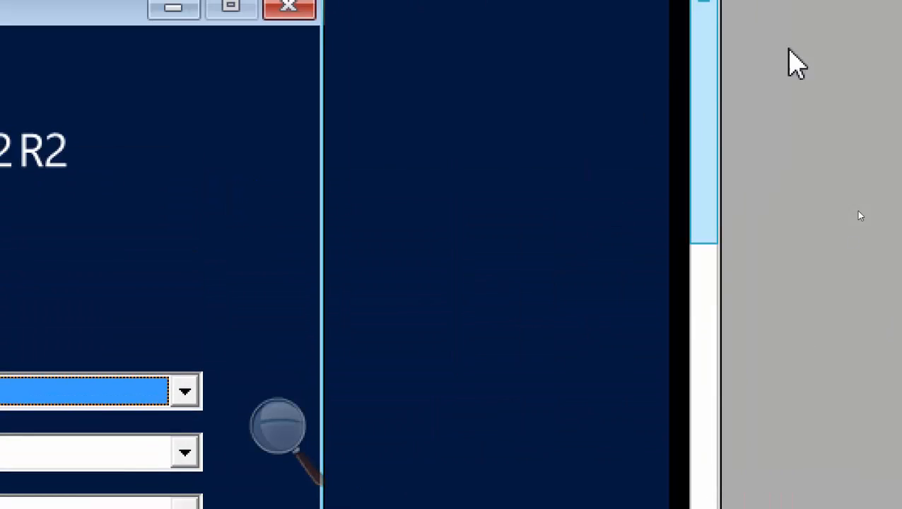
Accept the US English language and keyboard defaults and start the Windows Server 2012 R2 installation.
drag(706, 114, 702, 356)
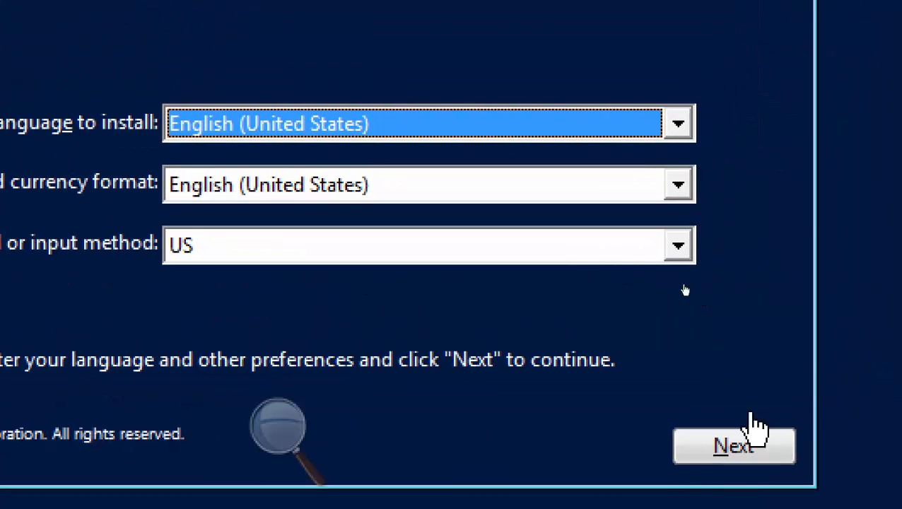
click(733, 455)
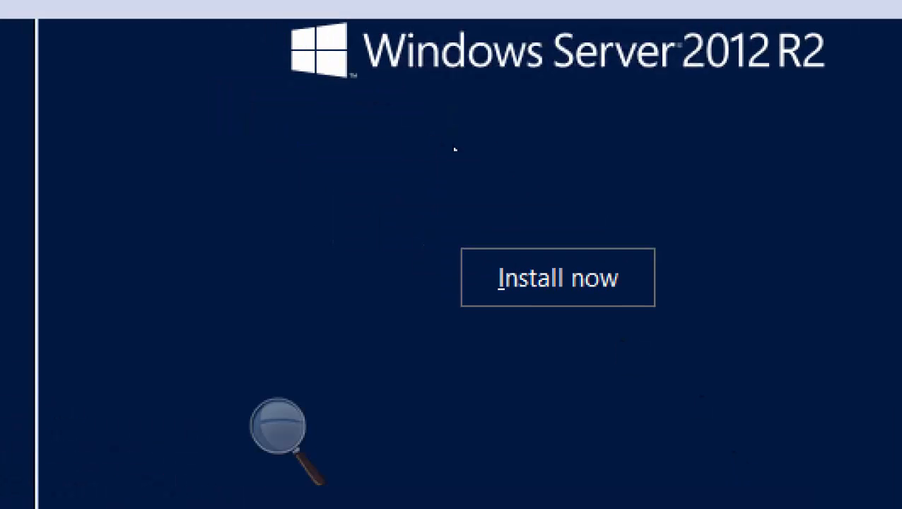
click(592, 293)
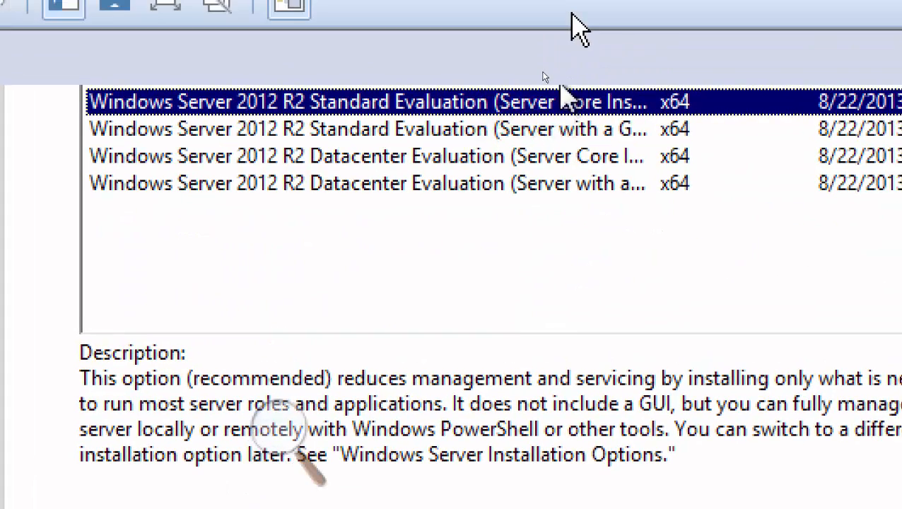
Select Datacenter Evaluation (Server with a GUI) and accept the licence terms.
click(477, 140)
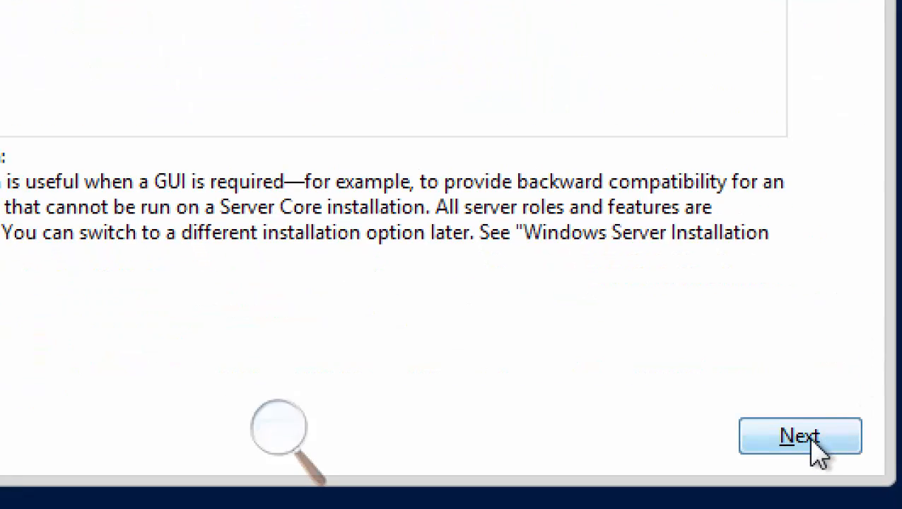
click(813, 439)
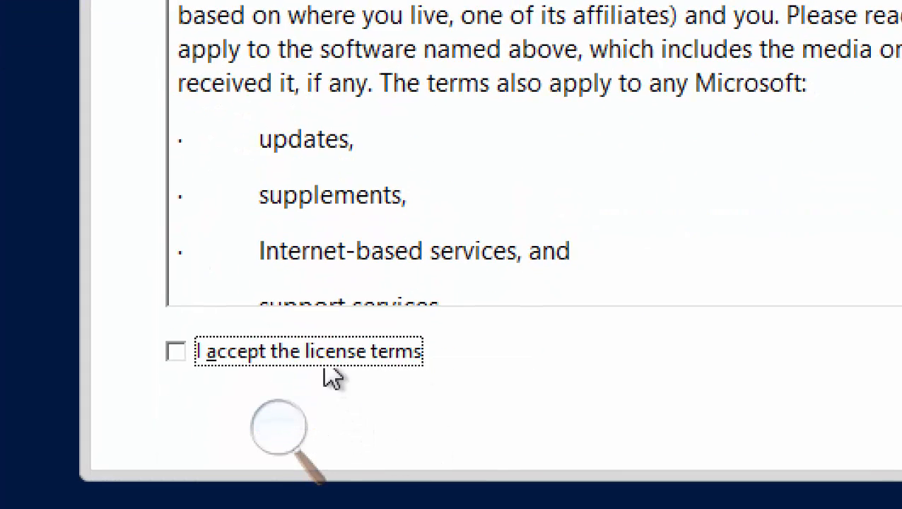
click(328, 354)
click(649, 387)
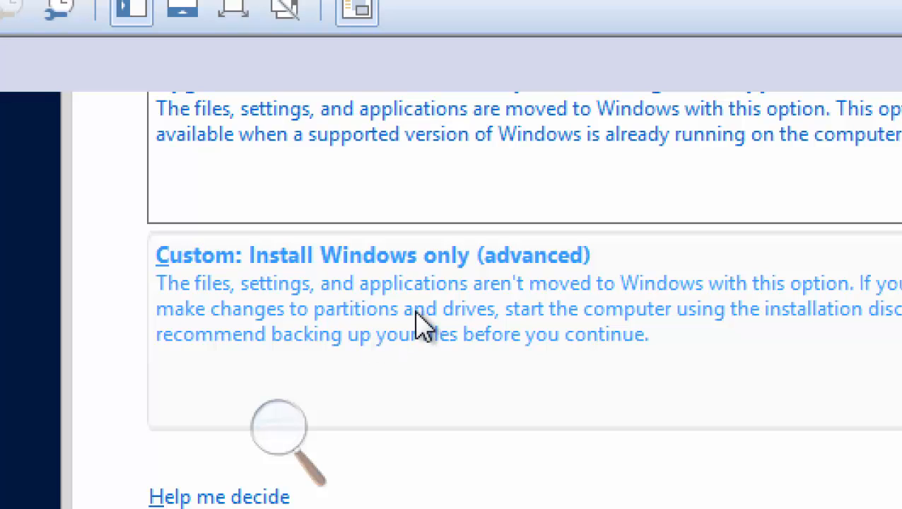
Run a Custom Windows-only install onto Drive 0 Unallocated Space.
click(417, 318)
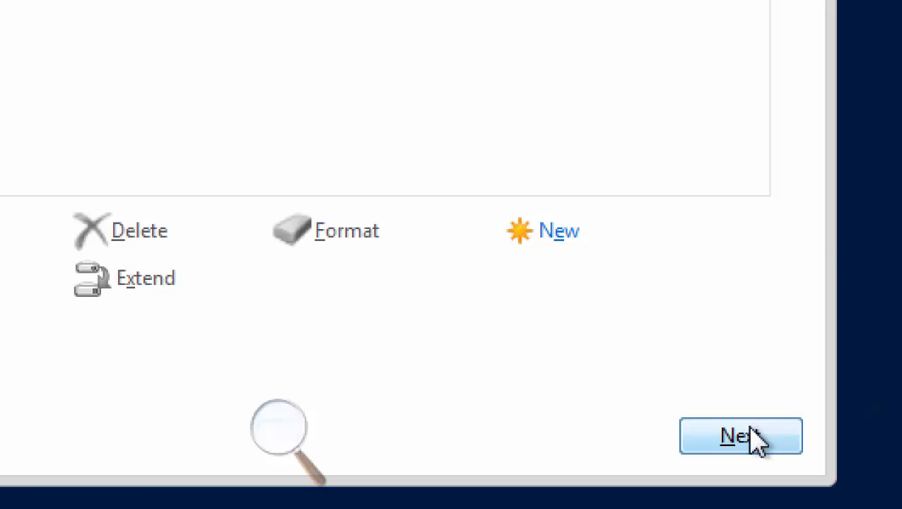
click(755, 437)
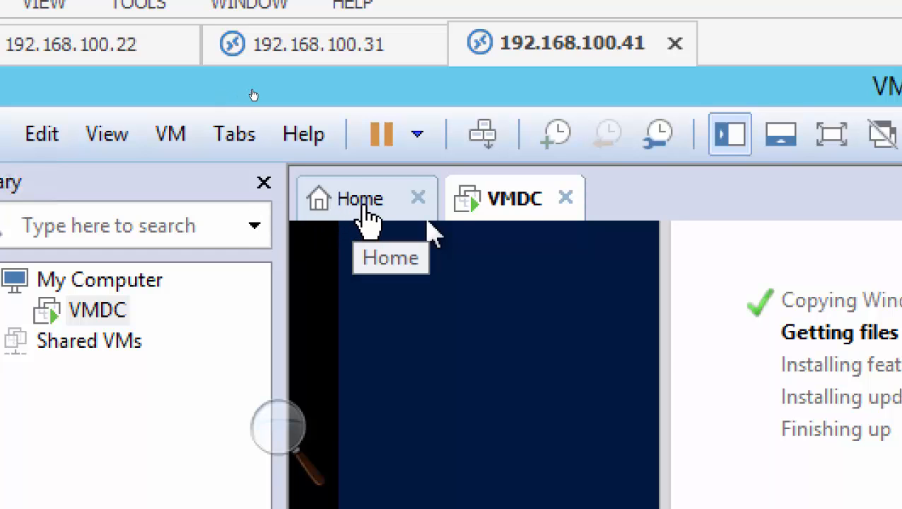
Launch the New Virtual Machine Wizard from the Workstation Home page.
click(365, 211)
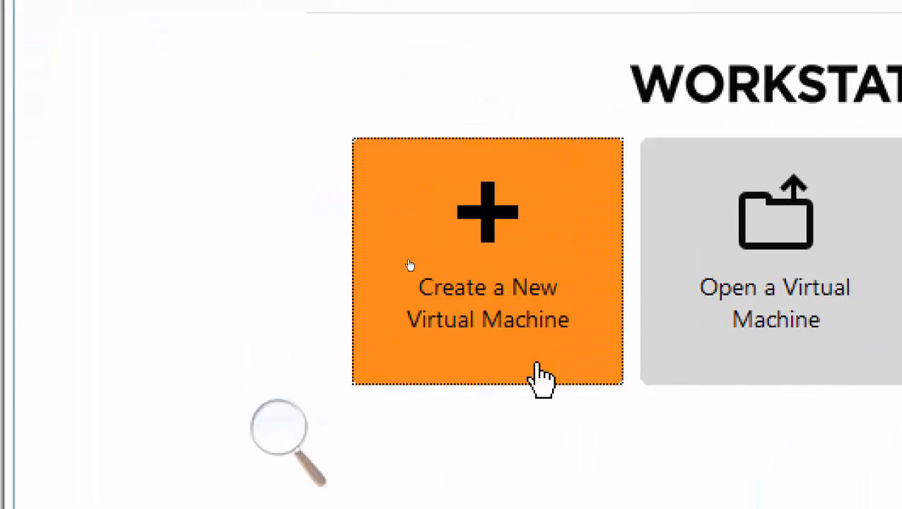
click(456, 299)
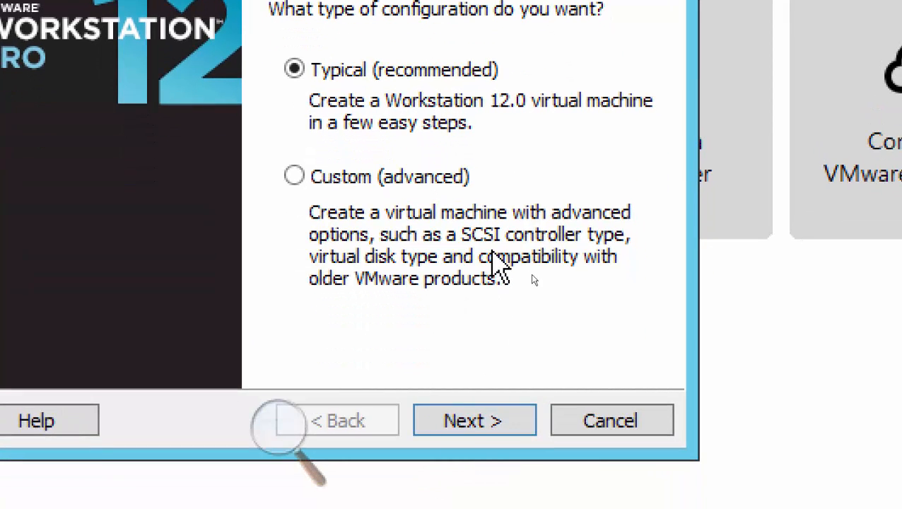
Keep Typical setup and the detected Windows Server 2012 R2 ISO, and name the machine VMVC.
click(472, 418)
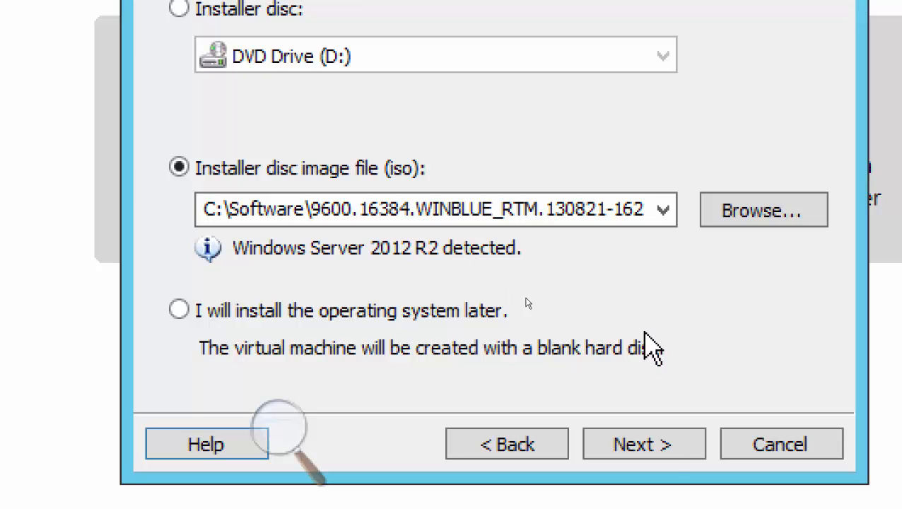
click(652, 444)
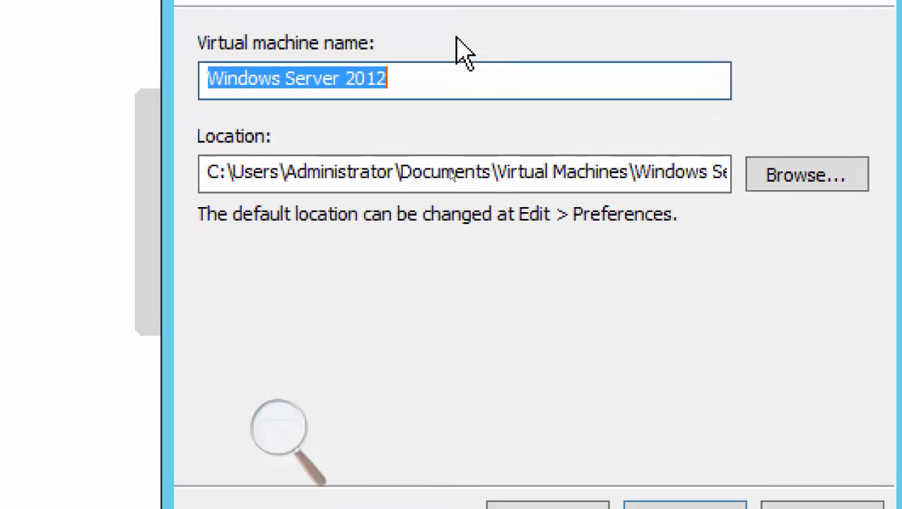
text(VM)
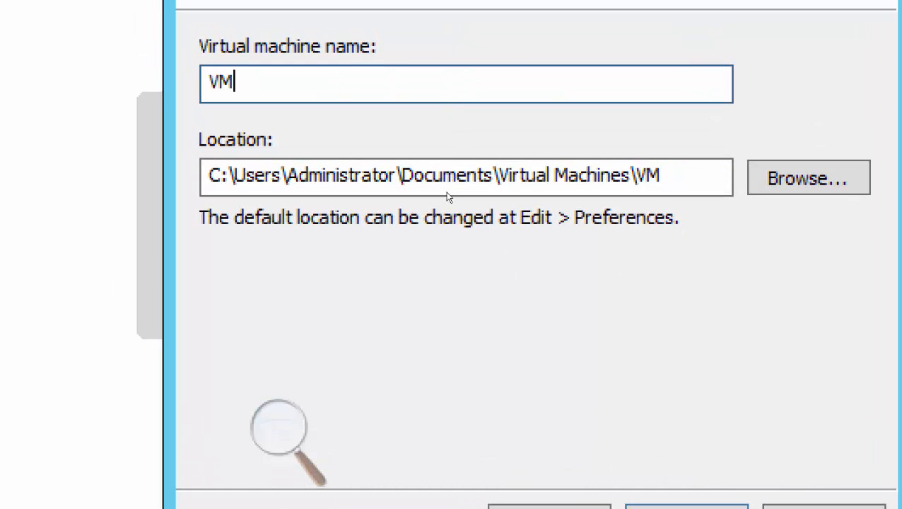
text(VC)
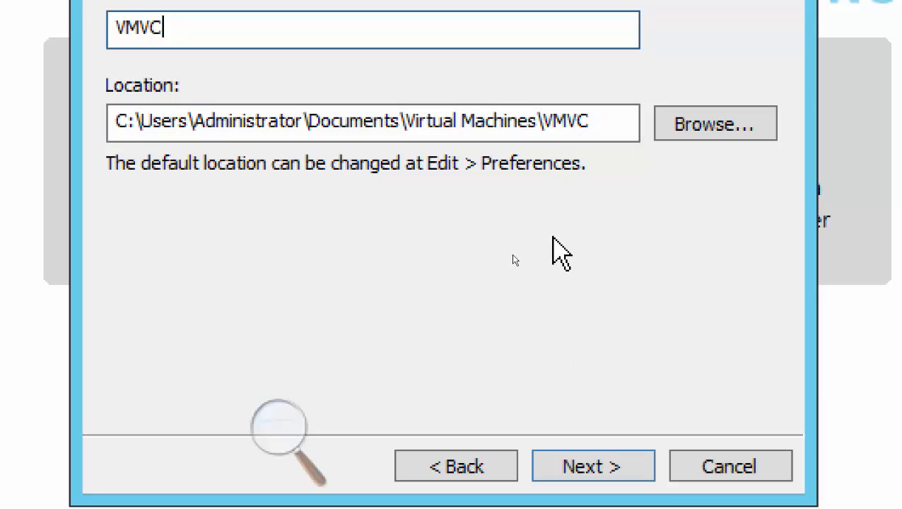
Set the VMVC virtual disk's maximum size to 100 GB.
click(610, 464)
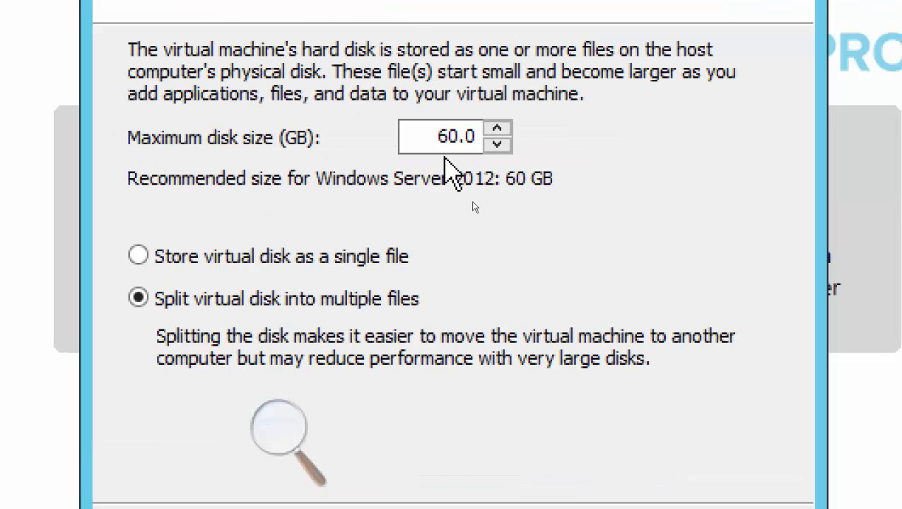
double_click(438, 137)
text(100)
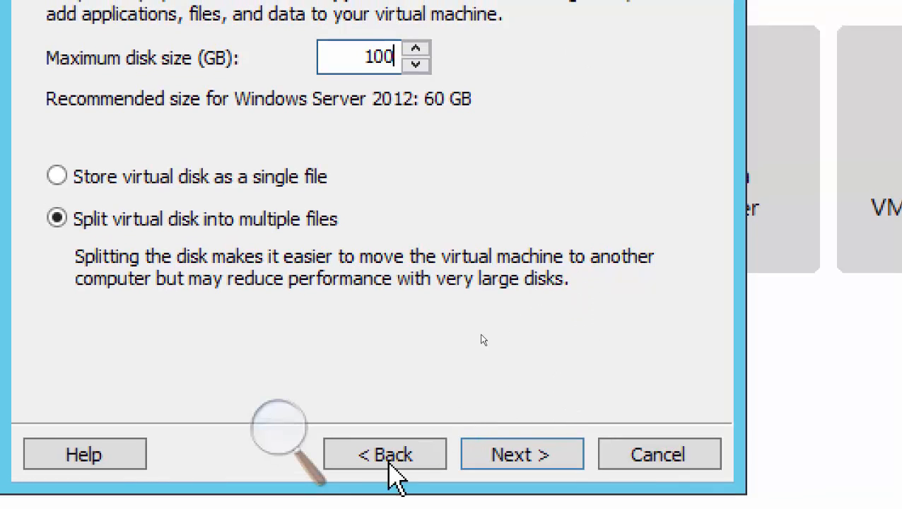
Recheck the VMVC name and storage location, then accept the 100 GB split disk.
click(385, 455)
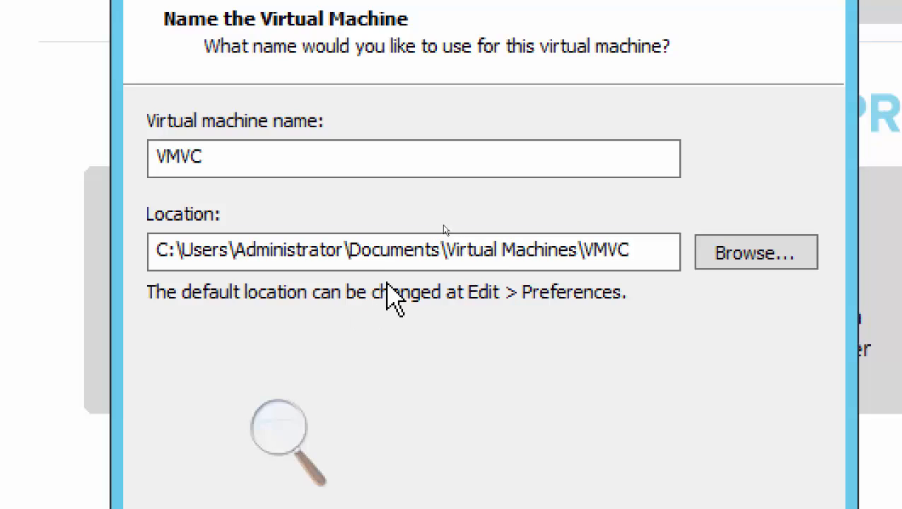
click(640, 251)
drag(639, 251, 128, 262)
click(238, 158)
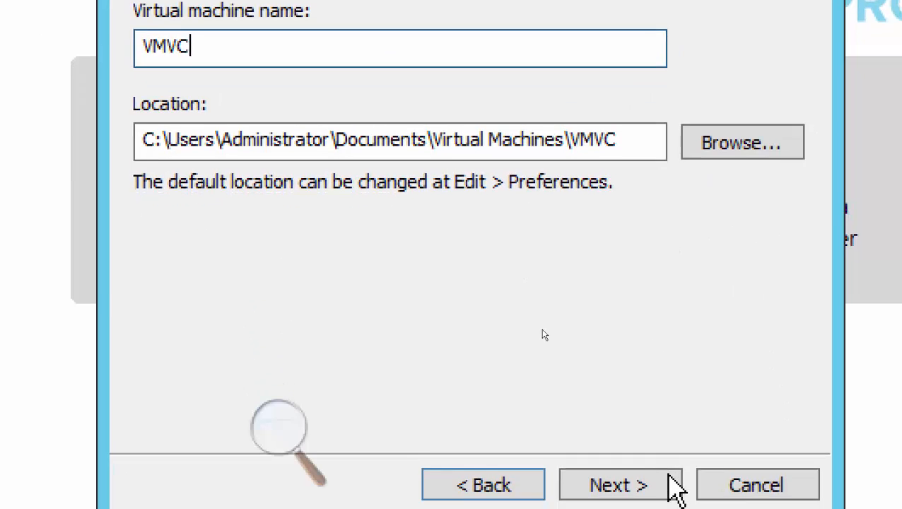
click(638, 489)
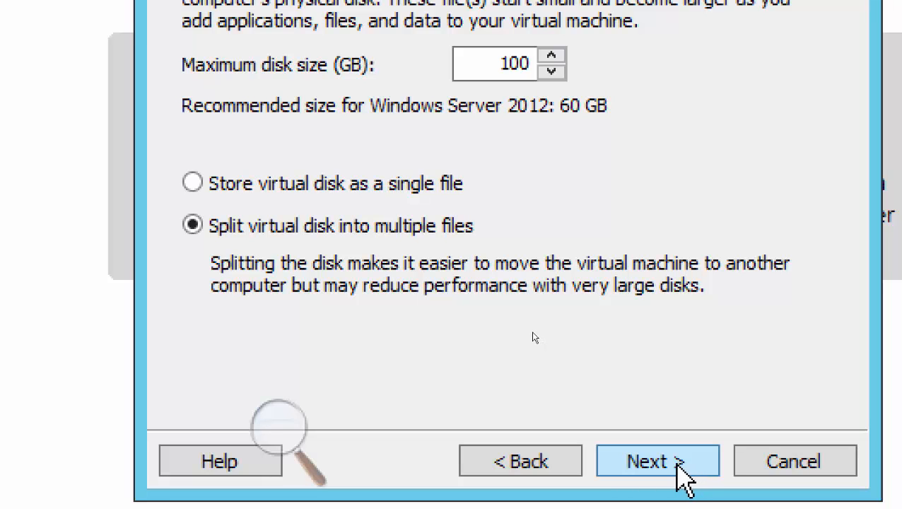
click(680, 465)
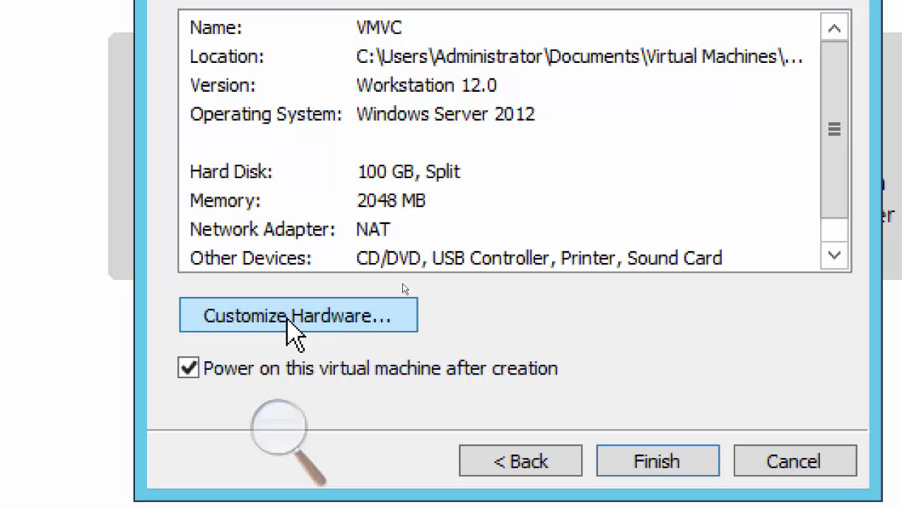
Set VMVC's network adapter to Custom VMnet1 (Host-only) in the hardware settings.
click(287, 318)
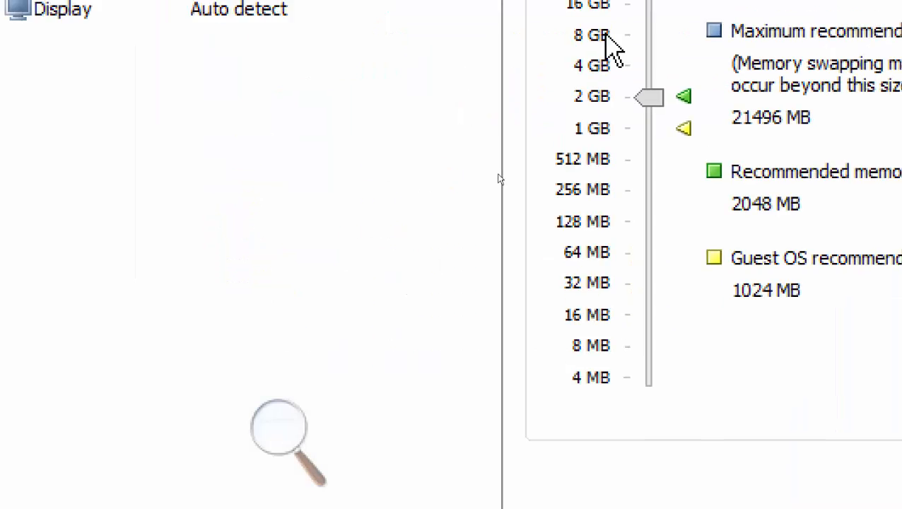
click(504, 141)
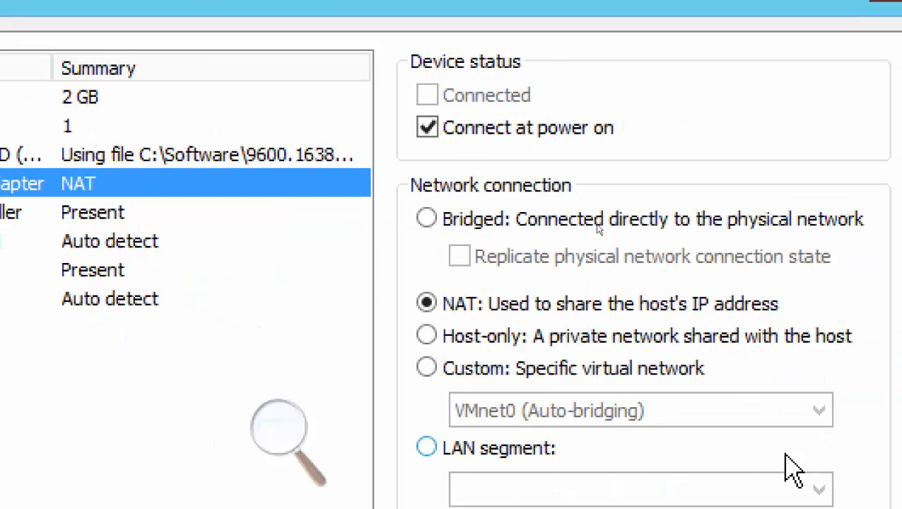
click(450, 368)
click(492, 410)
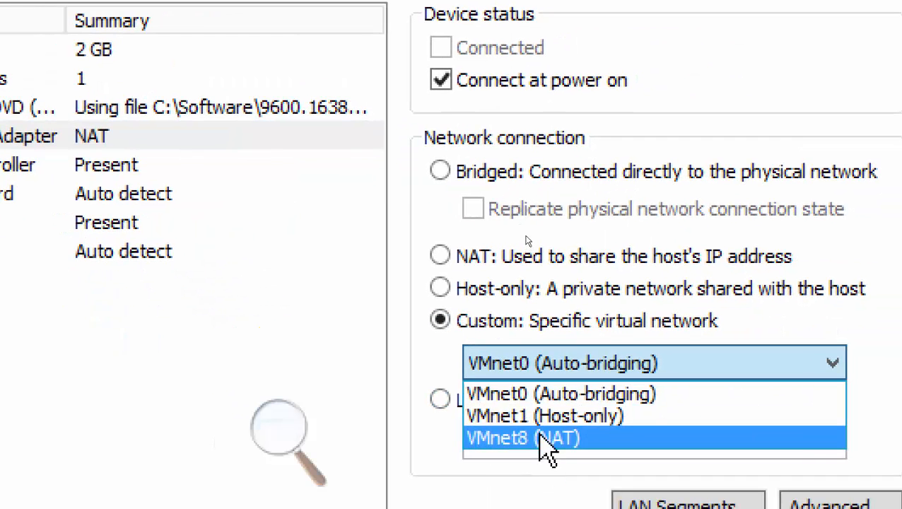
click(542, 418)
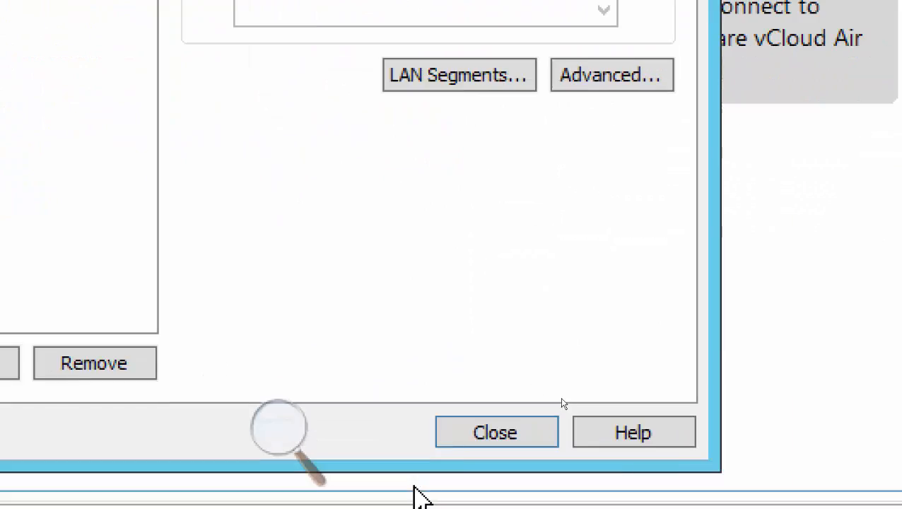
click(457, 431)
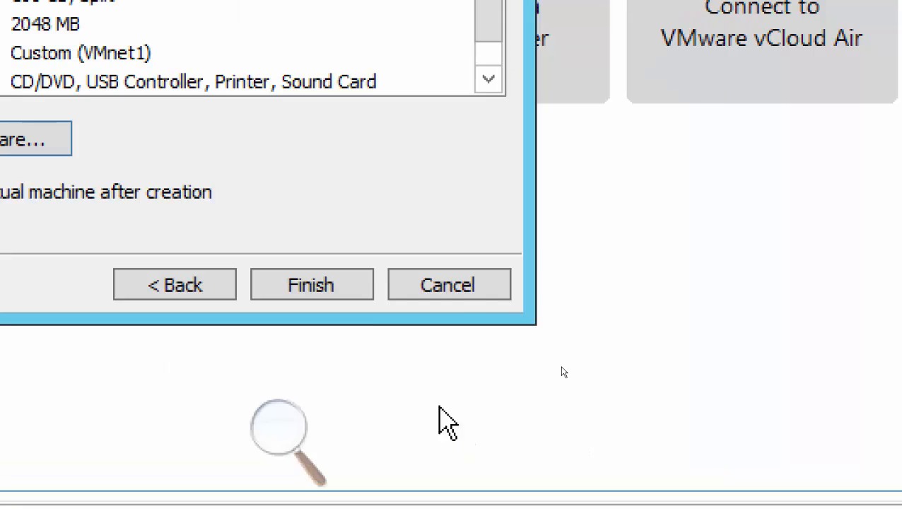
Create the VMVC machine and return to the Home page.
click(311, 286)
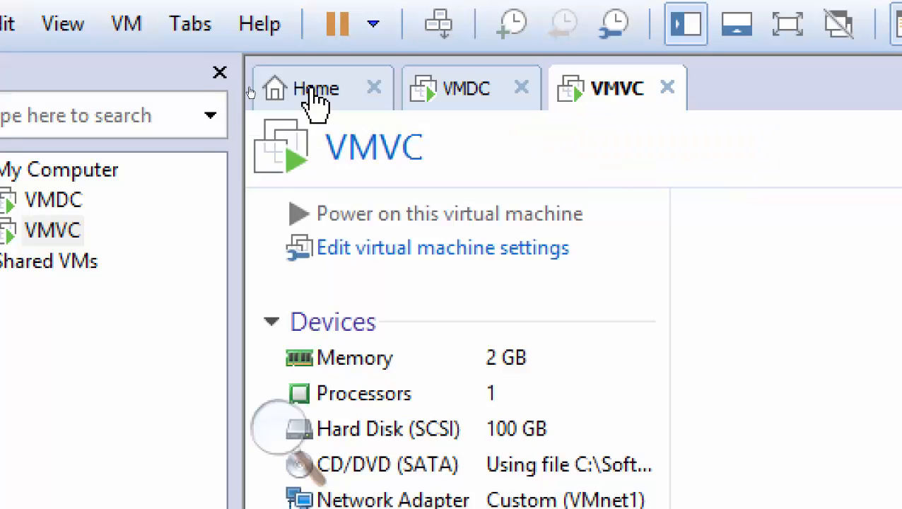
click(315, 99)
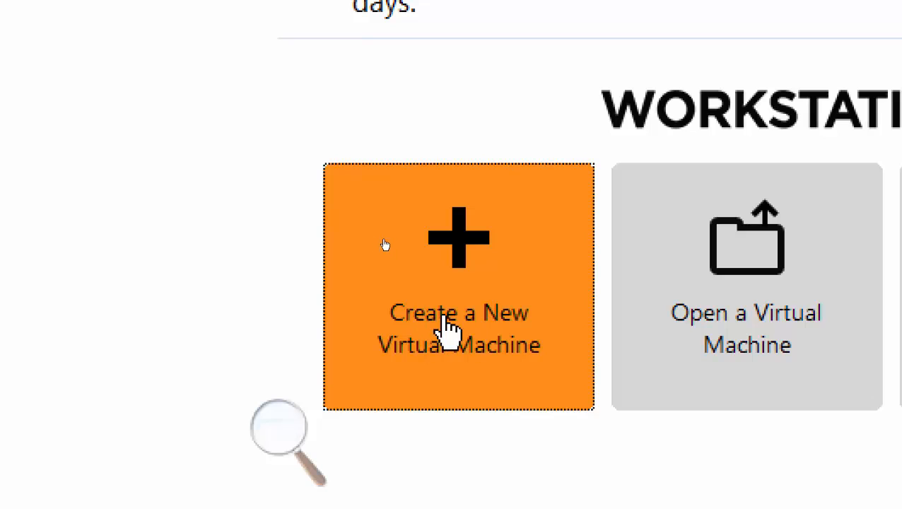
Start a Typical new machine from the Windows Server 2012 R2 ISO named VMStorage.
click(384, 245)
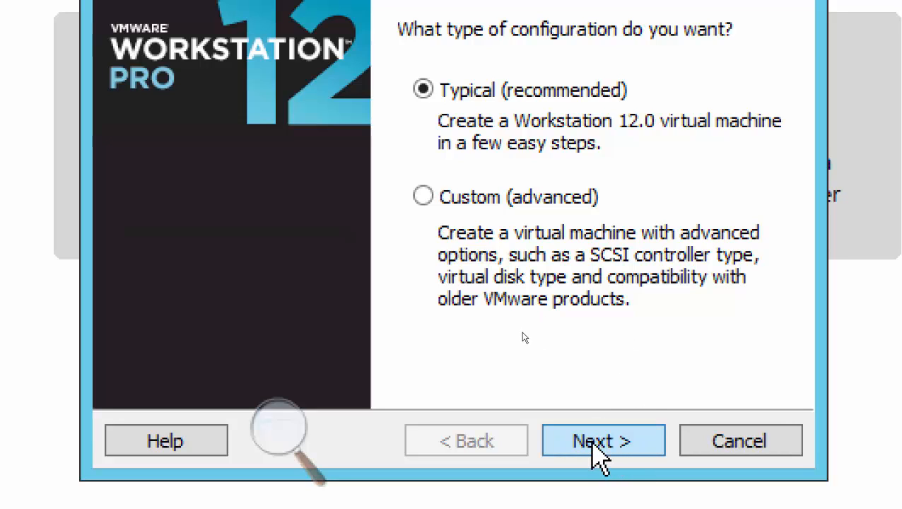
click(604, 453)
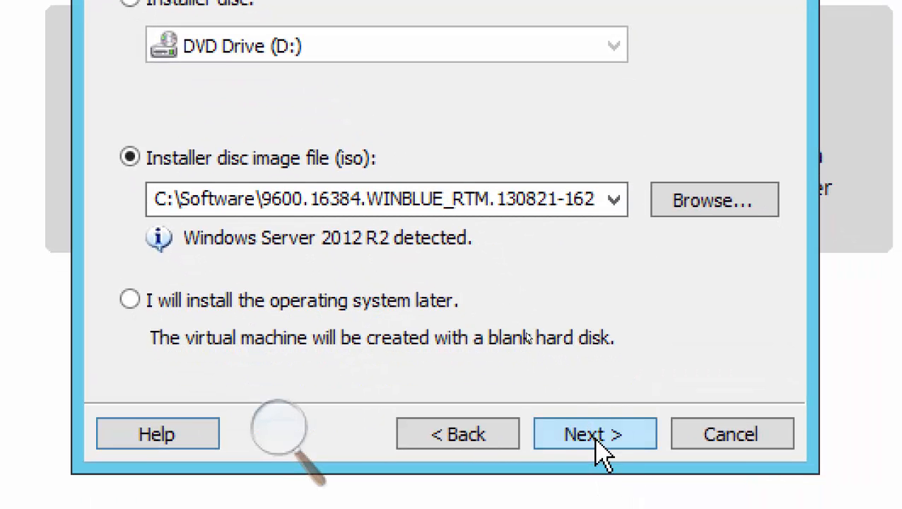
click(597, 437)
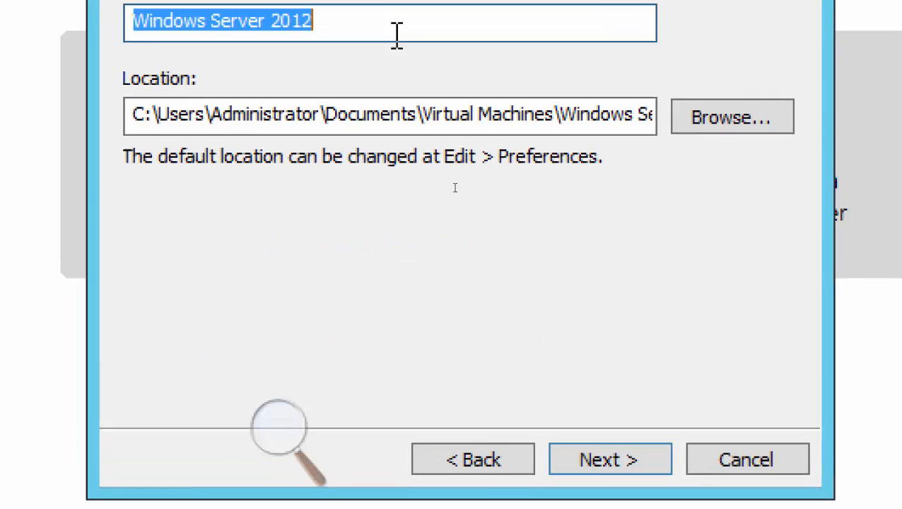
text(VM)
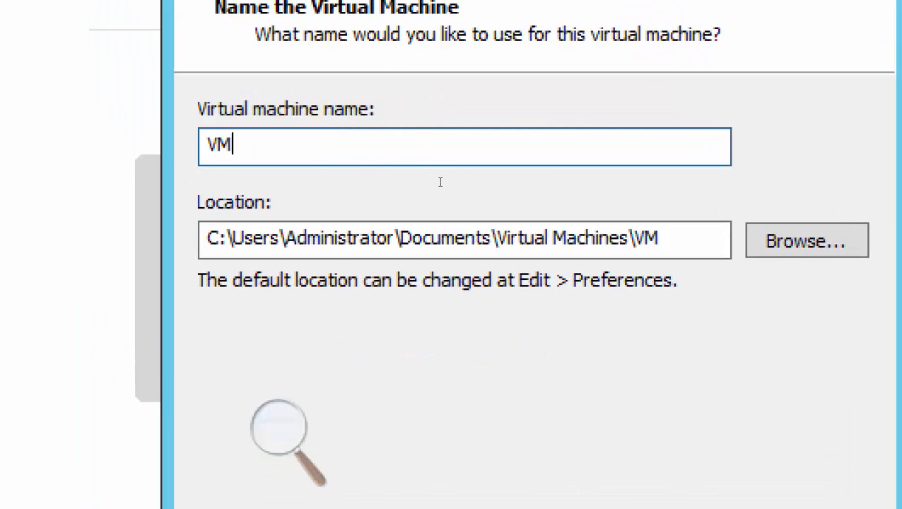
text(Storage)
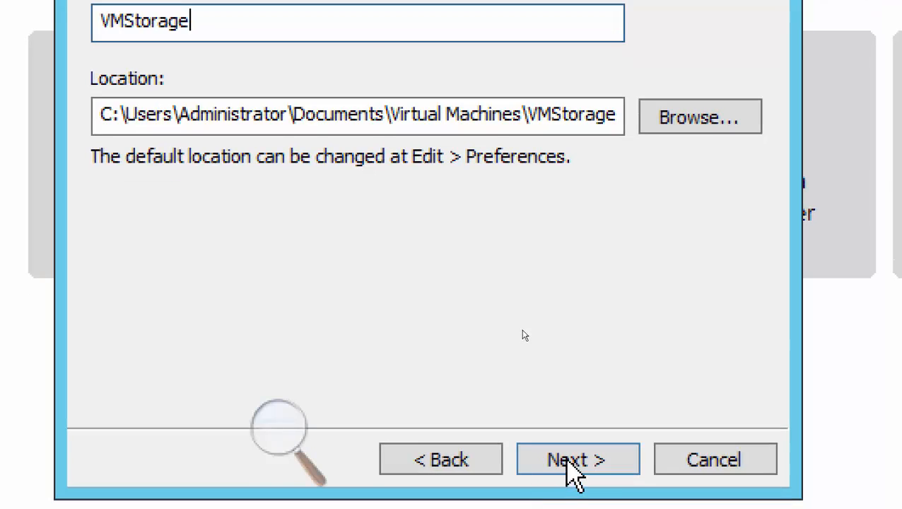
Give VMStorage a 100 GB virtual disk and reach the settings summary.
click(564, 474)
drag(408, 69, 584, 83)
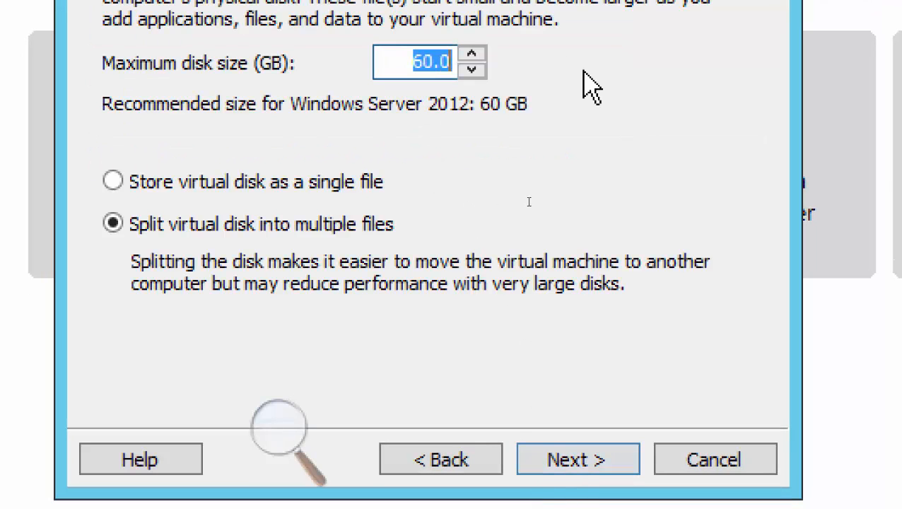
text(100)
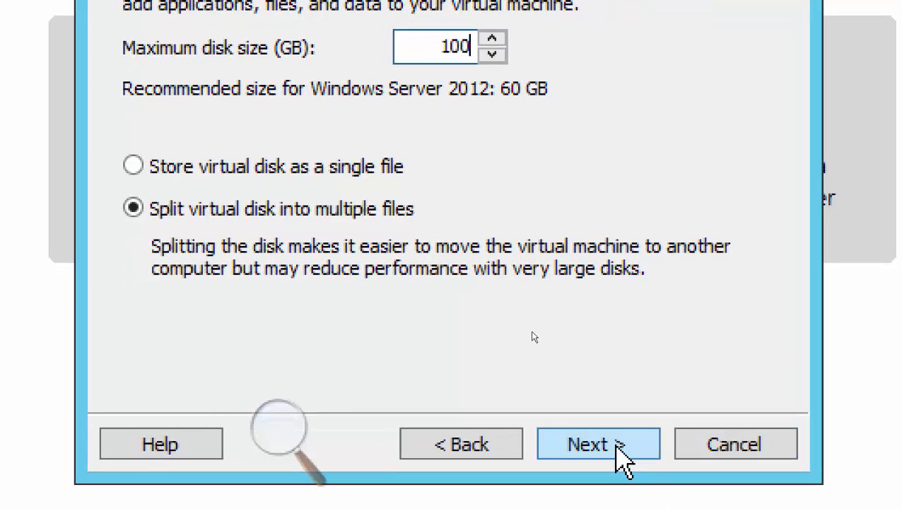
click(617, 444)
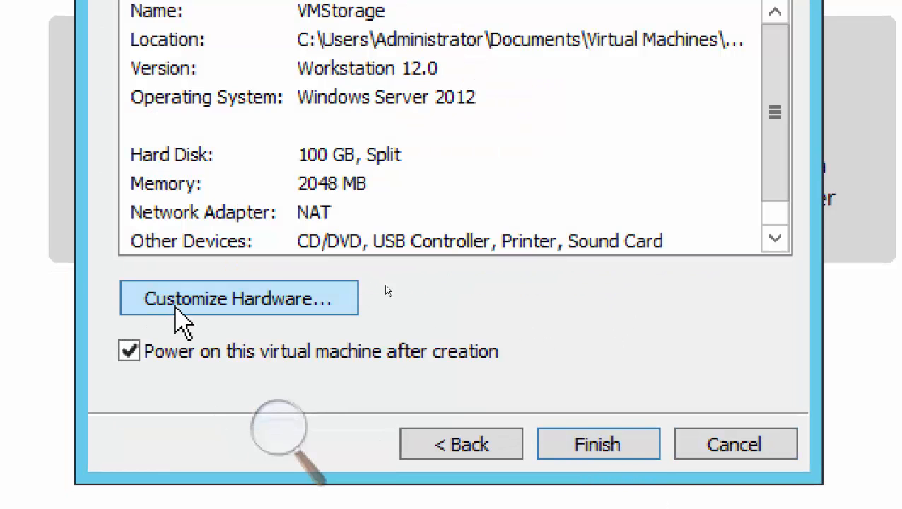
Put VMStorage's network adapter on Custom VMnet1 (Host-only) and create the machine.
click(239, 298)
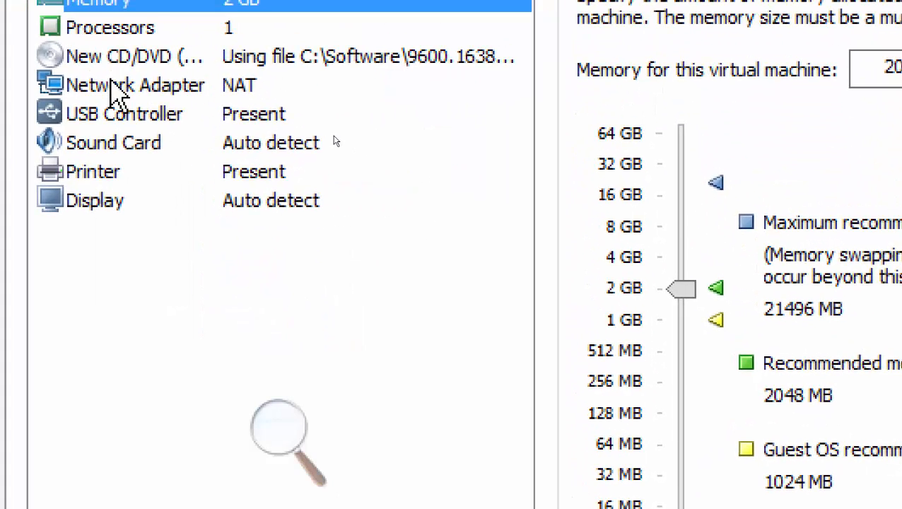
click(113, 89)
click(618, 276)
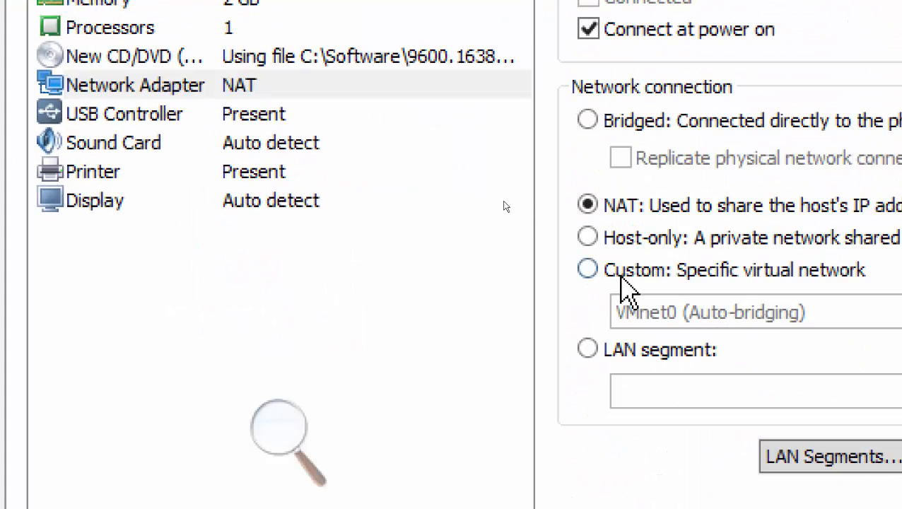
click(658, 315)
click(685, 367)
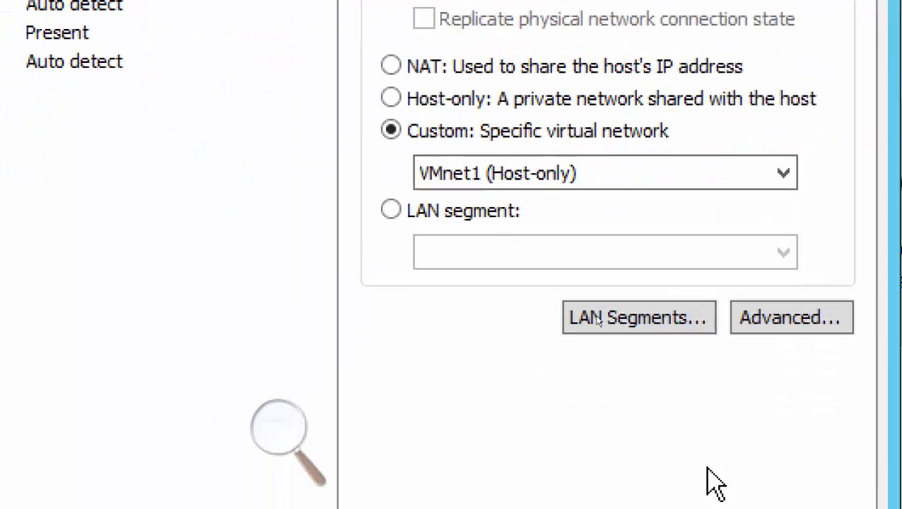
click(707, 489)
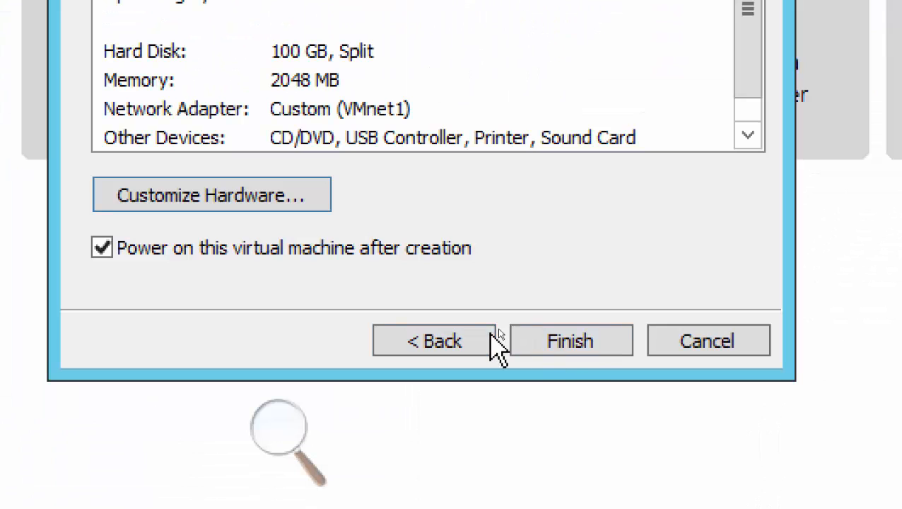
click(574, 342)
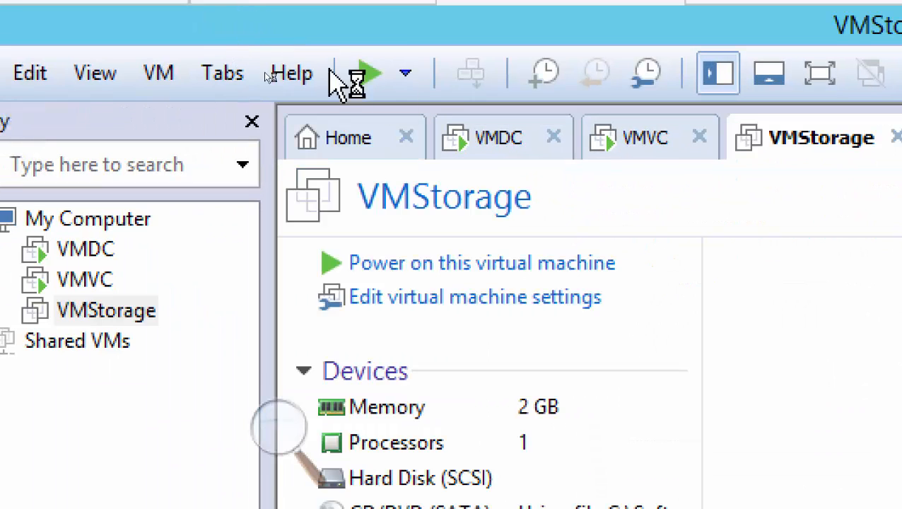
Power on VMStorage, then view the VMVC console's Windows Server 2012 R2 Setup screen.
click(357, 73)
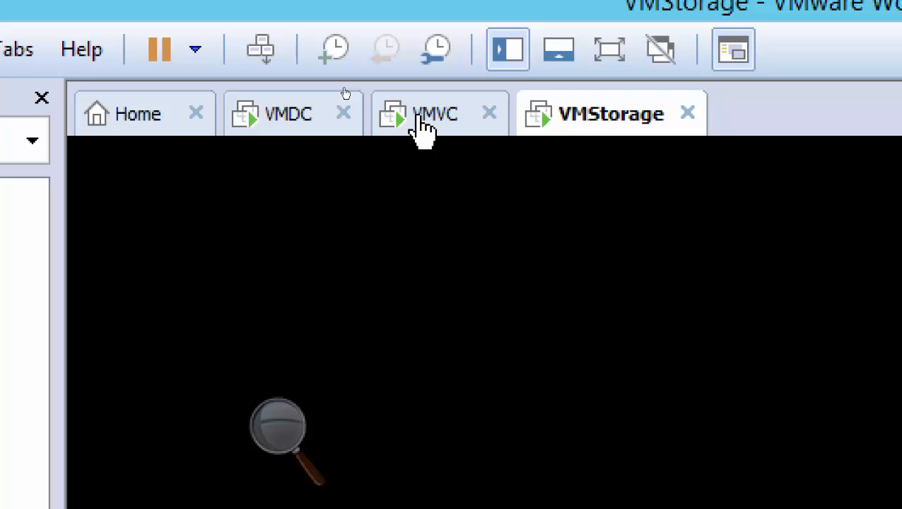
click(422, 127)
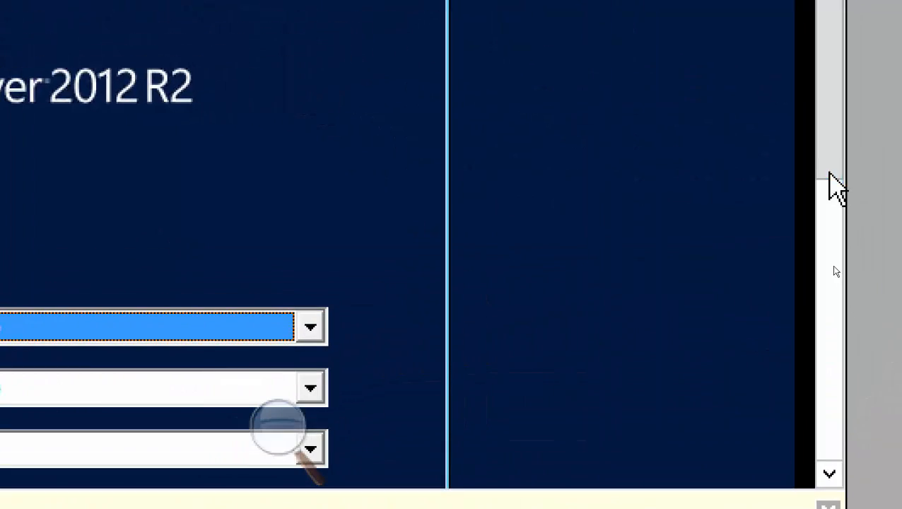
Accept VMVC's language settings, start the installation, and choose Datacenter edition with a GUI.
drag(827, 172, 833, 307)
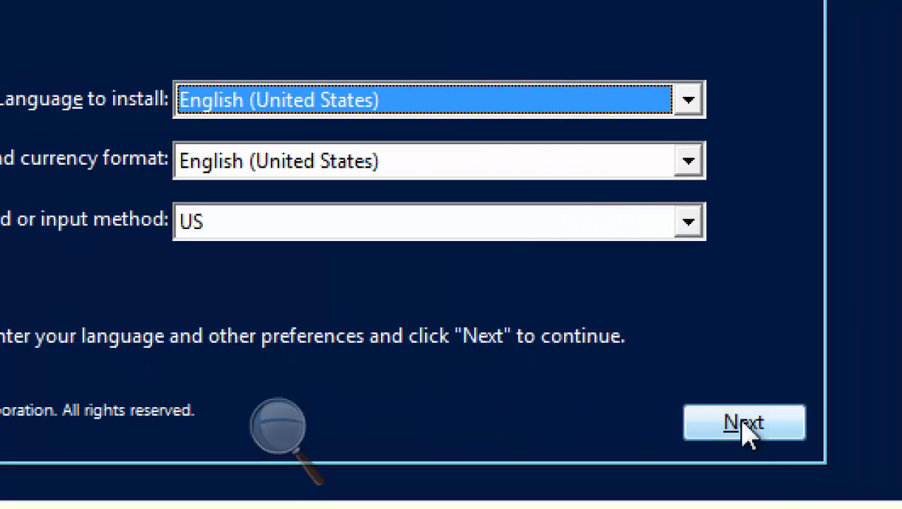
click(743, 426)
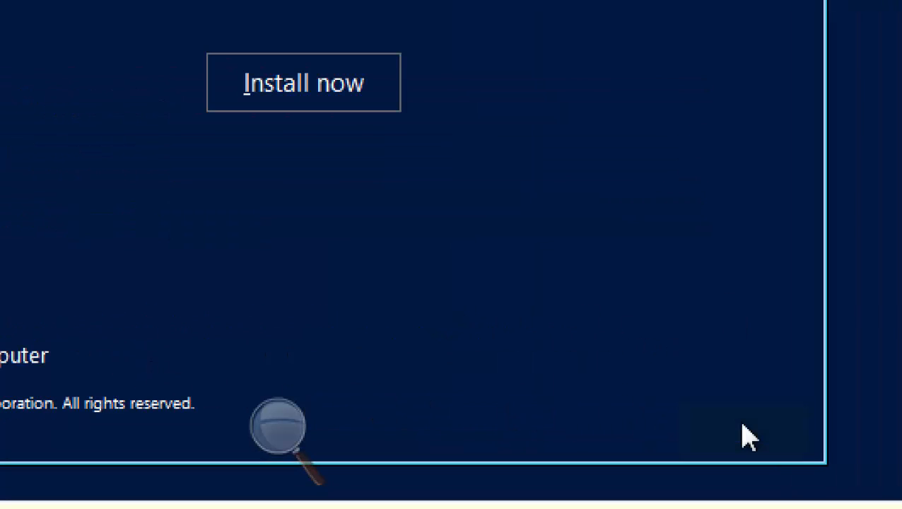
click(282, 86)
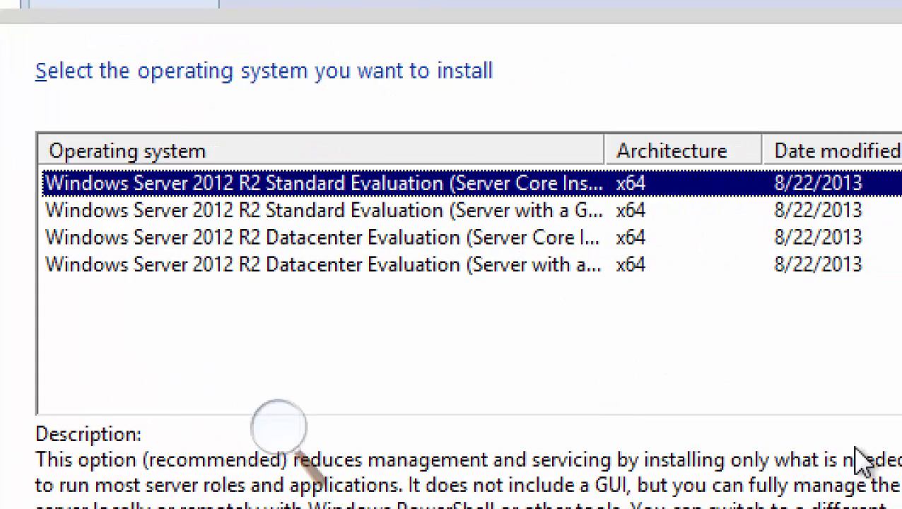
click(396, 269)
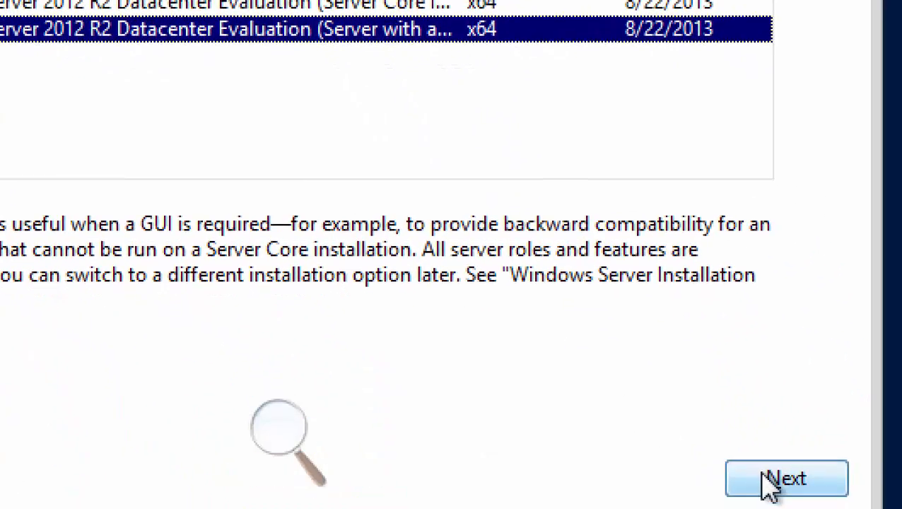
click(764, 479)
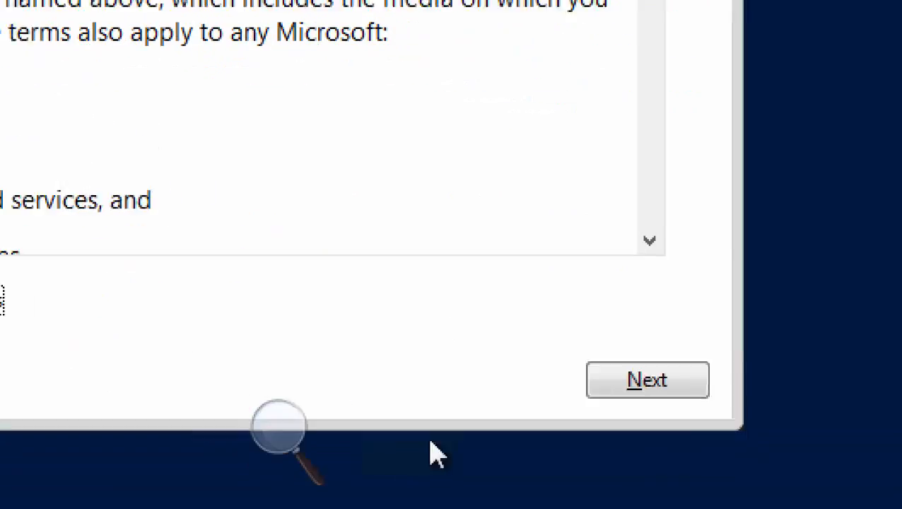
Continue past the license terms and install Custom: Windows only onto Drive 0.
click(612, 388)
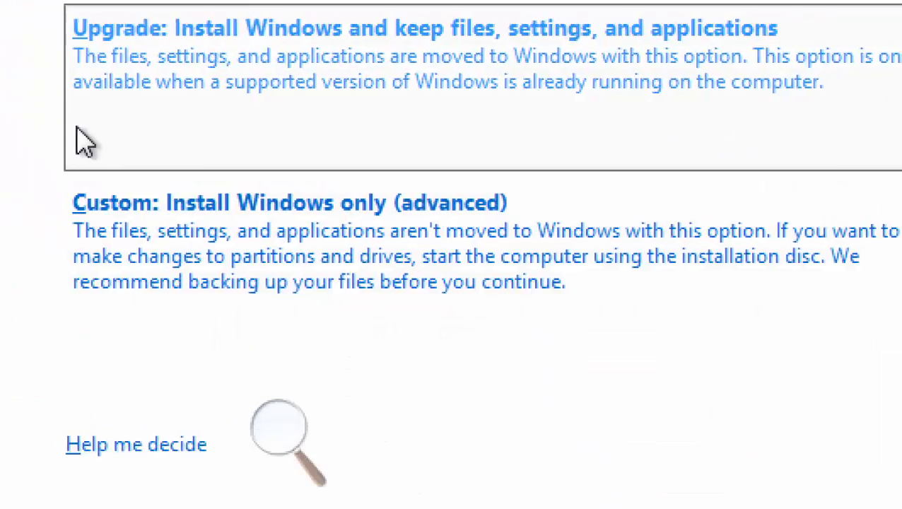
click(85, 199)
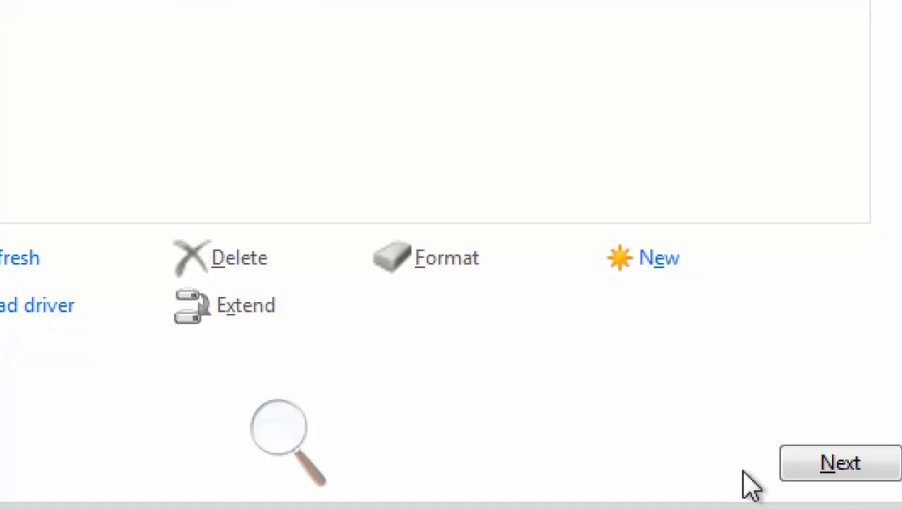
click(811, 461)
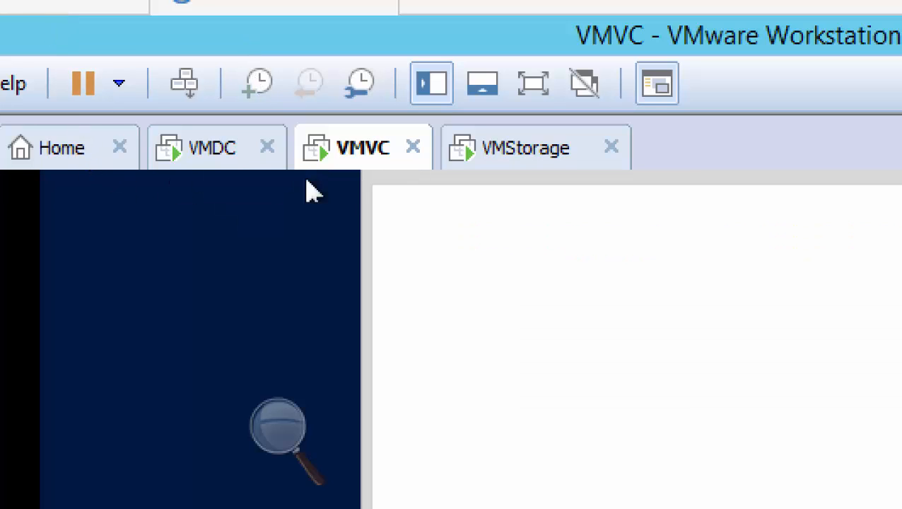
On VMStorage, accept the language settings and start the Windows Server 2012 R2 installation.
click(563, 169)
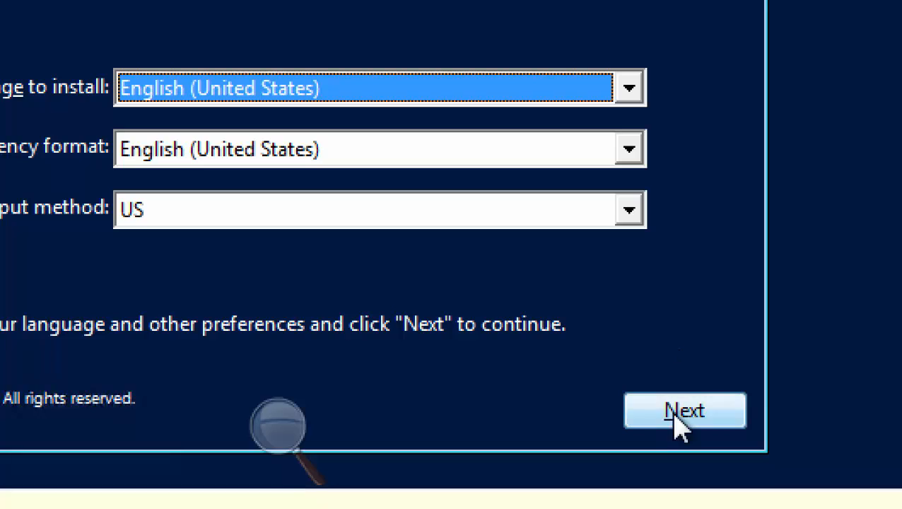
click(679, 423)
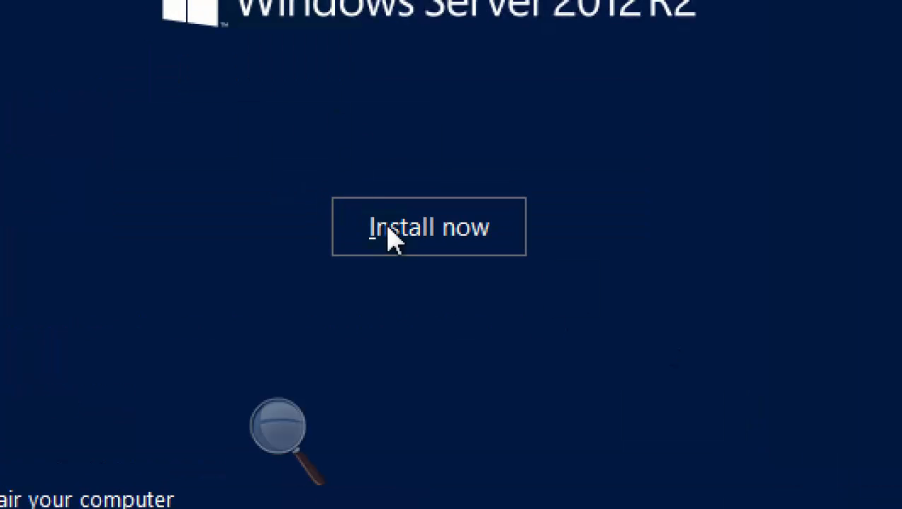
click(400, 247)
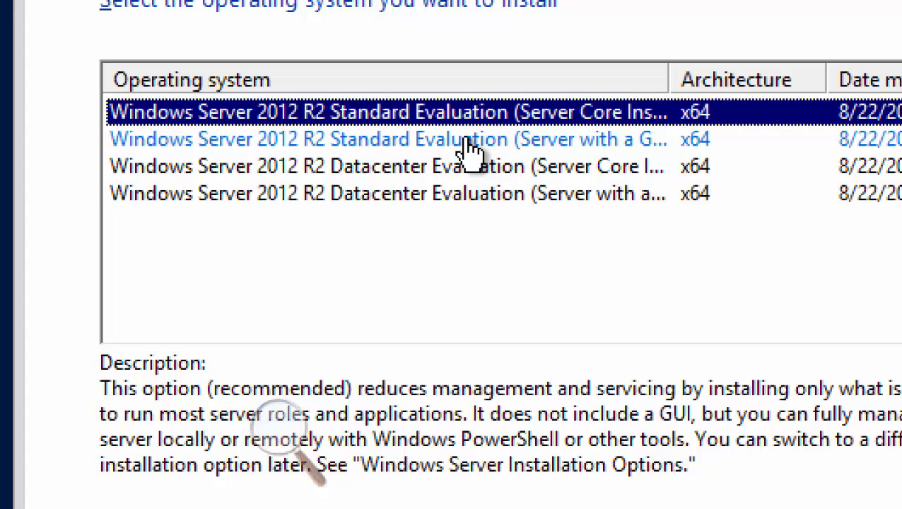
Select Datacenter Evaluation (Server with a GUI) for VMStorage and continue.
click(450, 194)
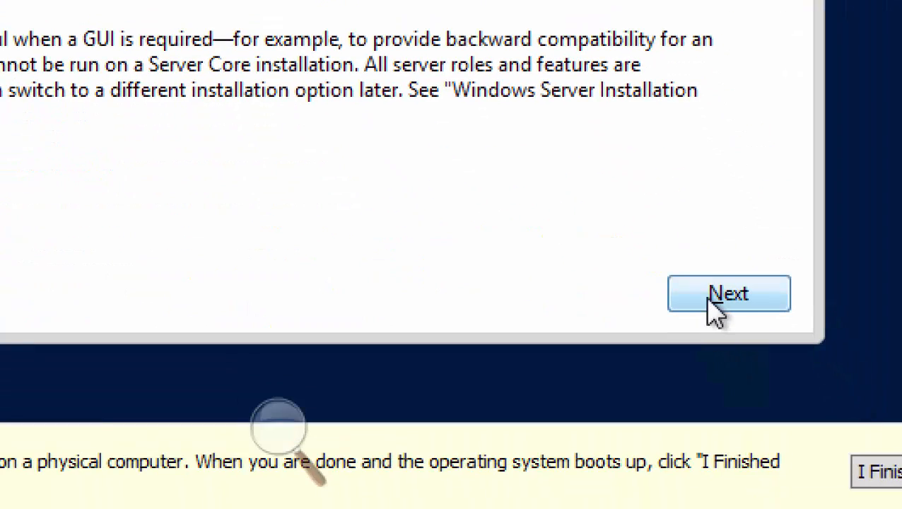
click(715, 306)
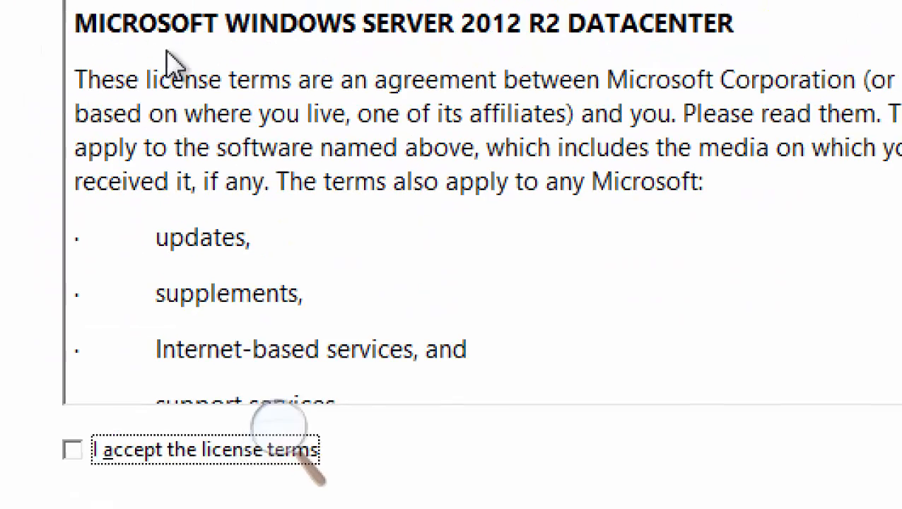
Accept VMStorage's license terms and run a Custom Windows-only install onto its drive.
click(99, 452)
click(864, 483)
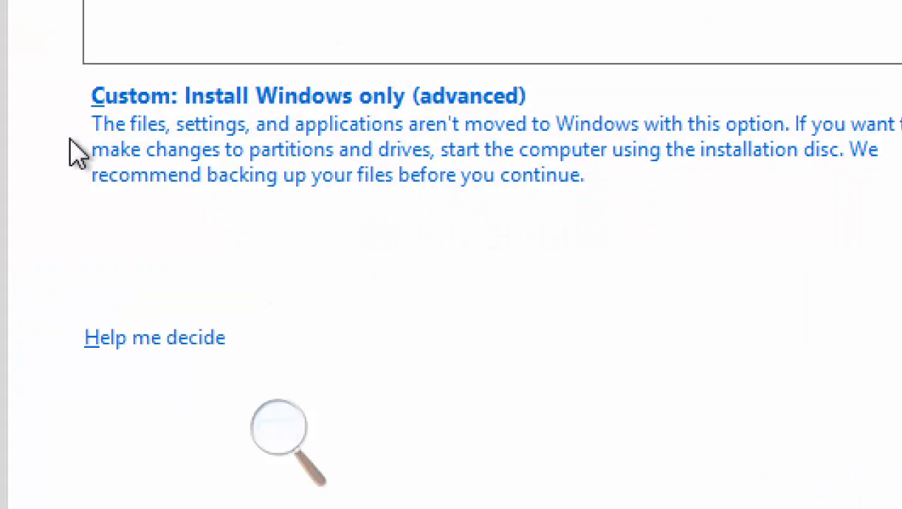
click(171, 157)
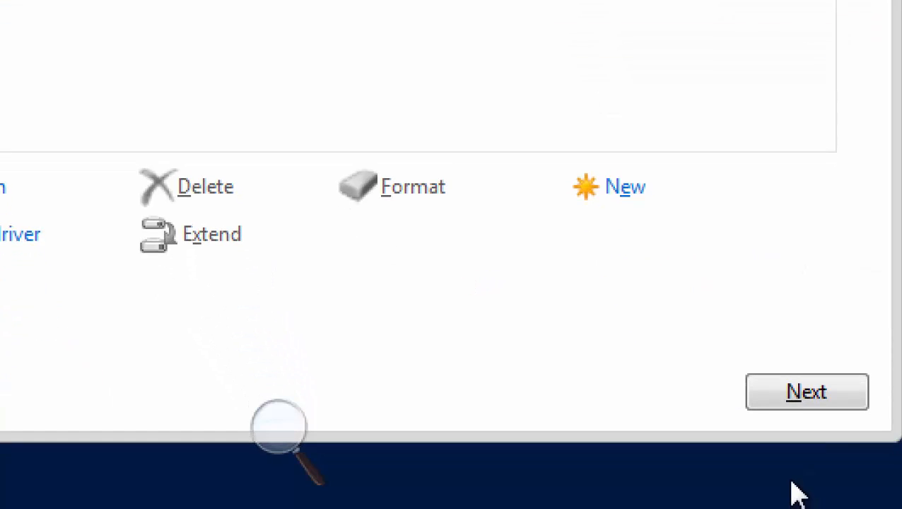
click(820, 504)
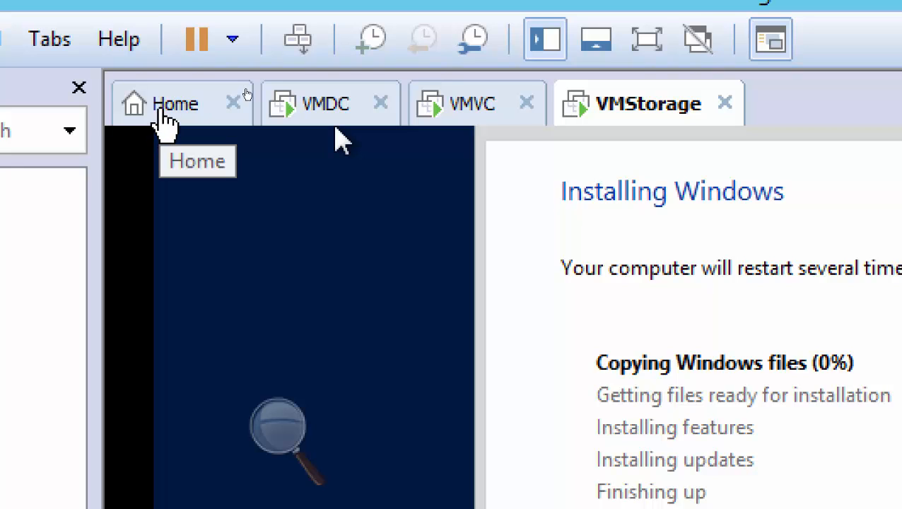
From the Home page, start a new virtual machine using the Typical (recommended) configuration.
click(164, 120)
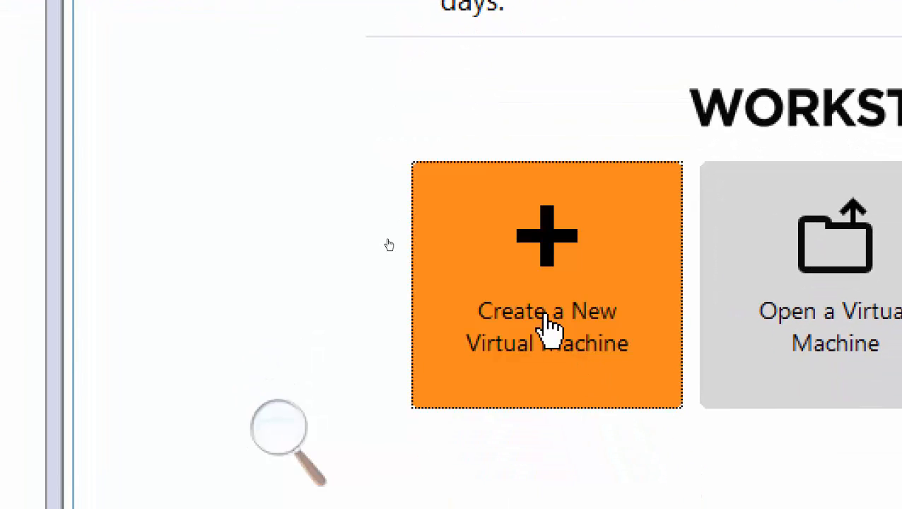
click(545, 322)
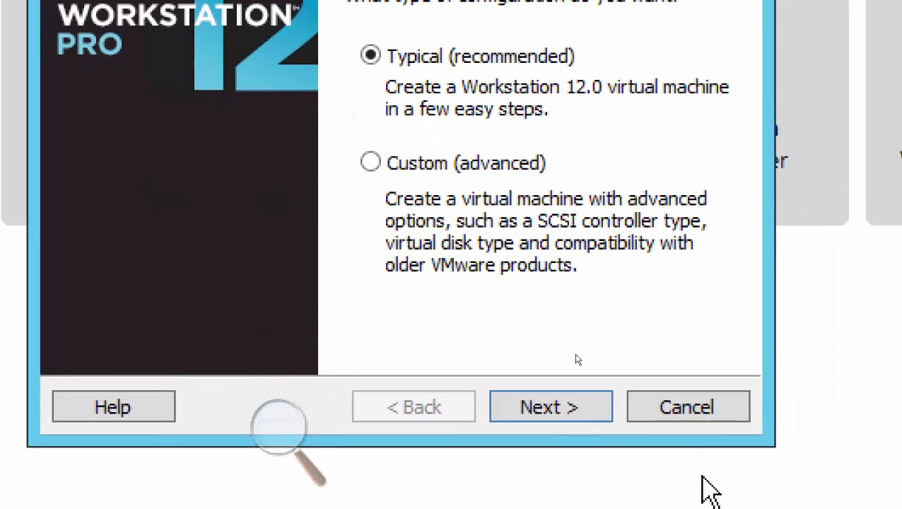
click(558, 424)
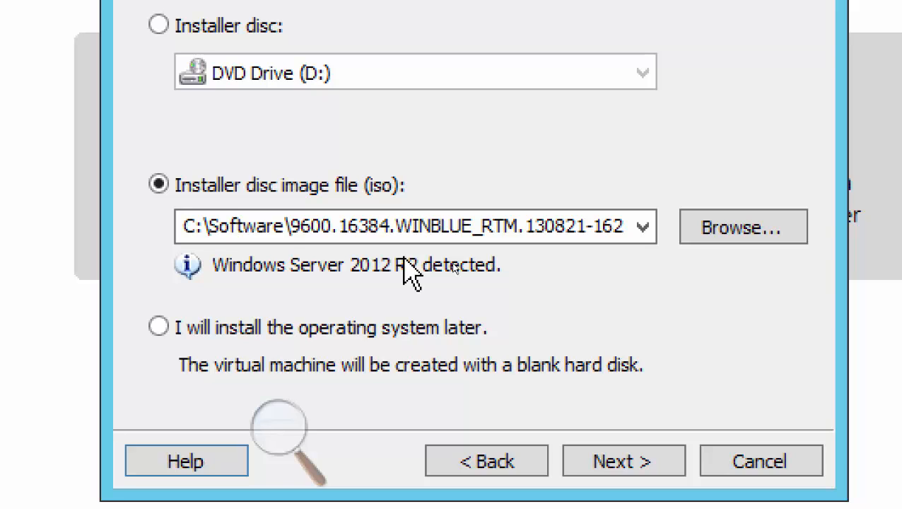
Choose the VMware-VMvisor-Installer-6.0.0 ISO from the Software folder as the installer image.
click(740, 237)
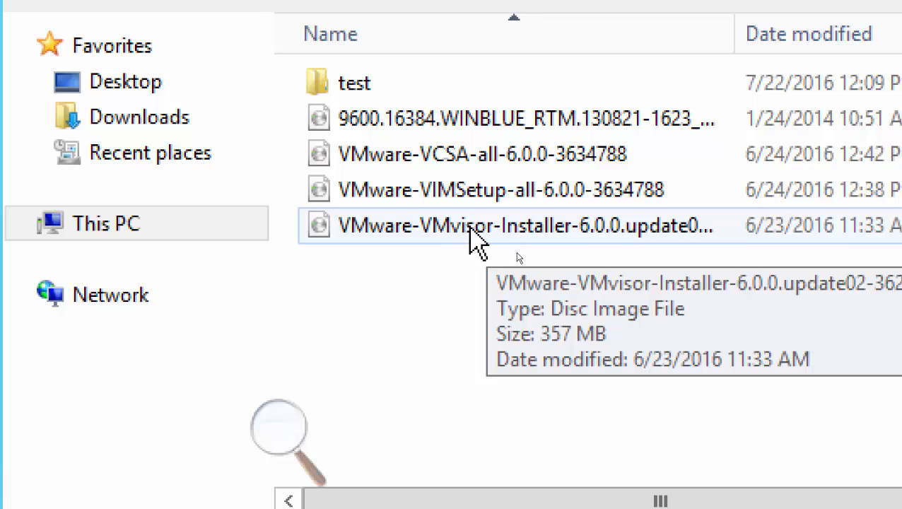
double_click(475, 236)
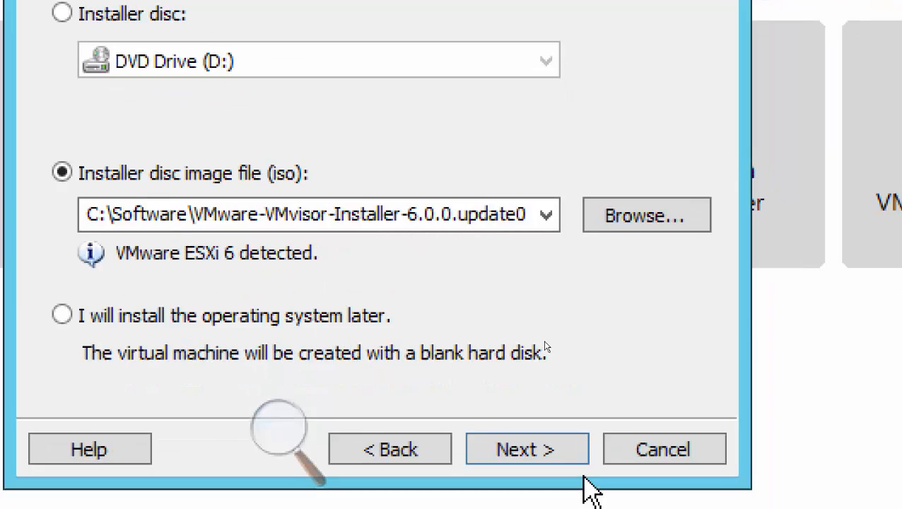
Name the new virtual machine 'VMware ESXi 6-01' by appending -01, and continue.
click(539, 451)
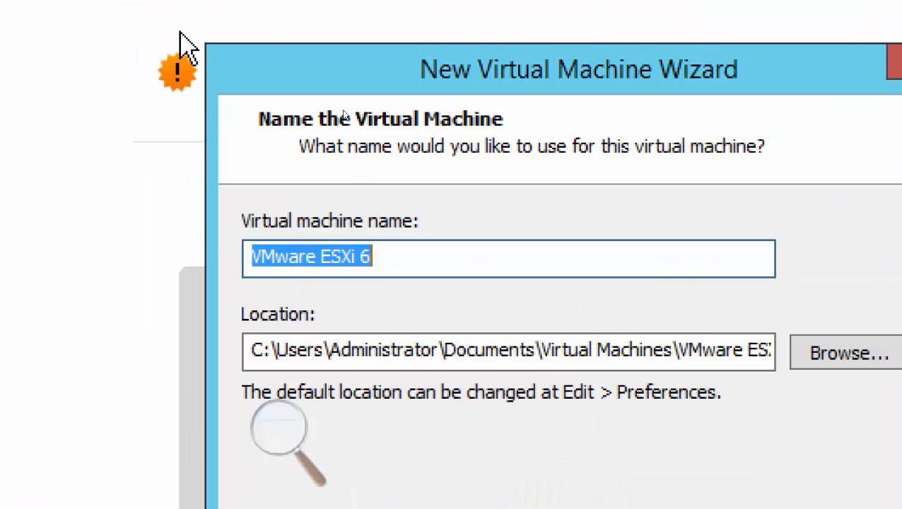
click(427, 260)
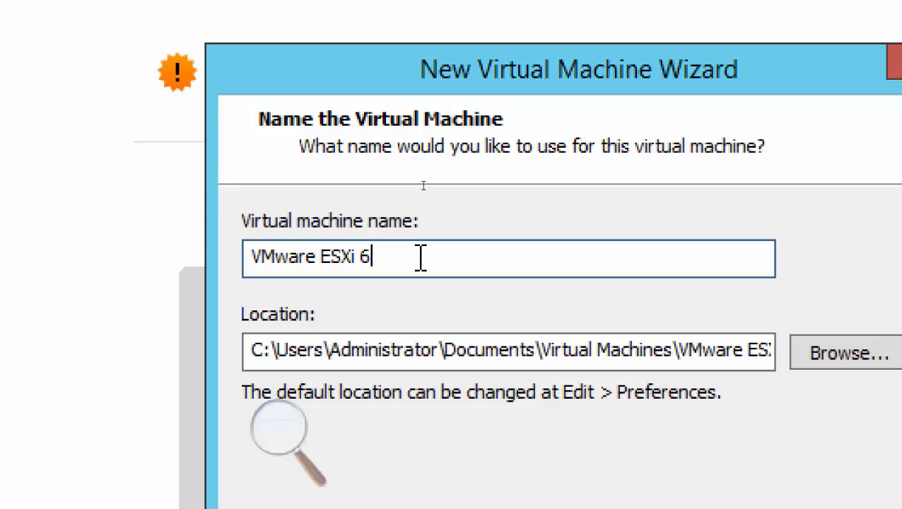
text(-01)
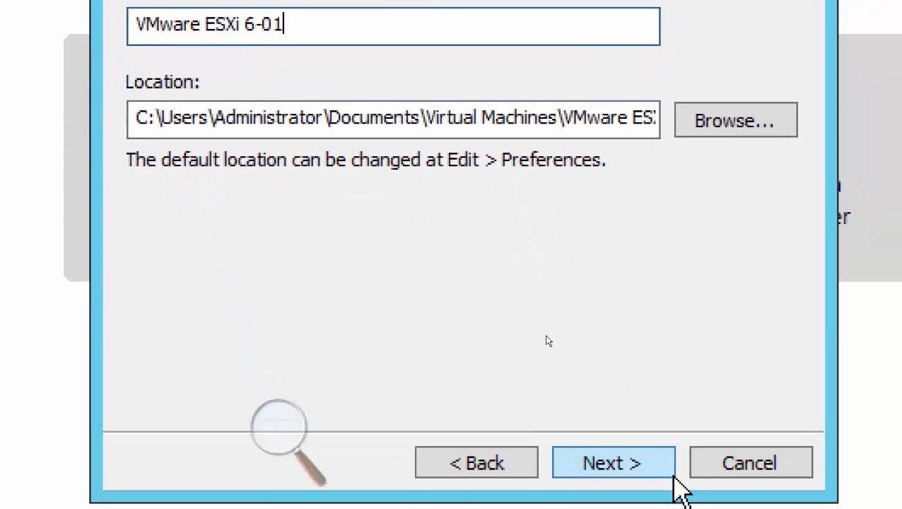
click(647, 463)
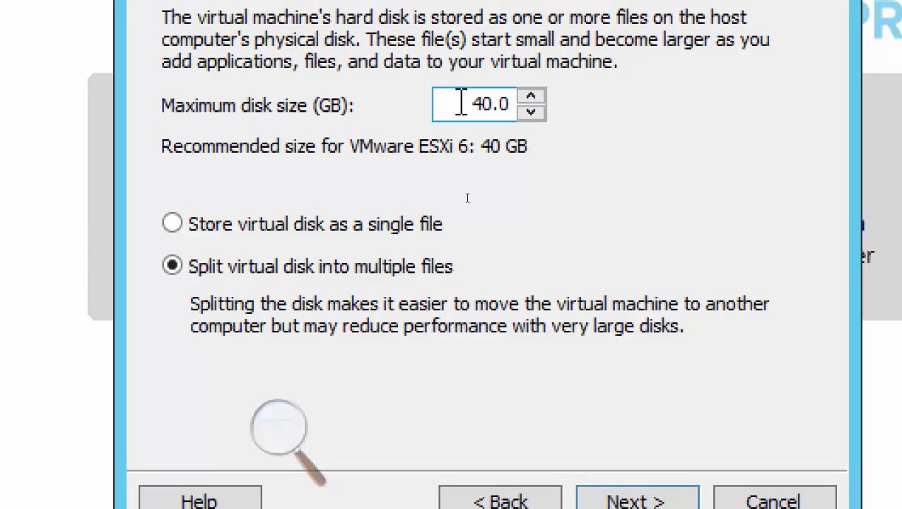
Set the maximum disk size to 200 GB, split into multiple files, and continue.
double_click(461, 104)
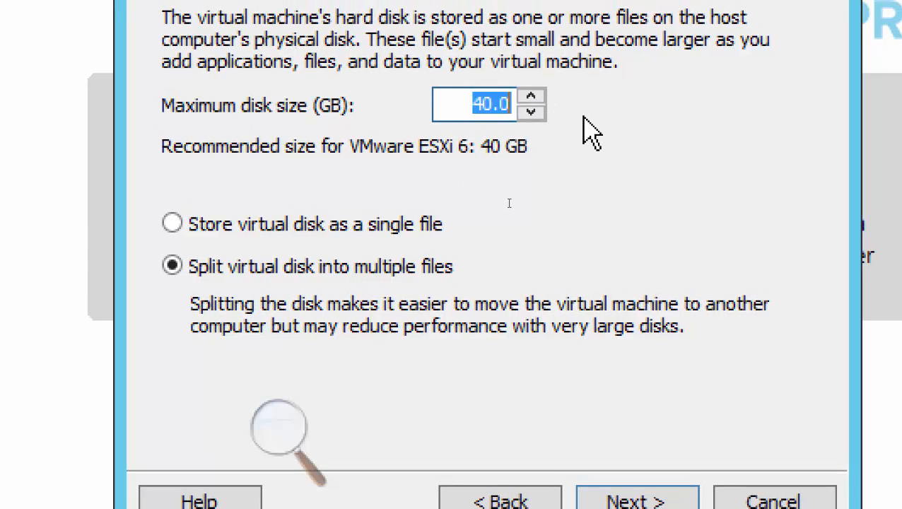
text(200)
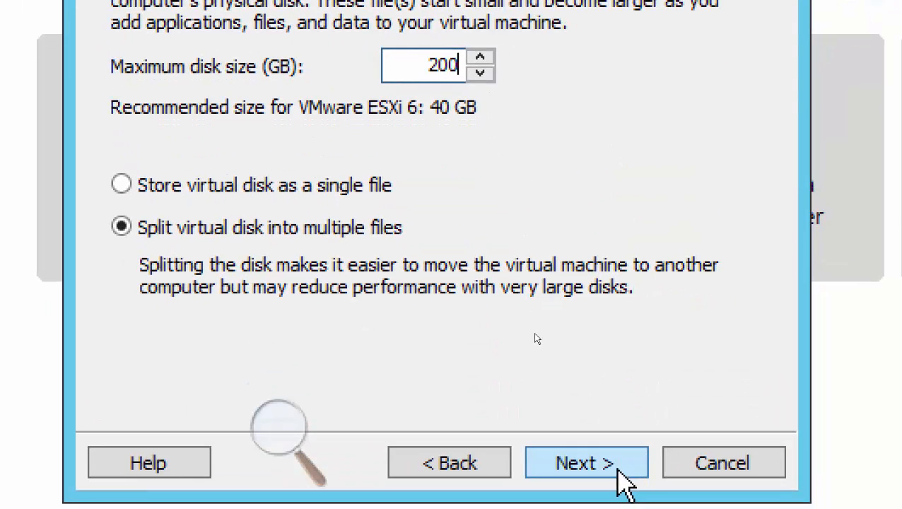
click(600, 380)
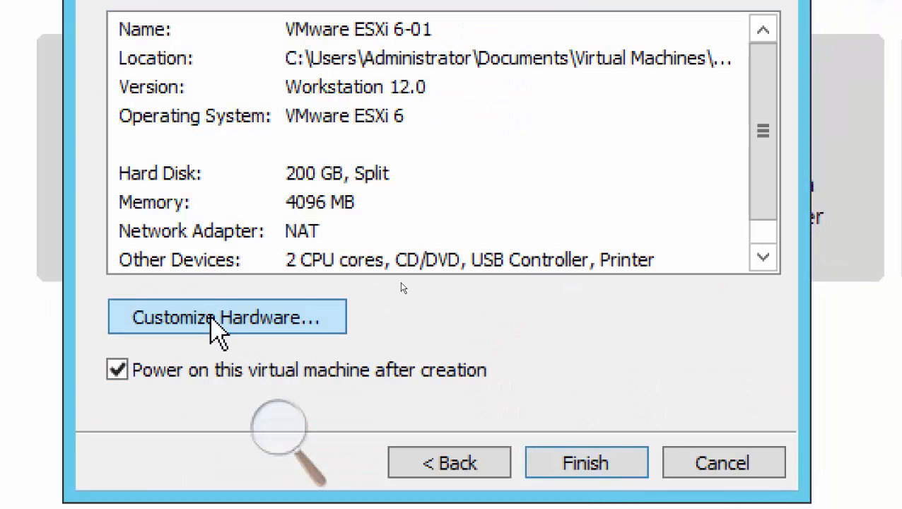
Set the network adapter to Custom VMnet1 (Host-only) and finish creating VMware ESXi 6-01.
click(212, 318)
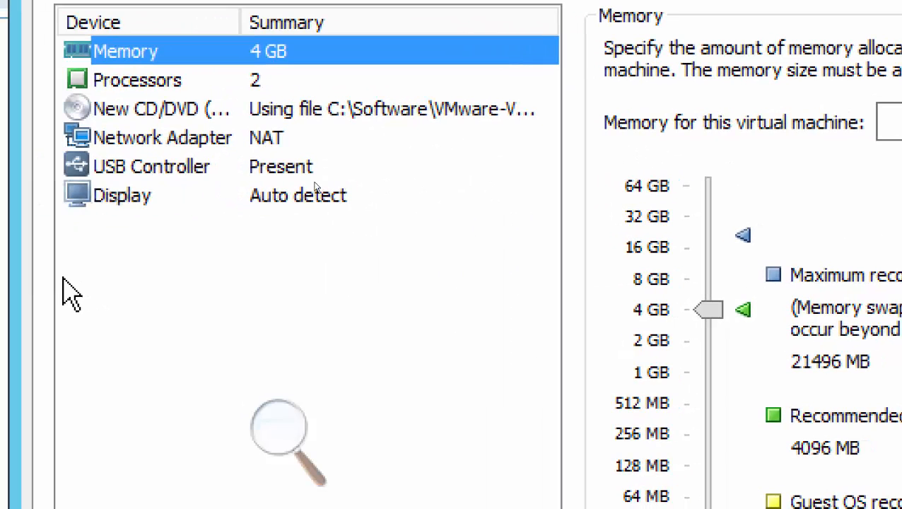
click(196, 144)
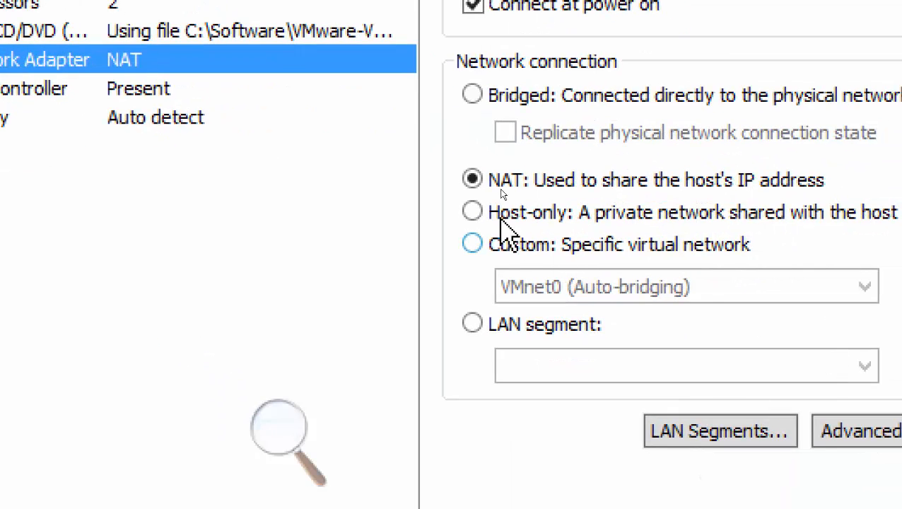
click(472, 244)
click(540, 290)
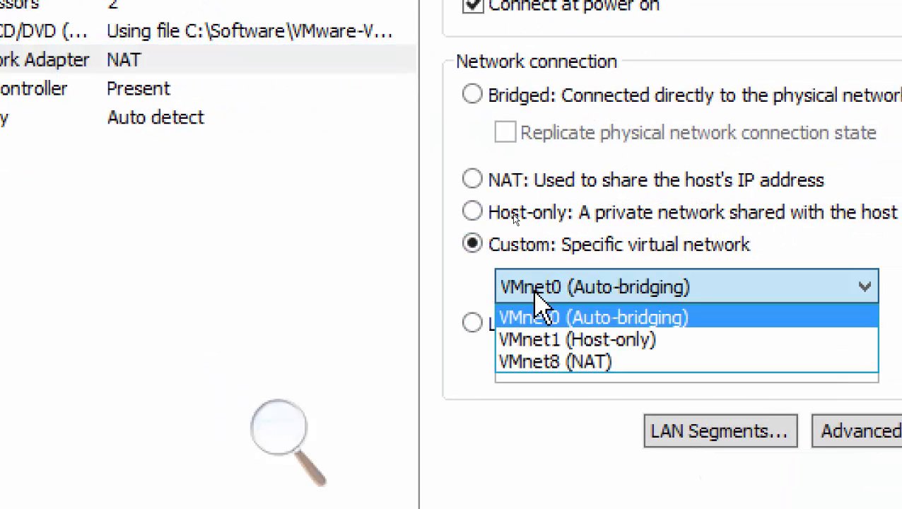
click(558, 343)
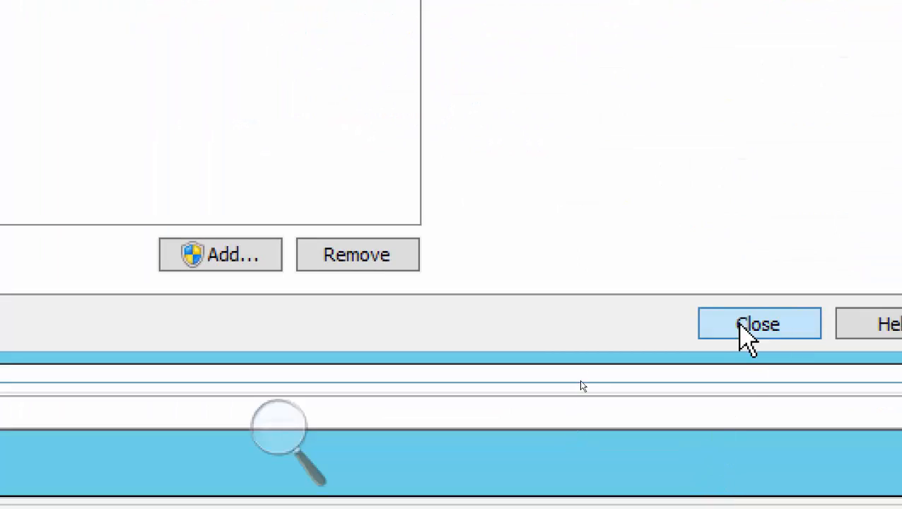
click(740, 322)
click(548, 180)
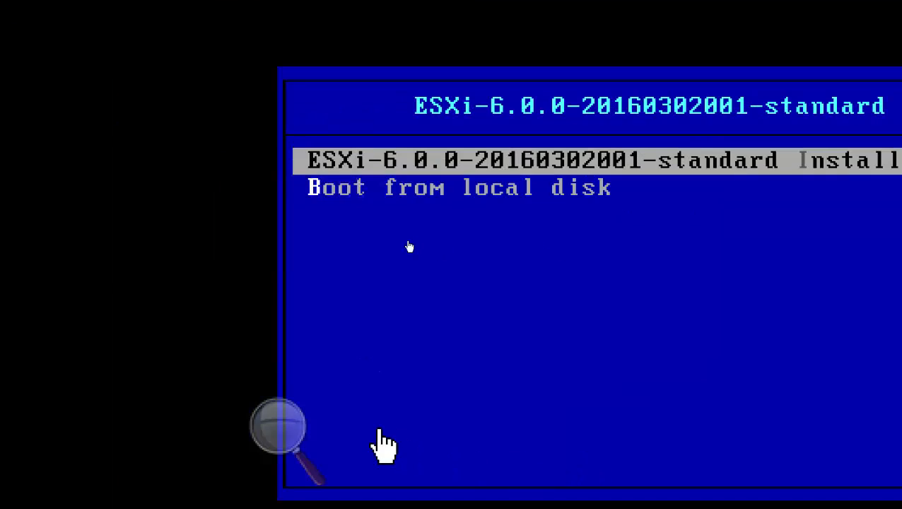
click(280, 428)
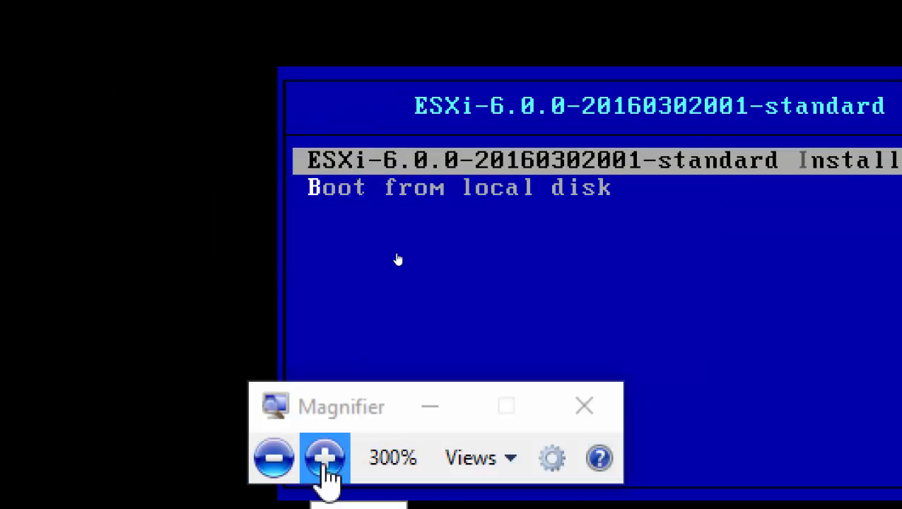
click(316, 468)
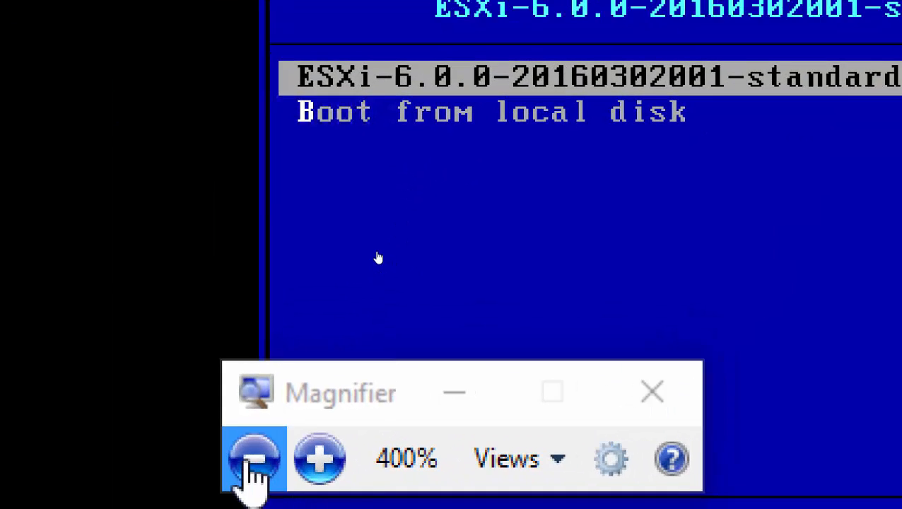
click(253, 463)
click(253, 463)
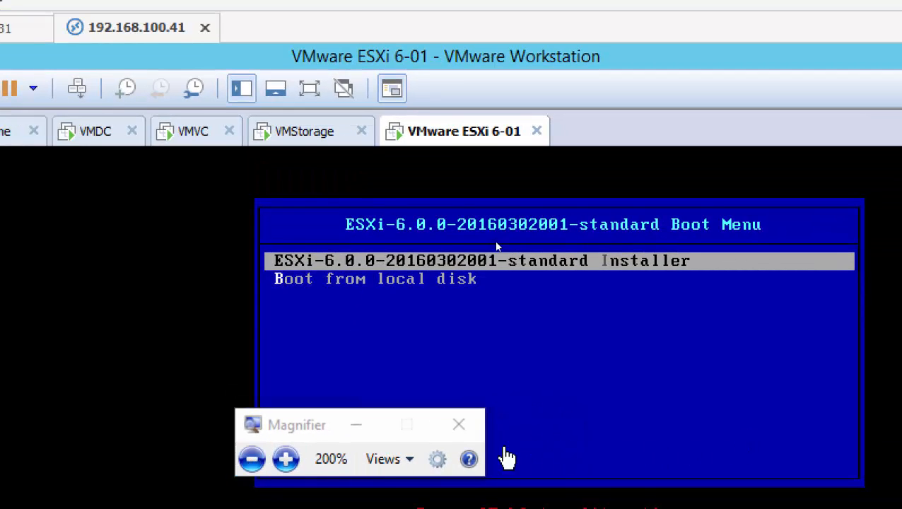
Boot the ESXi 6.0.0 installer entry until it loads, reporting 2 CPUs and 4 GiB memory.
click(374, 428)
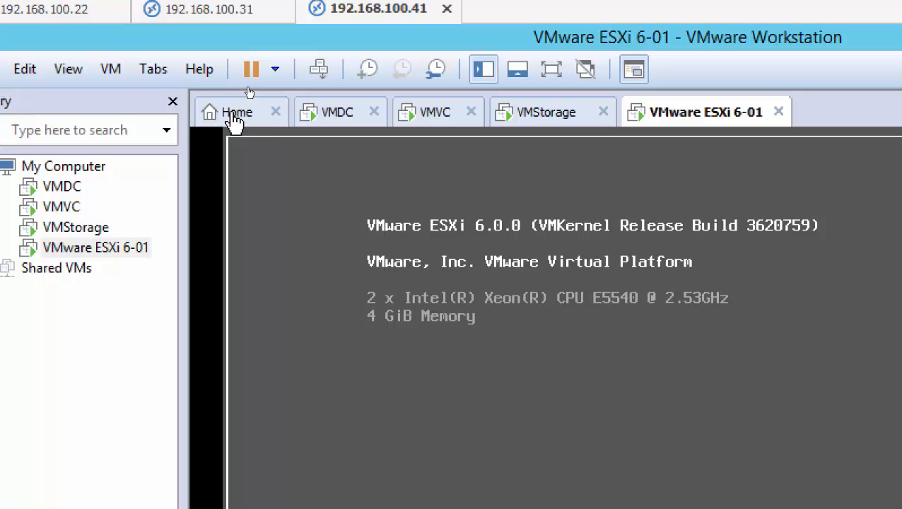
Create a Typical new VM from the detected ESXi installer ISO, named 'VMware ESXi 6-02'.
click(236, 121)
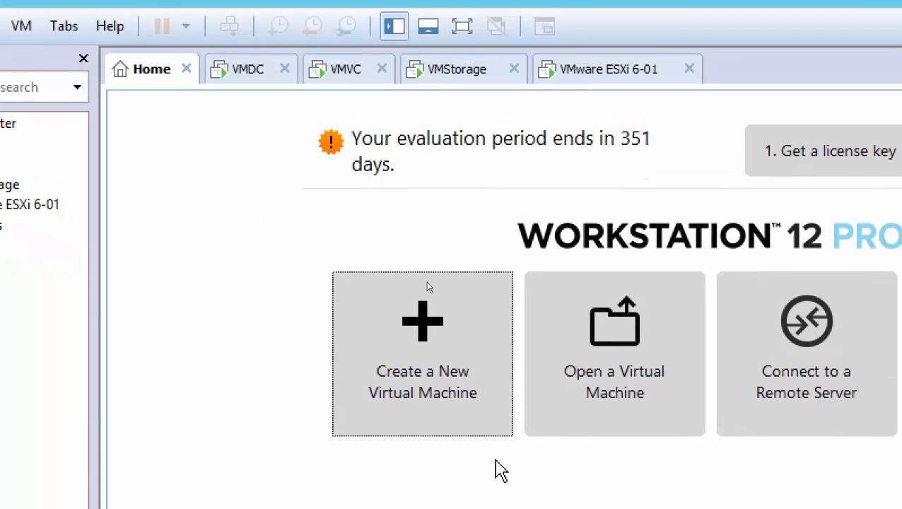
click(515, 428)
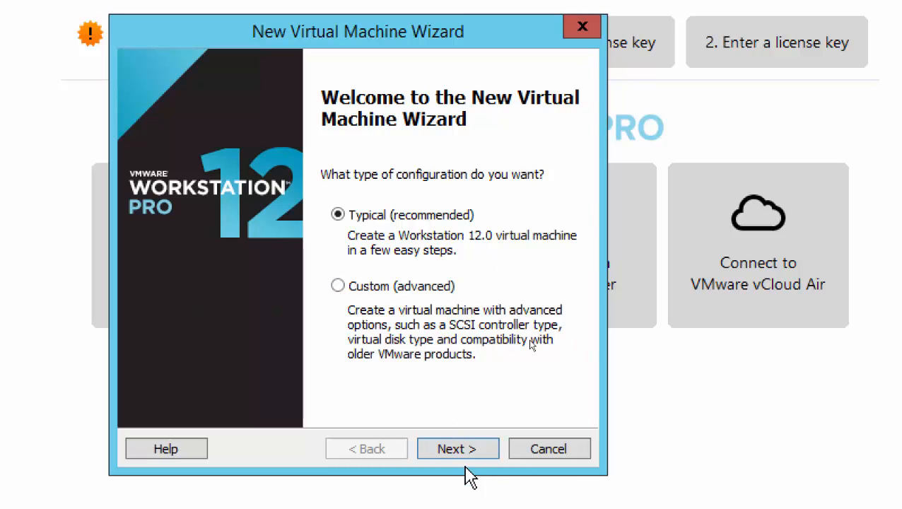
click(464, 451)
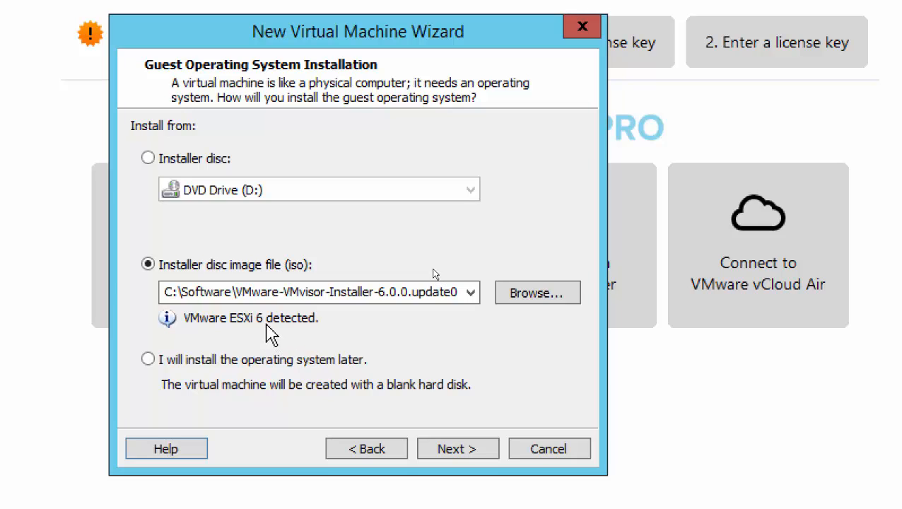
click(452, 448)
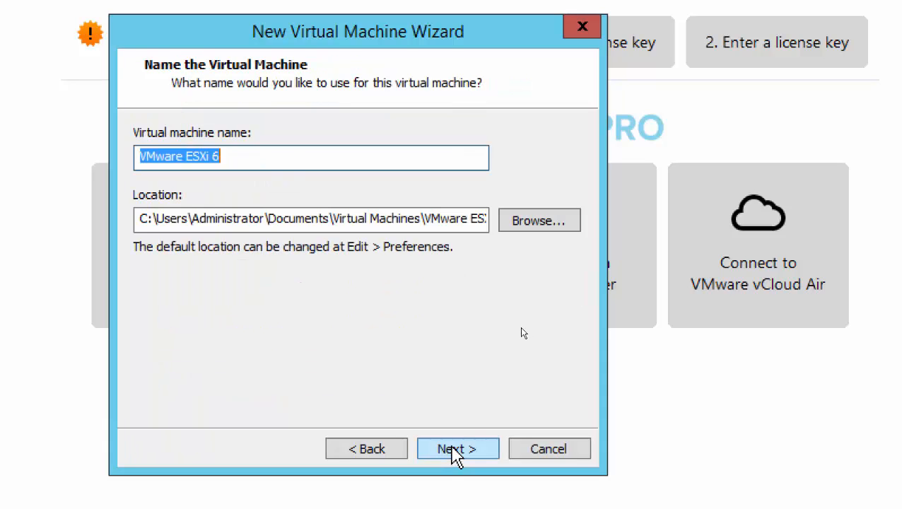
click(280, 159)
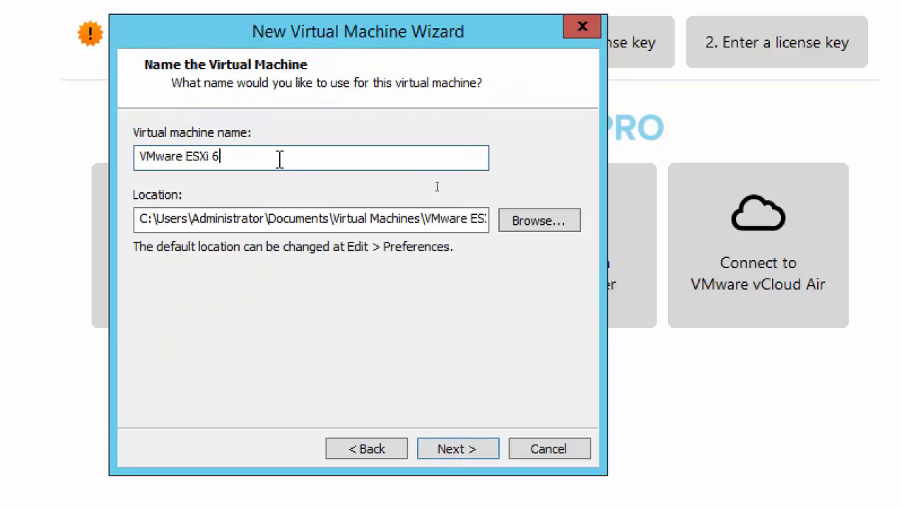
text(-02)
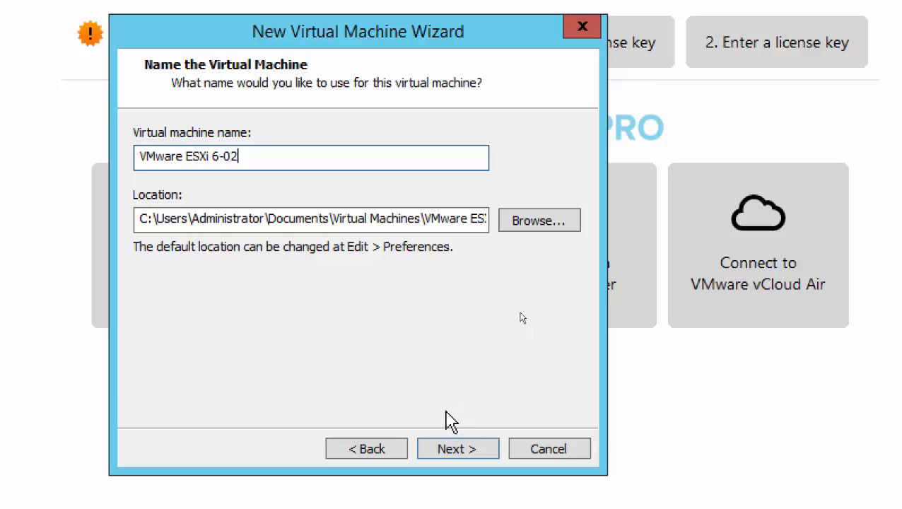
click(452, 452)
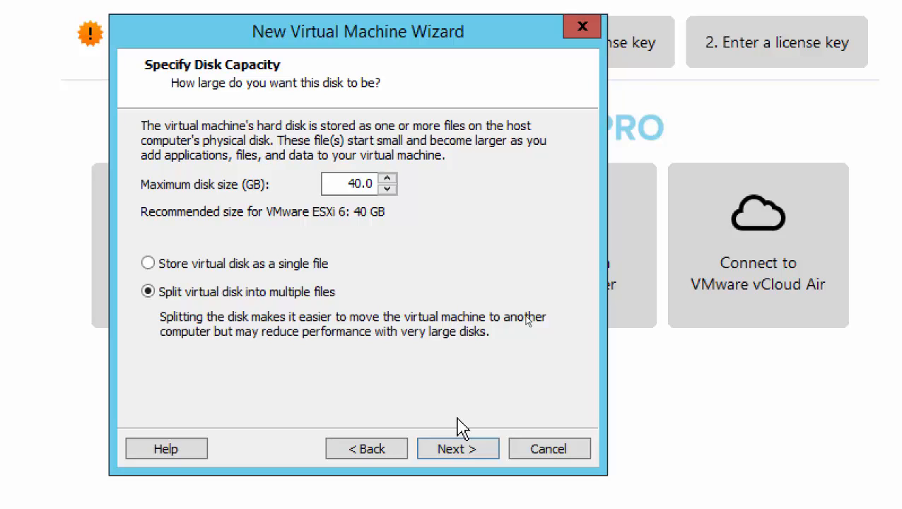
Set the new machine's maximum disk size to 200 GB and open its hardware customization.
drag(323, 183, 438, 194)
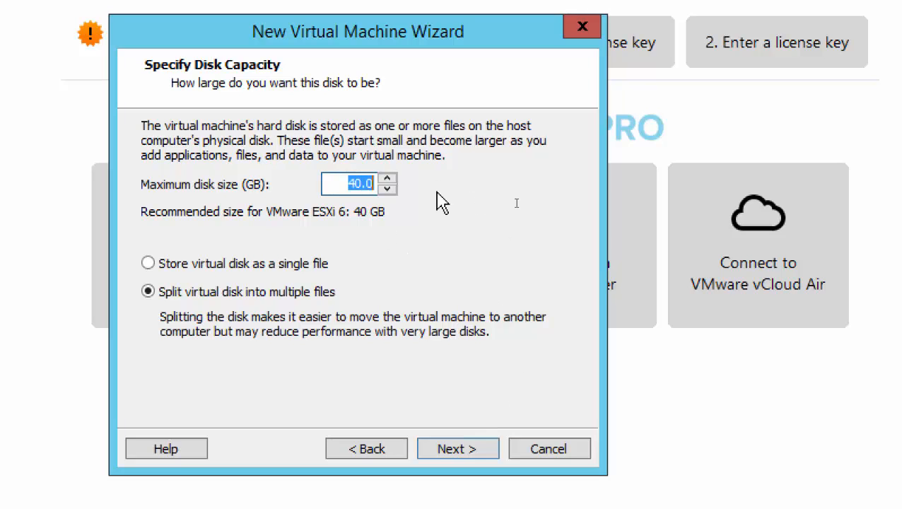
text(200)
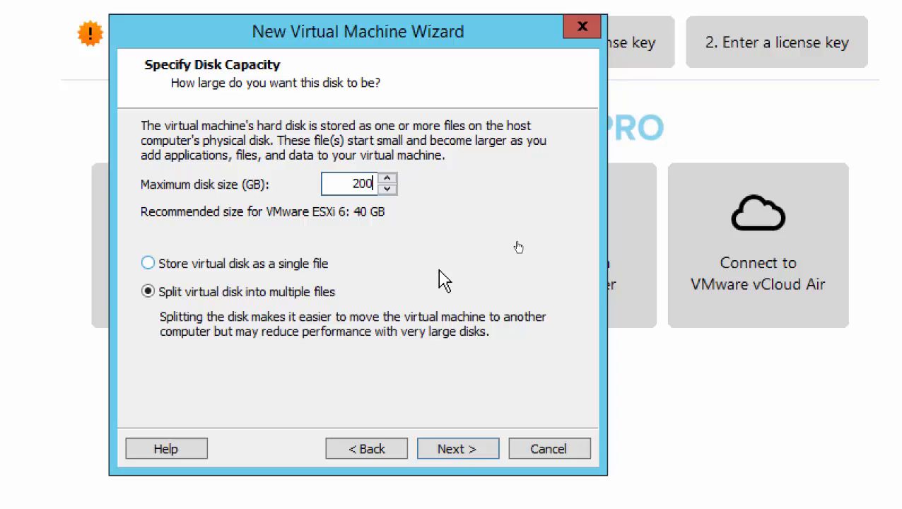
click(458, 461)
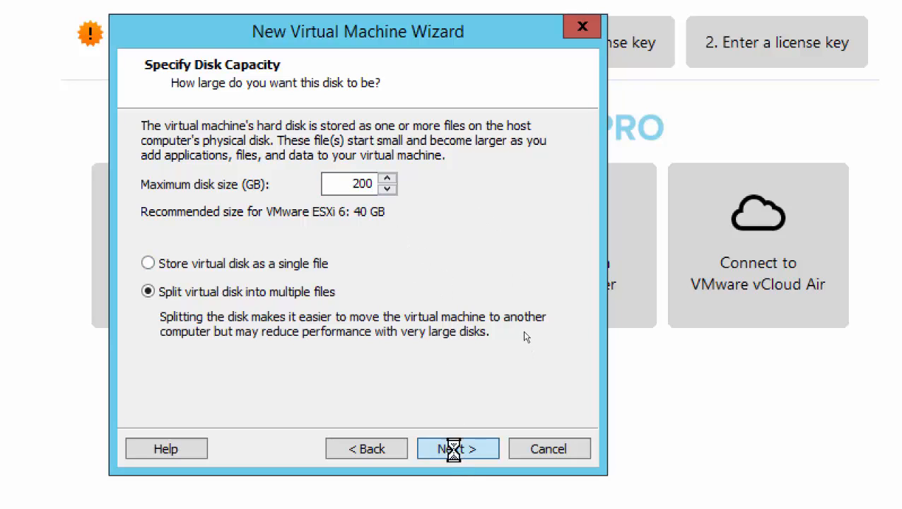
click(262, 368)
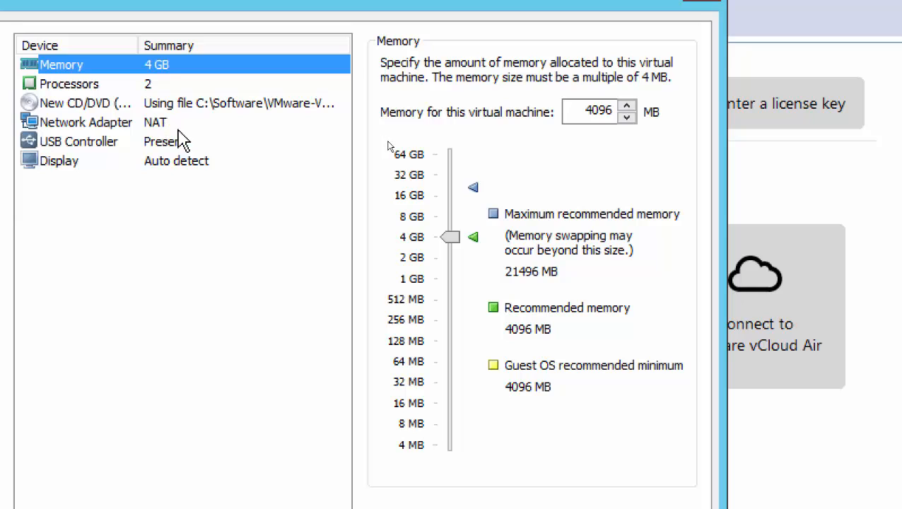
Connect the network adapter to the custom VMnet1 (Host-only) network and close hardware settings.
click(159, 124)
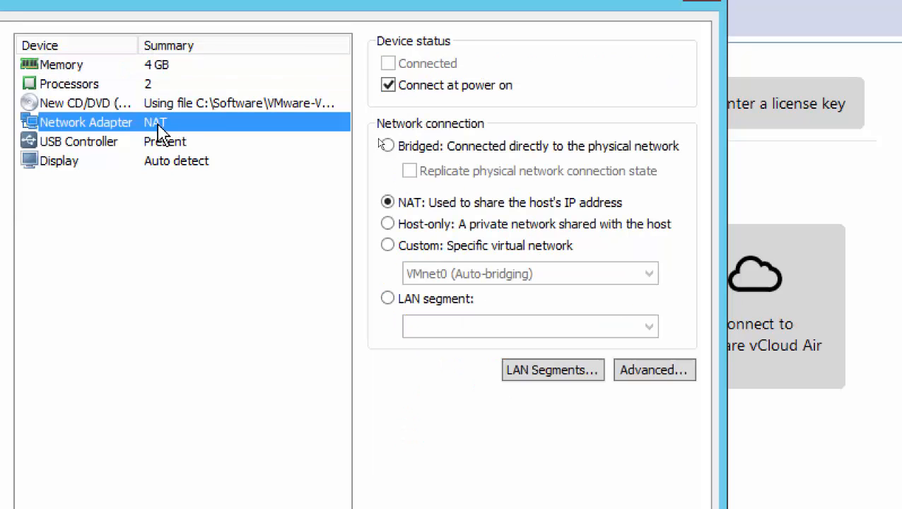
click(428, 248)
click(429, 274)
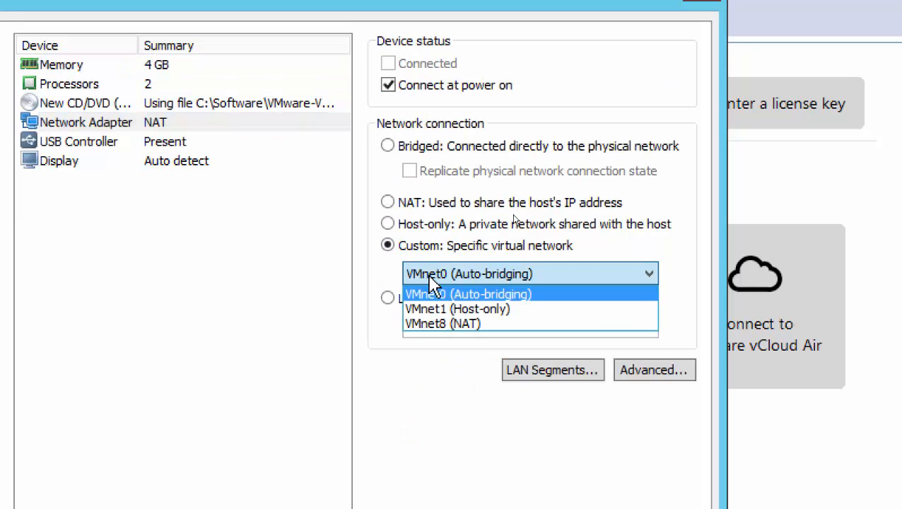
click(431, 310)
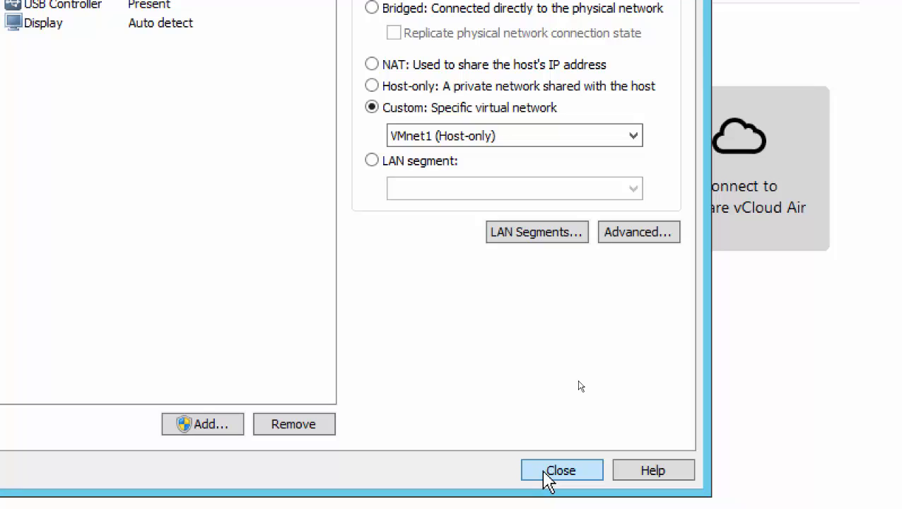
click(541, 475)
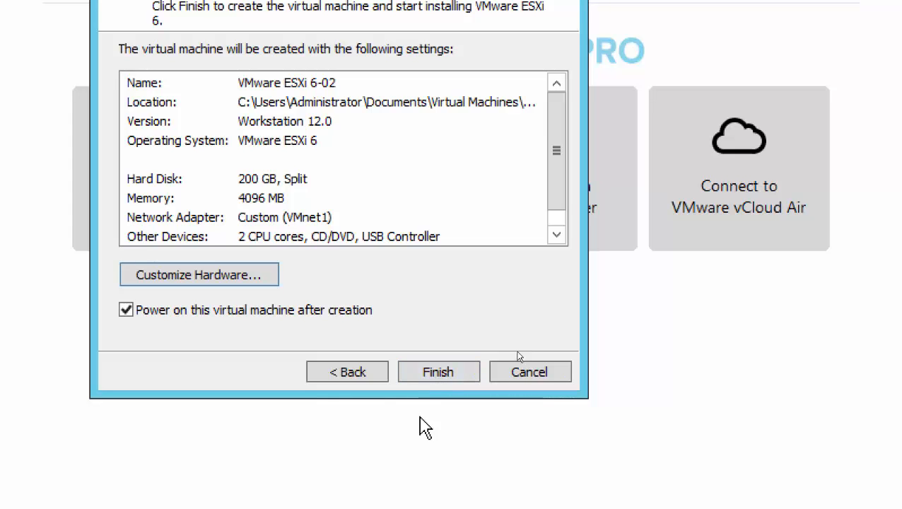
Finish the wizard so VMware ESXi 6-02 is created and powered on into the installer menu.
click(438, 381)
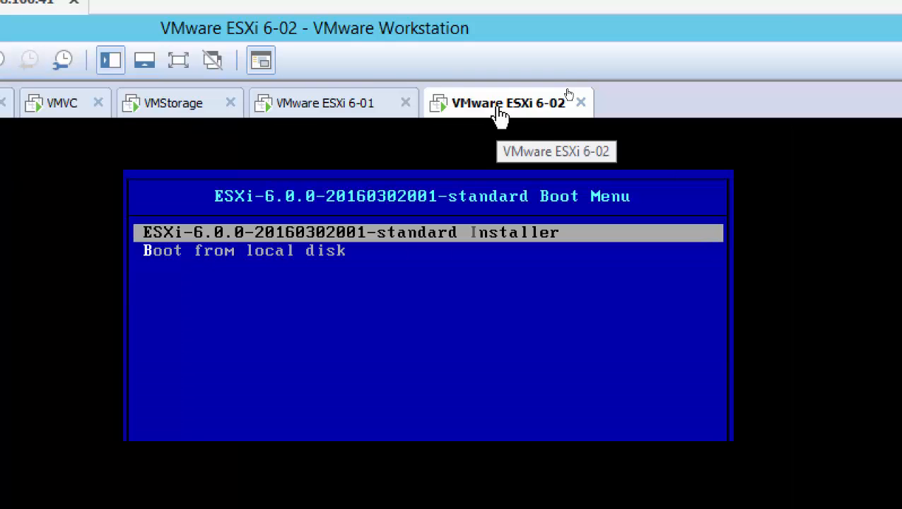
Browse the Power and Manage submenus of the VMware ESXi 6-02 tab's context menu.
right_click(498, 109)
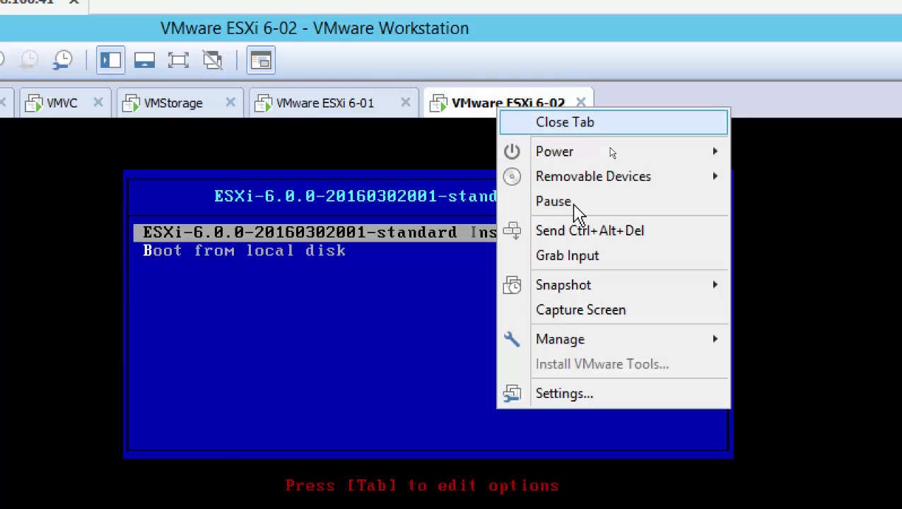
mouse_move(595, 346)
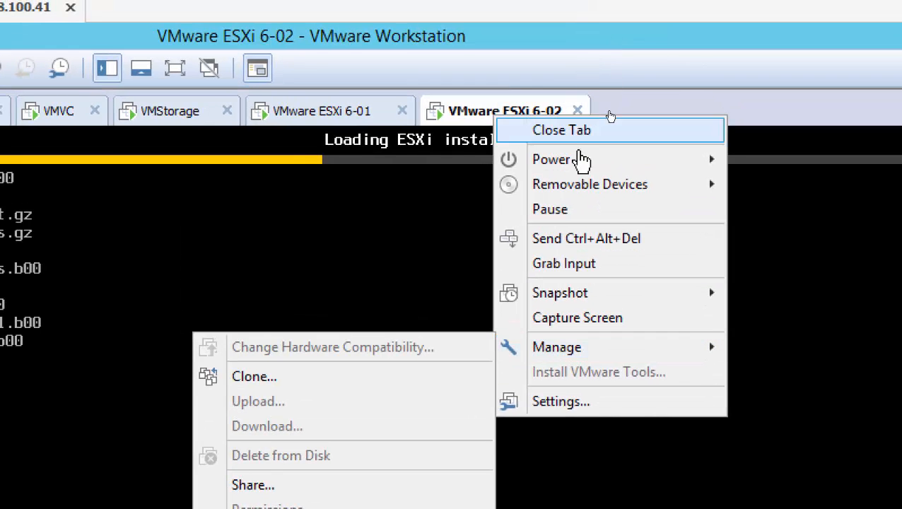
mouse_move(569, 169)
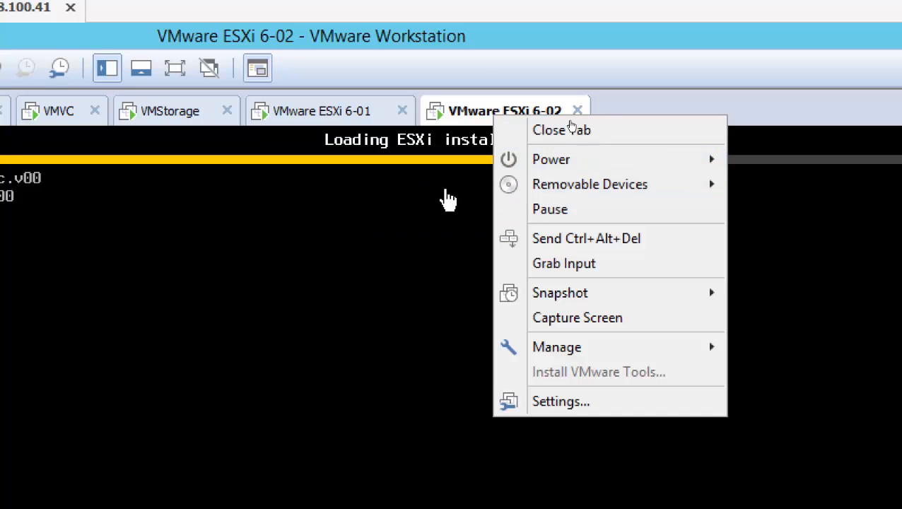
mouse_move(540, 169)
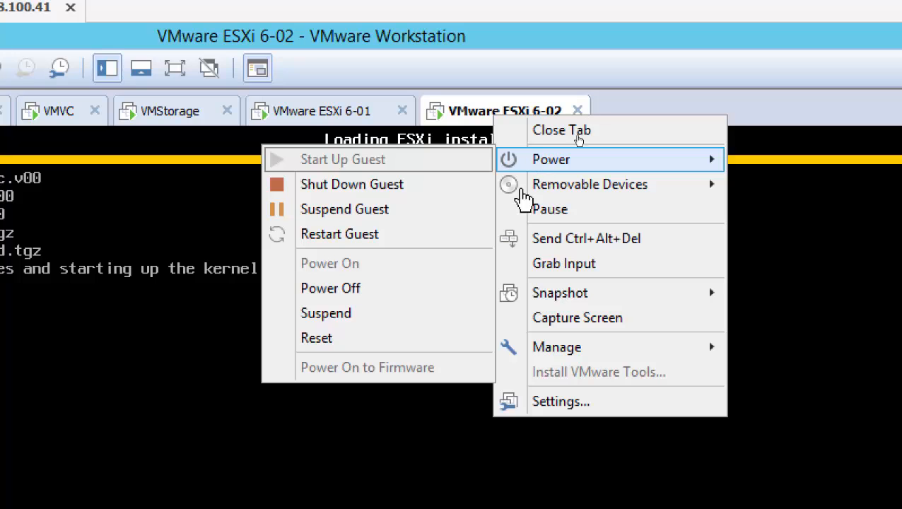
mouse_move(568, 353)
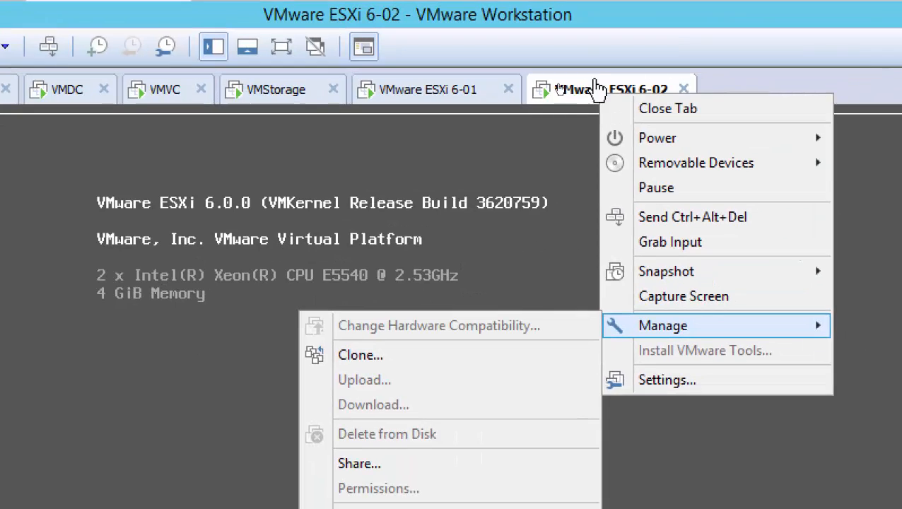
Dismiss the menu, switch to the VMDC console, and release the mouse with Ctrl+Alt.
click(596, 88)
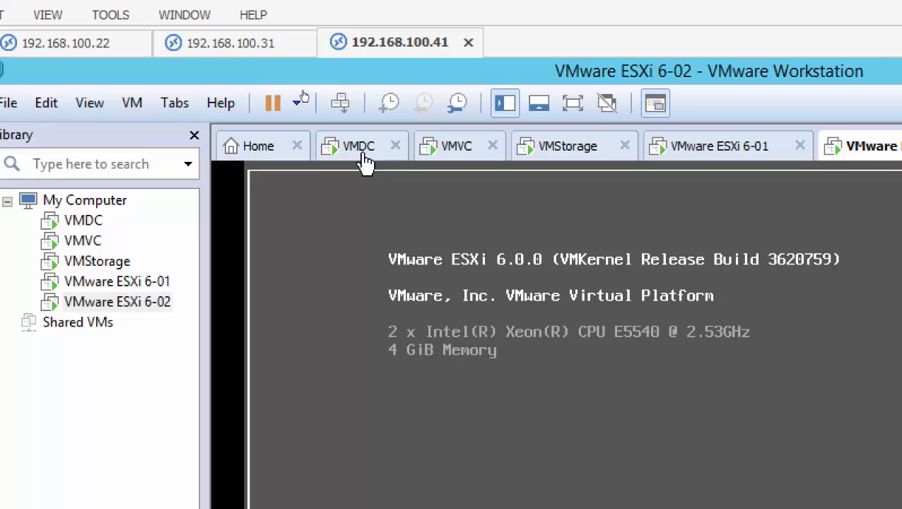
click(362, 152)
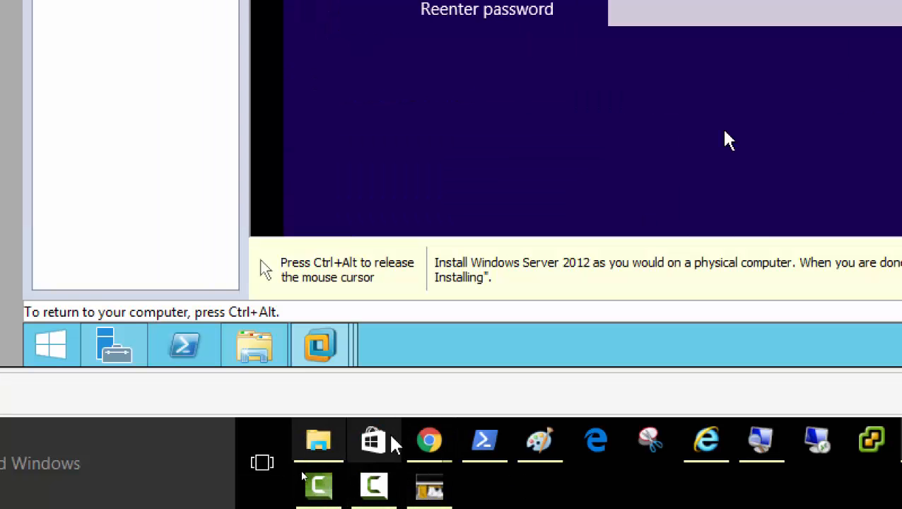
key(ctrl+alt)
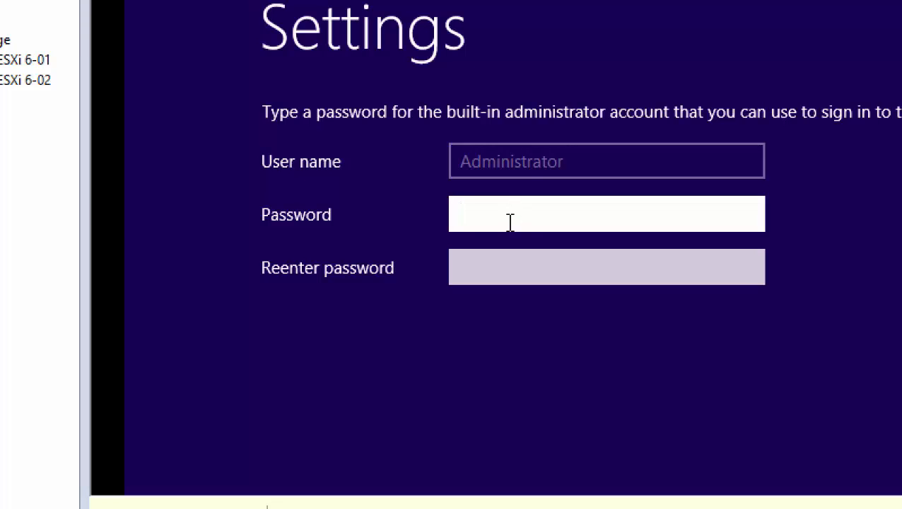
Enter the Administrator password and type it again in the Reenter password field.
text(•••••••••)
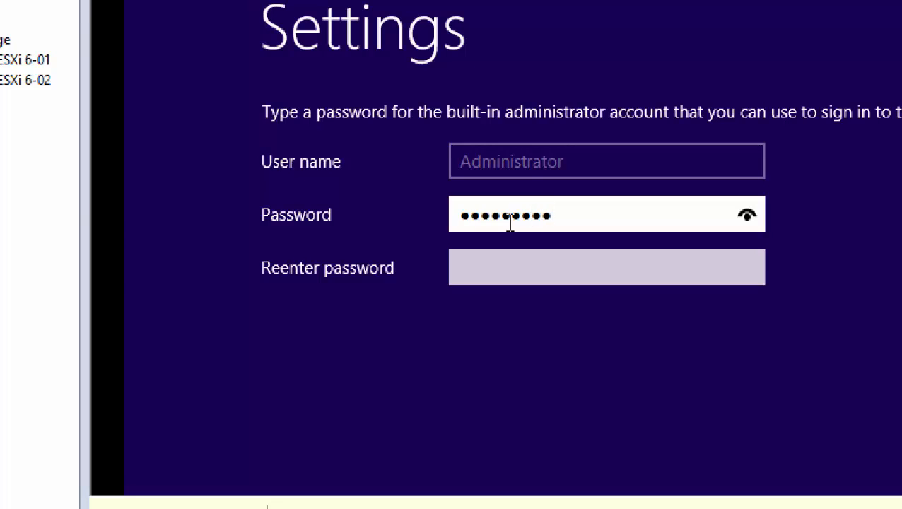
key(Tab)
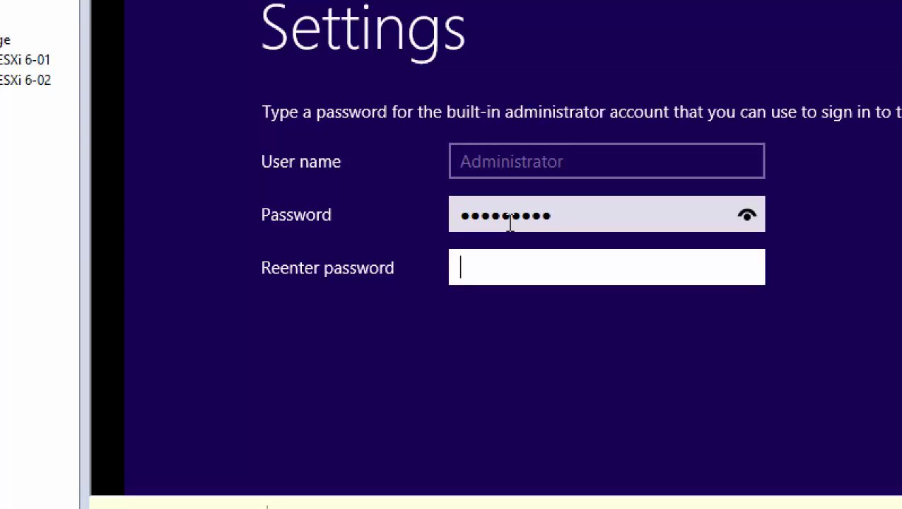
text(•••••••)
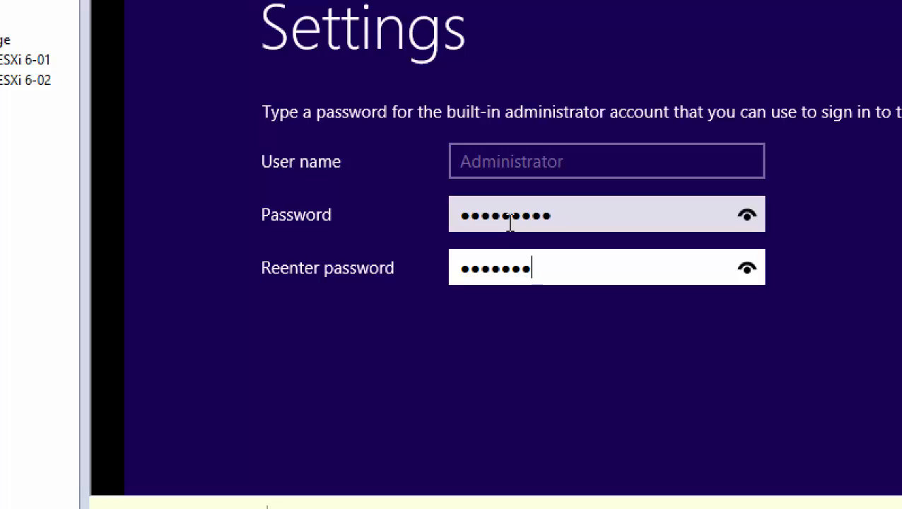
text(••)
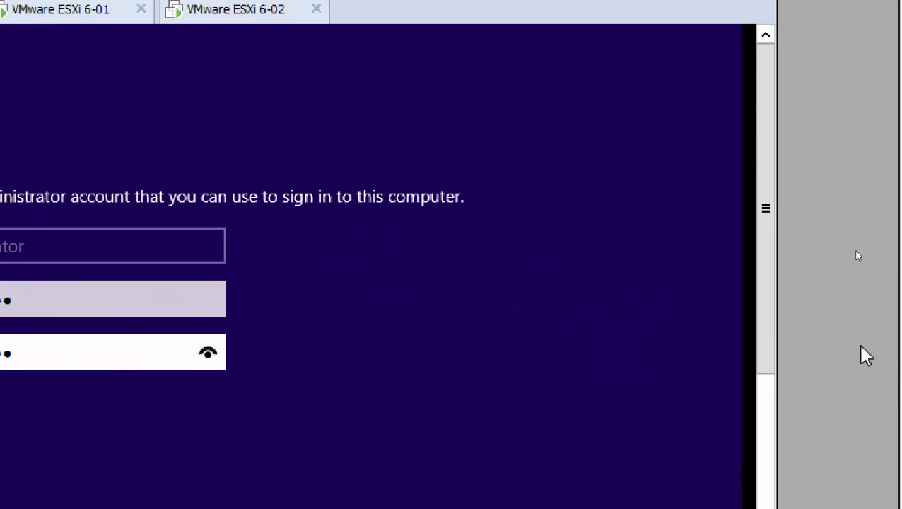
Scroll down the Settings page and click Finish to complete setup and reach the lock screen.
drag(771, 328, 770, 412)
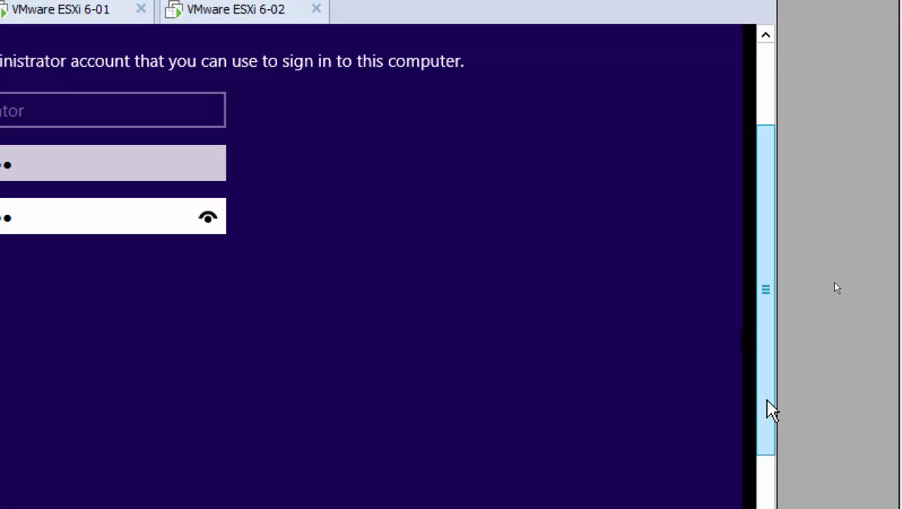
drag(765, 401, 768, 477)
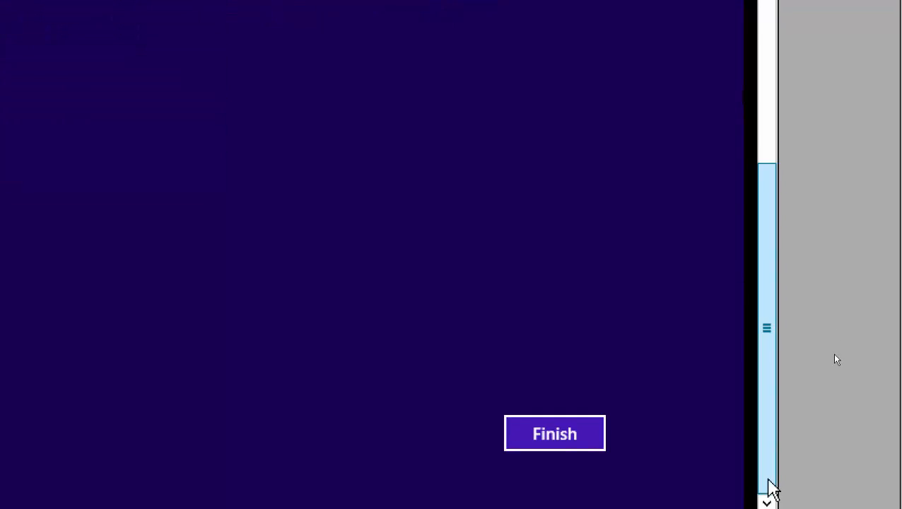
click(556, 442)
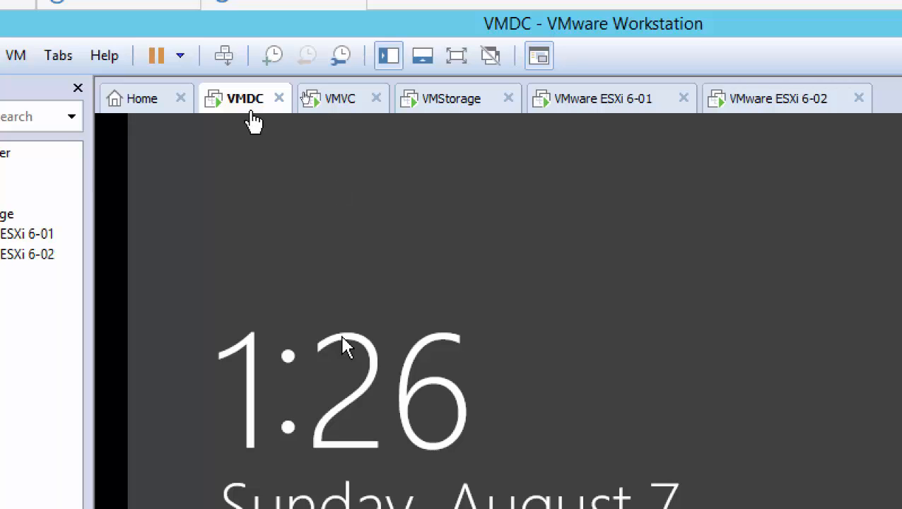
Send Ctrl+Alt+Del to VMDC, dismiss the lock screen, and enter the new Administrator password.
click(226, 58)
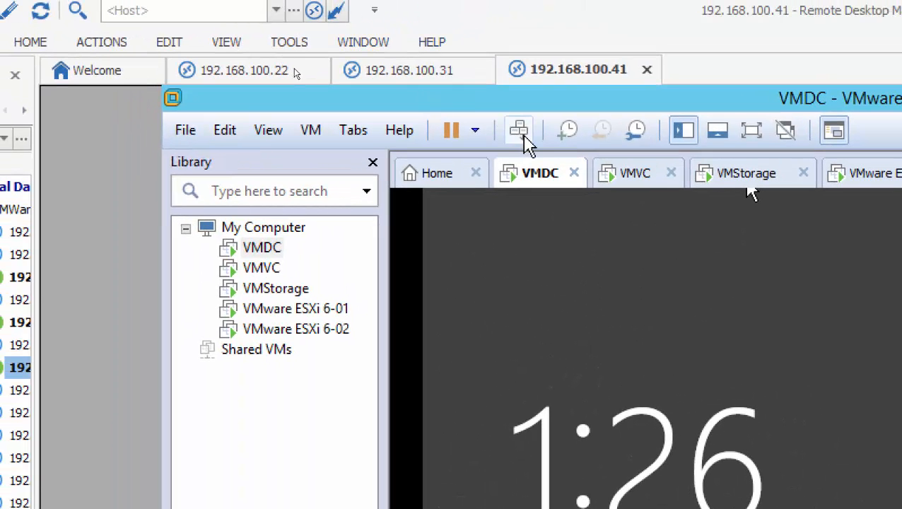
click(527, 141)
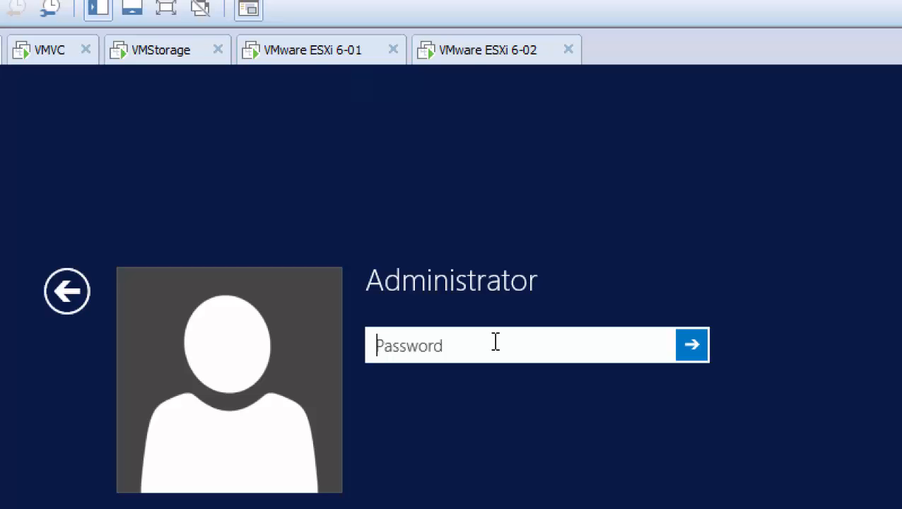
text(••••••)
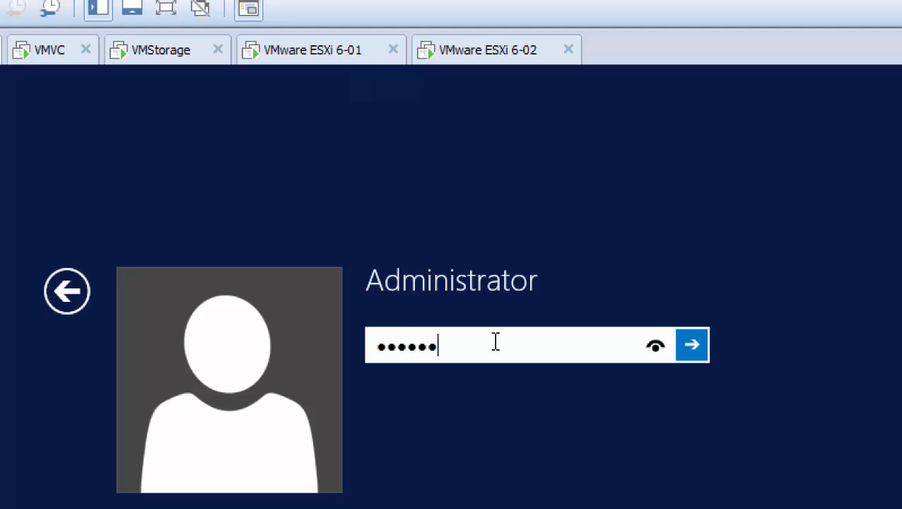
text(•••)
key(Return)
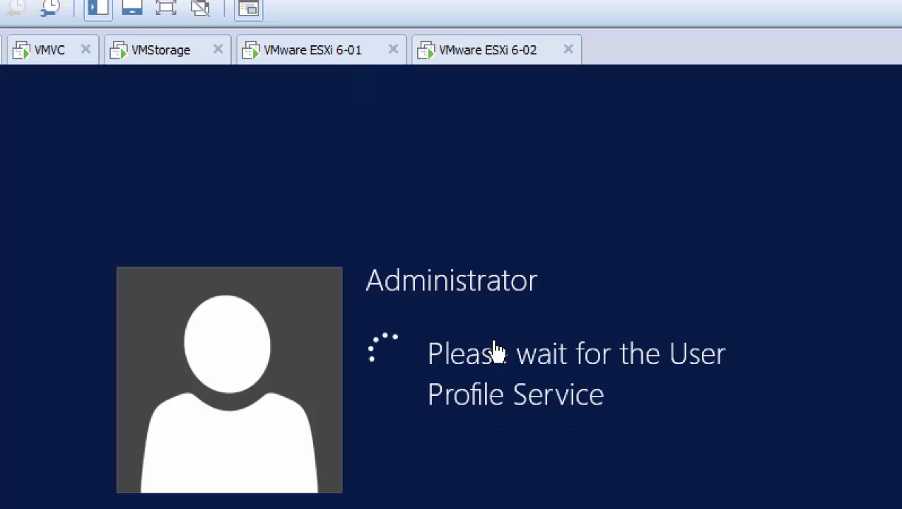
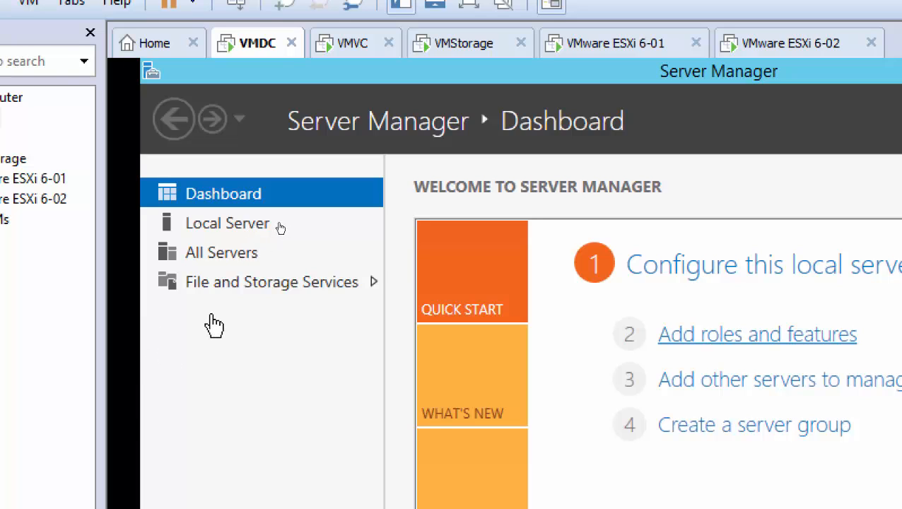
Switch to the VMware ESXi 6-01 virtual machine, showing the ESXi 6.0.0 installer welcome screen.
click(636, 50)
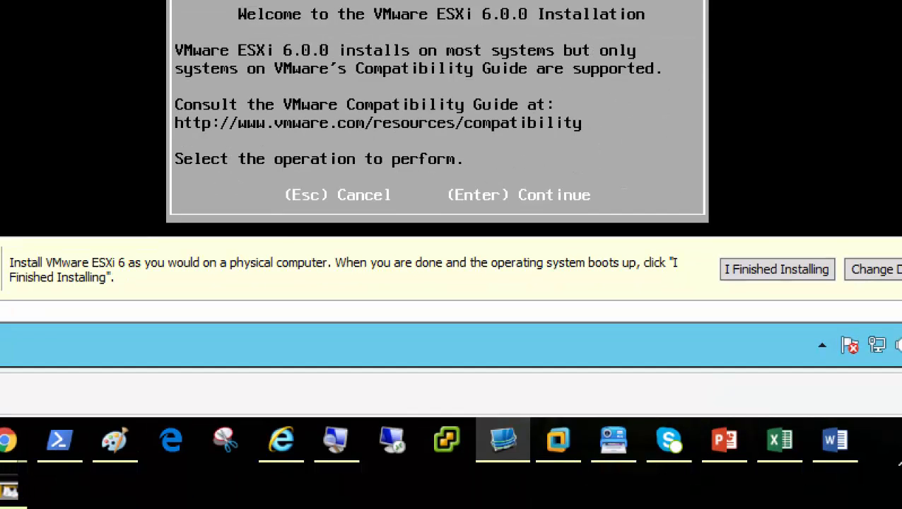
Move the ESXi 6-01 installer past the EULA, onto the 200 GiB disk, with US Default keyboard.
key(Return)
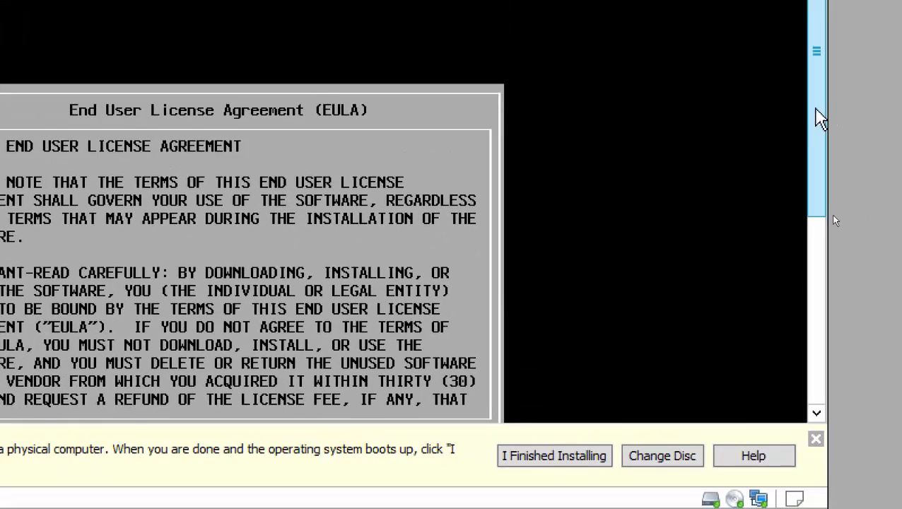
drag(817, 117, 813, 240)
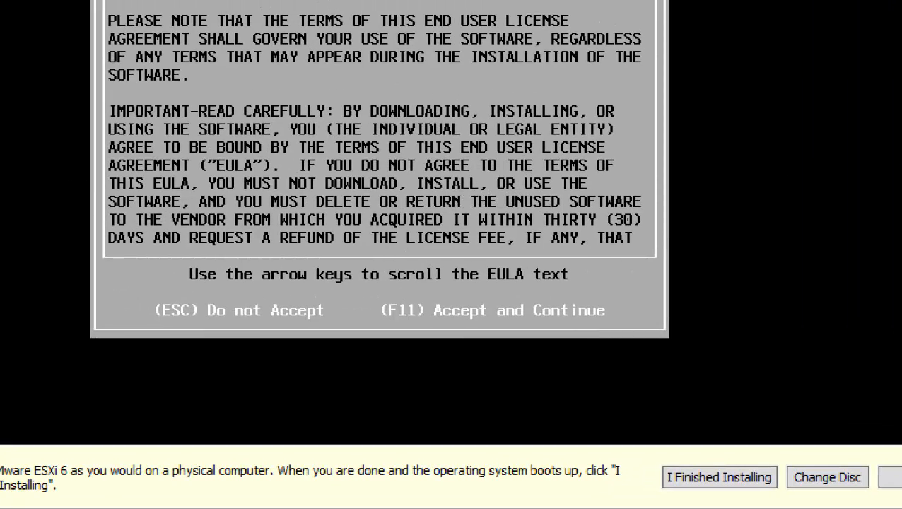
key(F11)
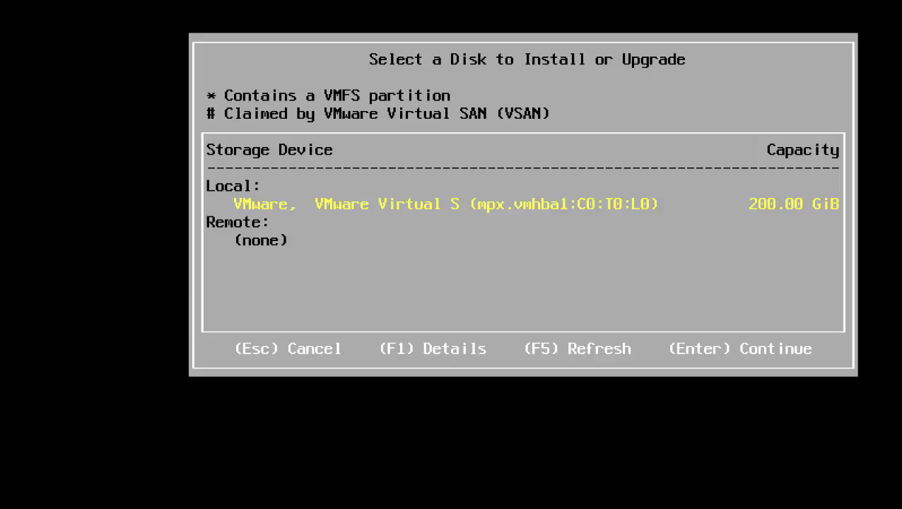
key(Return)
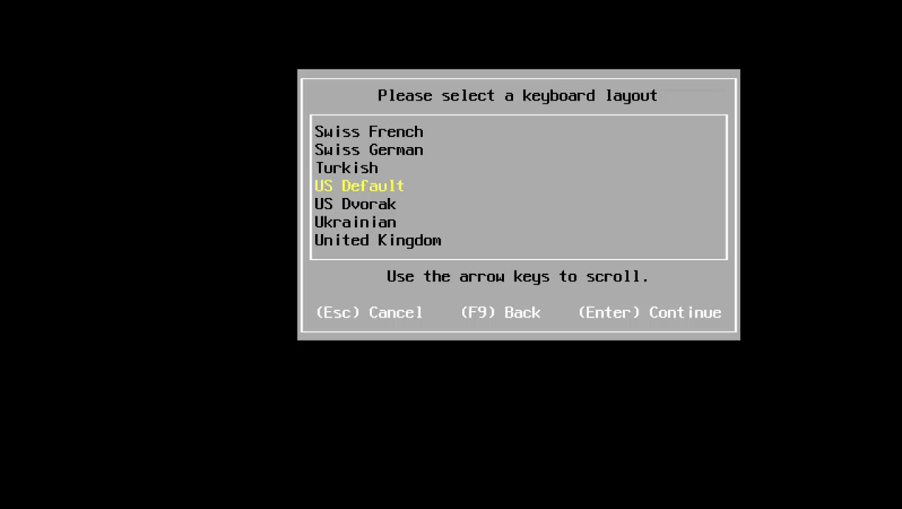
key(Return)
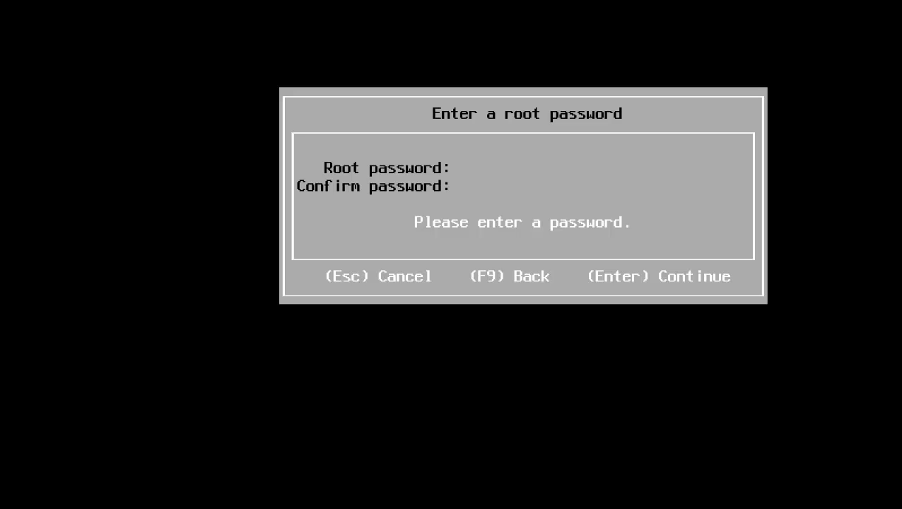
Enter and confirm the ESXi 6-01 root password, then begin the ESXi 6.0.0 installation.
text(****)
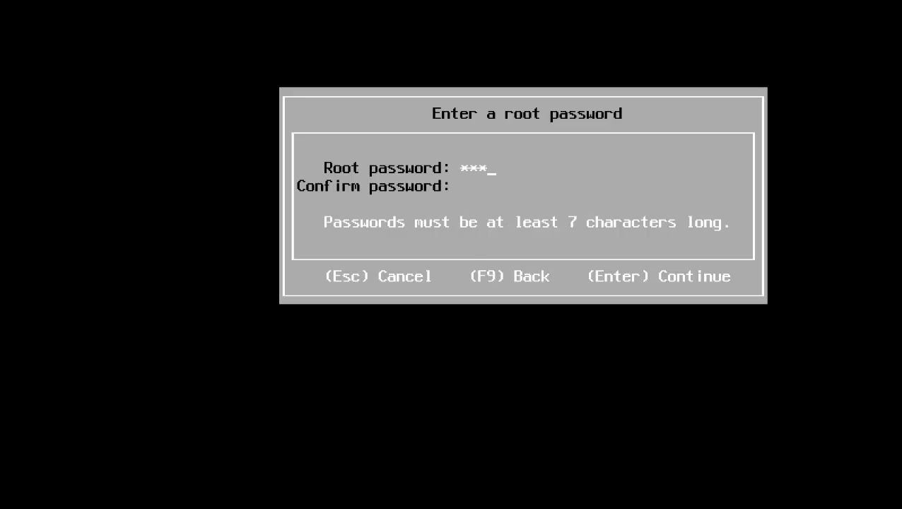
text(*****)
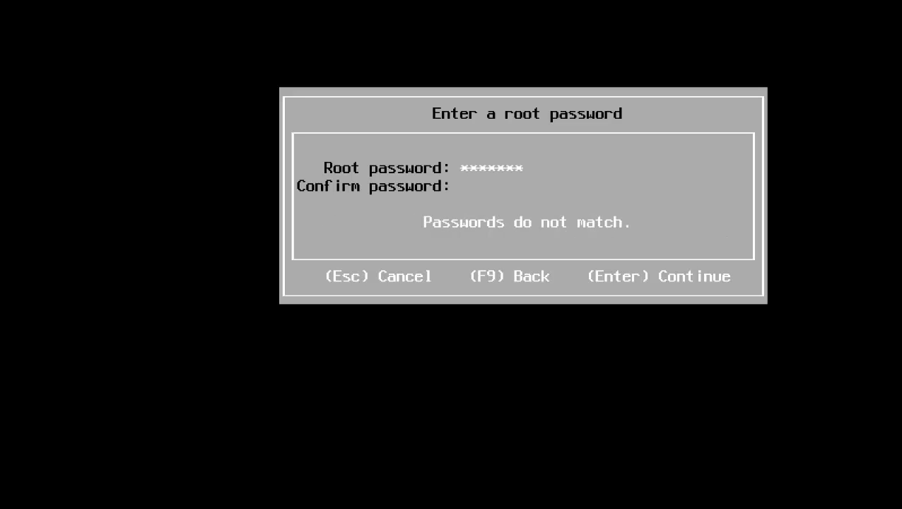
key(Tab)
text(*********)
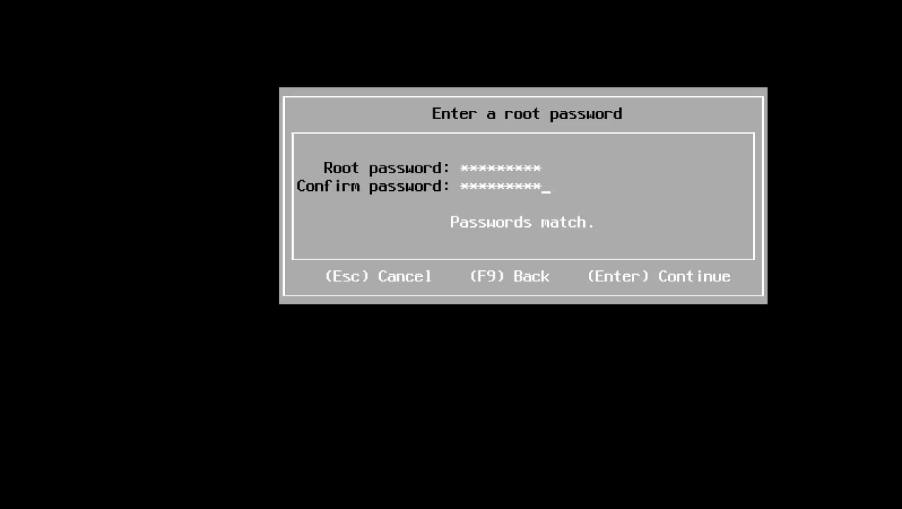
key(Return)
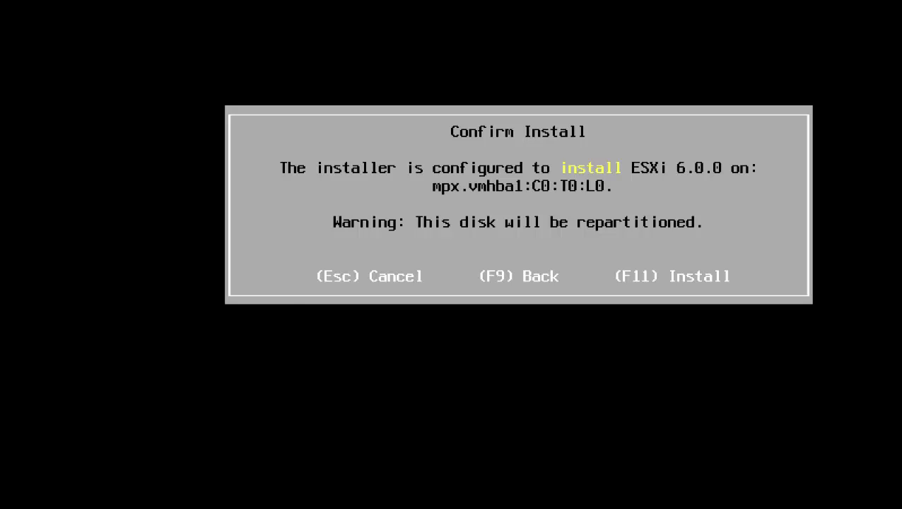
key(F11)
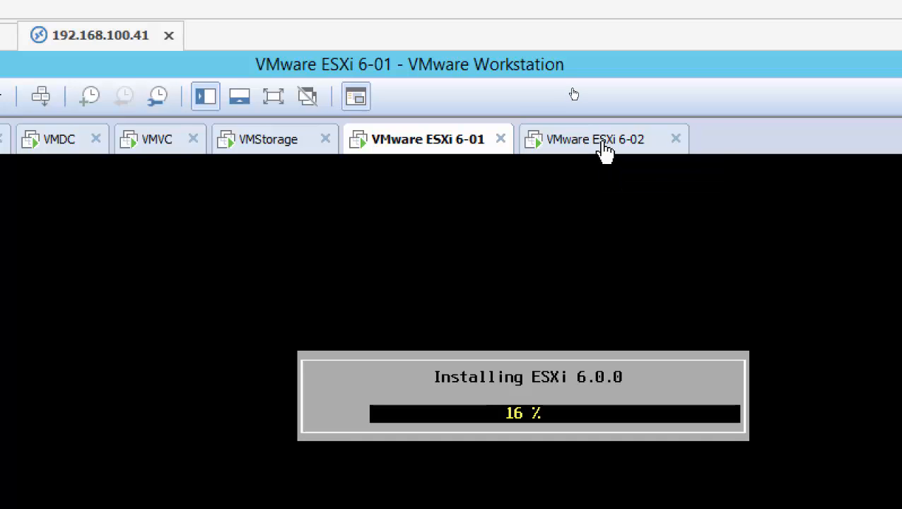
On VMware ESXi 6-02, accept the EULA, pick the 200 GiB disk and keep US Default keyboard.
click(607, 152)
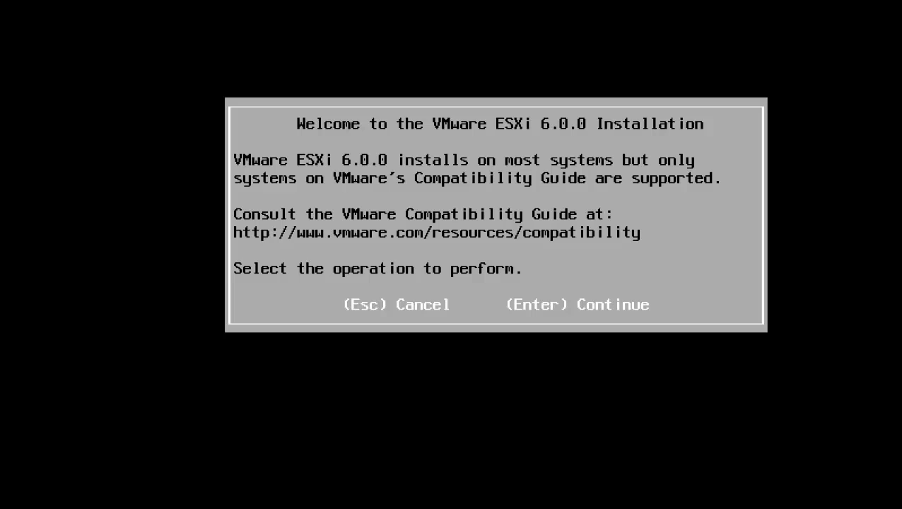
key(Return)
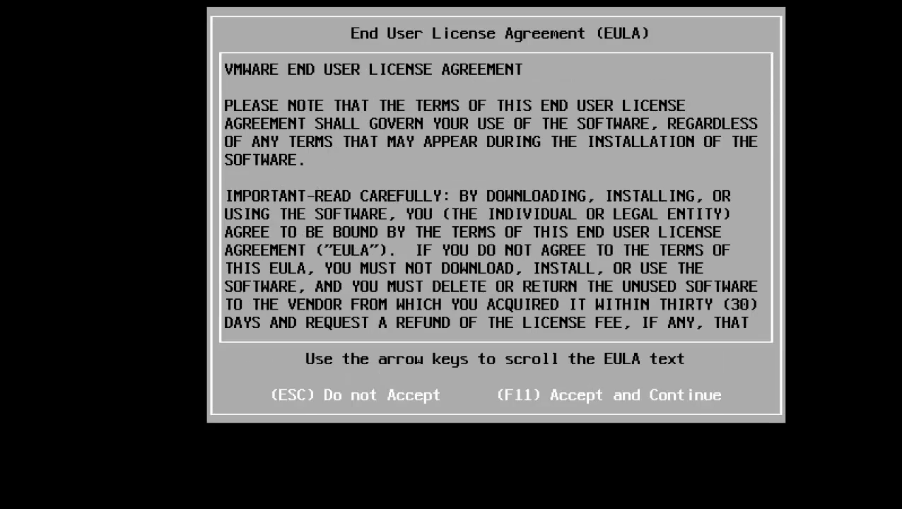
key(F11)
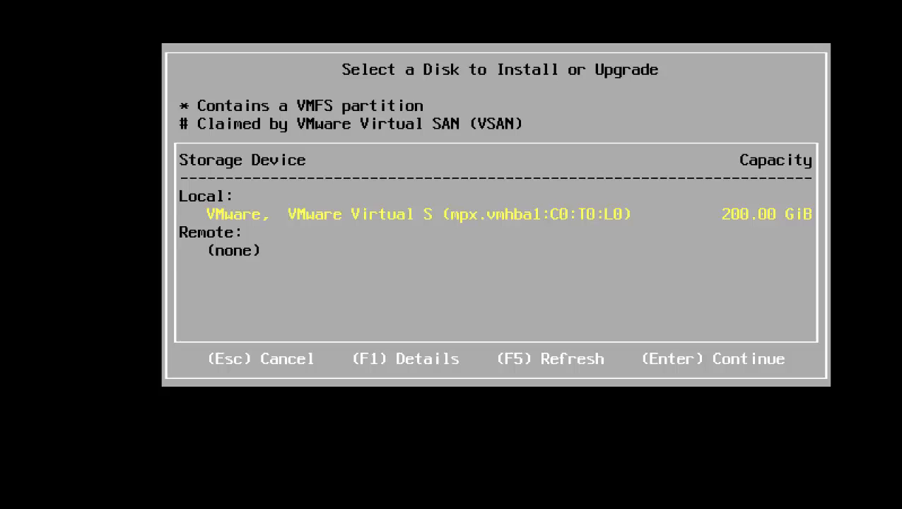
key(Return)
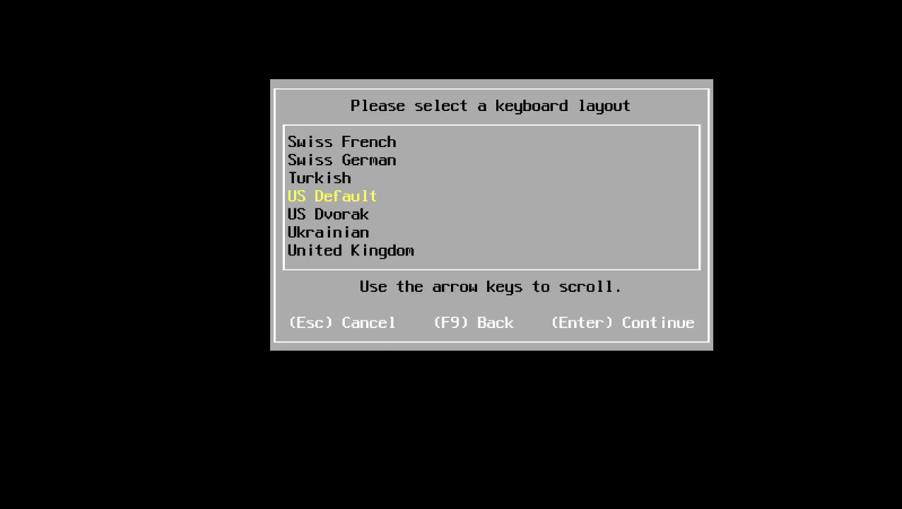
key(Return)
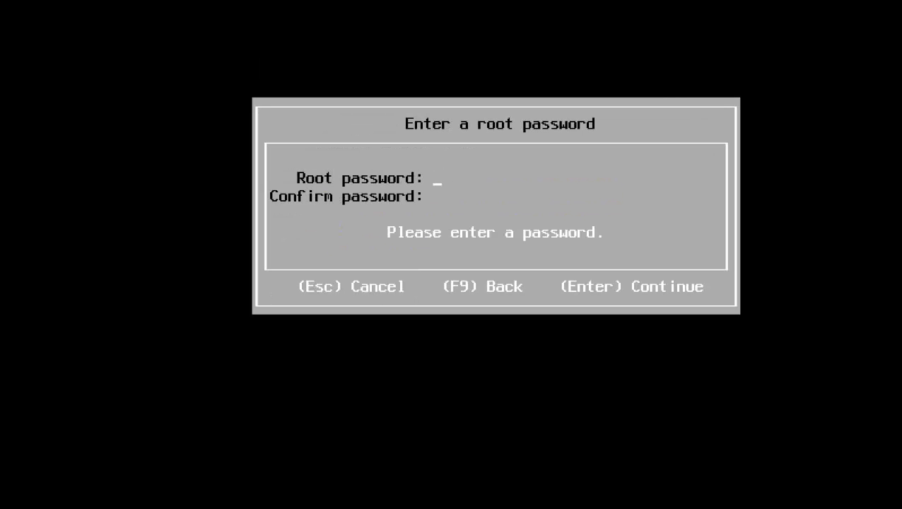
Set the ESXi 6-02 root password and launch the ESXi 6.0.0 installation.
text(***)
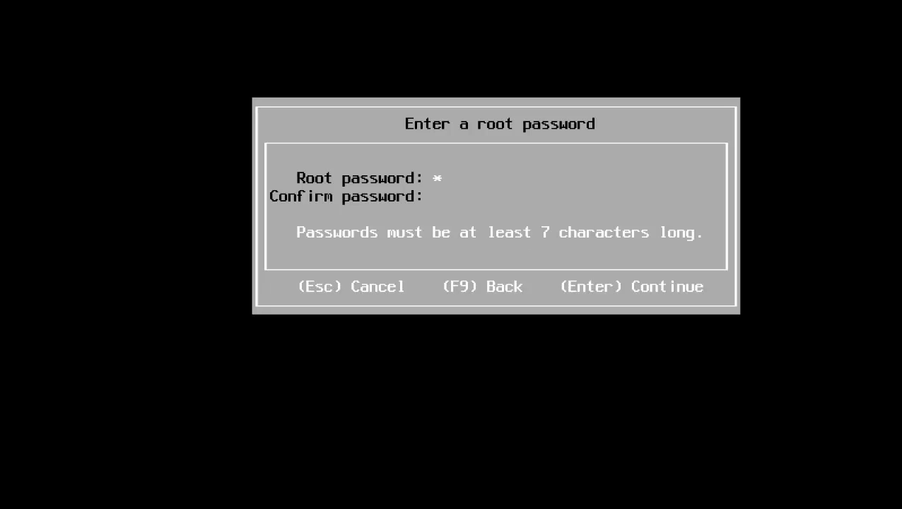
text(******)
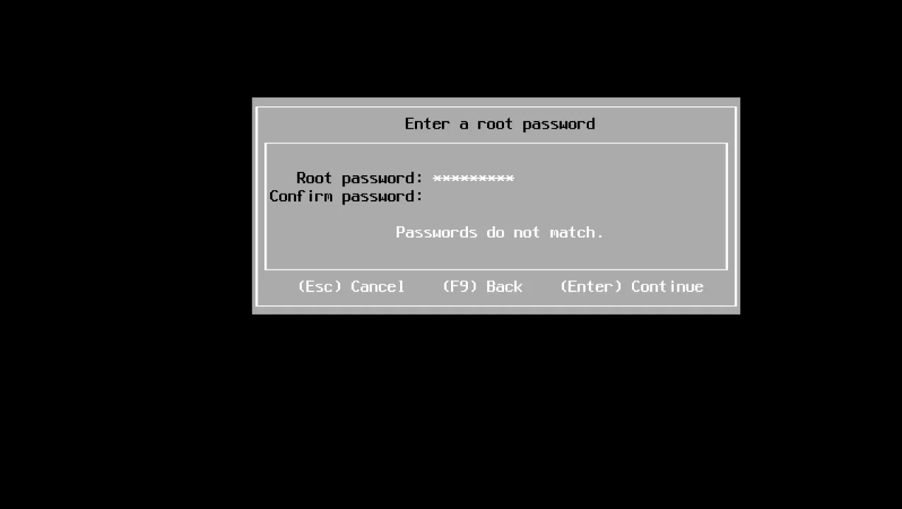
text(*********)
key(Return)
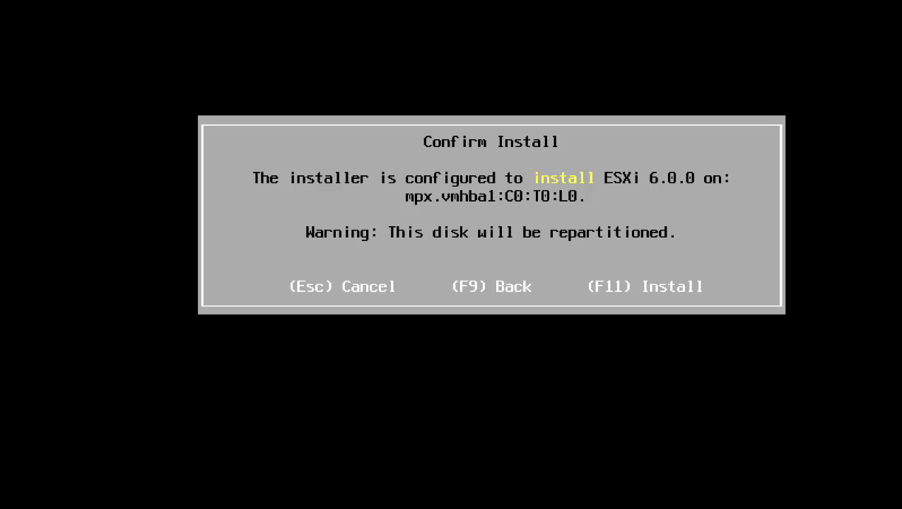
key(F11)
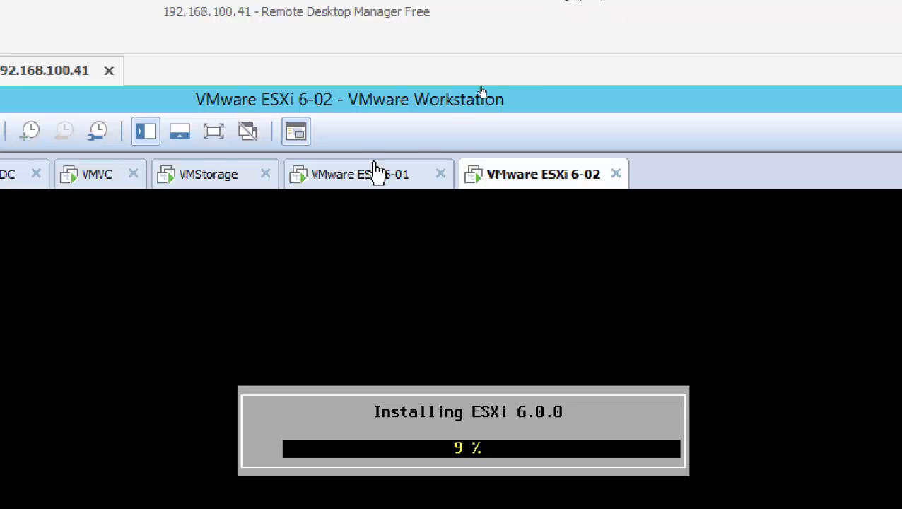
Check installation progress on ESXi 6-01 and ESXi 6-02, then return to the VMDC machine.
click(364, 175)
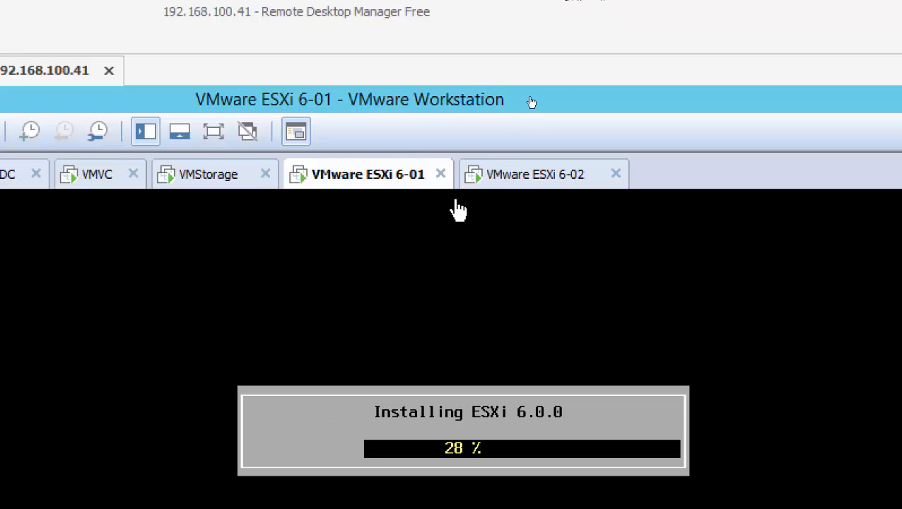
click(537, 178)
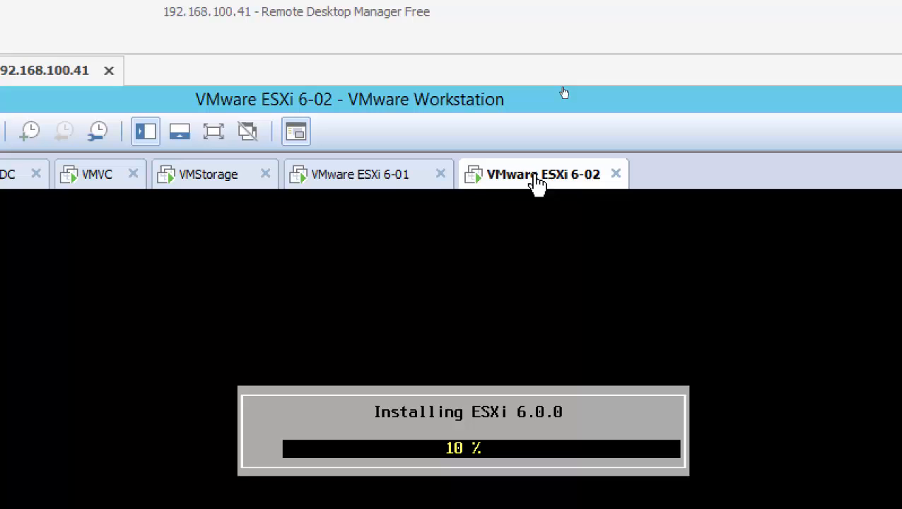
click(370, 180)
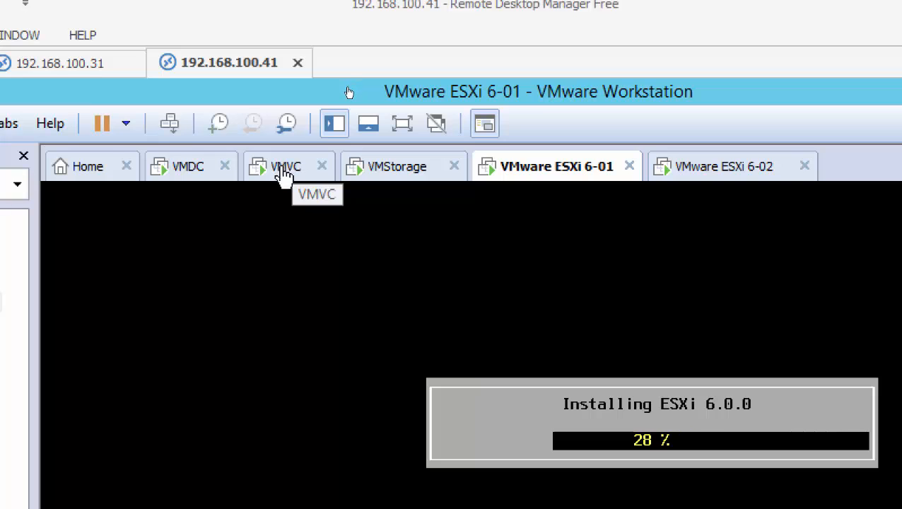
click(185, 169)
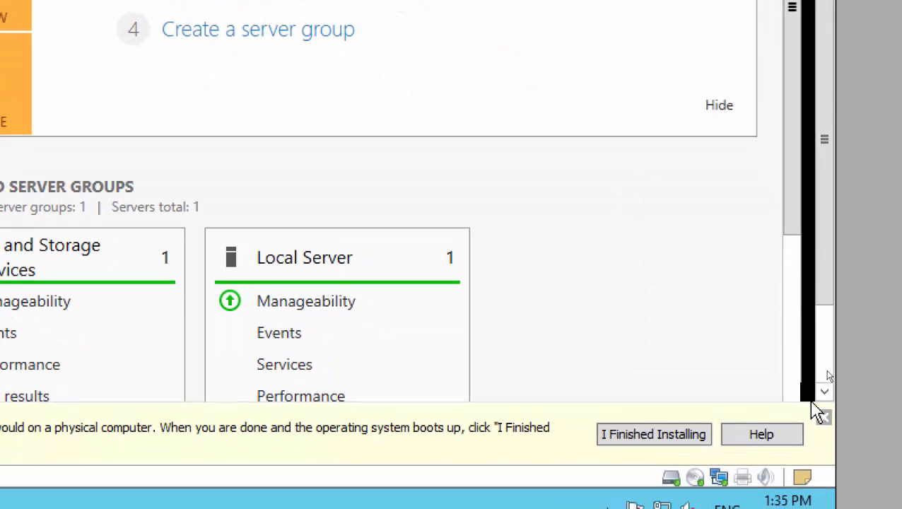
Close the VMware Tools hint bar and show Server Manager's Local Server properties.
click(824, 417)
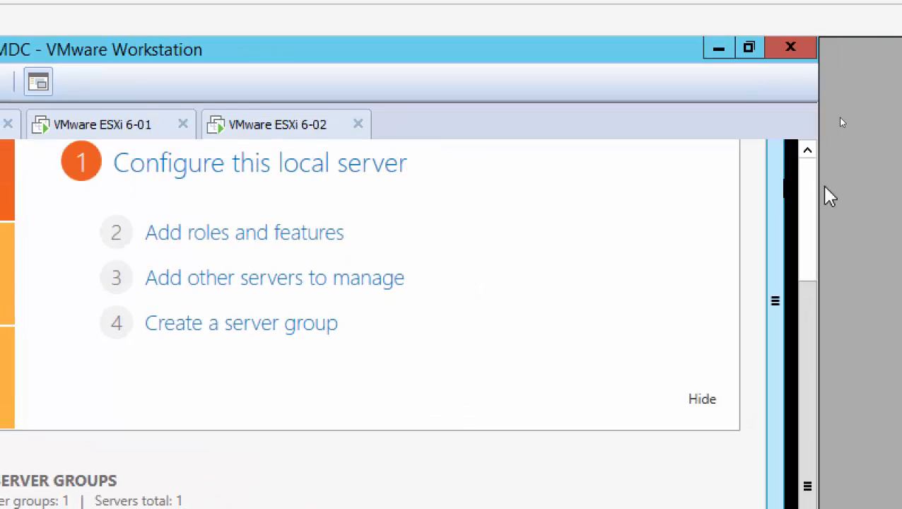
click(807, 178)
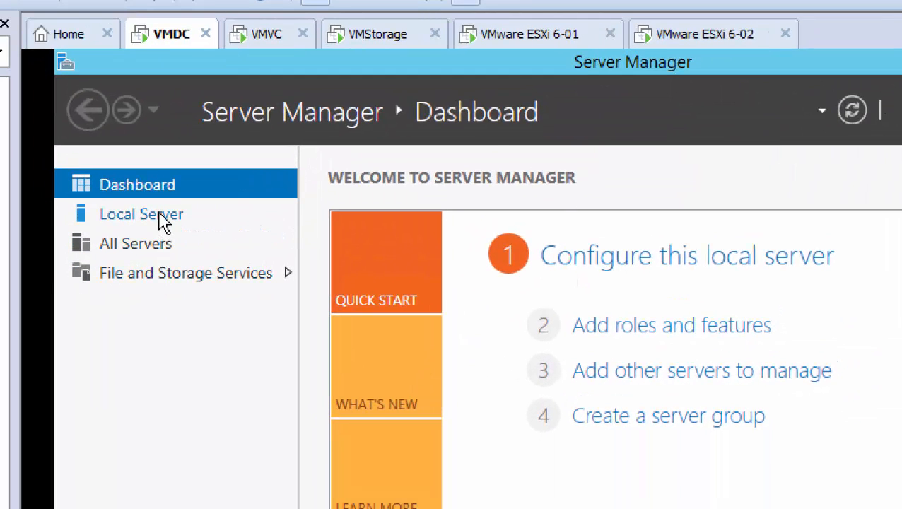
click(163, 222)
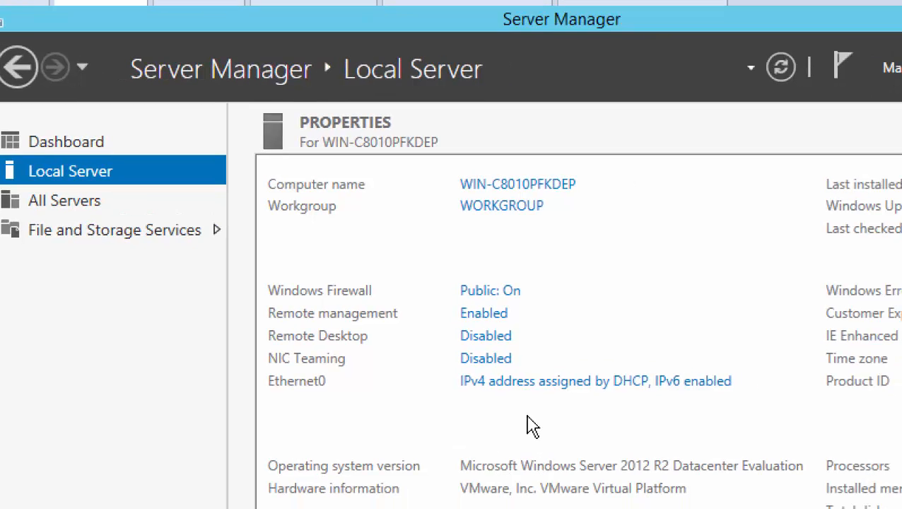
Open the Ethernet0 adapter properties and untick Internet Protocol Version 6 (TCP/IPv6).
click(581, 396)
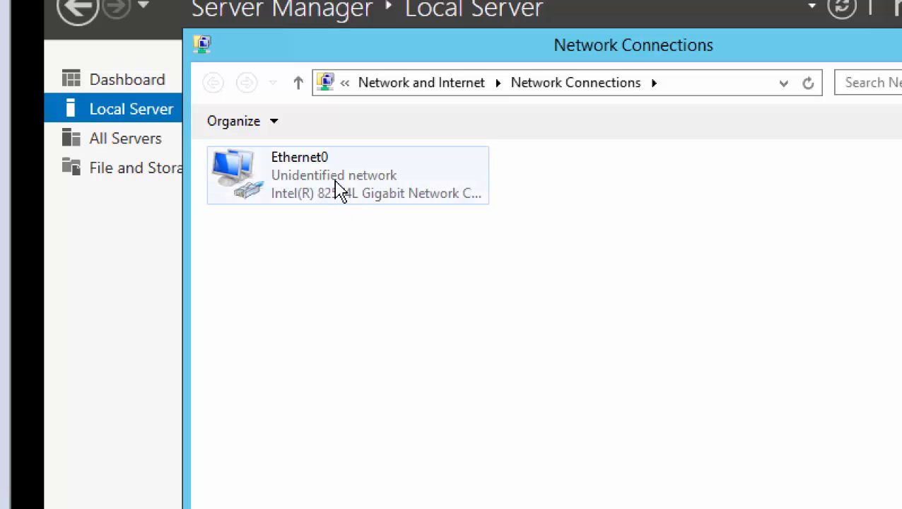
double_click(323, 186)
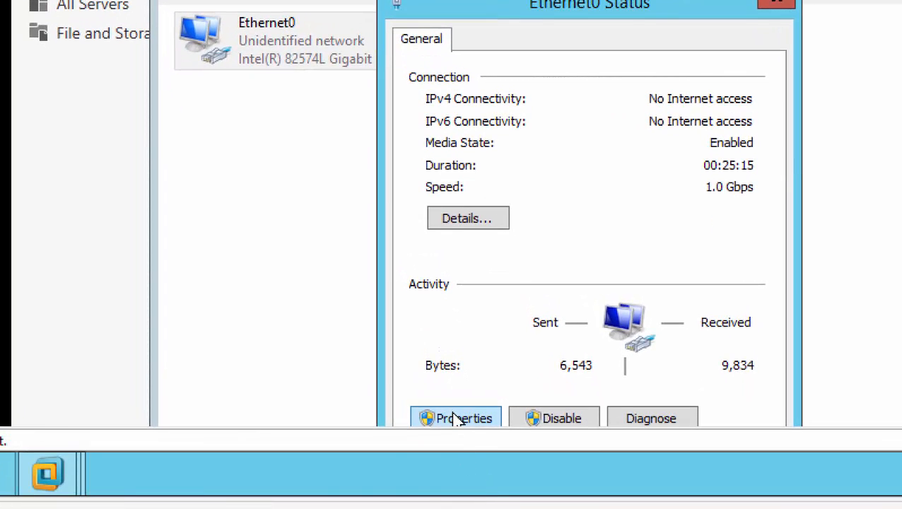
click(456, 418)
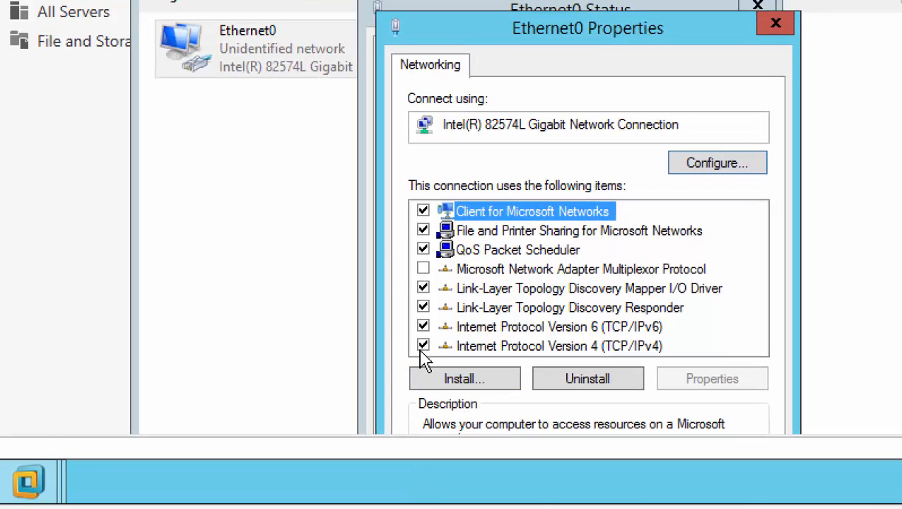
click(424, 327)
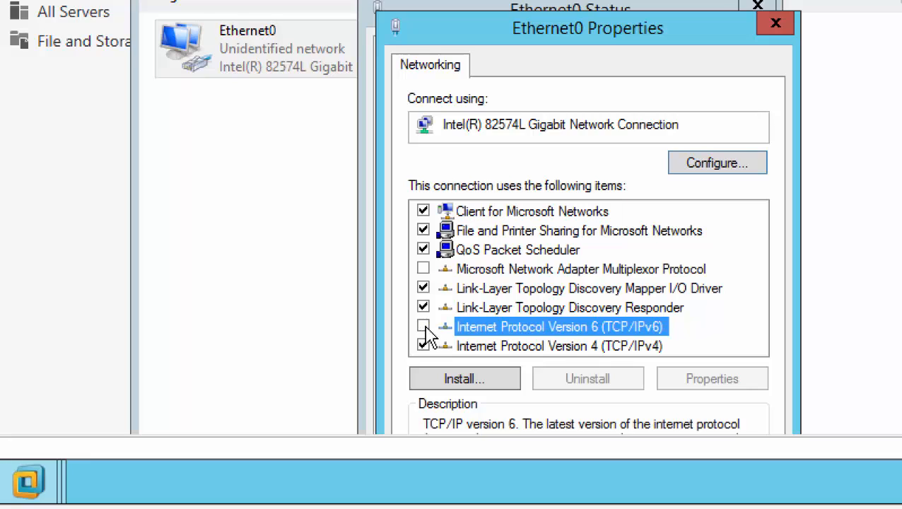
In Ethernet0's TCP/IPv4 properties, enter static IP 192.168.200.1, mask 255.255.255.0, gateway 192.168.200.50, DNS 192.168.200.1.
click(589, 348)
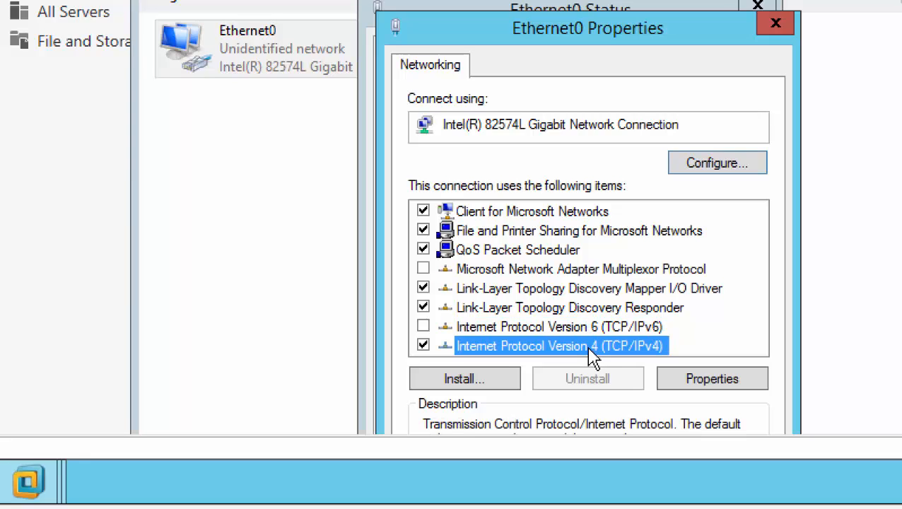
double_click(590, 348)
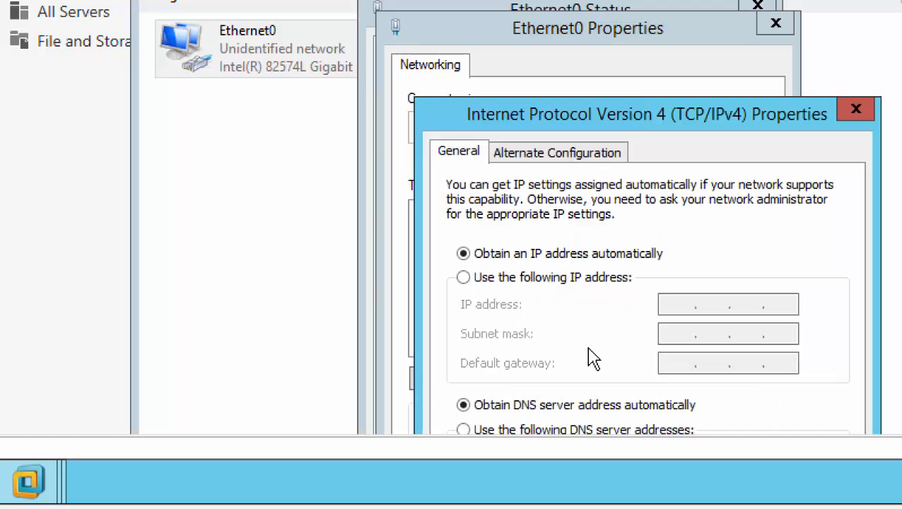
click(566, 280)
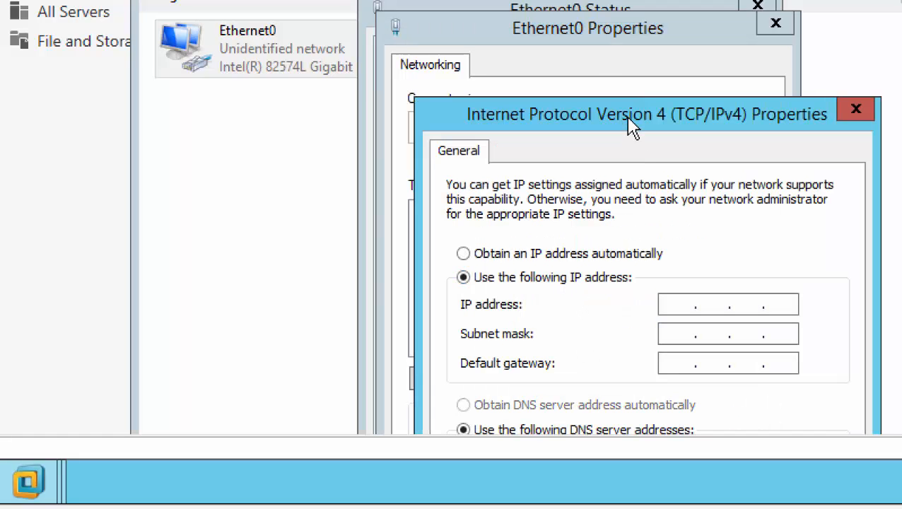
drag(628, 122, 578, 38)
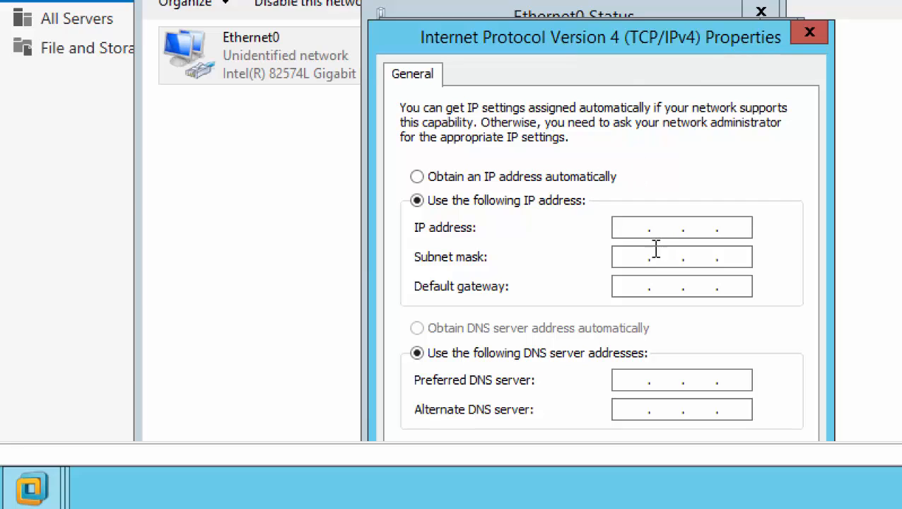
text(192 . 168 . 200 . 1)
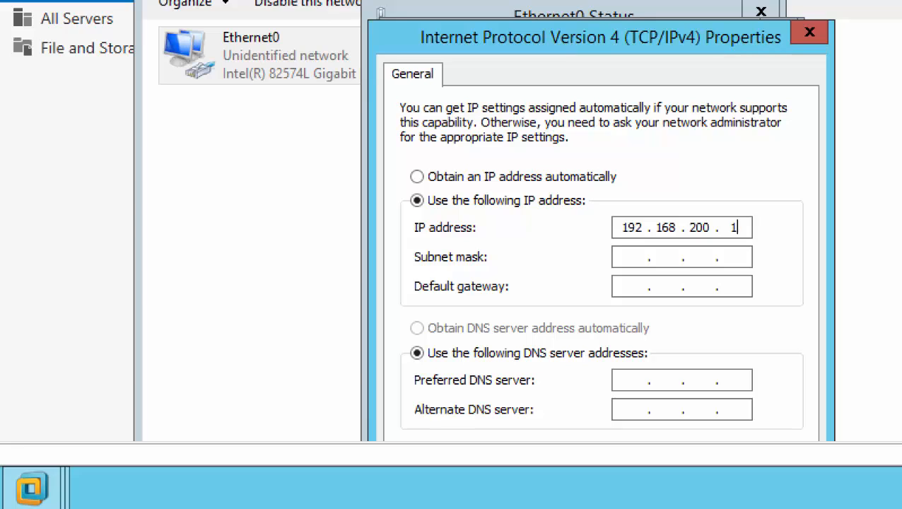
key(Tab)
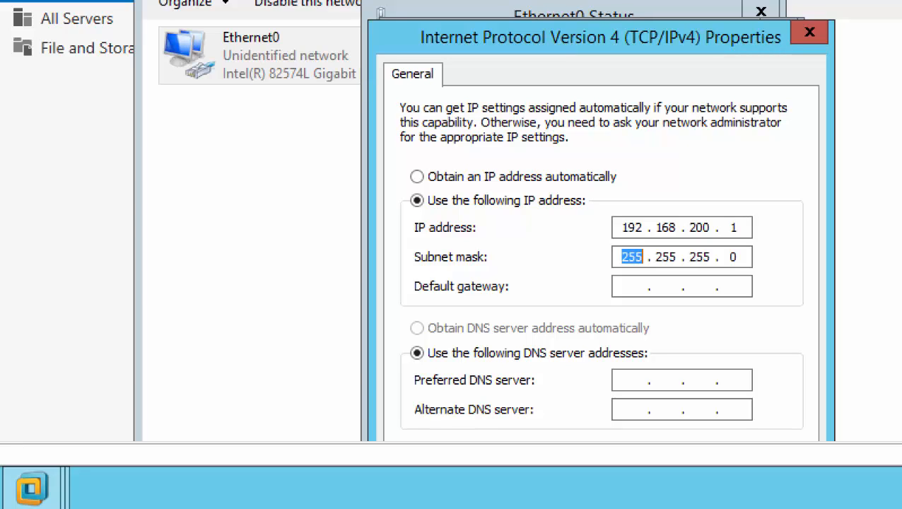
key(Tab)
text(192.168.200)
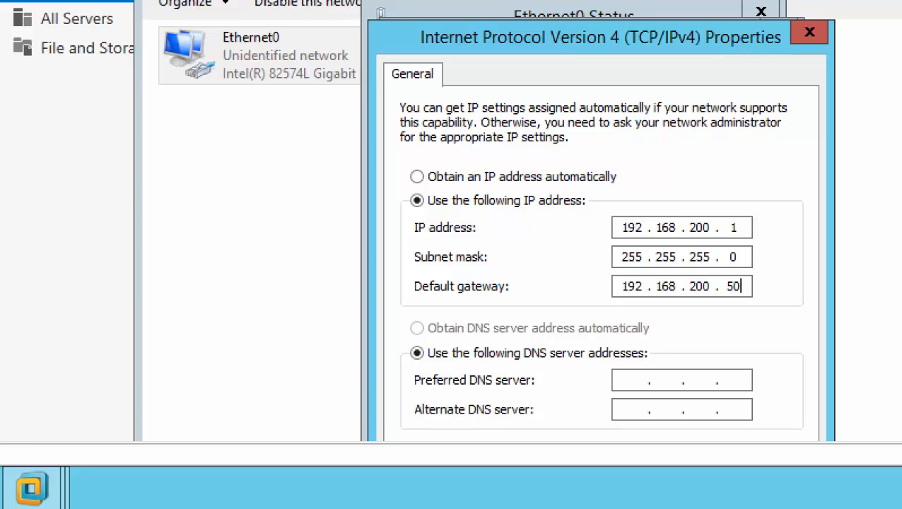
key(Tab)
key(Tab)
text(192 . 168 . 200)
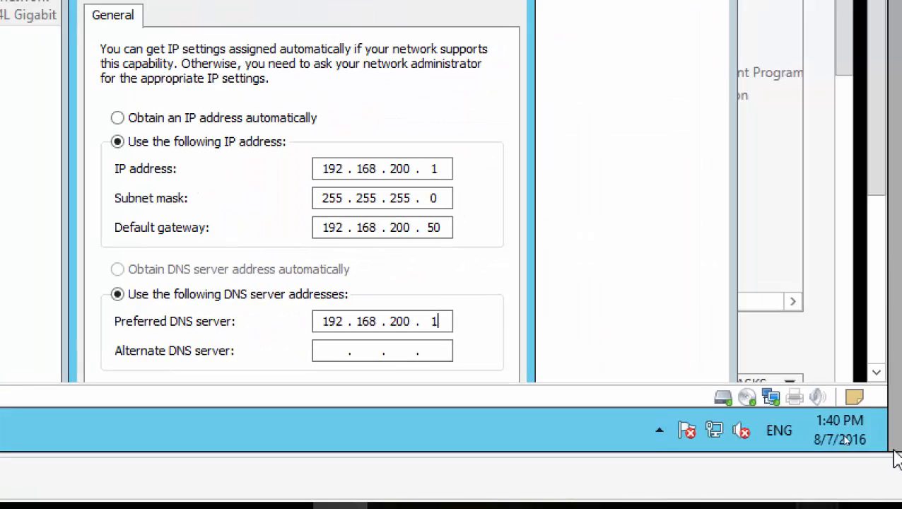
mouse_move(893, 434)
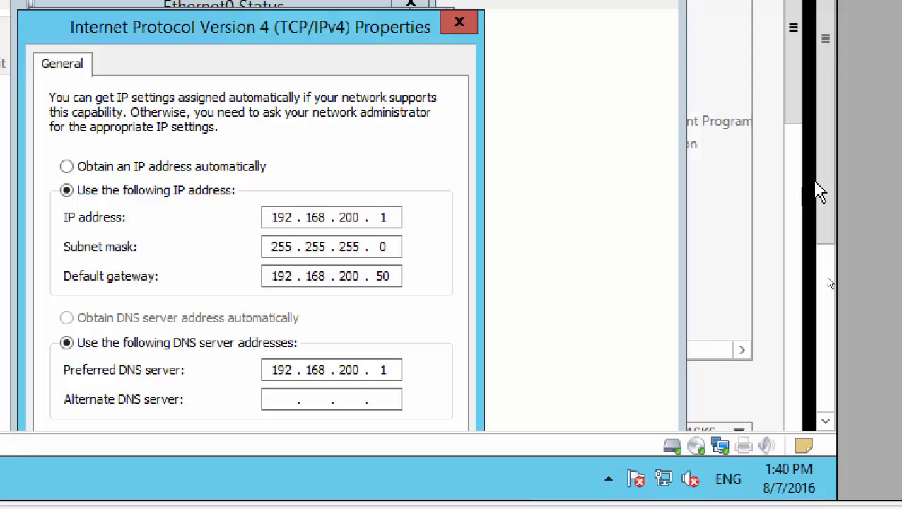
drag(828, 196, 818, 325)
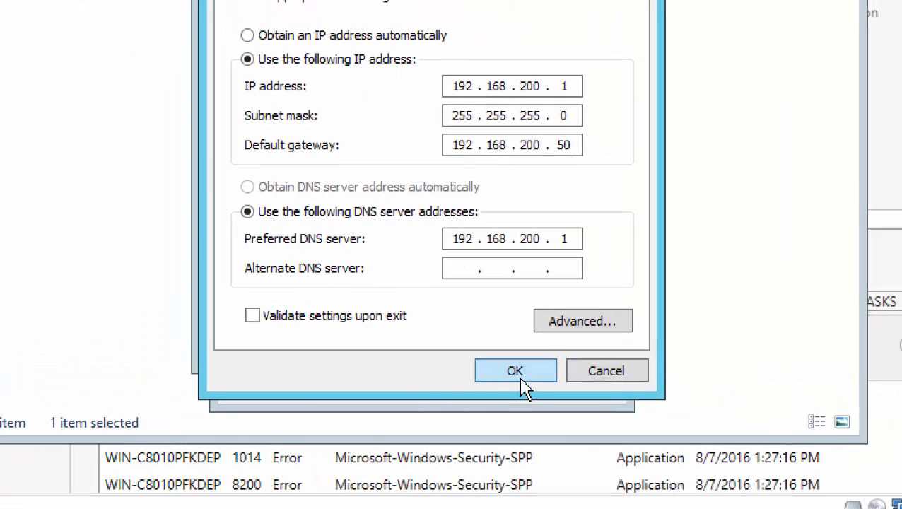
Confirm the IPv4 and adapter settings, close Ethernet0 status, and minimize Network Connections.
click(521, 375)
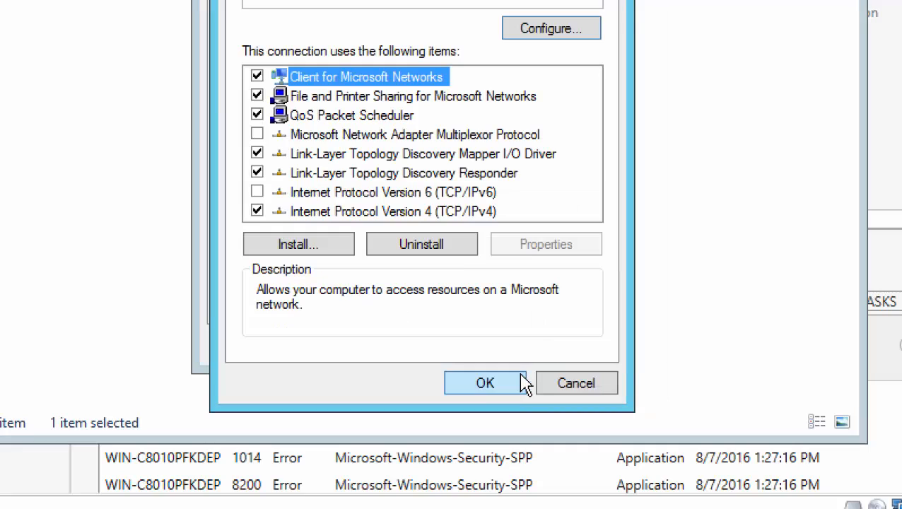
click(469, 387)
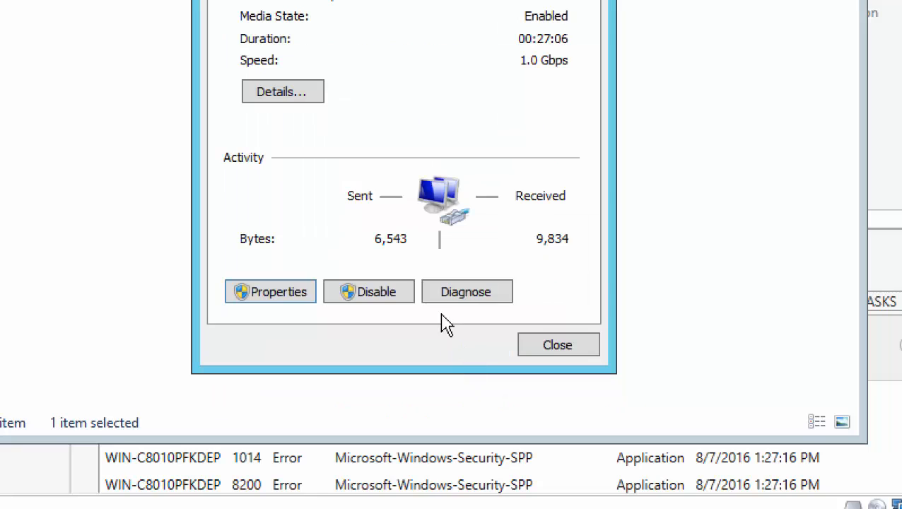
click(550, 346)
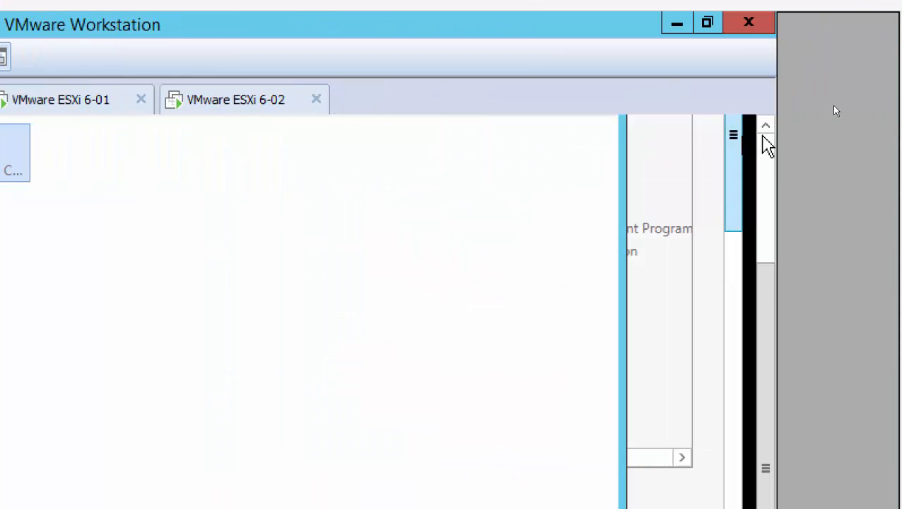
click(763, 150)
click(522, 211)
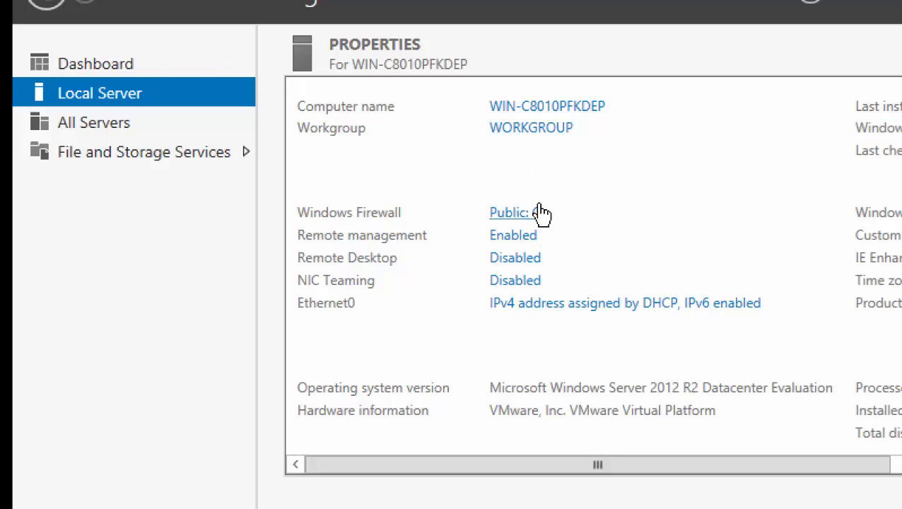
Open Ethernet0's IPv4 properties to review its static address 192.168.200.1.
click(609, 311)
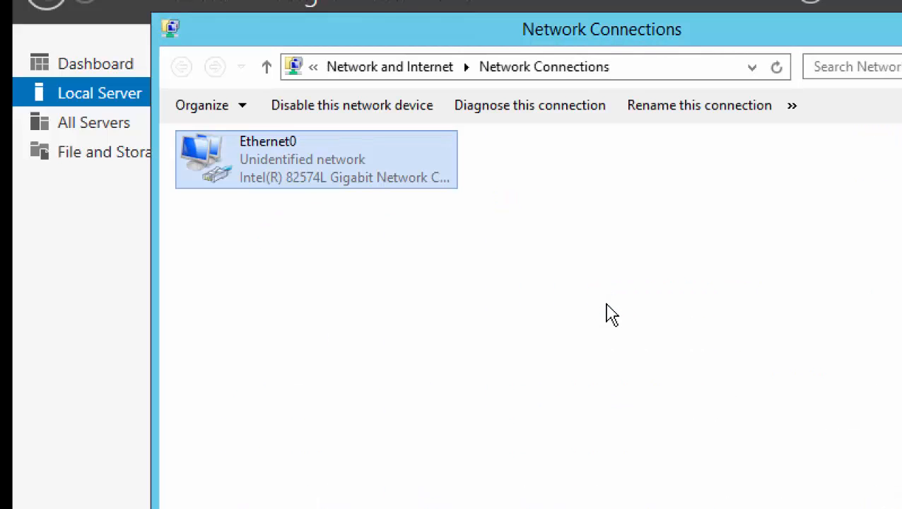
double_click(301, 180)
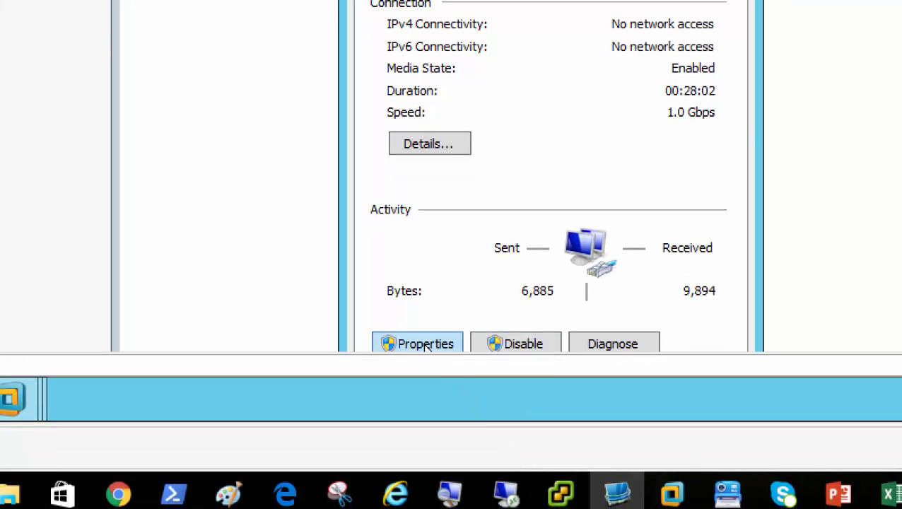
click(423, 345)
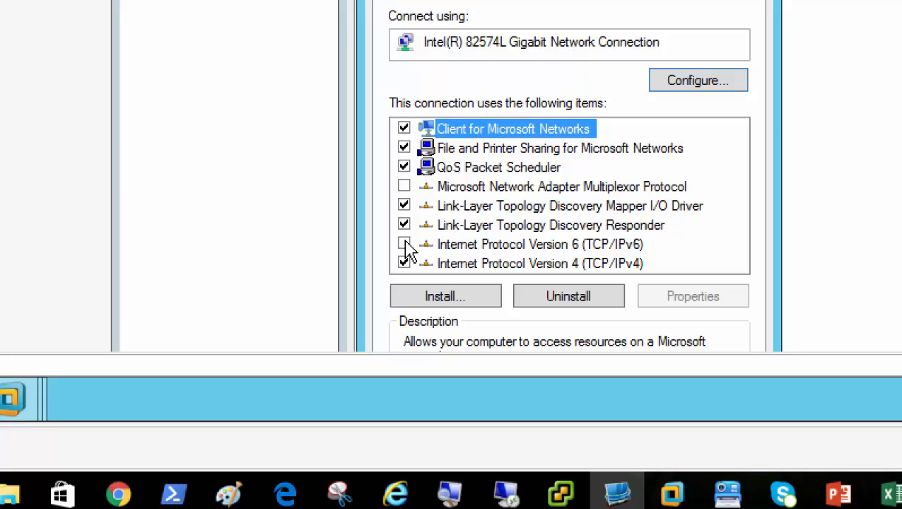
click(528, 266)
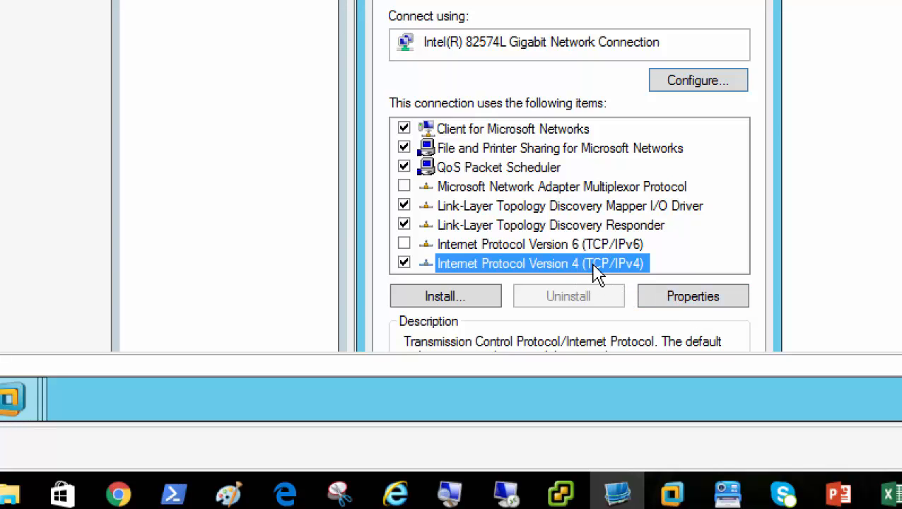
click(689, 302)
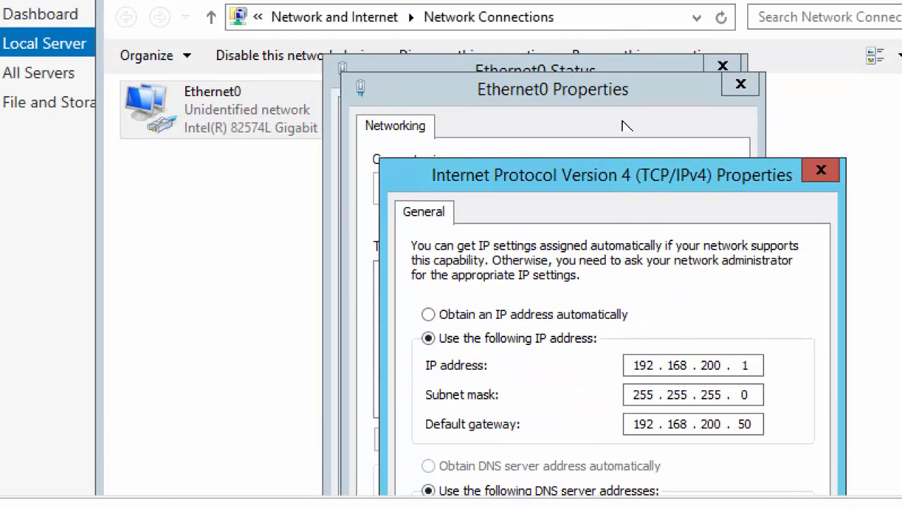
drag(609, 194, 572, 53)
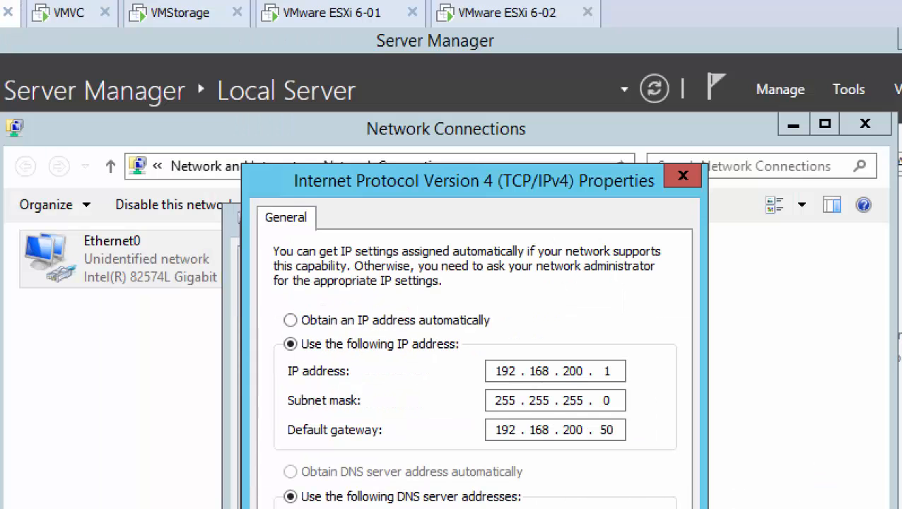
Close the IPv4, Ethernet0 Properties, Status and Network Connections windows without changes.
click(682, 177)
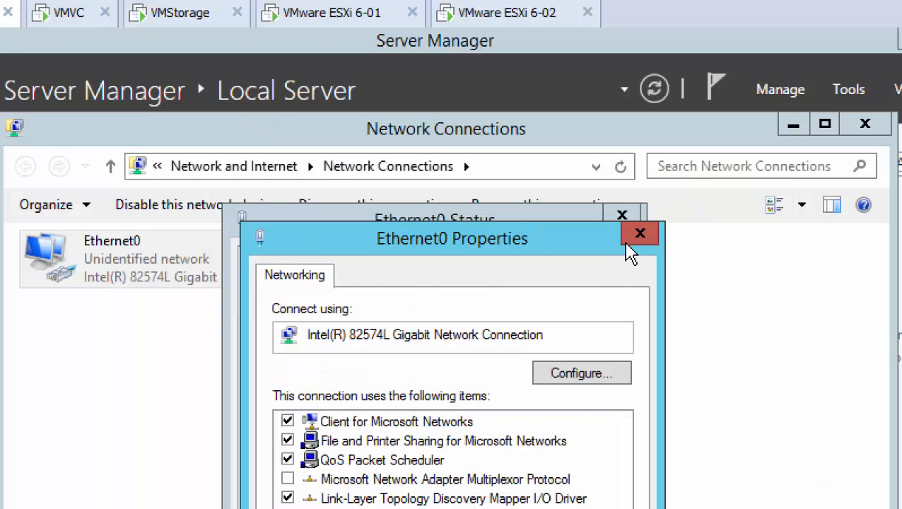
click(640, 234)
click(622, 215)
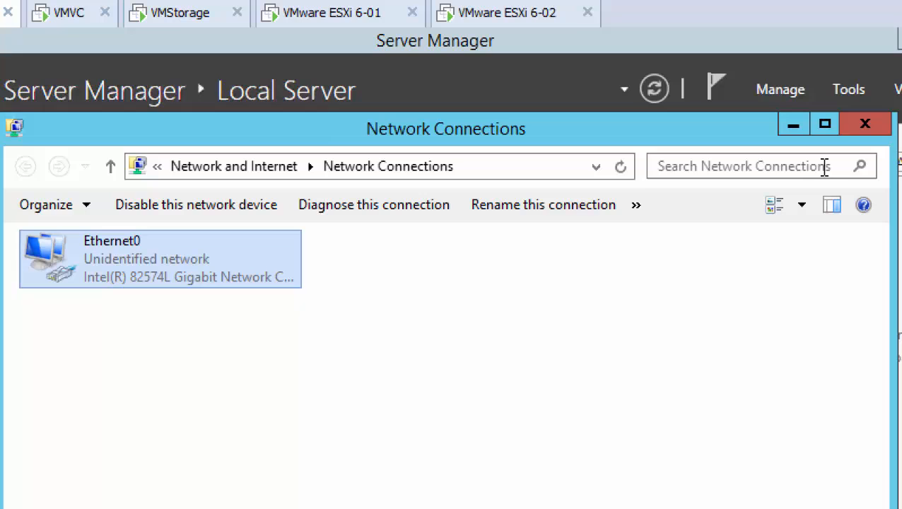
click(857, 135)
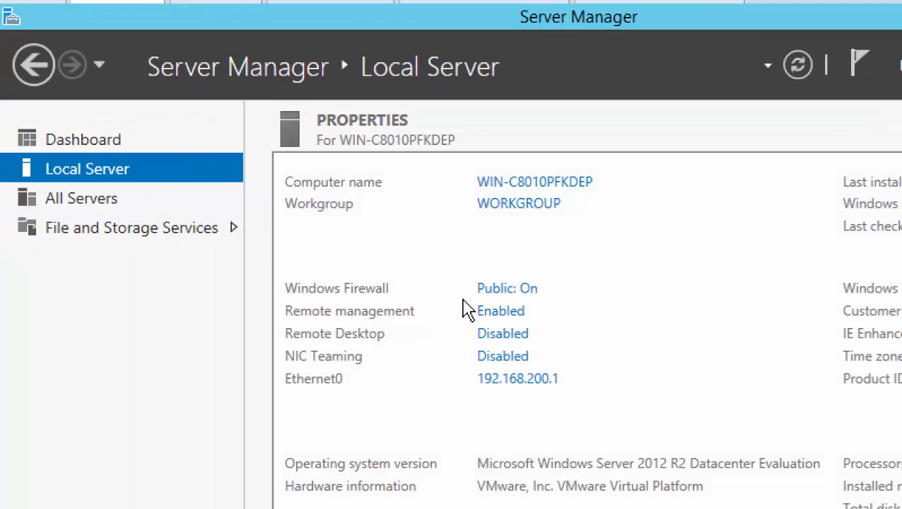
Select Turn off for private and public firewalls, then back out and close the firewall window.
click(506, 290)
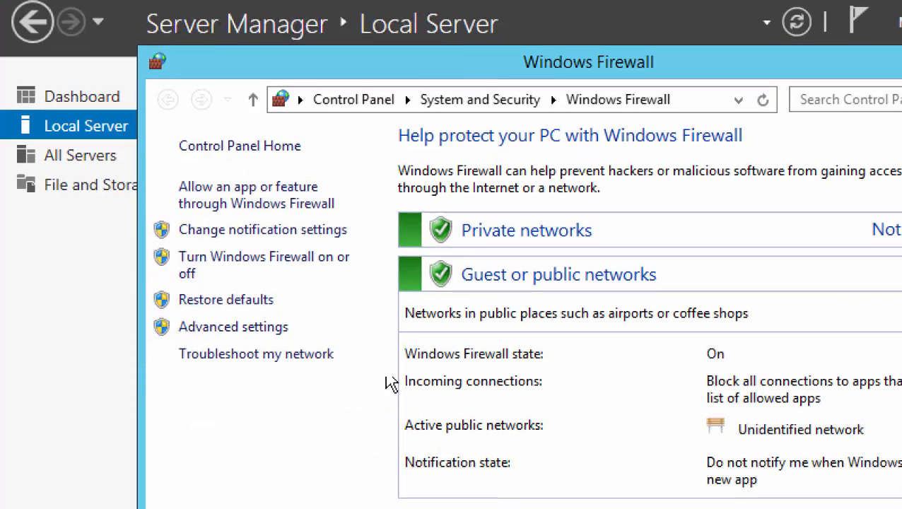
click(297, 256)
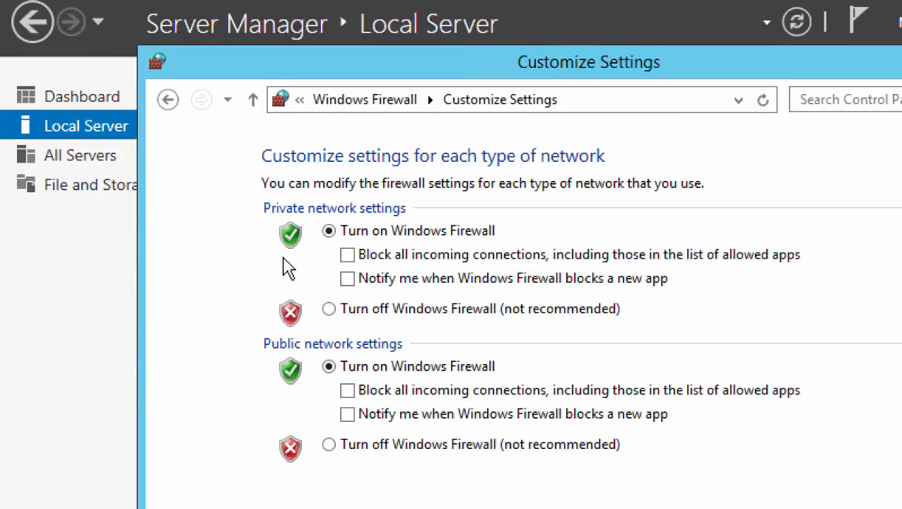
click(329, 310)
click(330, 445)
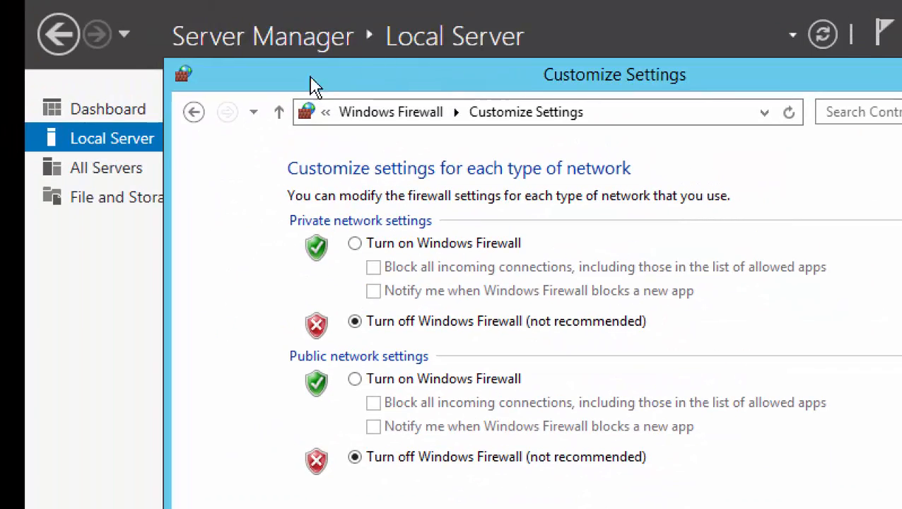
click(195, 113)
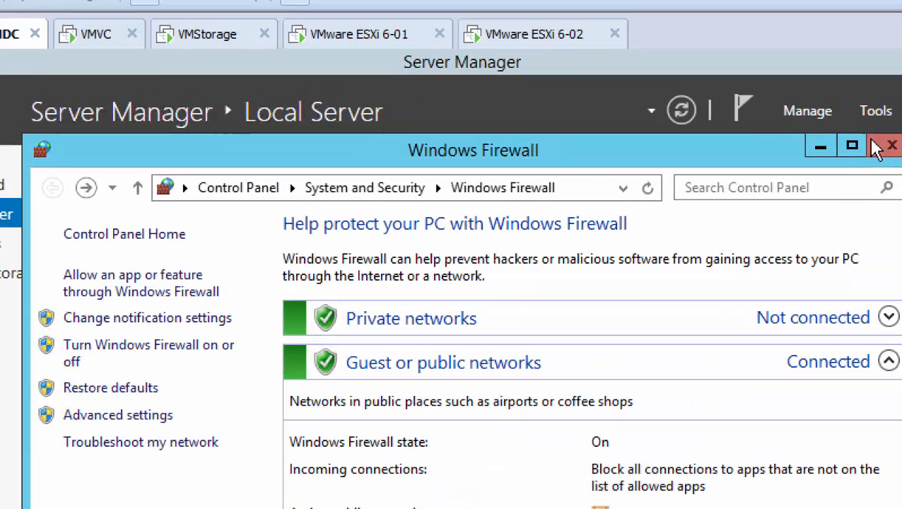
click(878, 147)
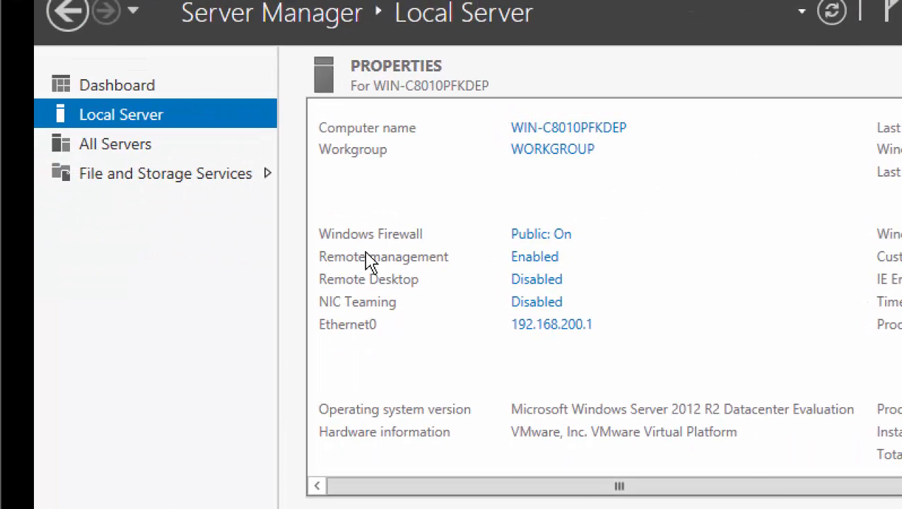
Reopen the firewall settings, turn off private and public networks, and apply with OK.
click(554, 237)
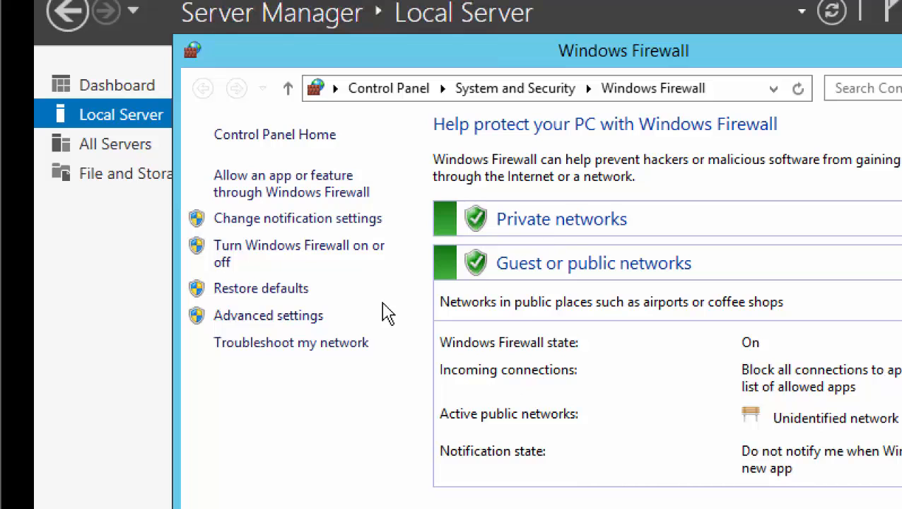
click(317, 256)
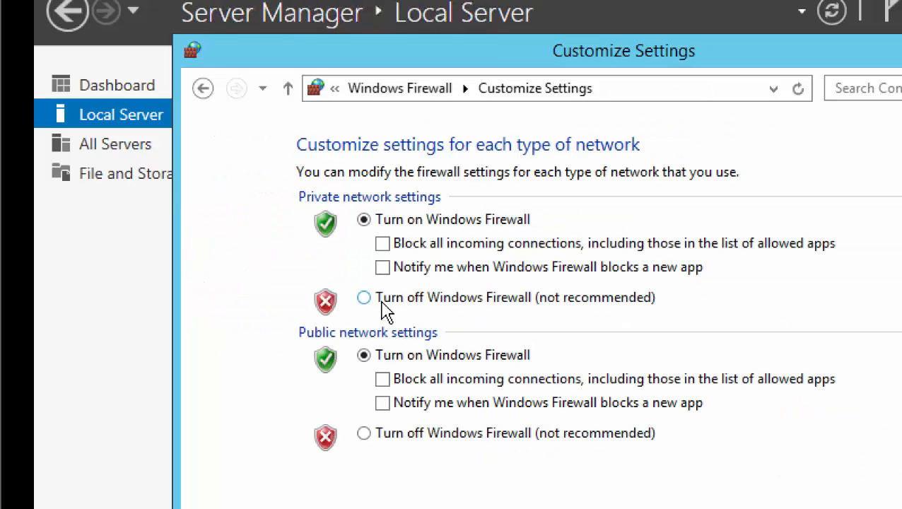
click(381, 299)
click(382, 433)
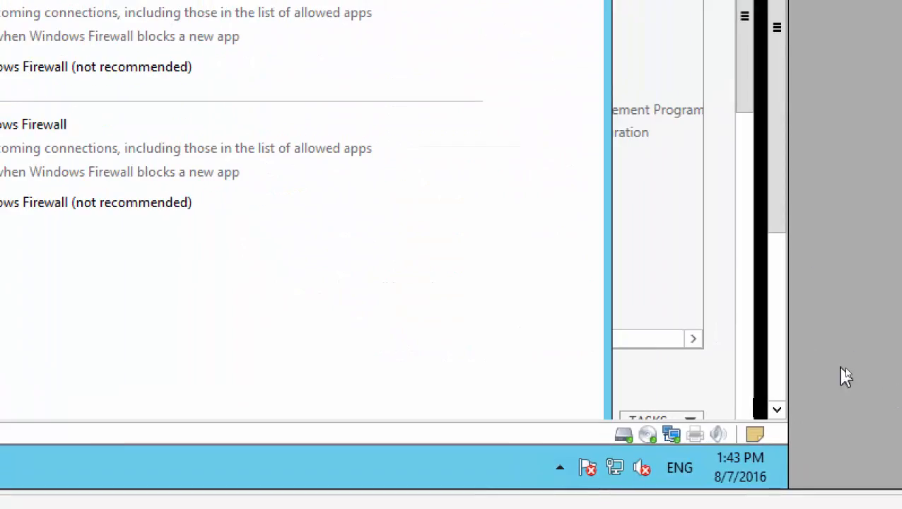
drag(785, 242, 791, 336)
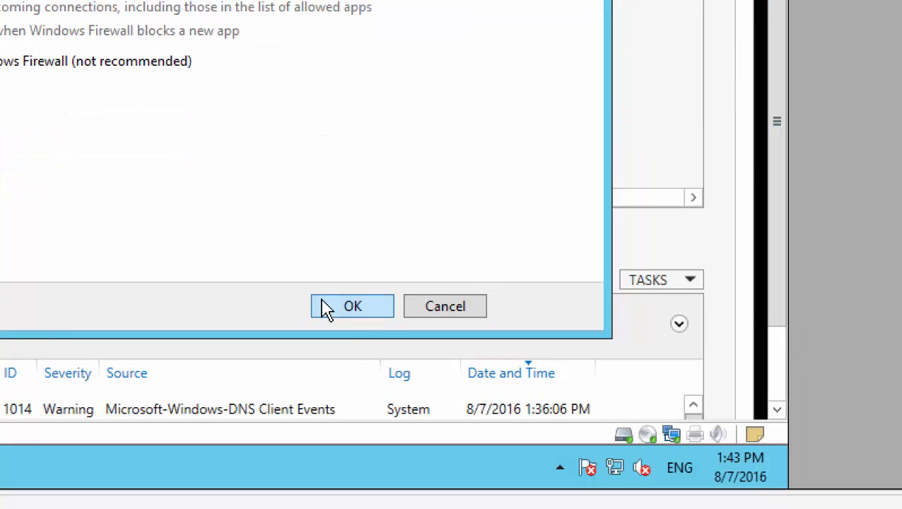
click(332, 315)
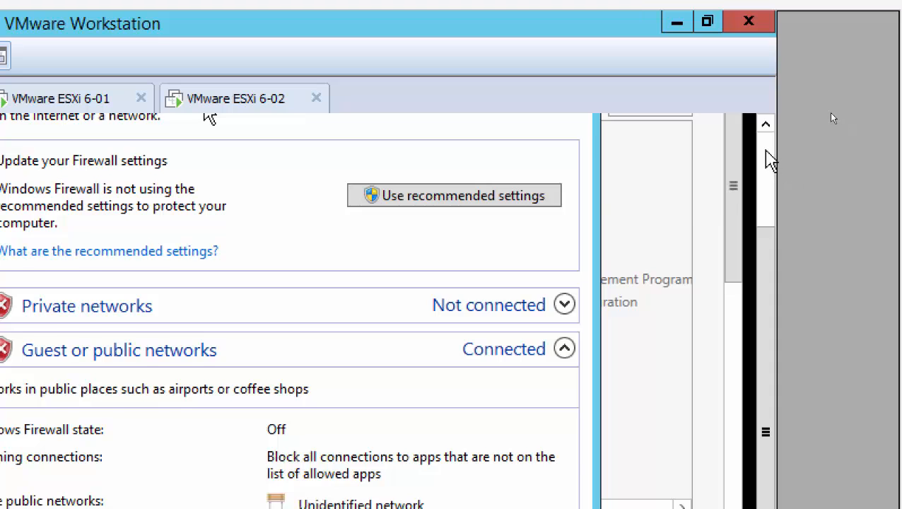
Close the Windows Firewall window to return to Local Server, now showing Public: Off.
click(557, 123)
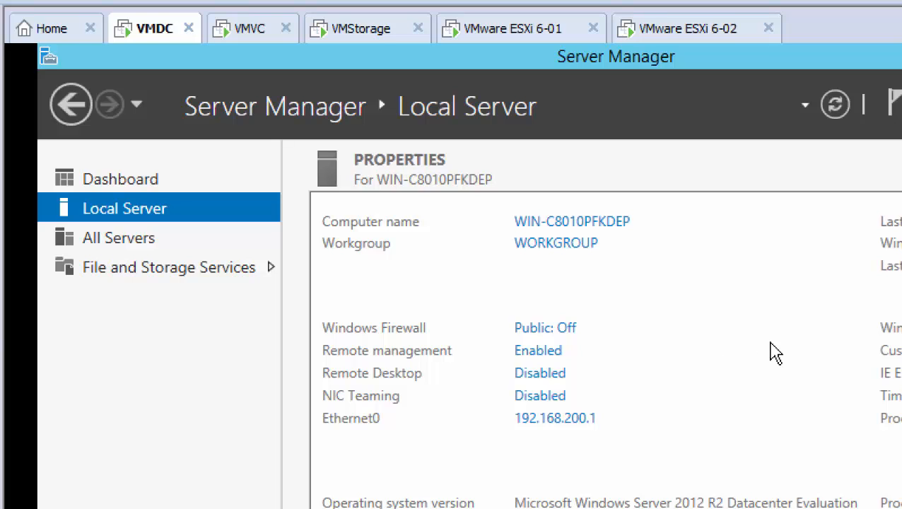
Enter VMDC as the computer name, then cancel and close System Properties.
click(562, 224)
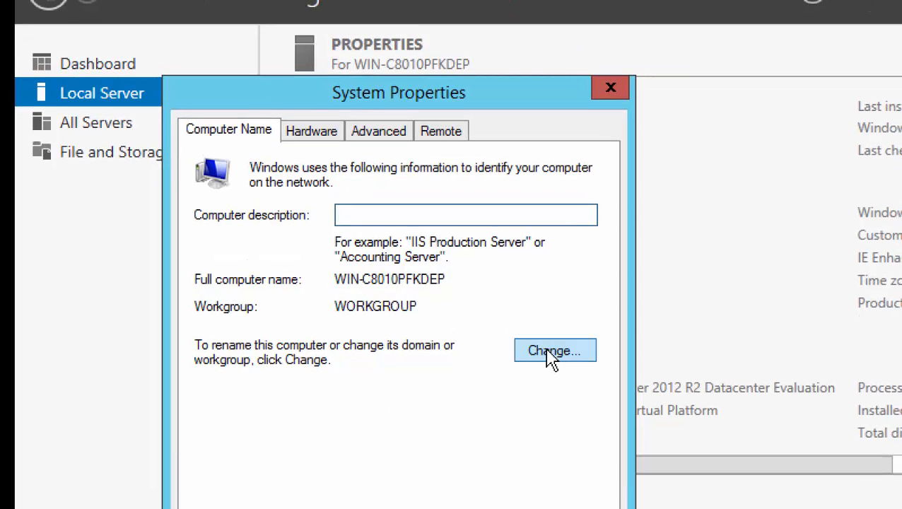
click(567, 397)
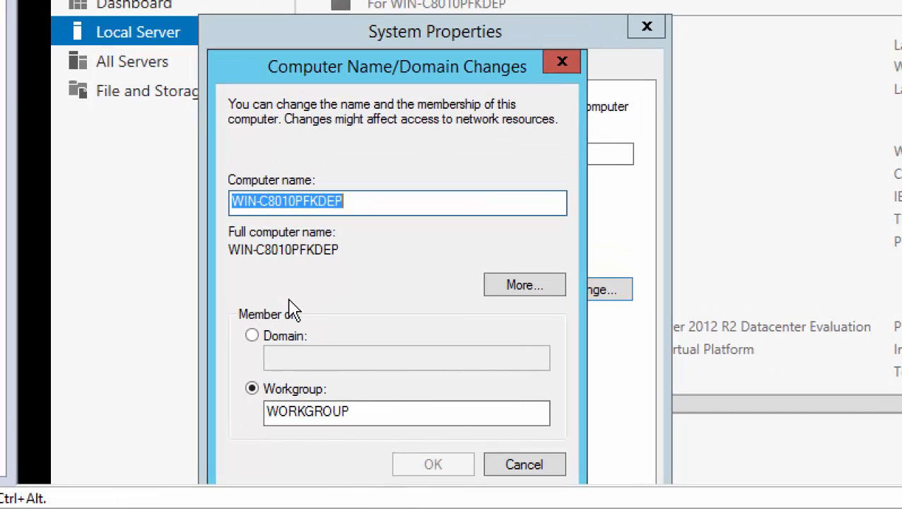
text(VMDC)
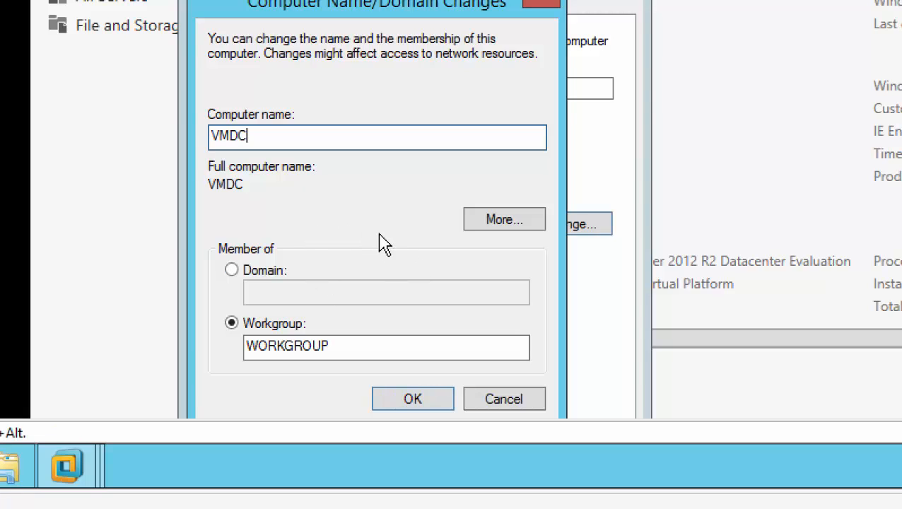
click(506, 400)
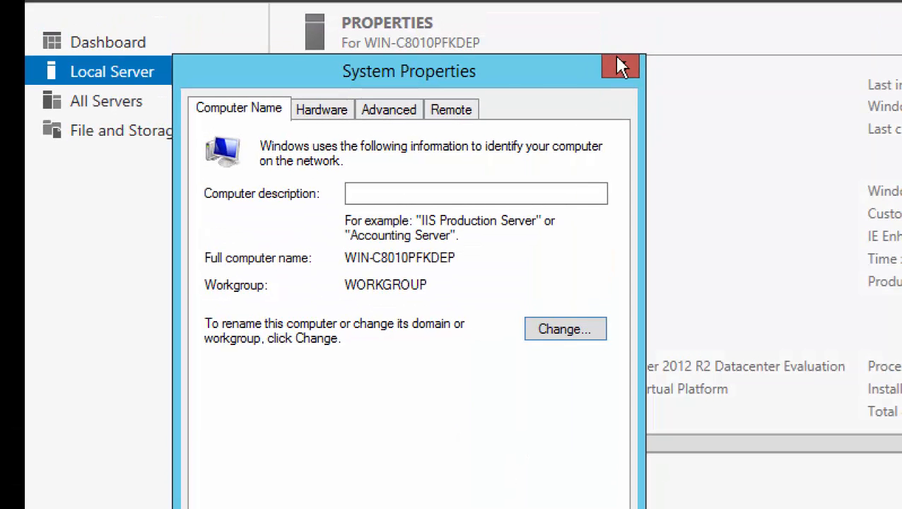
click(615, 56)
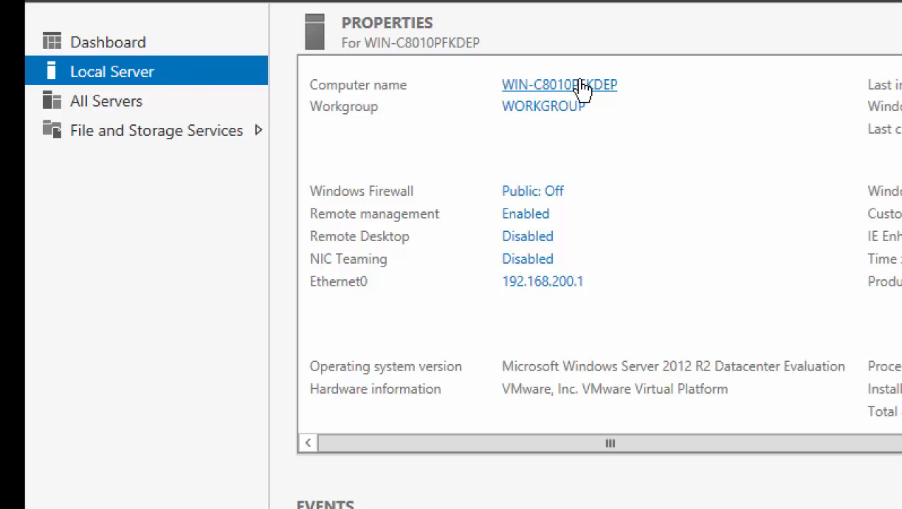
Rename the computer to VMDC, acknowledge the restart notice, and close System Properties.
click(543, 90)
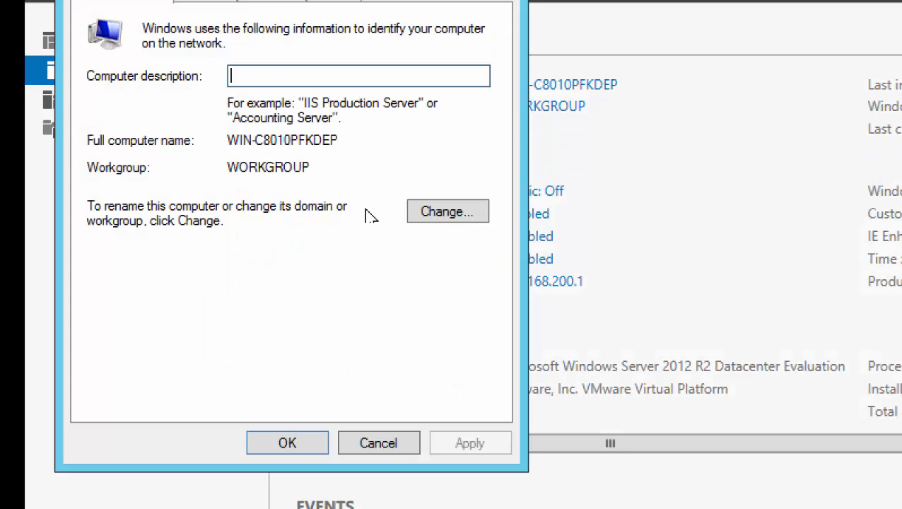
click(438, 215)
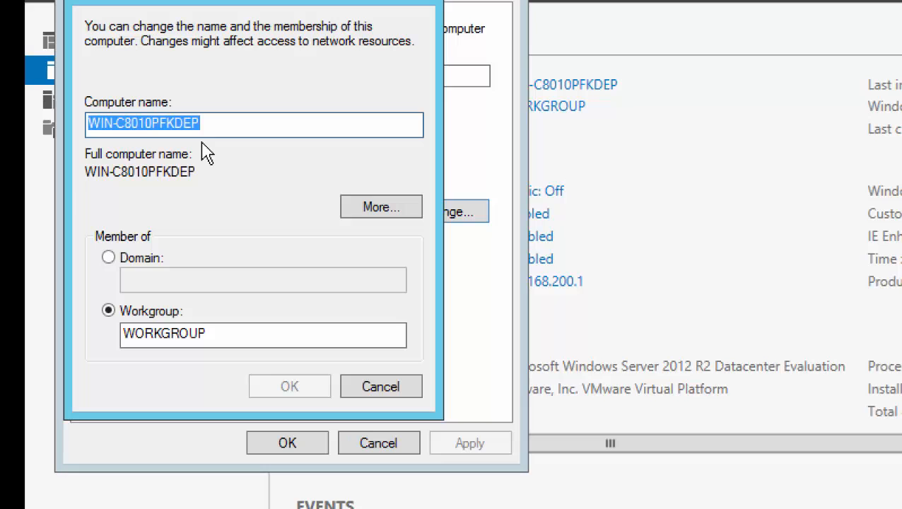
text(VMDC)
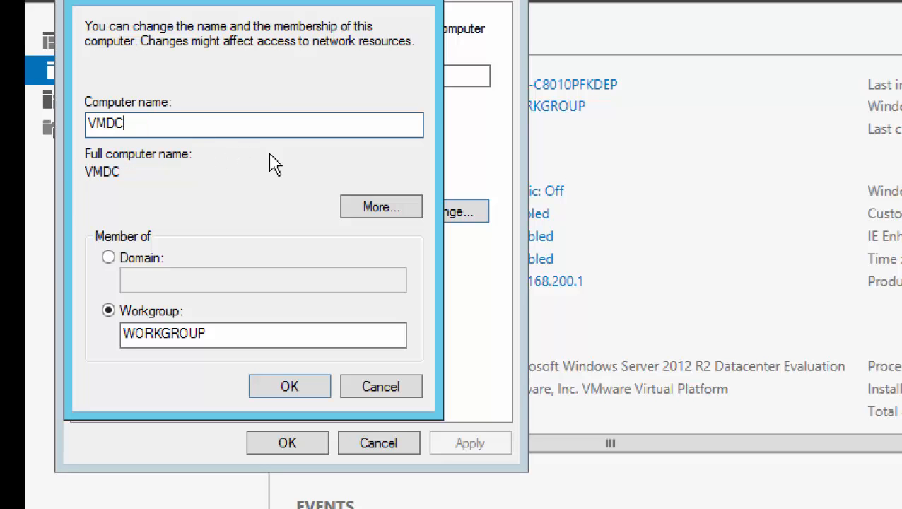
click(278, 385)
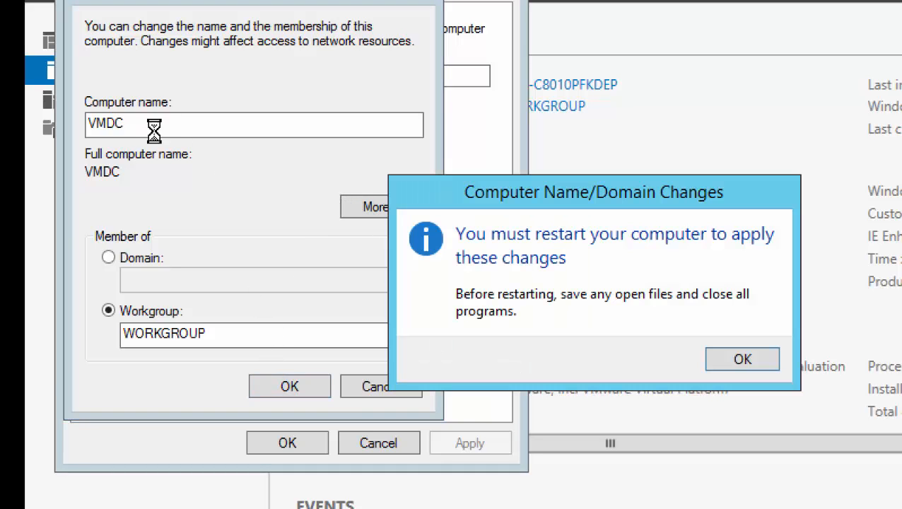
click(740, 367)
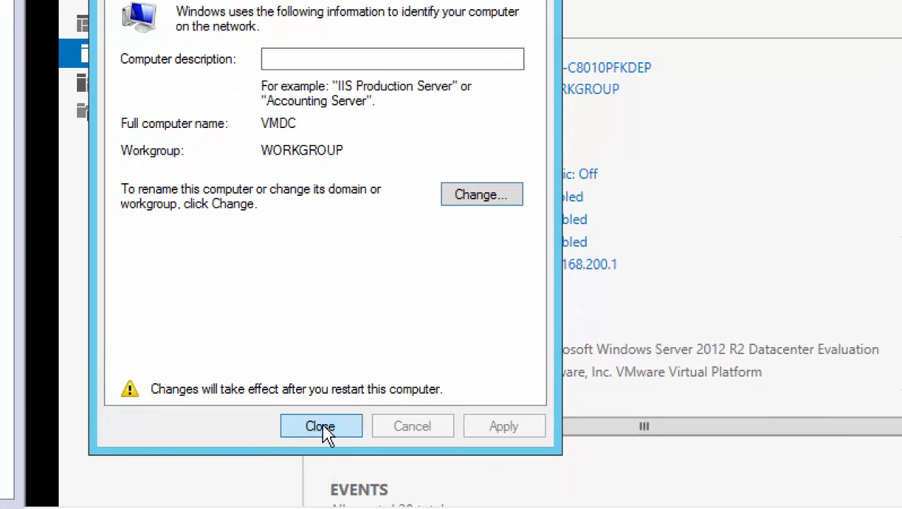
click(322, 427)
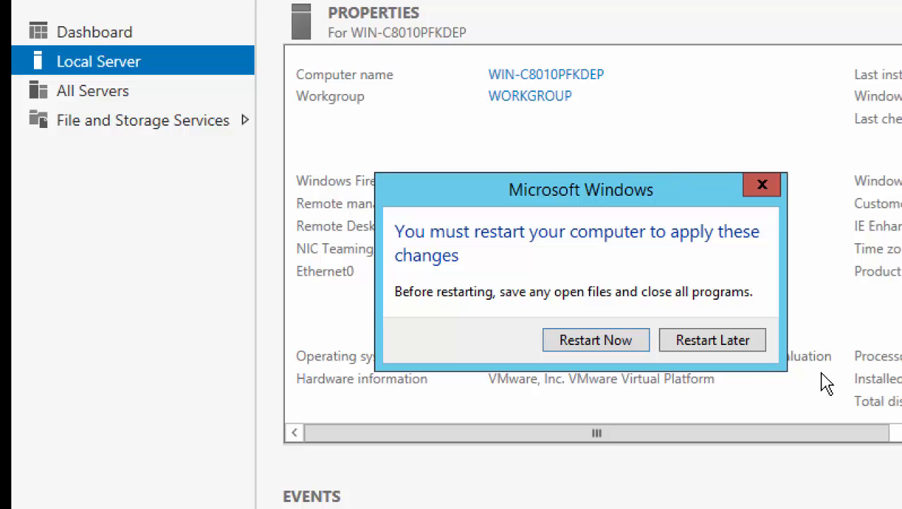
Choose Restart Later and scroll Properties to reveal the (UTC-08:00) Pacific Time zone entry.
click(724, 340)
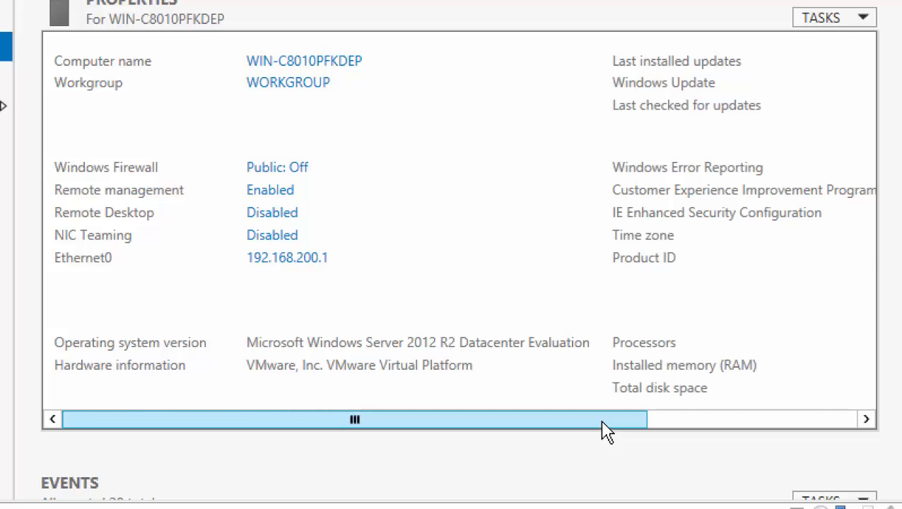
drag(607, 431, 899, 437)
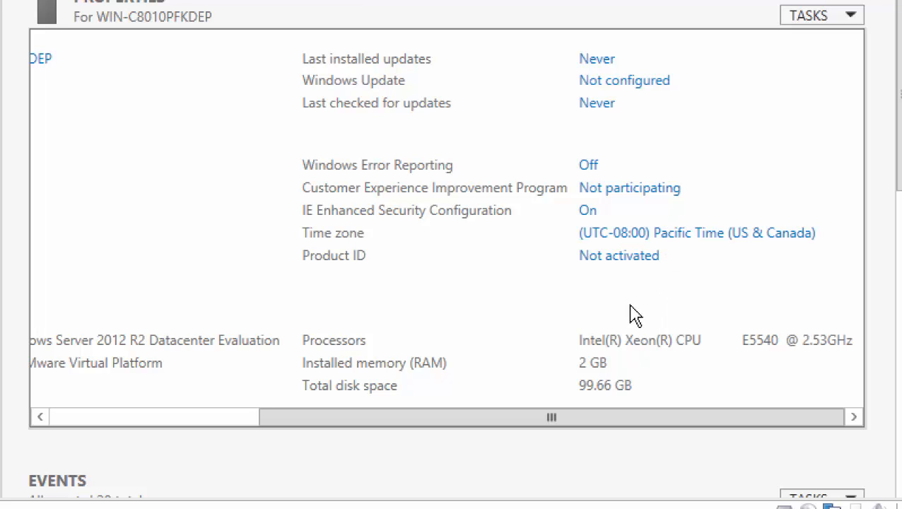
drag(579, 424, 232, 433)
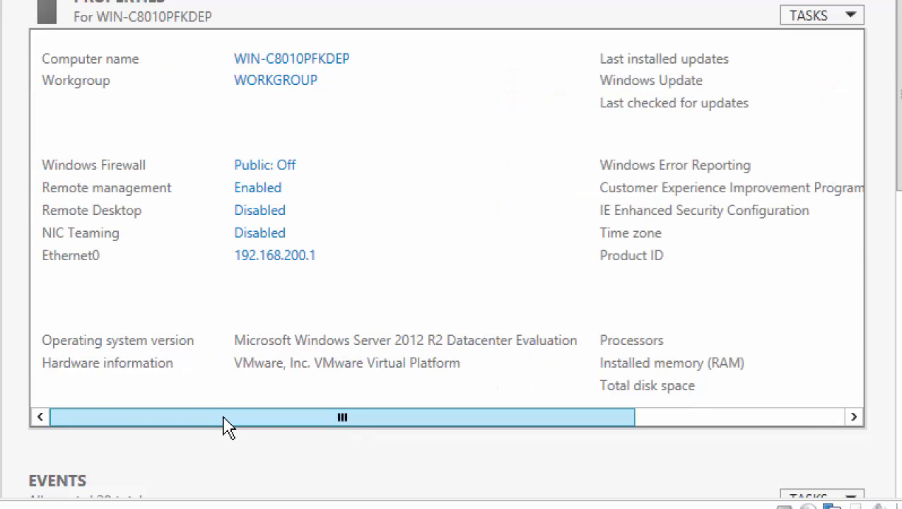
drag(222, 417, 63, 415)
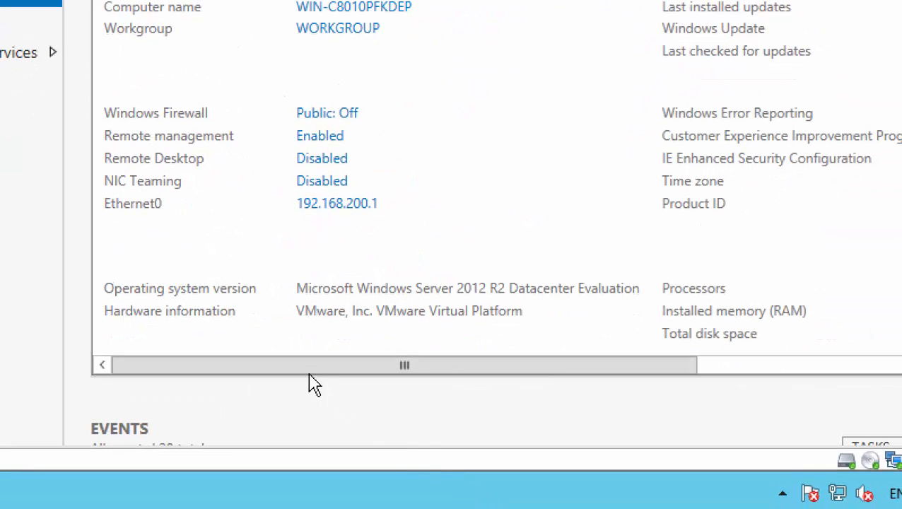
drag(373, 368, 707, 375)
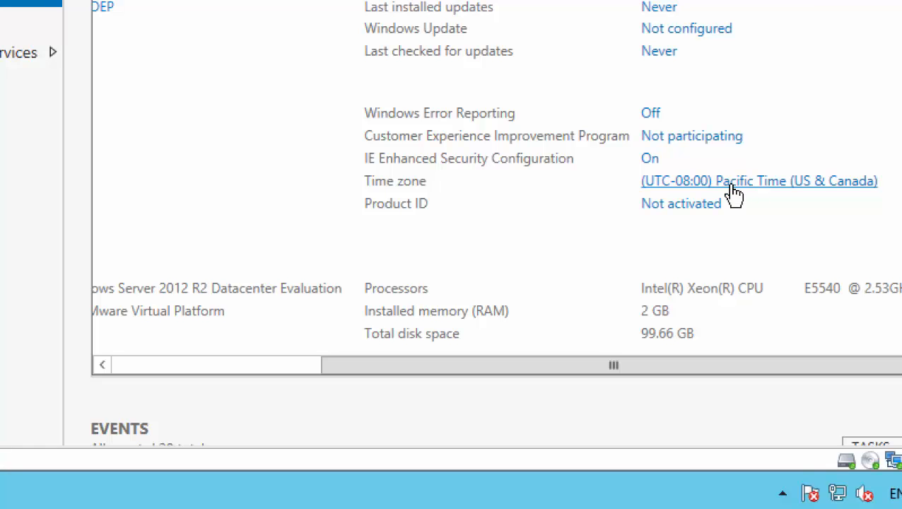
Change the guest's time zone to (UTC-05:00) Eastern Time (US & Canada) and confirm.
click(733, 186)
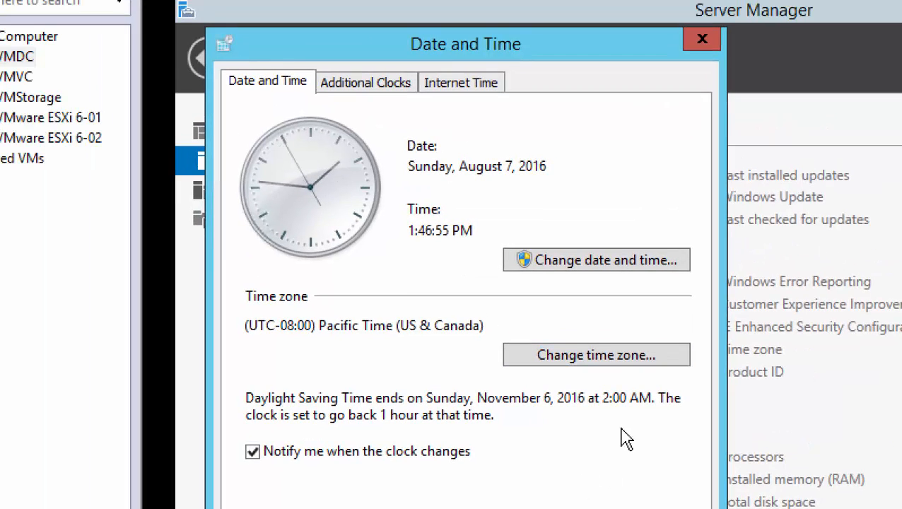
click(597, 359)
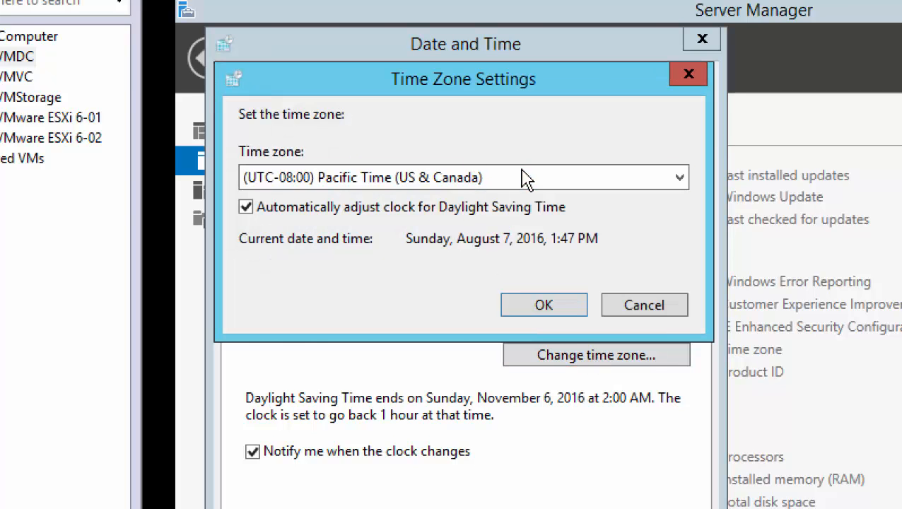
click(566, 185)
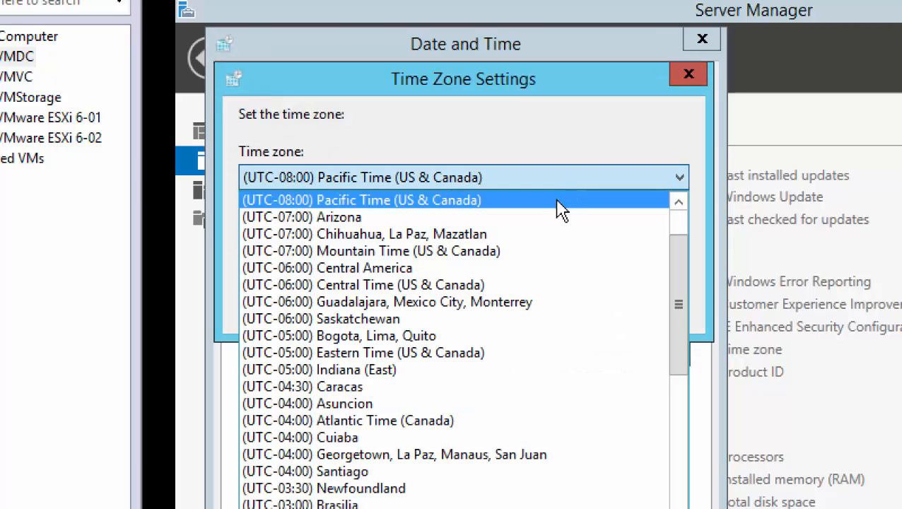
click(470, 353)
click(561, 310)
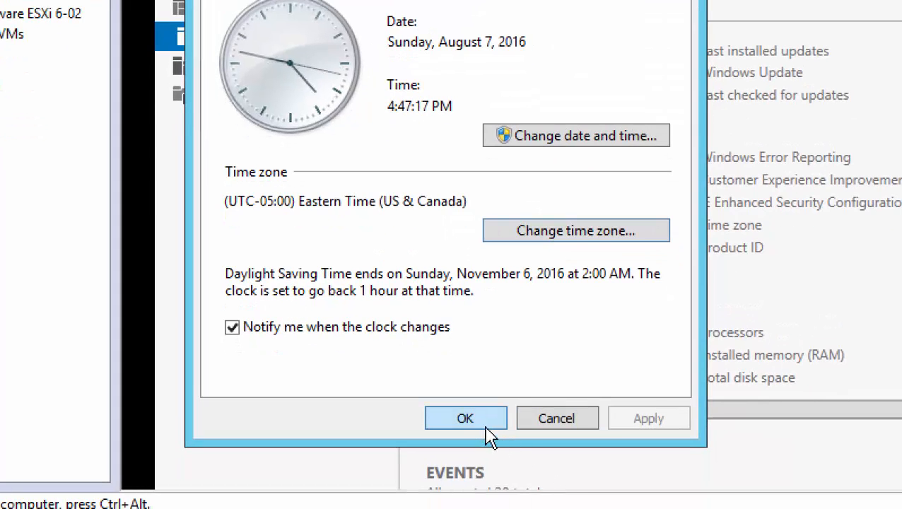
click(486, 428)
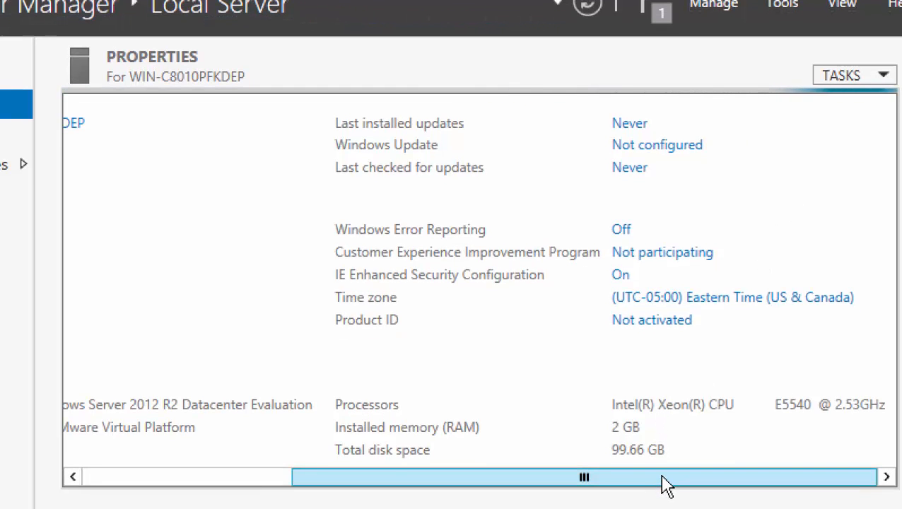
drag(657, 486, 294, 472)
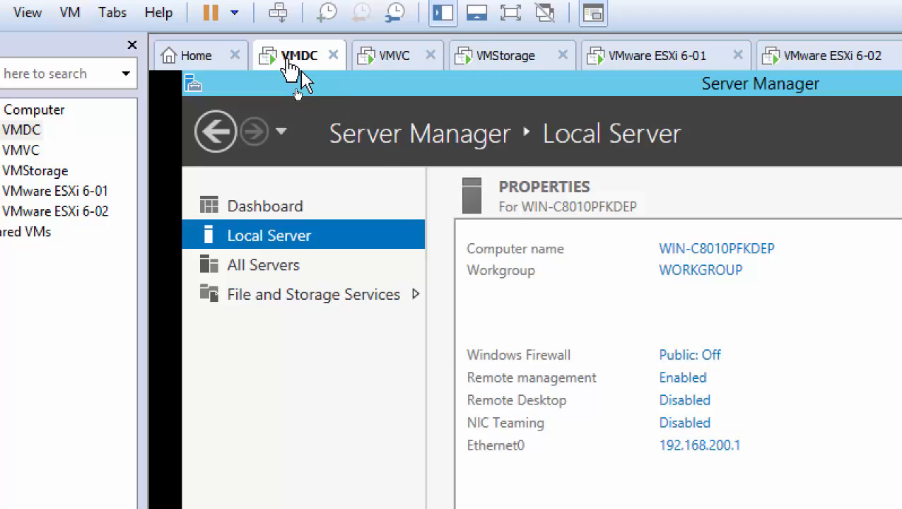
Open VMDC's Virtual Machine Settings and select Network Adapter, currently on VMnet1 (Host-only).
right_click(288, 62)
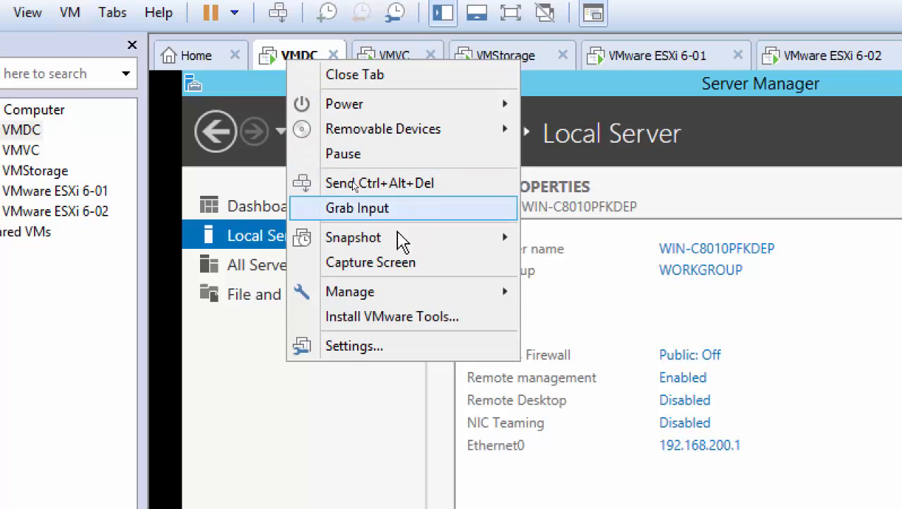
click(415, 357)
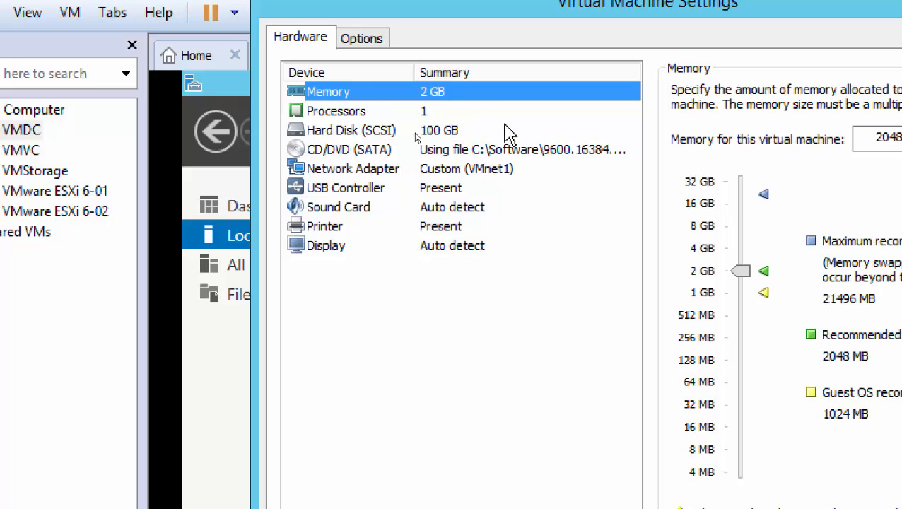
click(477, 177)
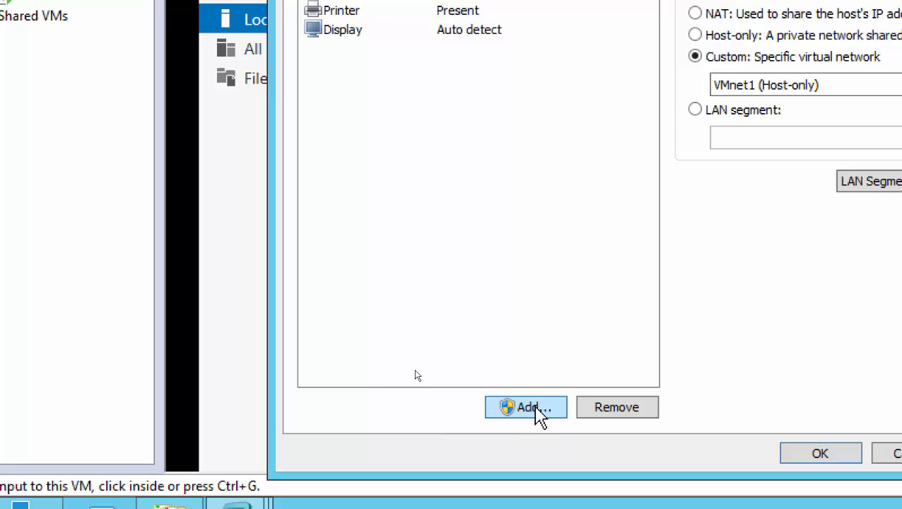
Add a second network adapter on custom VMnet8 (NAT) and save the VM settings.
click(536, 410)
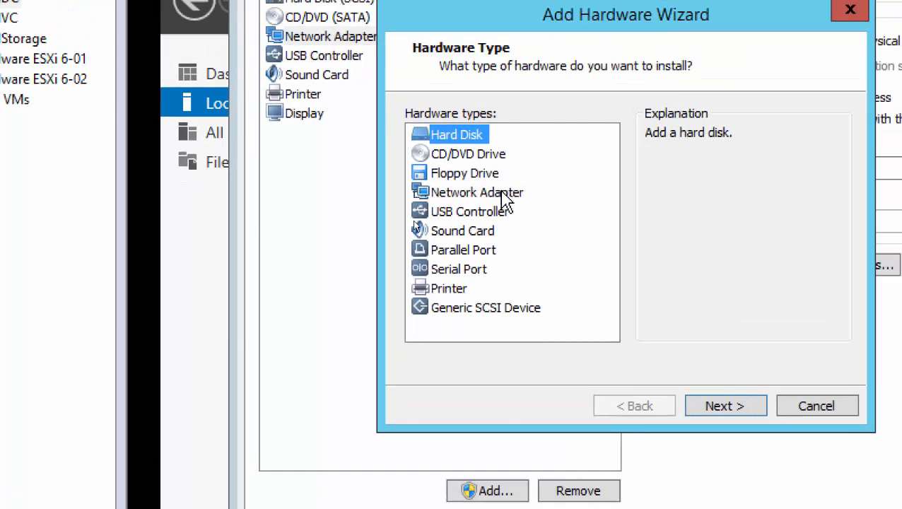
click(505, 200)
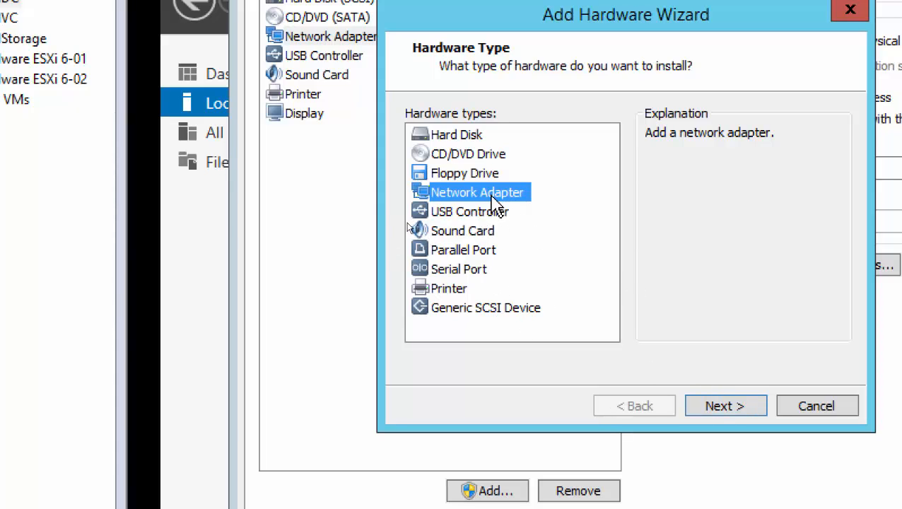
click(732, 407)
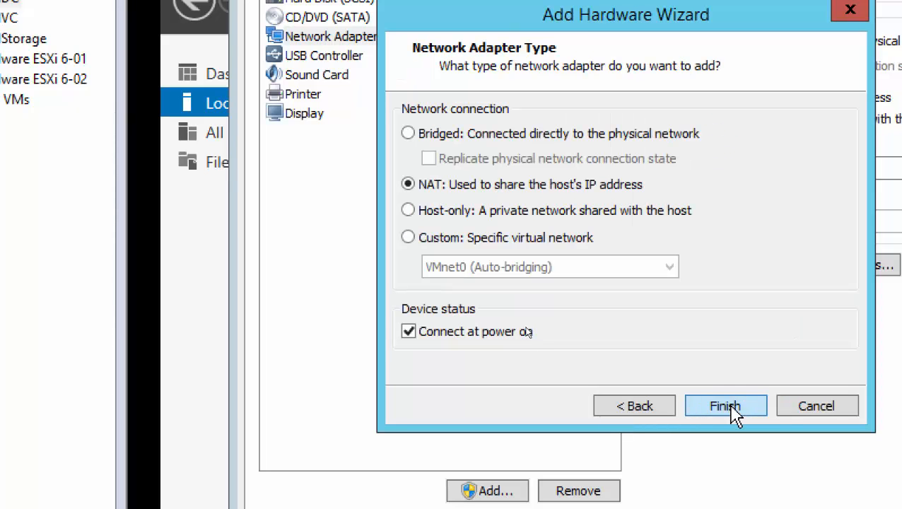
click(459, 246)
click(469, 268)
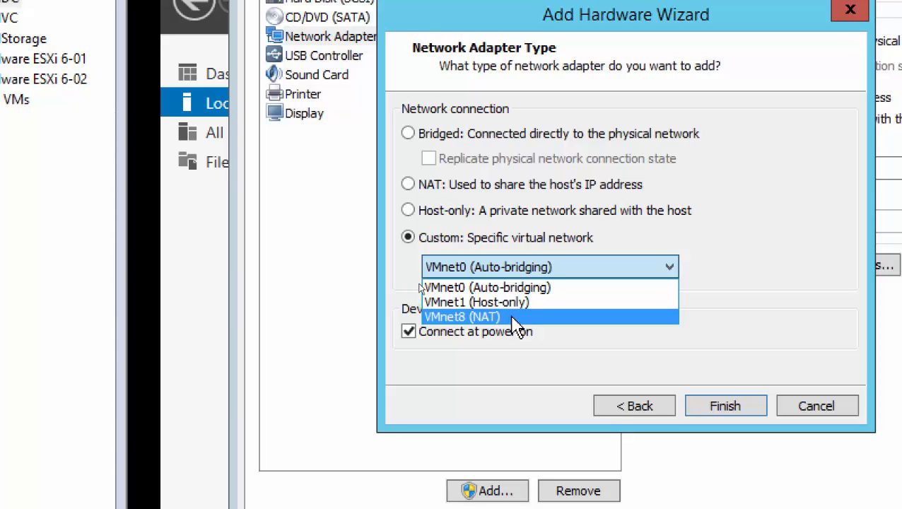
click(782, 210)
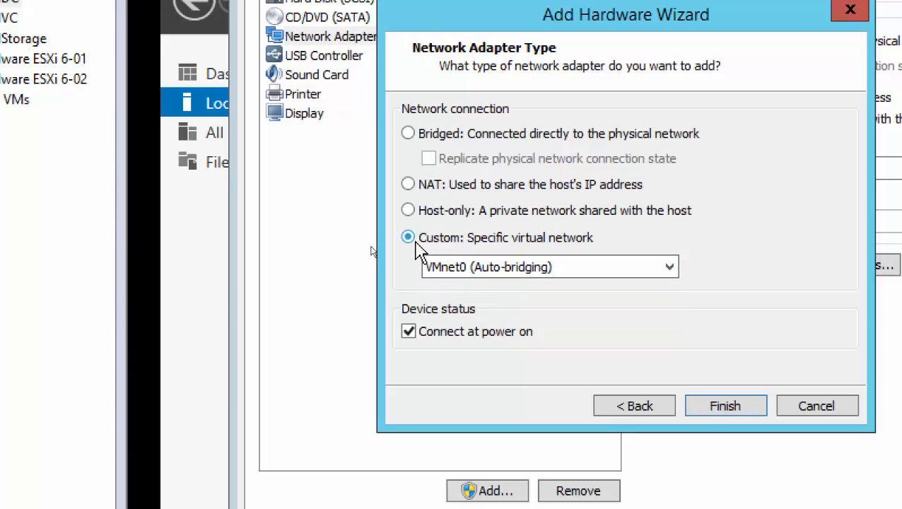
click(464, 272)
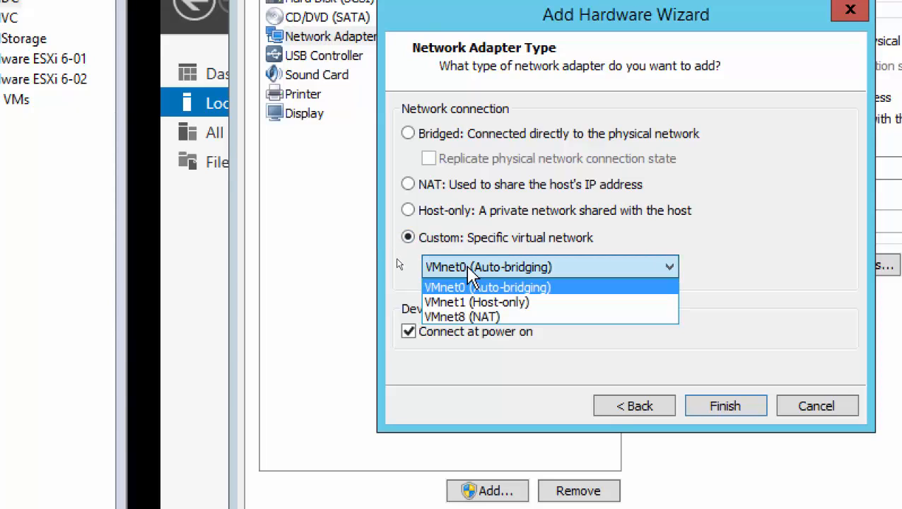
click(472, 318)
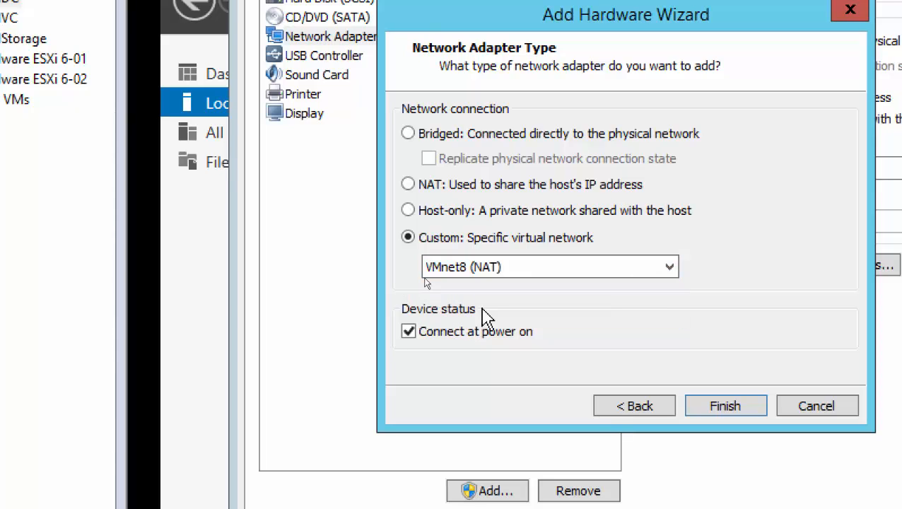
click(725, 406)
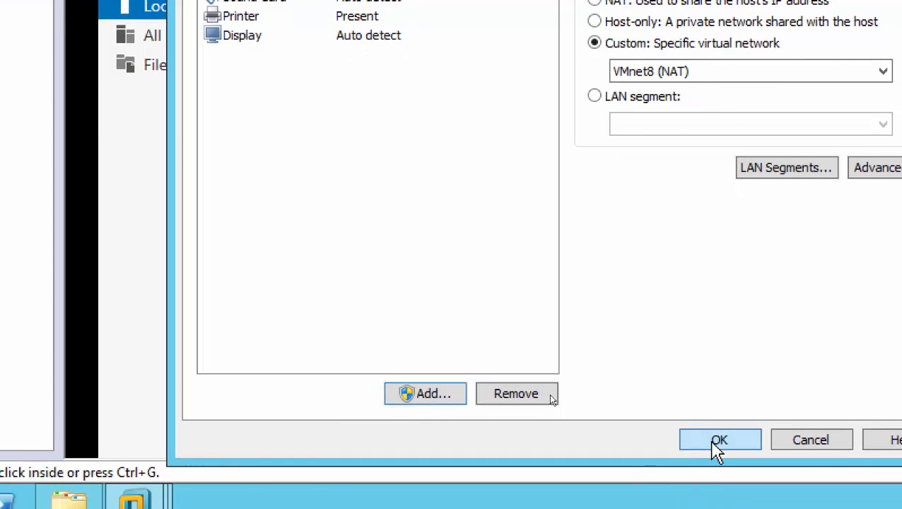
click(713, 442)
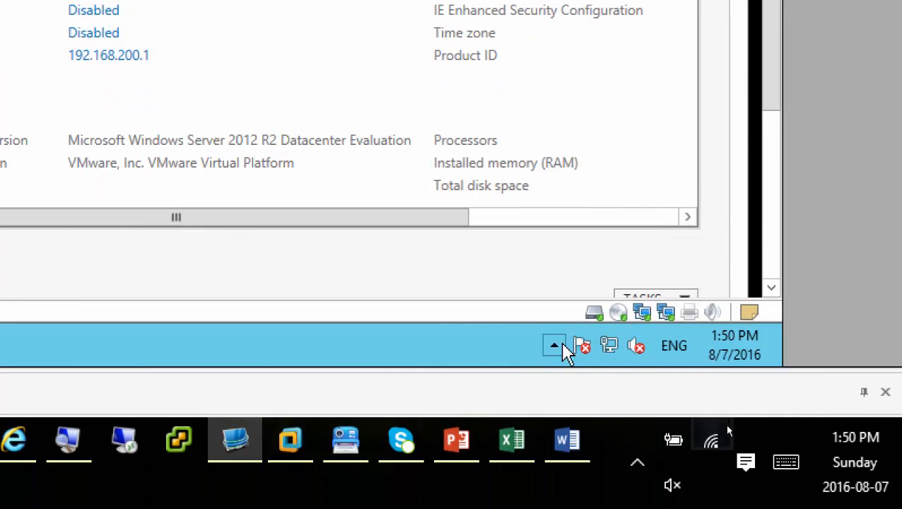
Choose Yes in the Networks panel so the server finds PCs and devices.
click(615, 356)
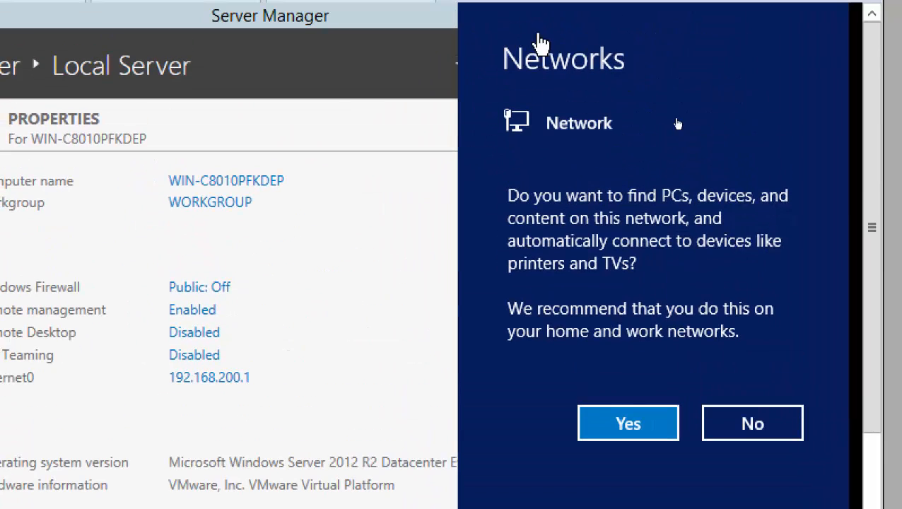
click(629, 436)
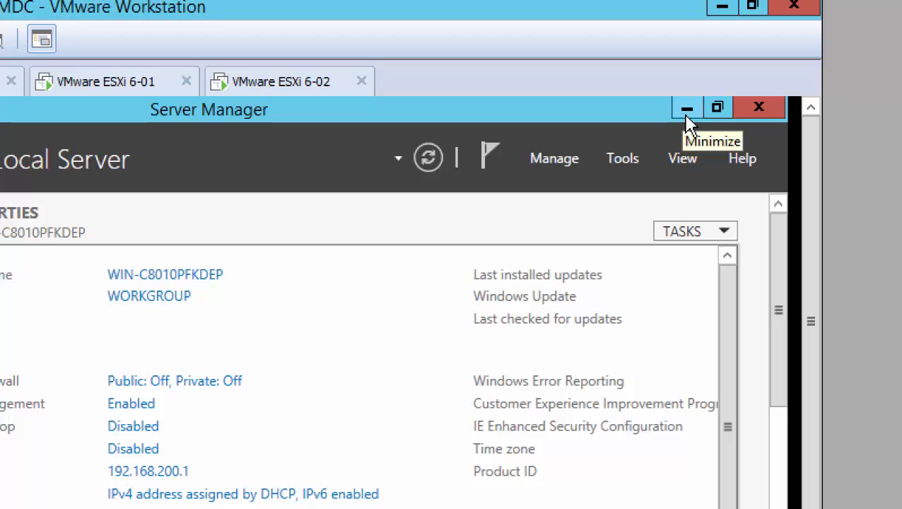
Minimize Server Manager and refresh the guest's Windows Server 2012 R2 desktop.
click(686, 115)
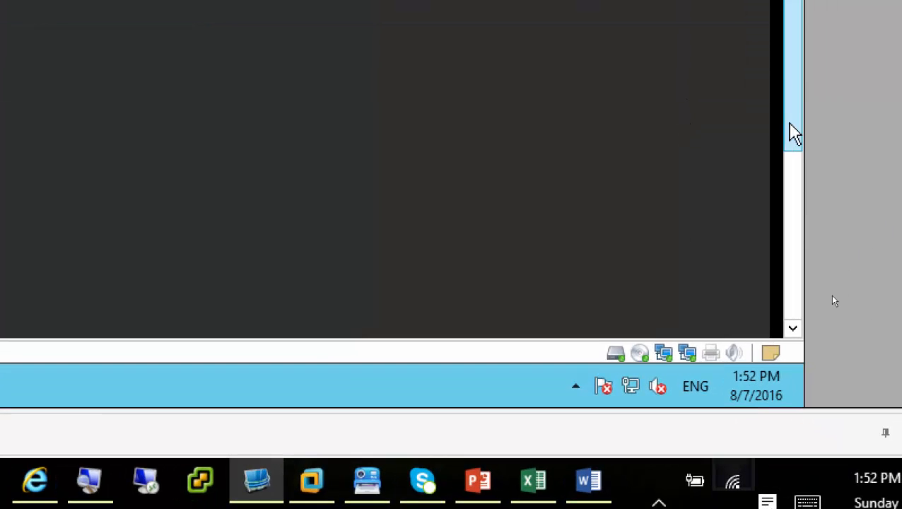
drag(796, 138, 793, 302)
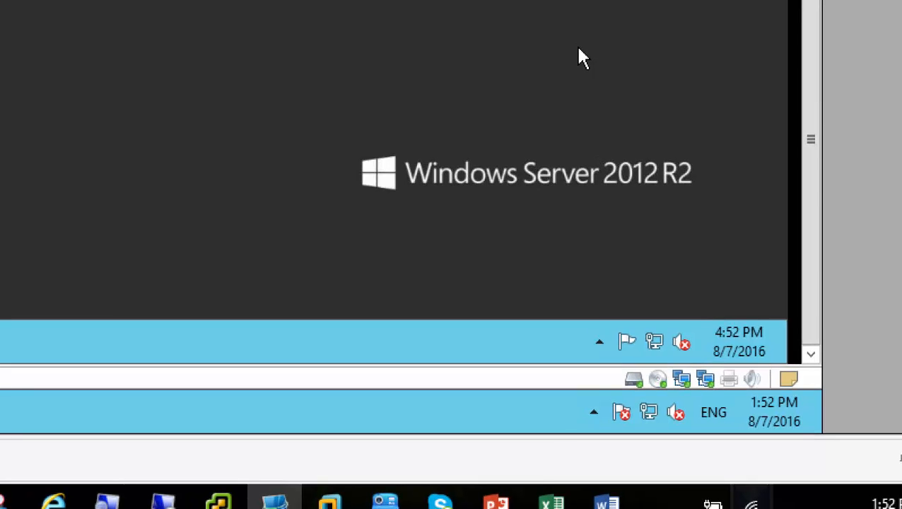
right_click(569, 42)
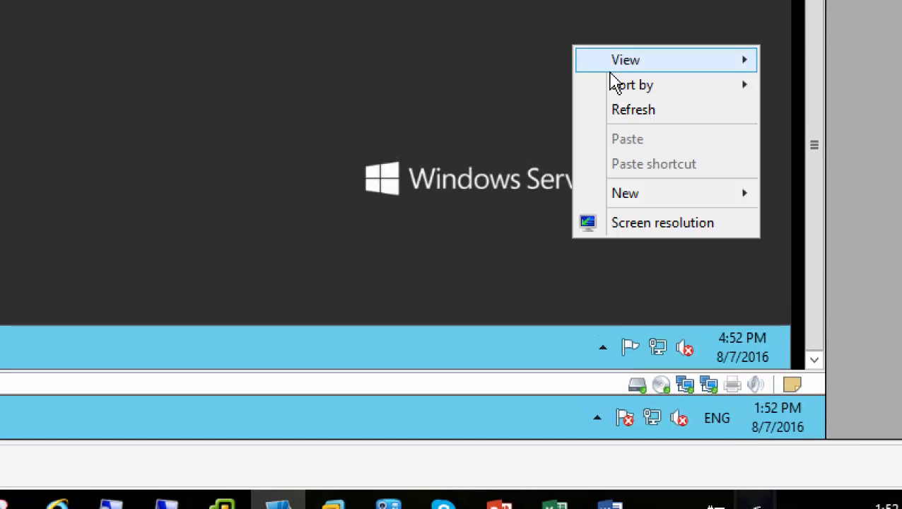
click(639, 114)
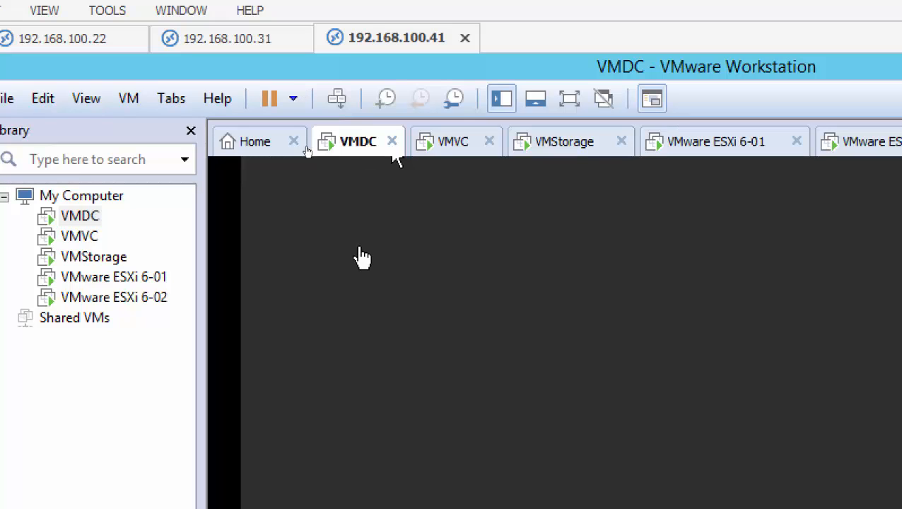
Delete Network Adapter 2 from VMDC's settings, keeping only the VMnet1 host-only adapter.
right_click(355, 157)
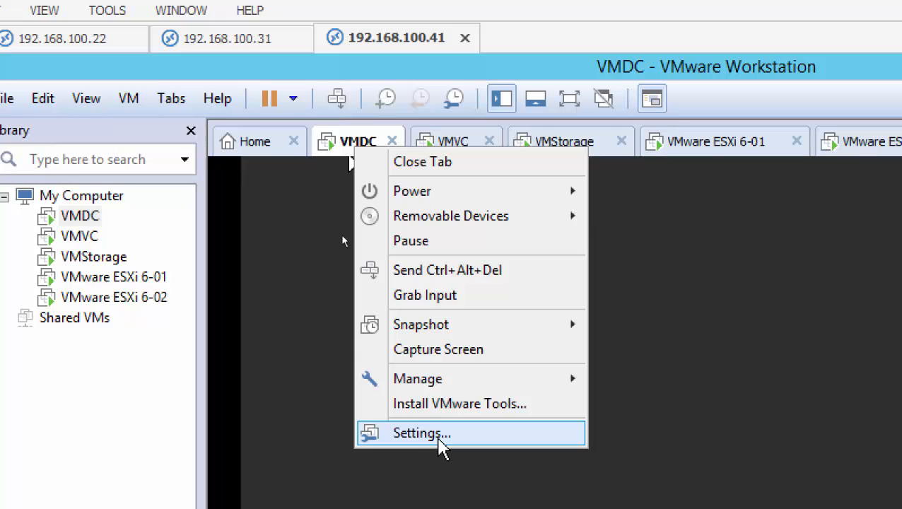
click(422, 433)
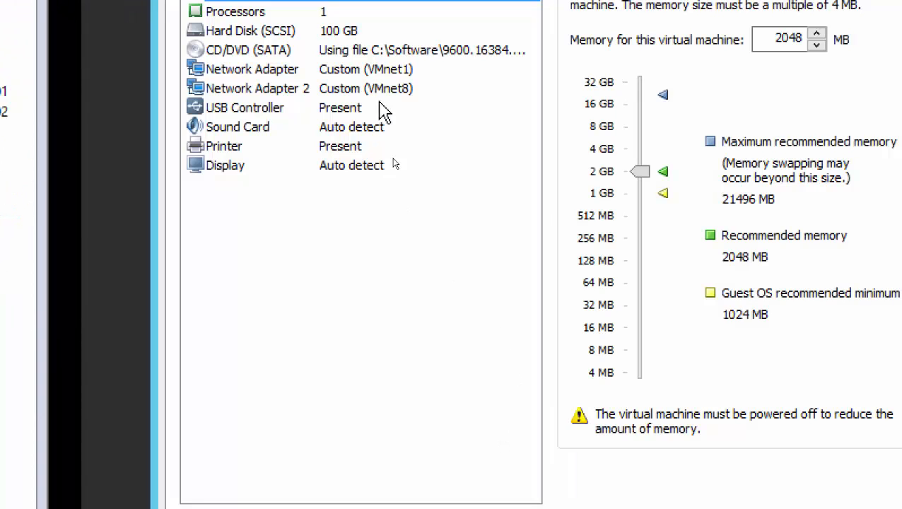
click(382, 91)
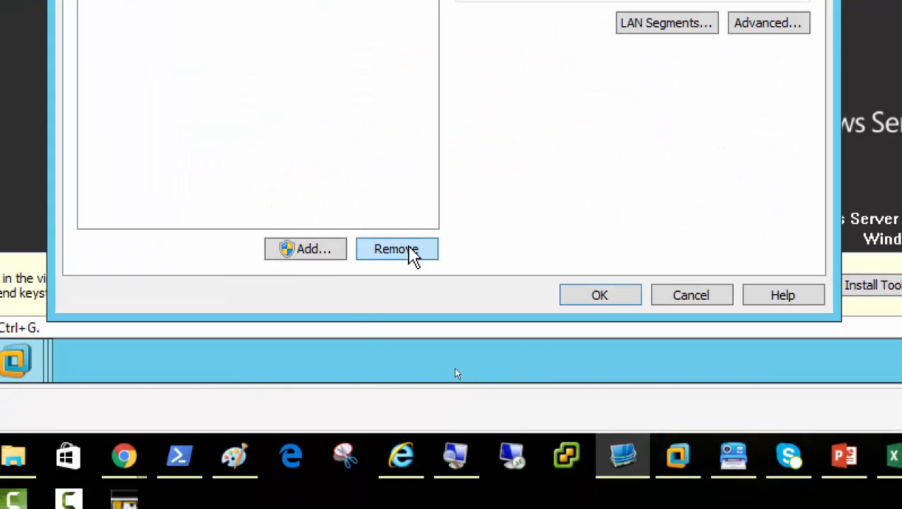
click(400, 255)
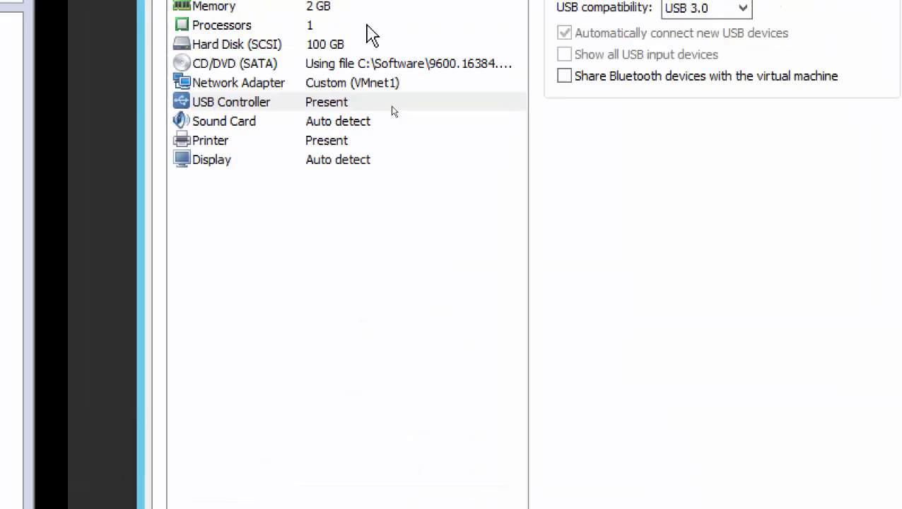
click(369, 85)
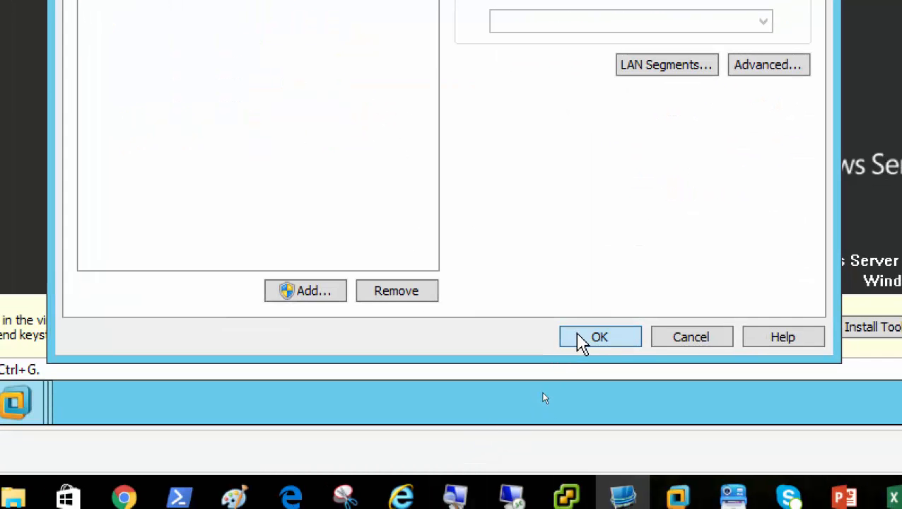
click(577, 336)
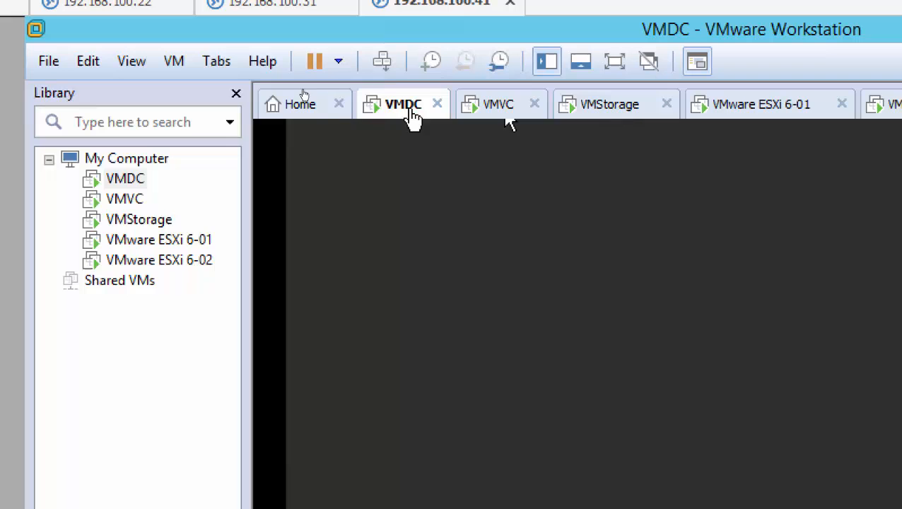
Restart the VMDC guest via Power > Restart Guest, ticking 'Do not show this message again'.
right_click(404, 112)
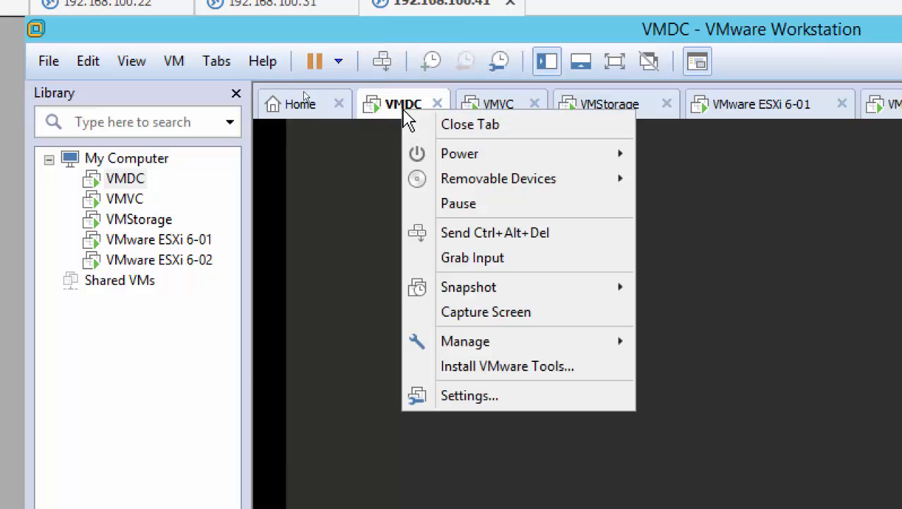
mouse_move(457, 161)
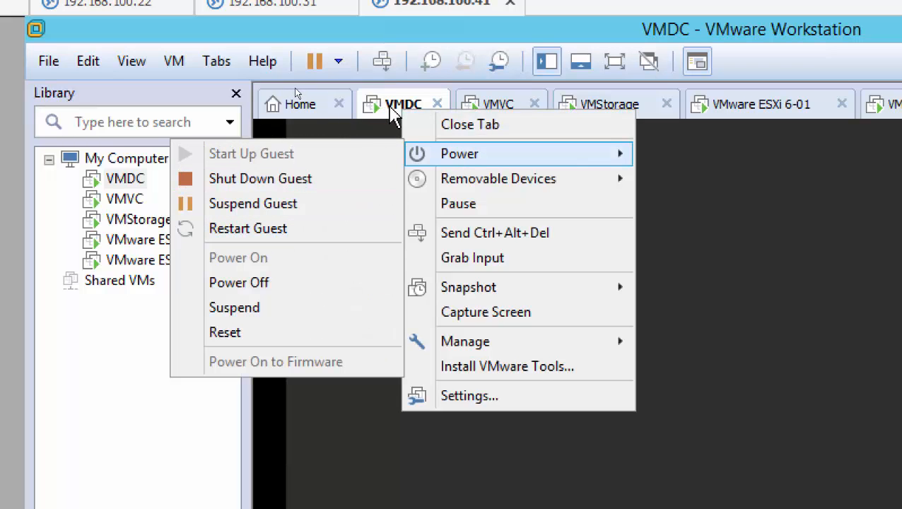
click(393, 115)
right_click(393, 115)
mouse_move(424, 153)
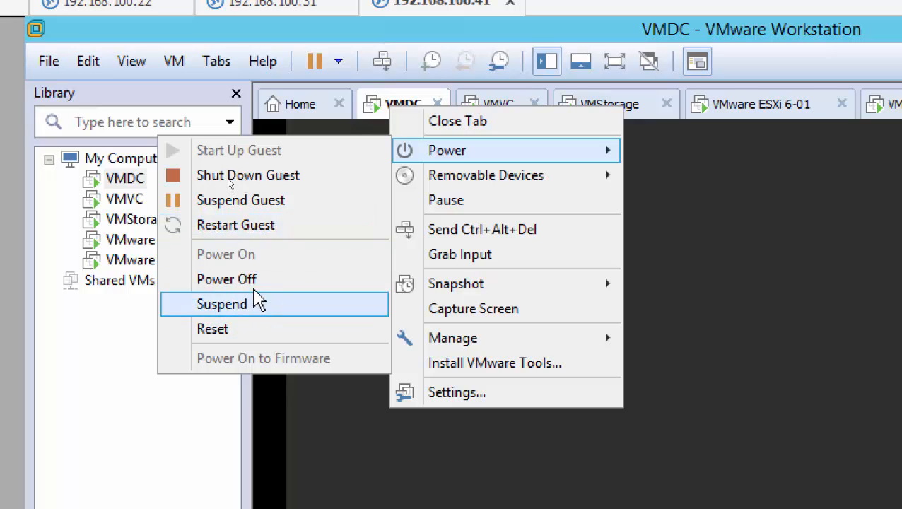
click(274, 226)
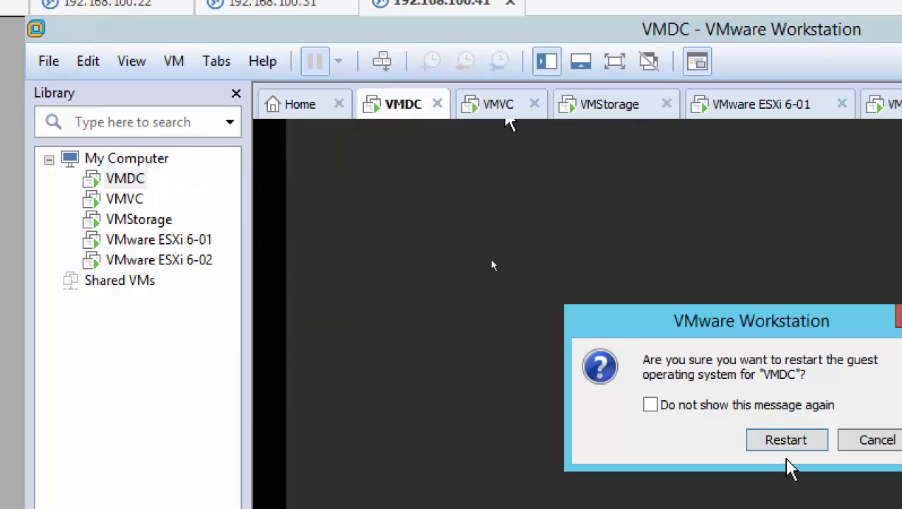
click(725, 406)
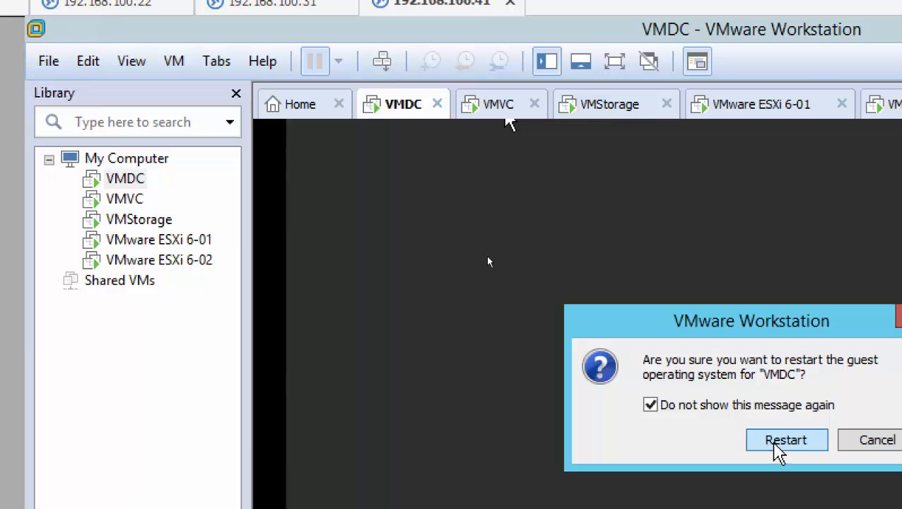
click(776, 444)
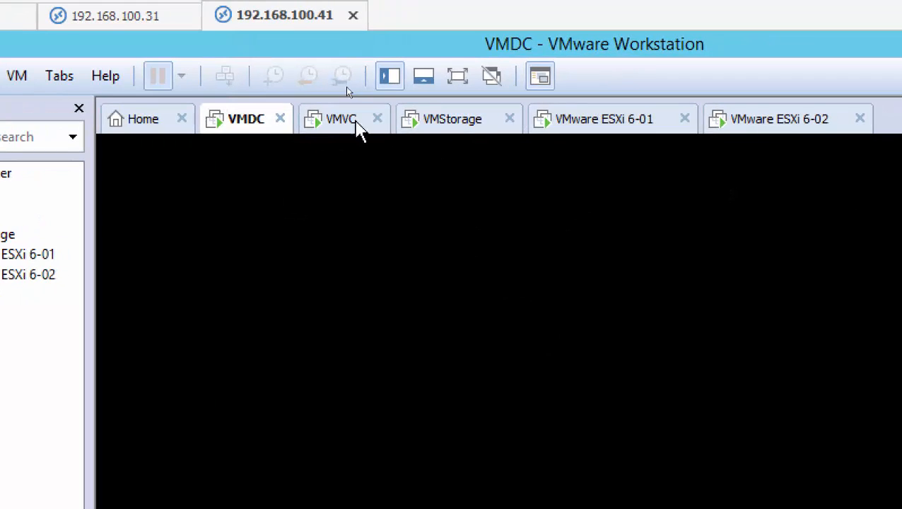
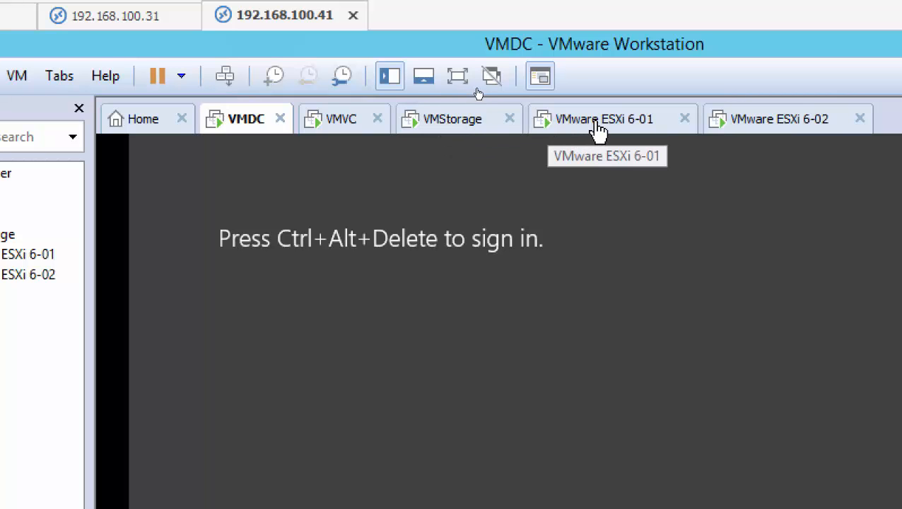
Enter and confirm the VMVC Administrator password to finish Windows Server setup.
click(335, 127)
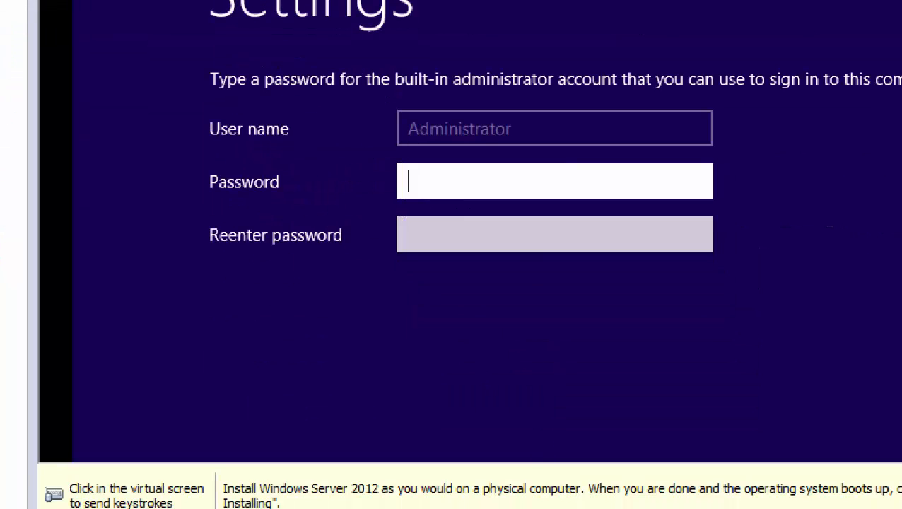
click(525, 287)
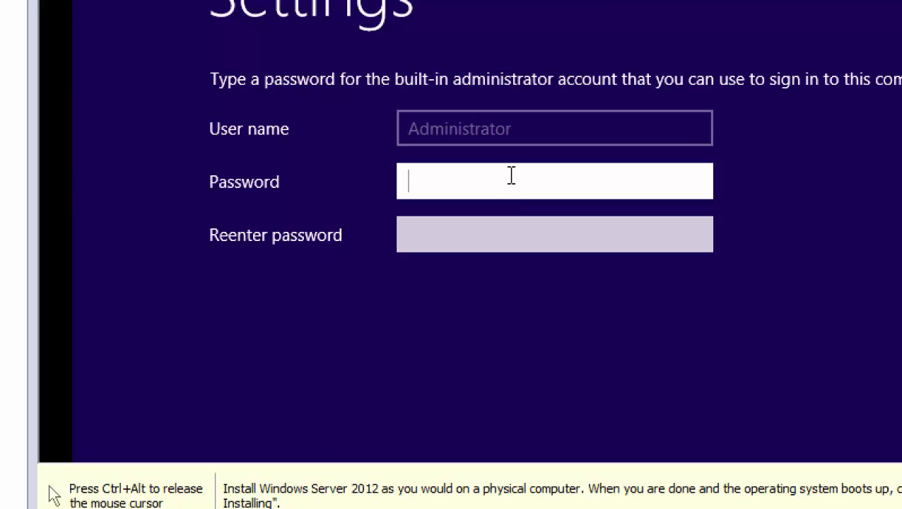
text(Pa$$)
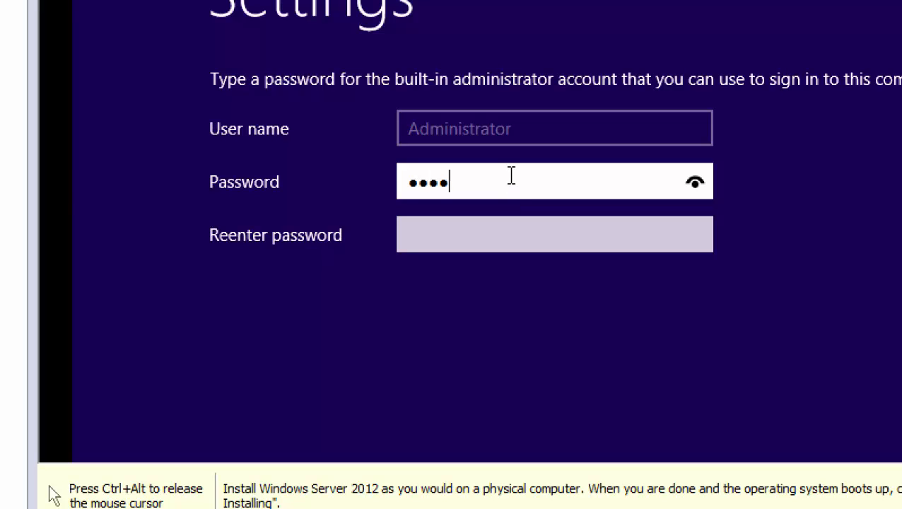
text(w0rd1)
key(Tab)
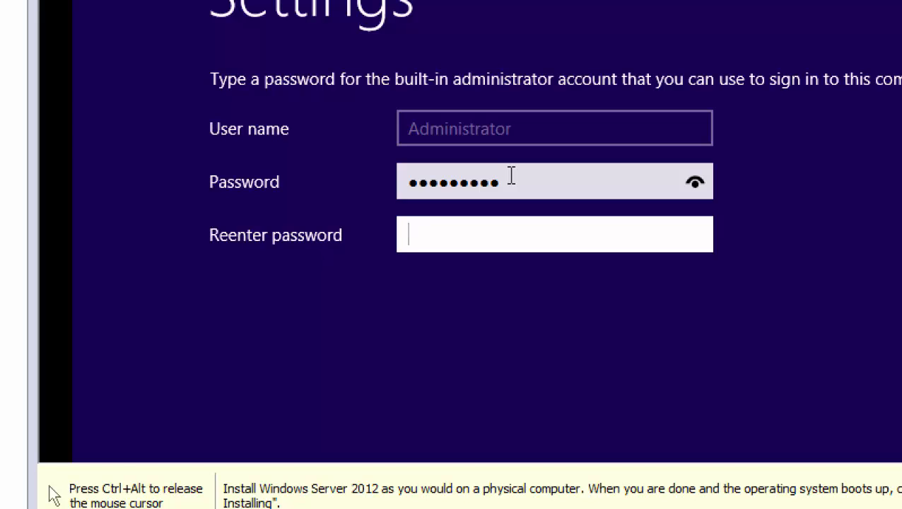
text(Pa$$w0rd1)
key(Return)
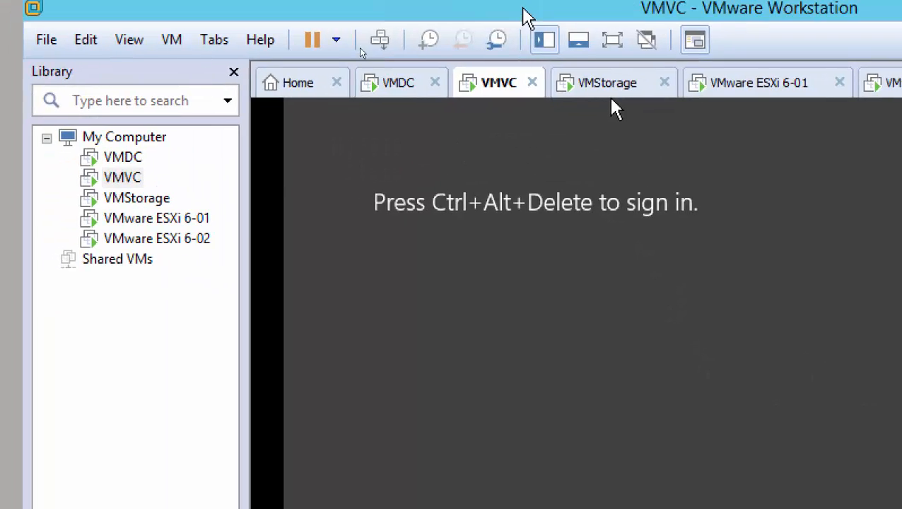
Sign in to VMVC as Administrator with the account password.
click(390, 48)
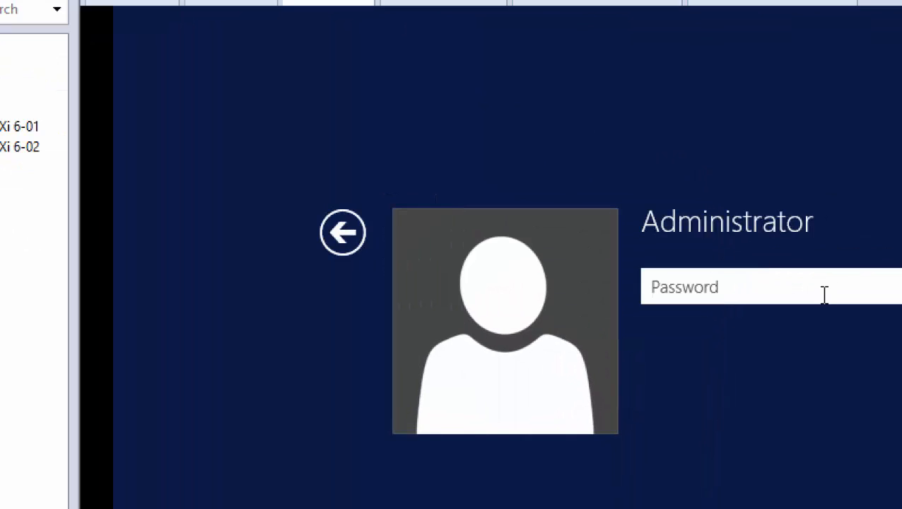
text(VMware1!)
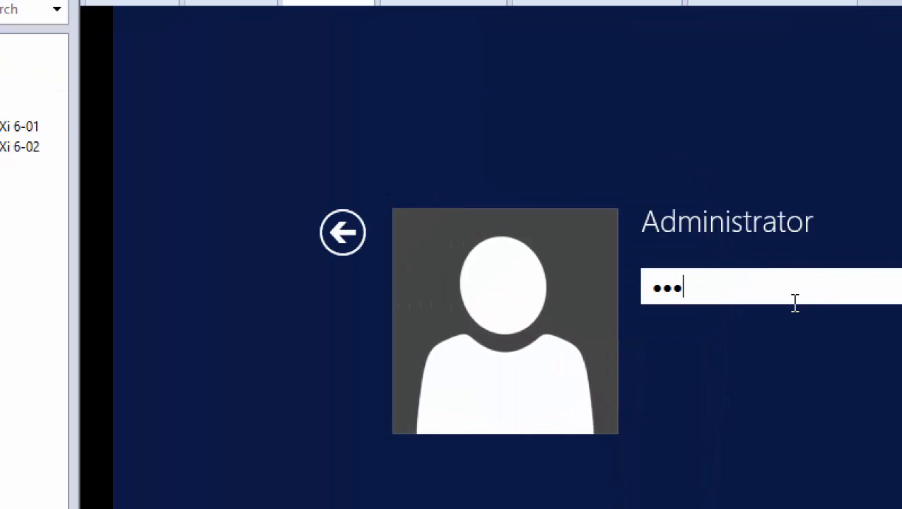
text(!)
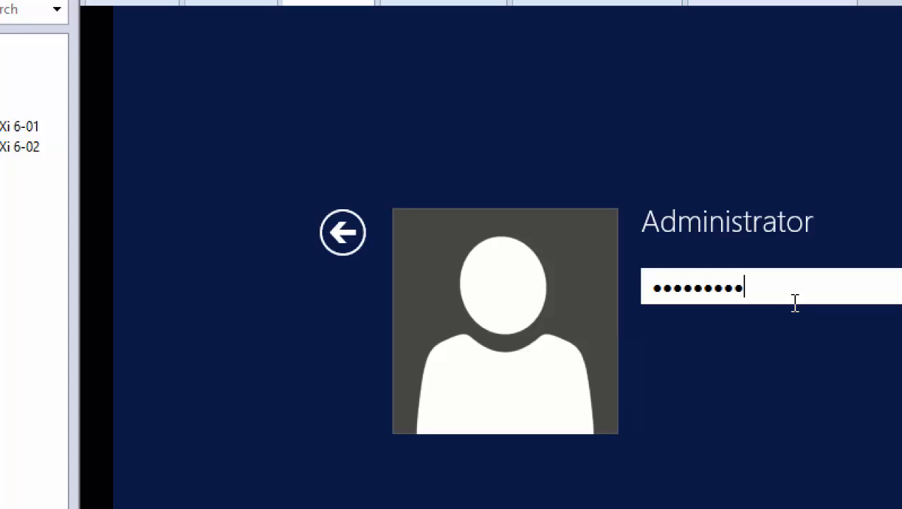
key(Return)
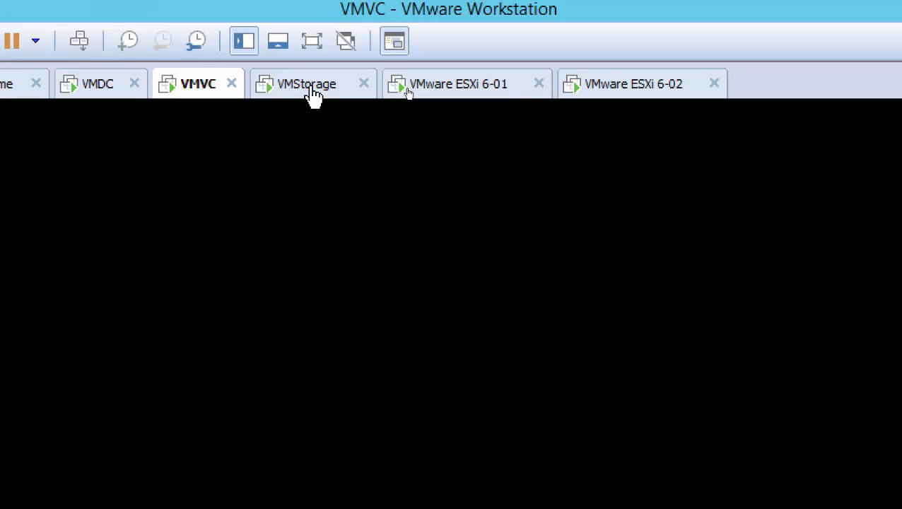
Enter and confirm the Administrator password on VMStorage to complete its setup.
click(312, 94)
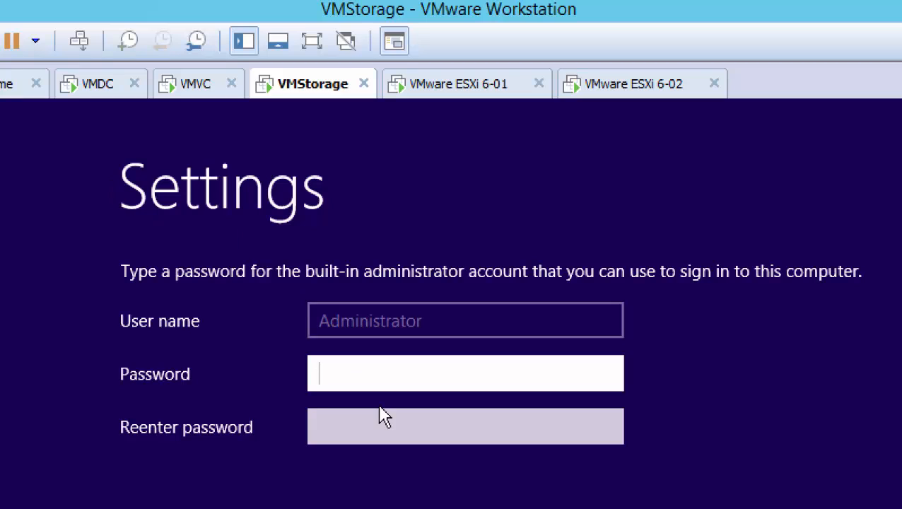
text(****)
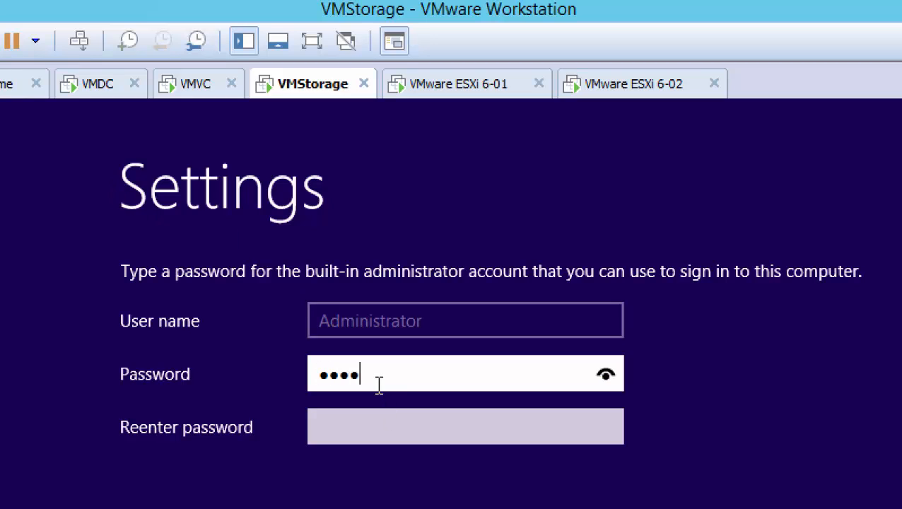
text(*****)
key(Tab)
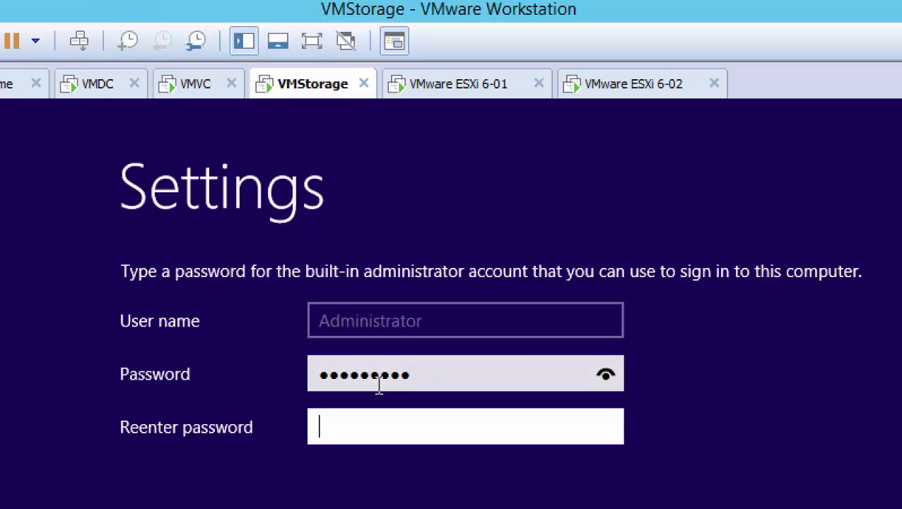
text(*****)
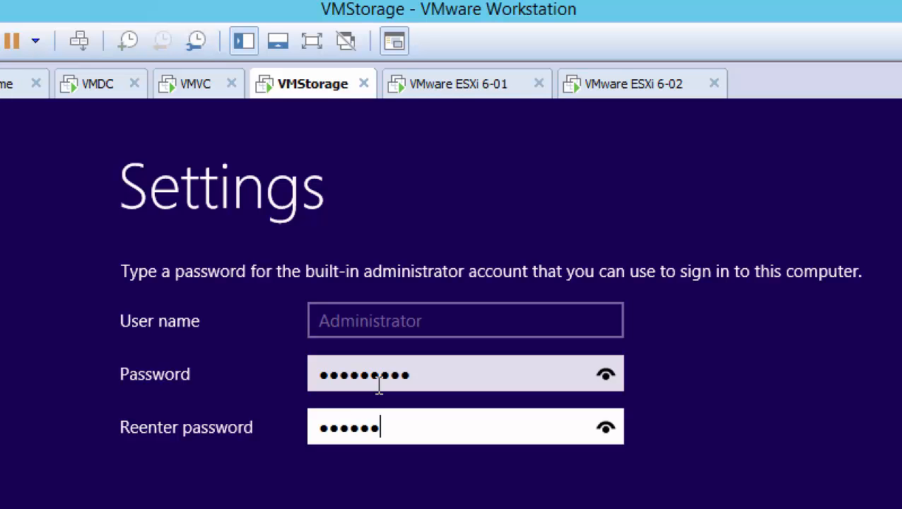
text(****)
key(Return)
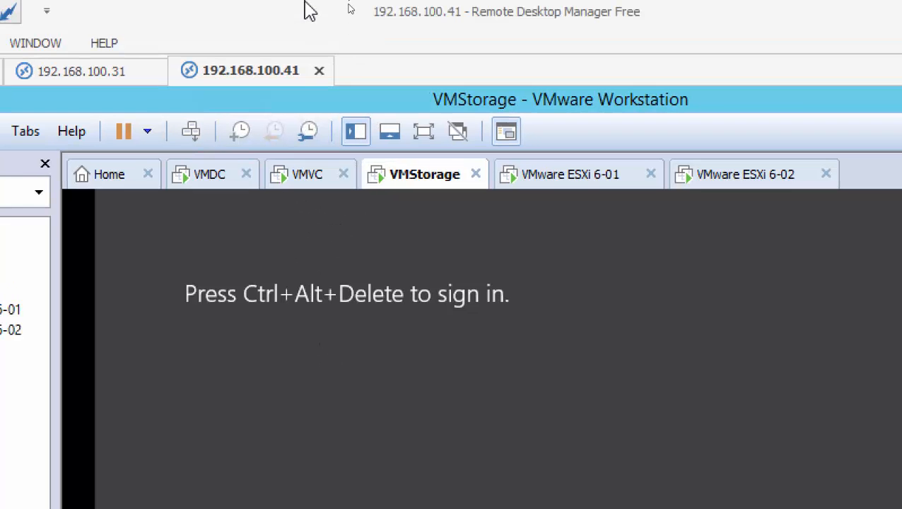
Return to VMVC's dashboard and show Server Manager's Local Server properties.
click(286, 160)
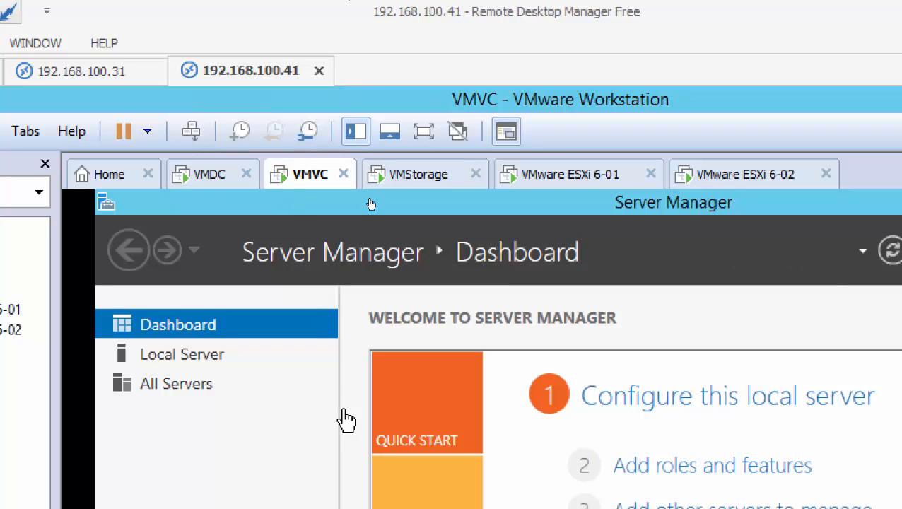
click(192, 134)
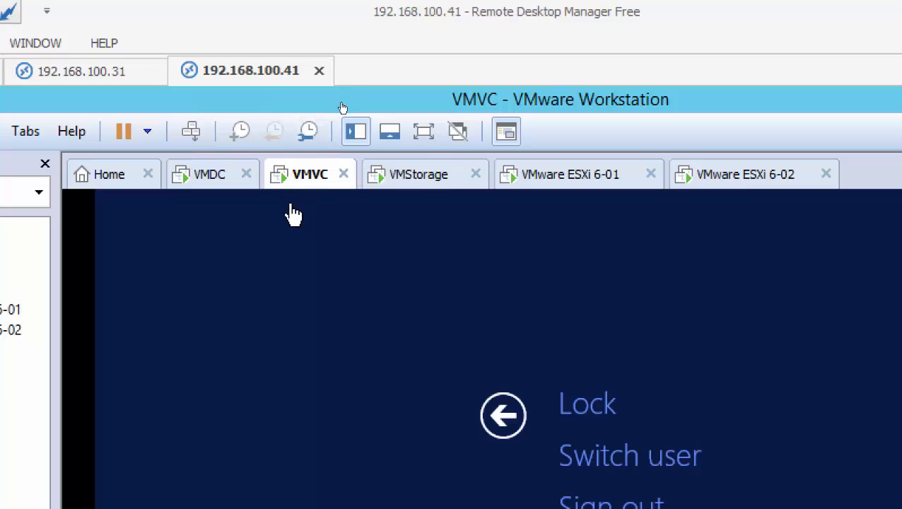
click(510, 415)
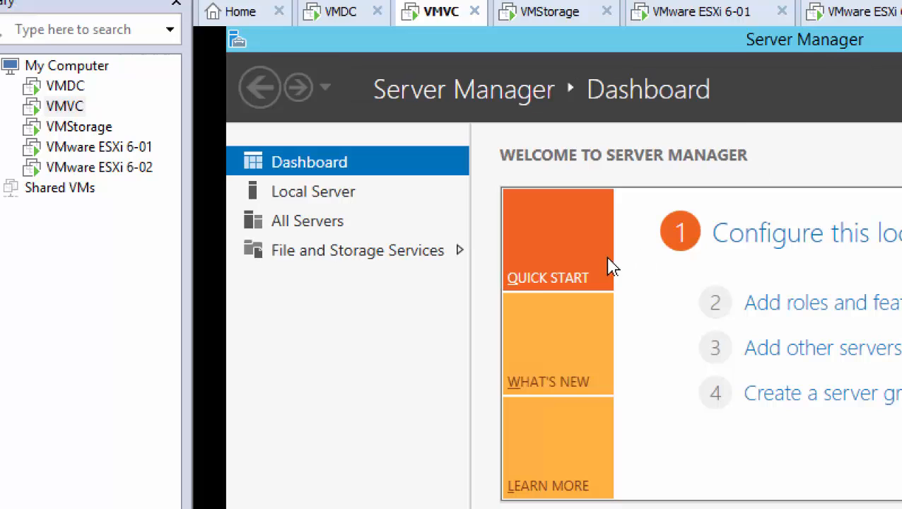
click(326, 207)
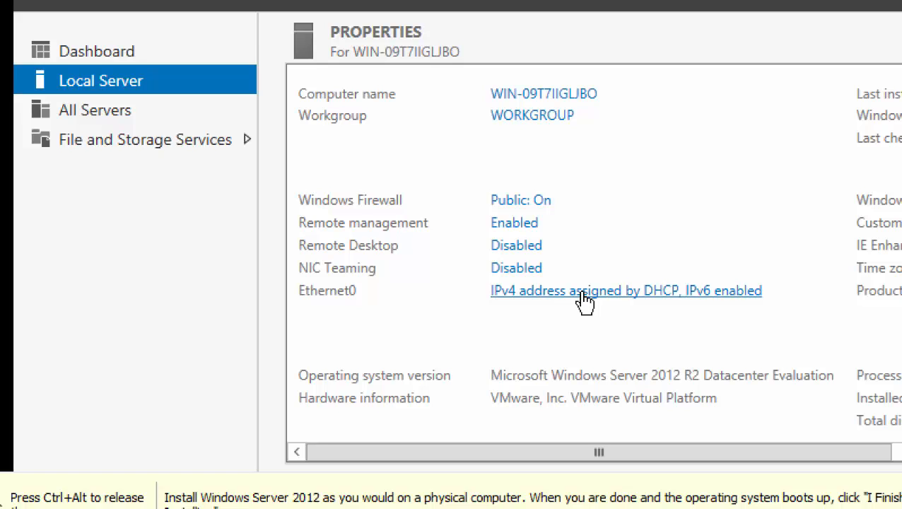
Uncheck TCP/IPv6 on VMVC's Ethernet0 adapter and open its Internet Protocol Version 4 properties.
click(584, 301)
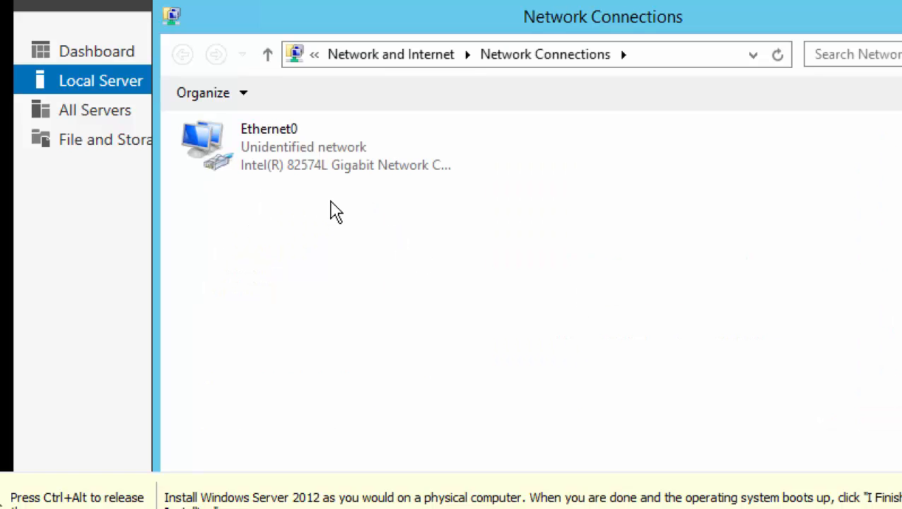
click(260, 143)
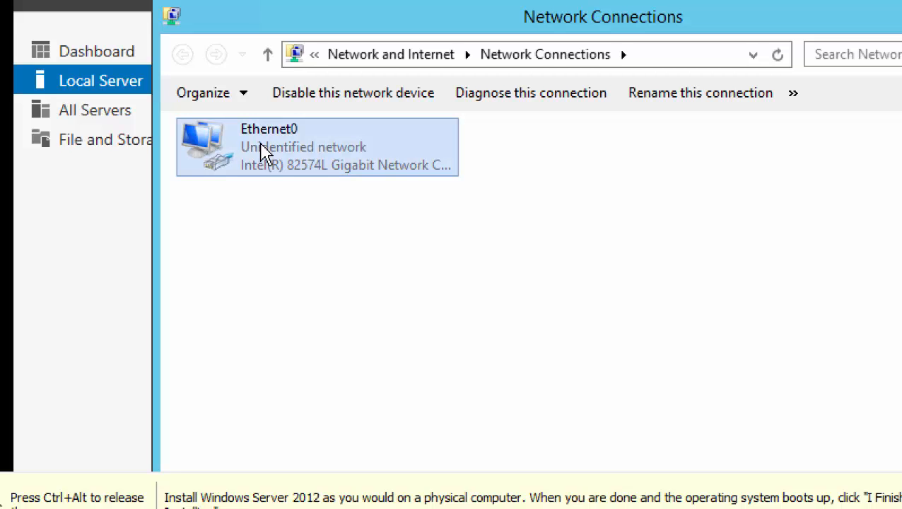
double_click(262, 149)
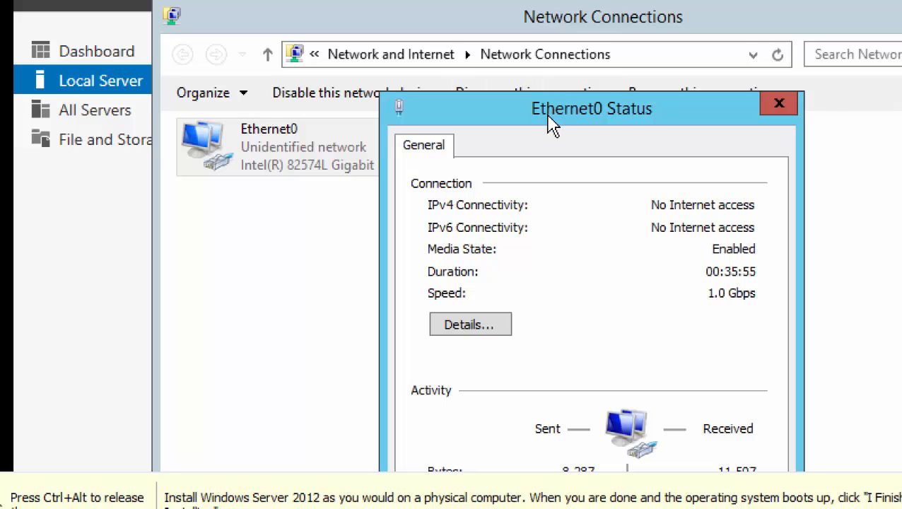
drag(551, 119, 523, 40)
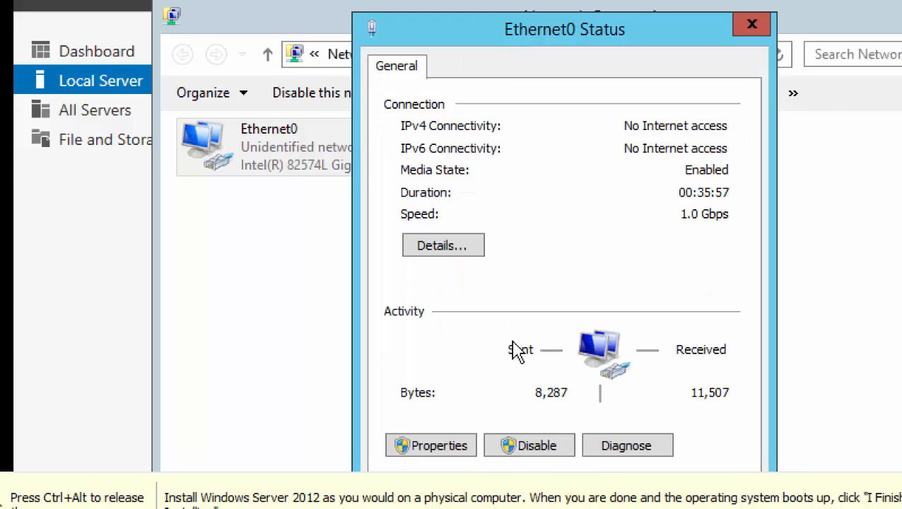
click(446, 451)
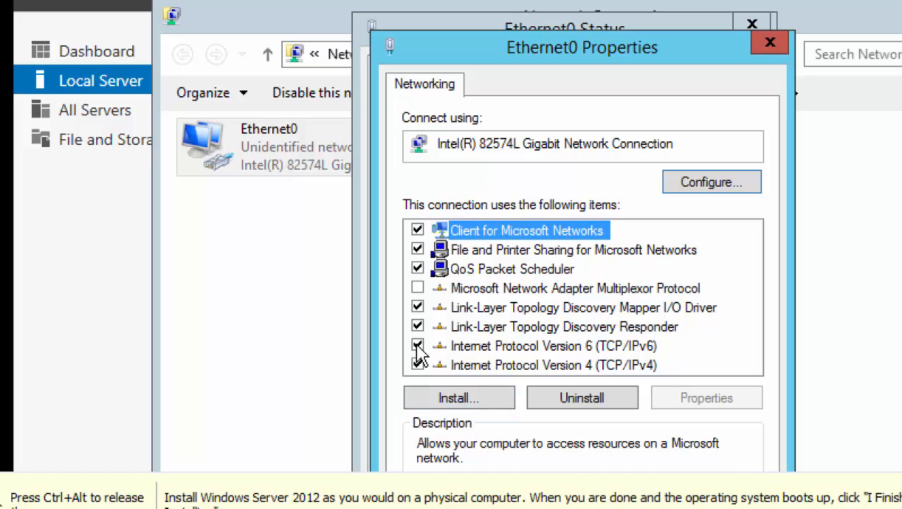
click(418, 346)
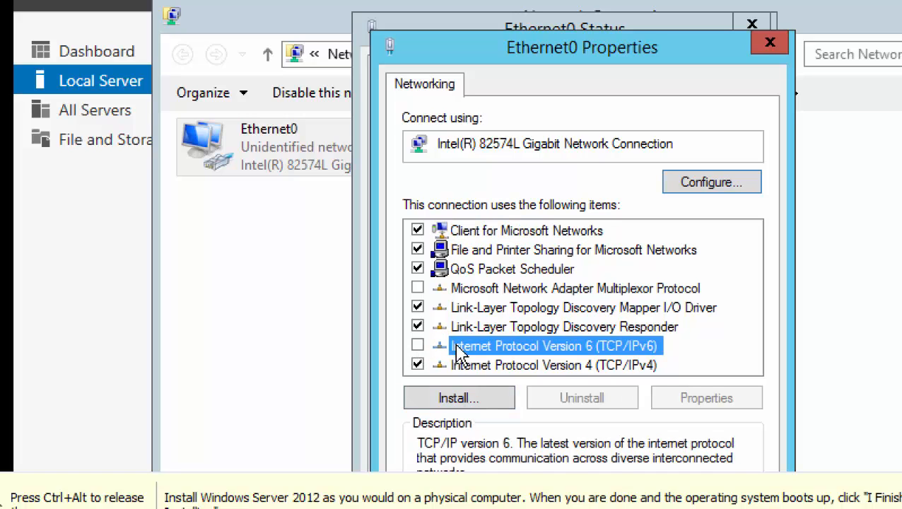
click(574, 366)
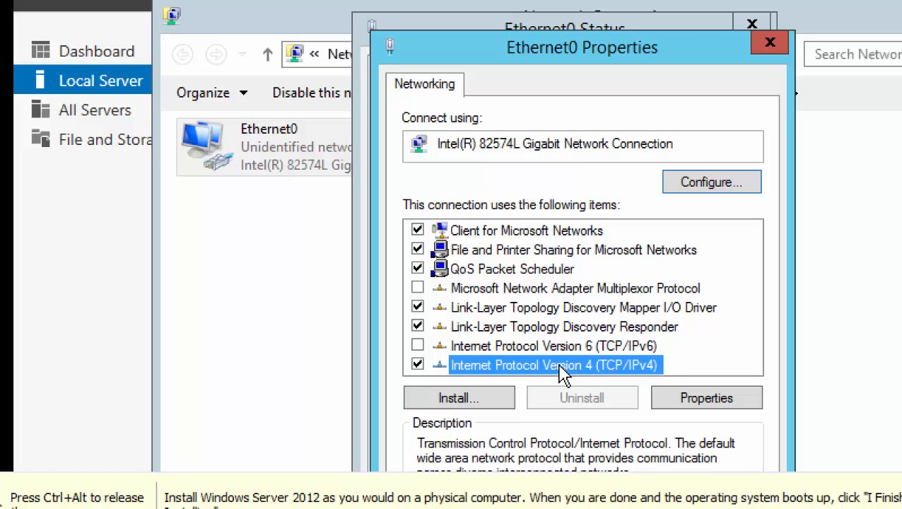
double_click(562, 366)
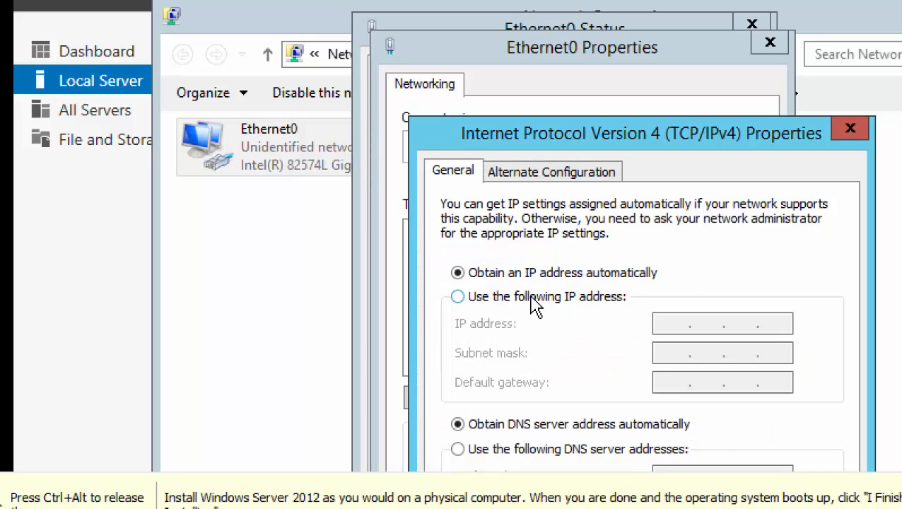
Give Ethernet0 static IP 192.168.200.2, mask 255.255.255.0, gateway 192.168.200.50, DNS 192.168.200.1.
click(535, 299)
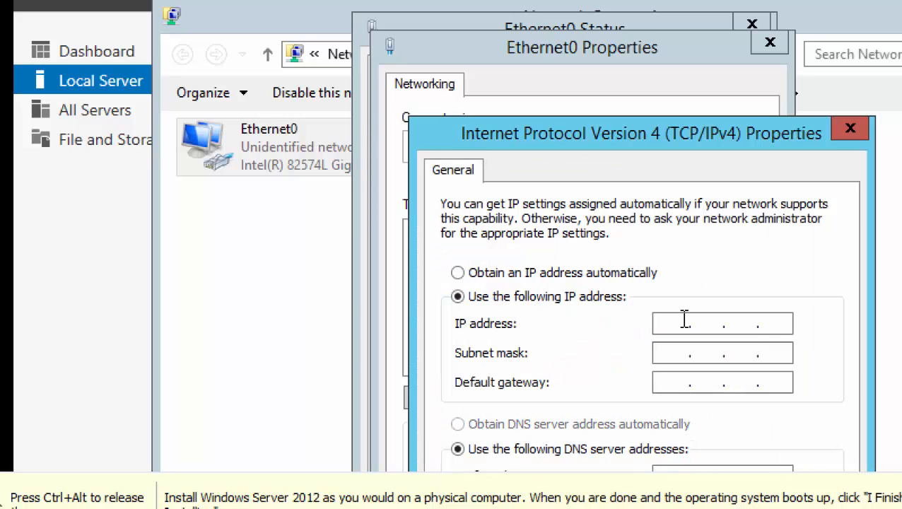
text(192 . 168 . 200 . 2)
key(Tab)
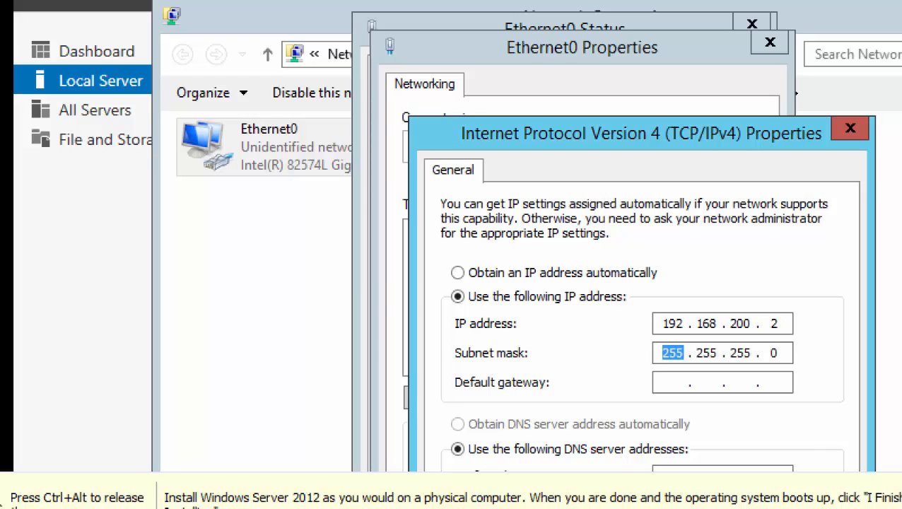
key(Tab)
text(1)
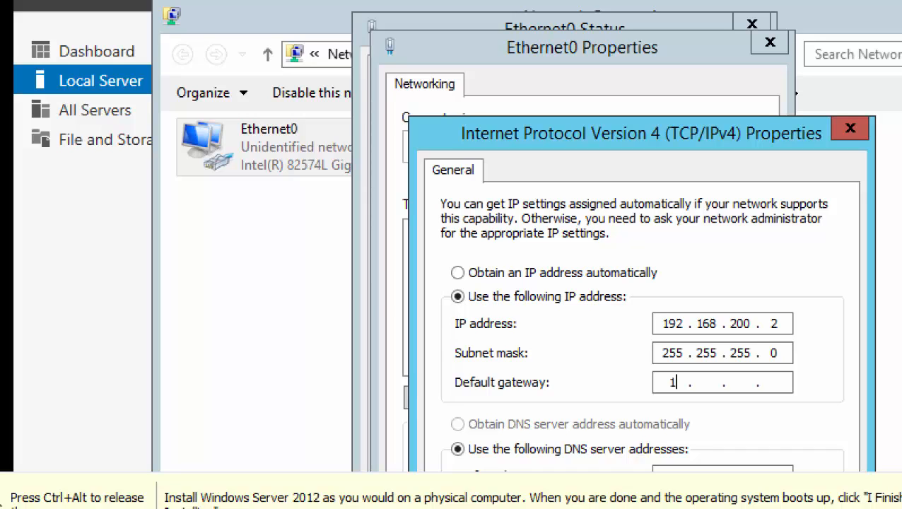
text(92 . 168 . 200)
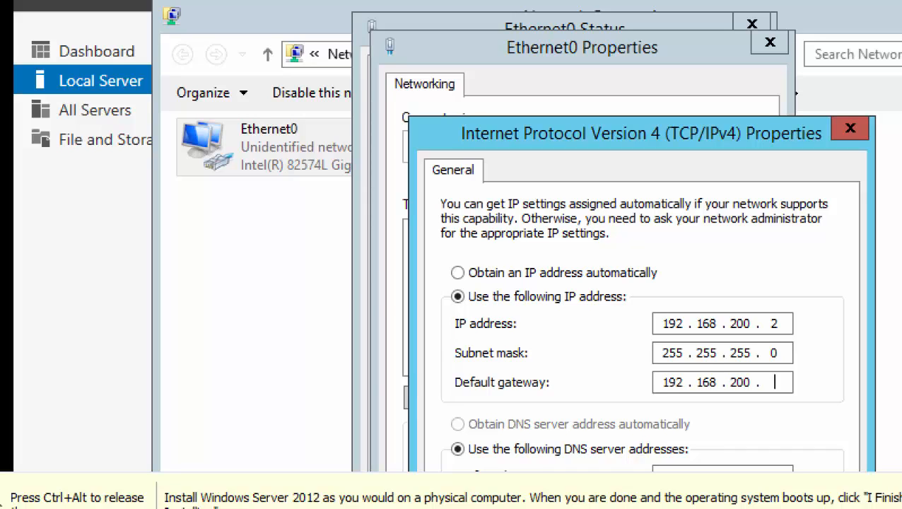
key(Tab)
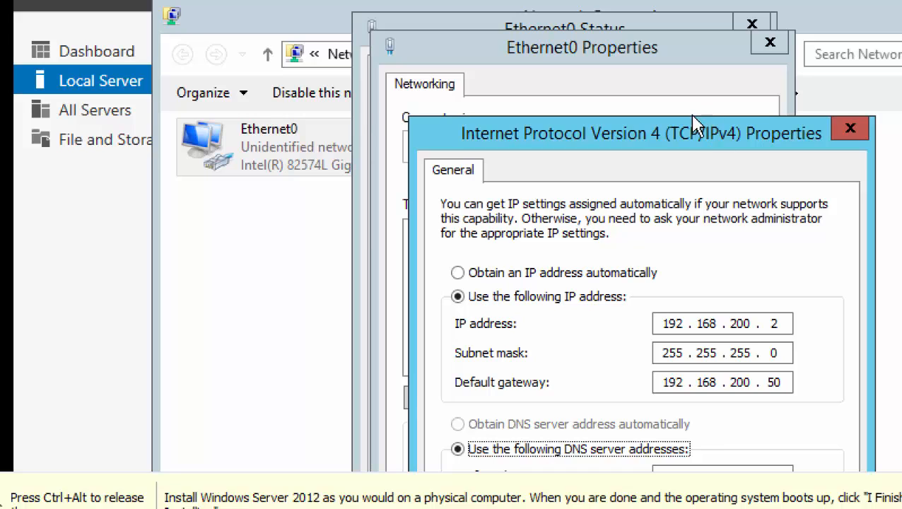
key(Tab)
drag(670, 133, 624, 44)
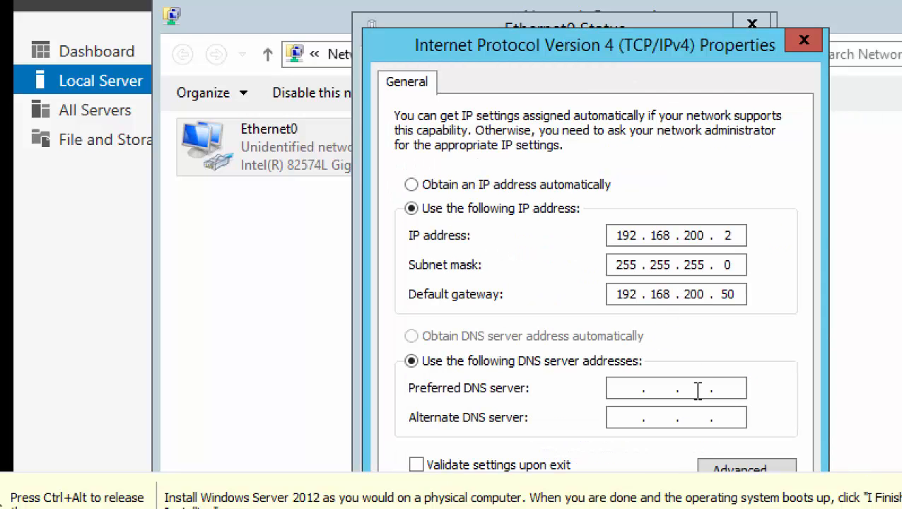
text(192168200)
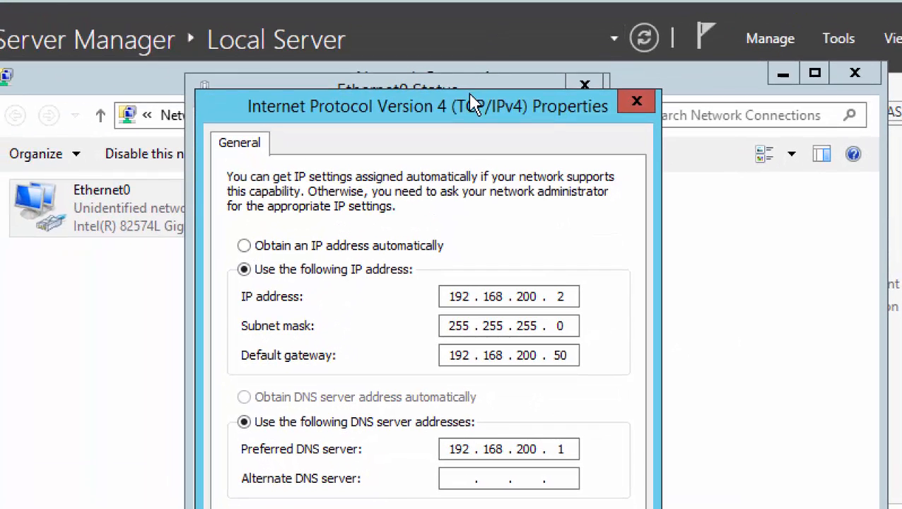
drag(466, 121, 467, 52)
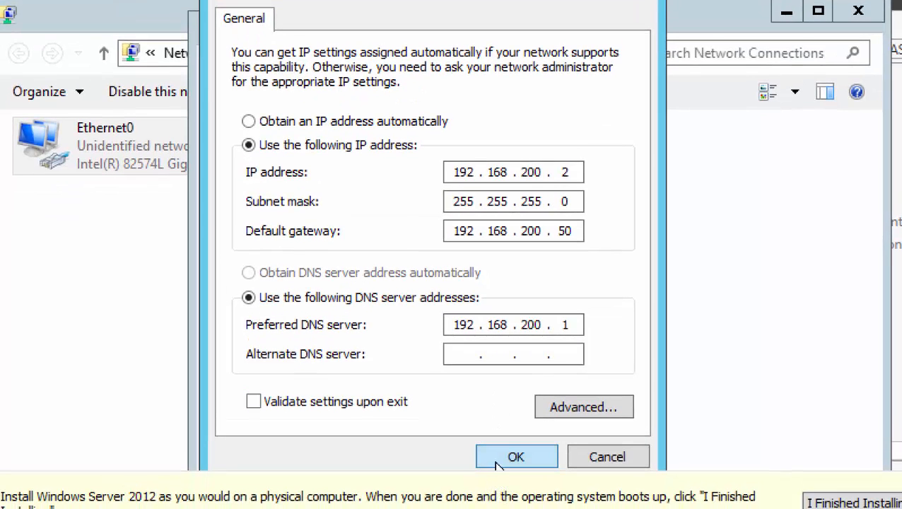
Save the IPv4 settings, re-check them, and close Ethernet0 Properties and Status.
click(498, 457)
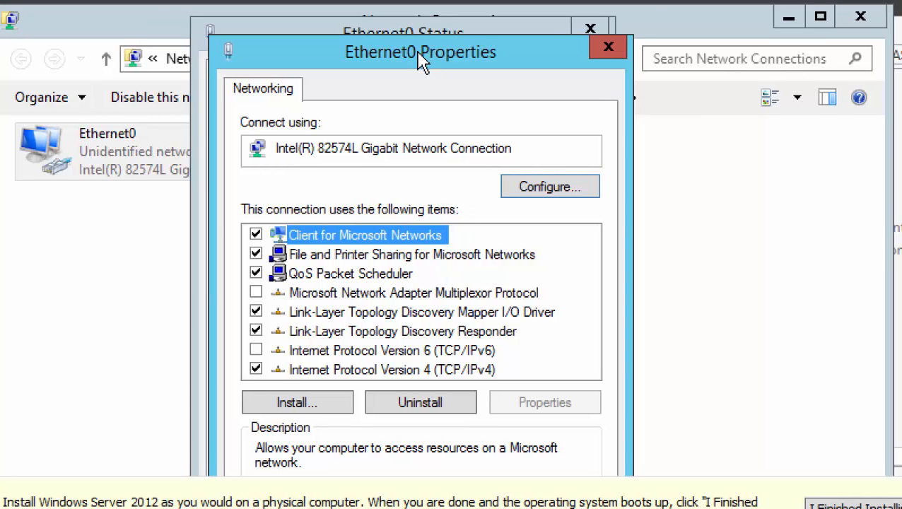
mouse_move(422, 61)
mouse_down()
mouse_move(420, 34)
mouse_move(417, 48)
mouse_up()
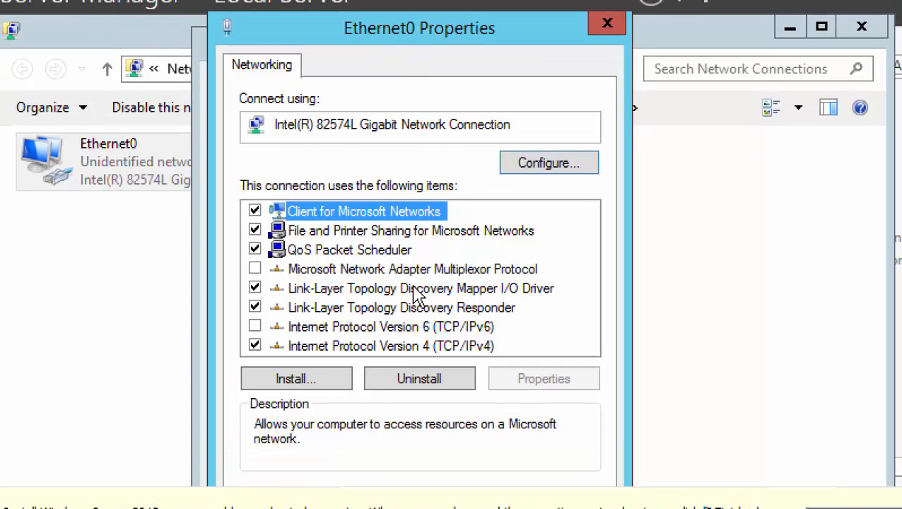
double_click(410, 346)
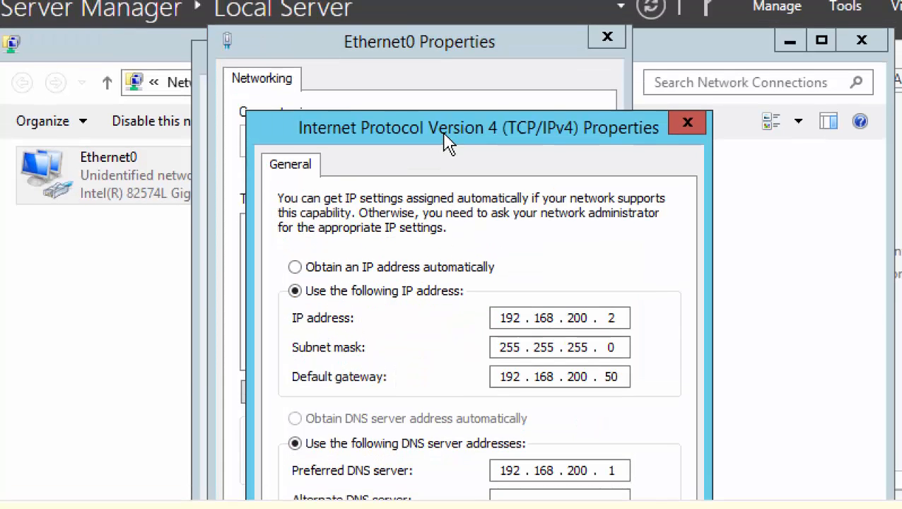
drag(445, 141, 447, 32)
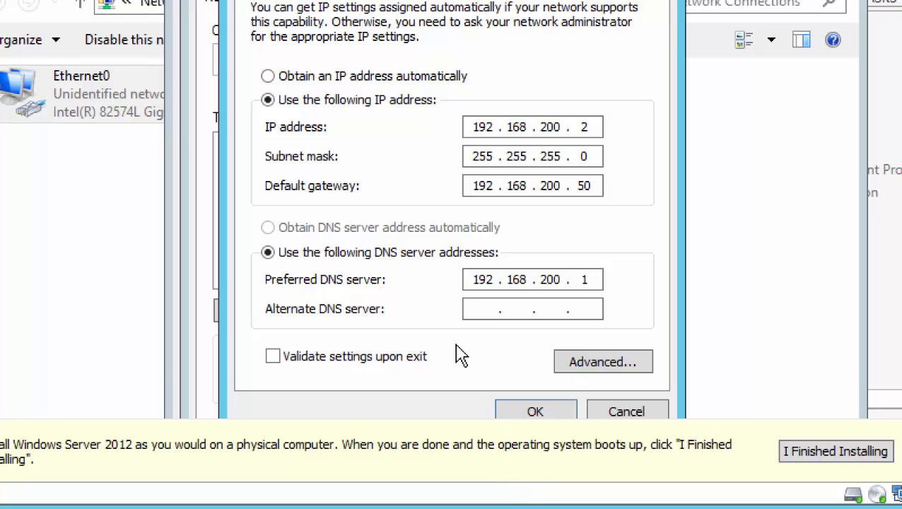
click(535, 411)
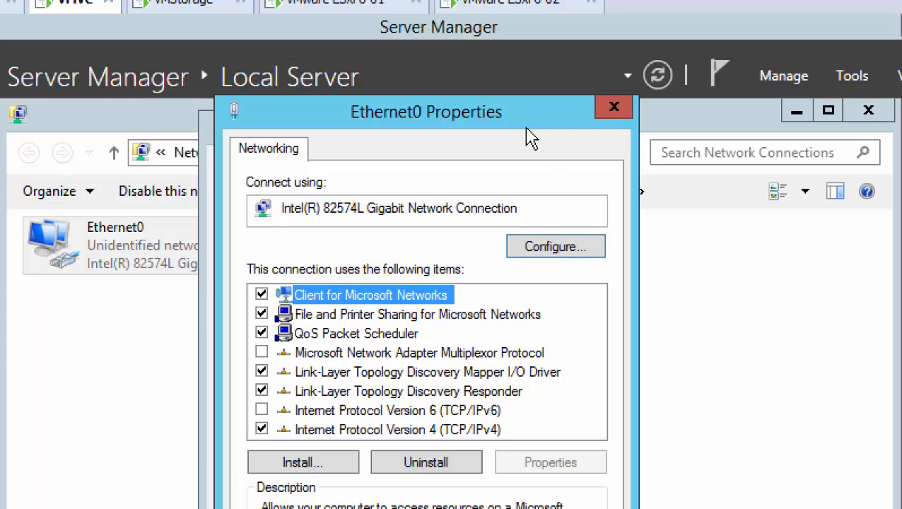
drag(502, 115, 497, 84)
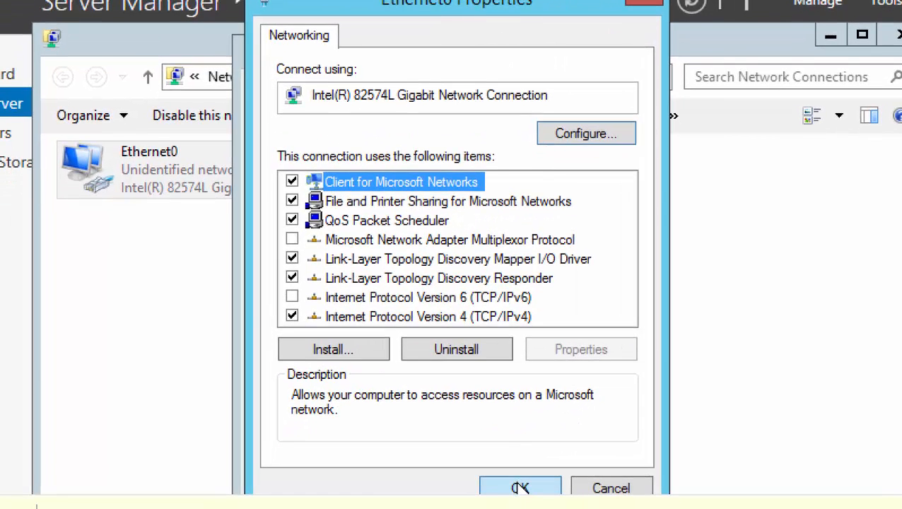
click(519, 484)
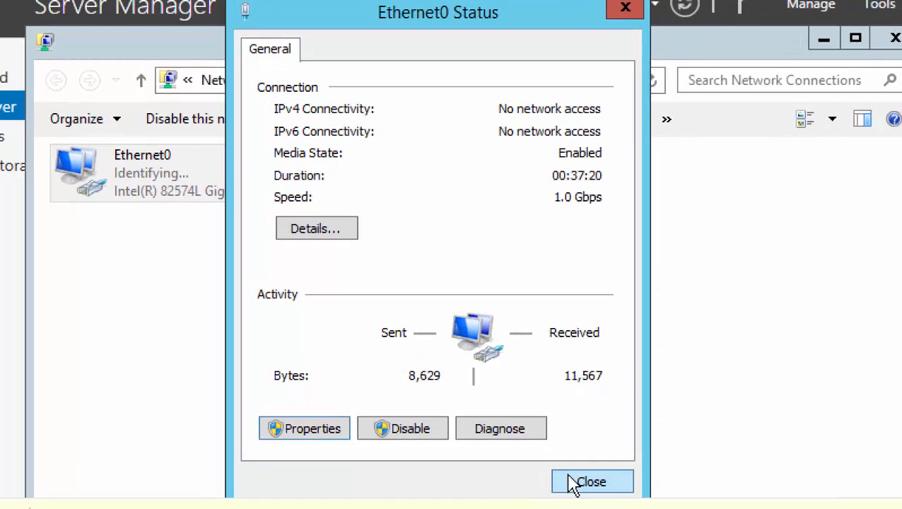
click(576, 482)
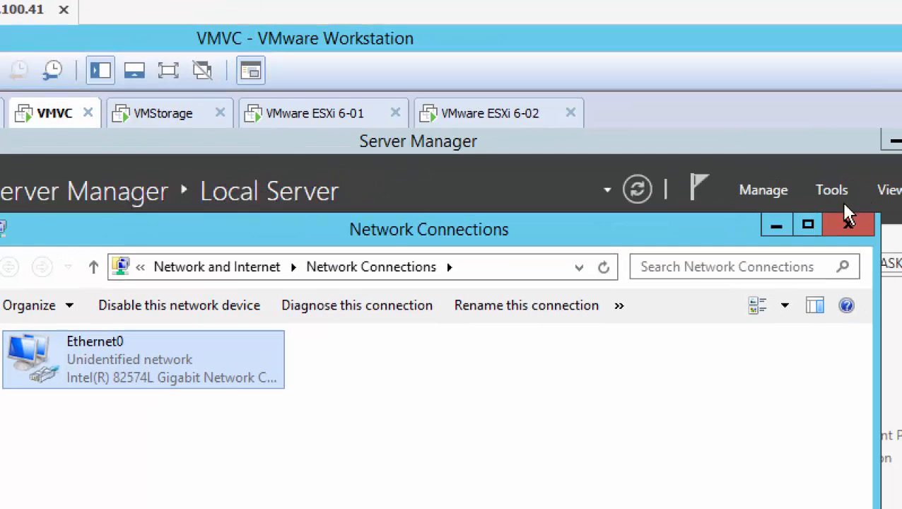
Turn off Windows Firewall for both private and public networks on VMVC.
click(856, 229)
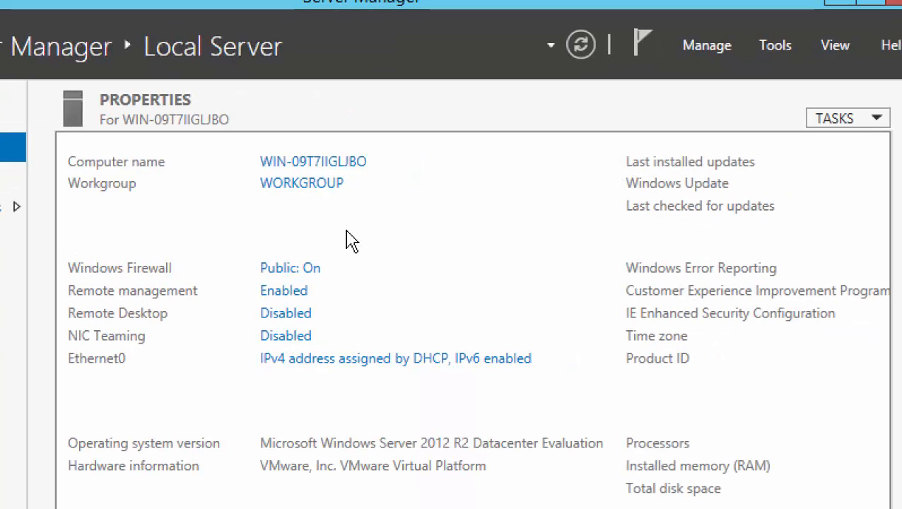
click(312, 267)
click(314, 269)
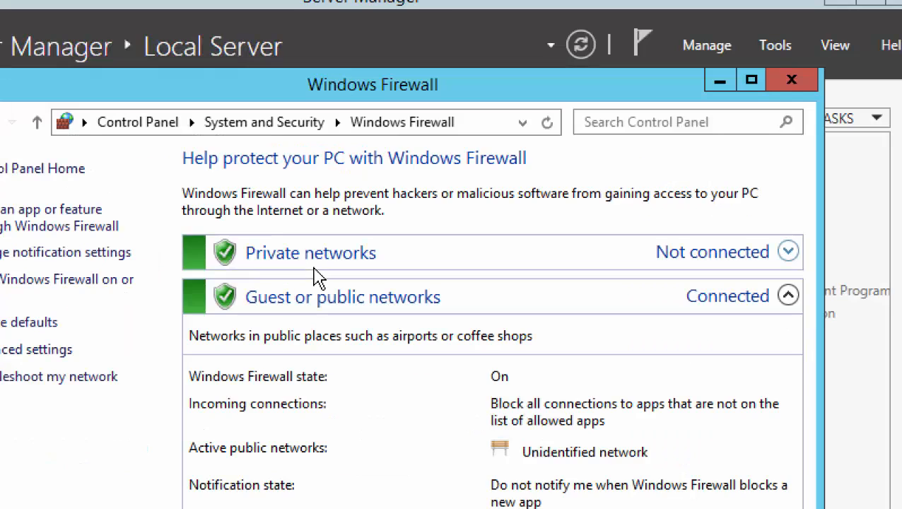
click(62, 284)
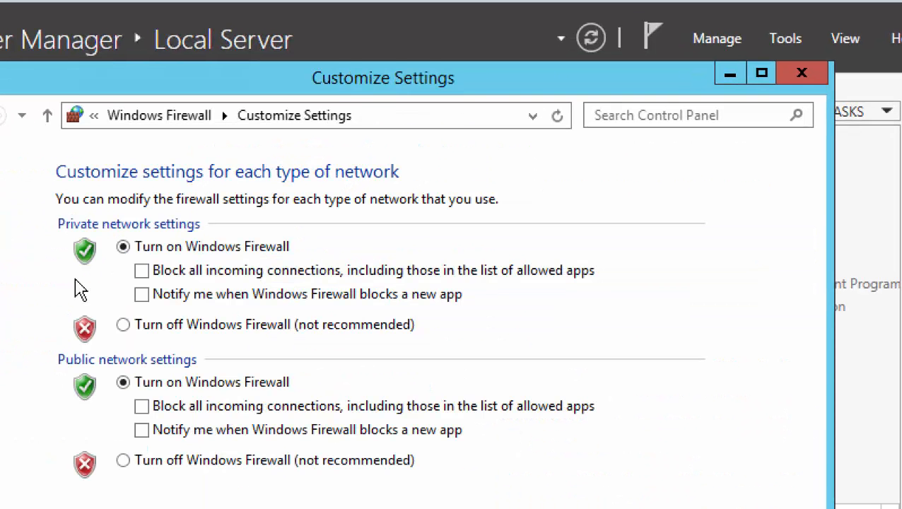
click(127, 326)
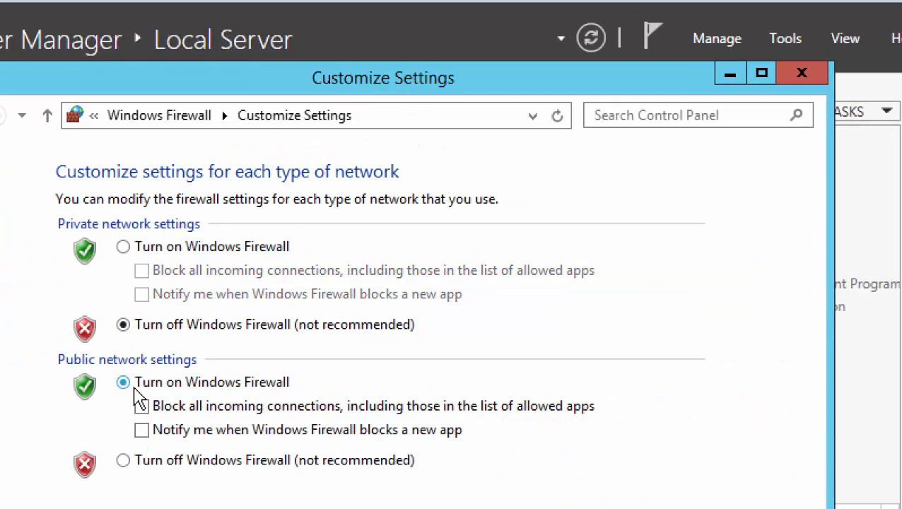
click(124, 461)
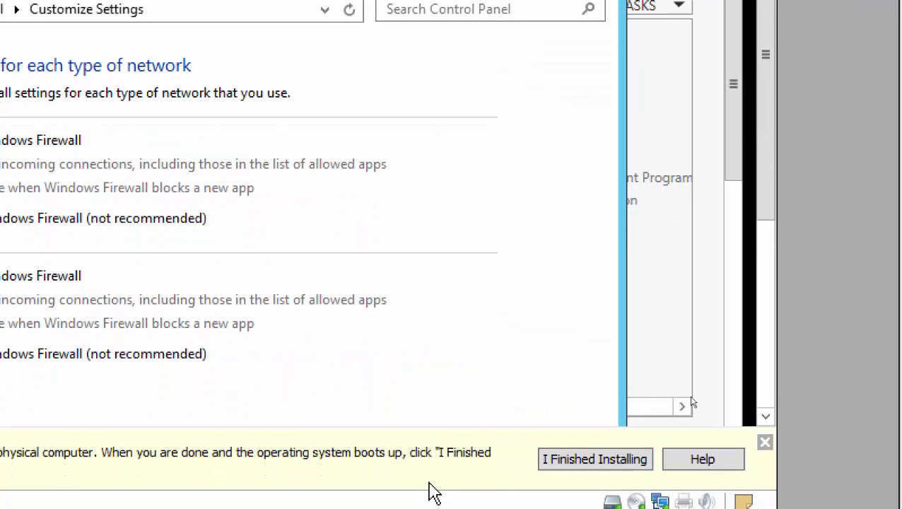
click(765, 443)
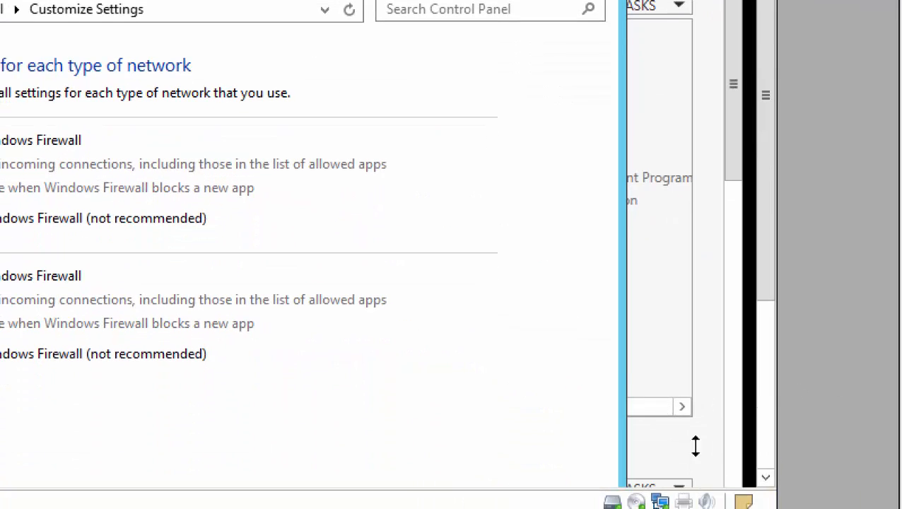
click(765, 478)
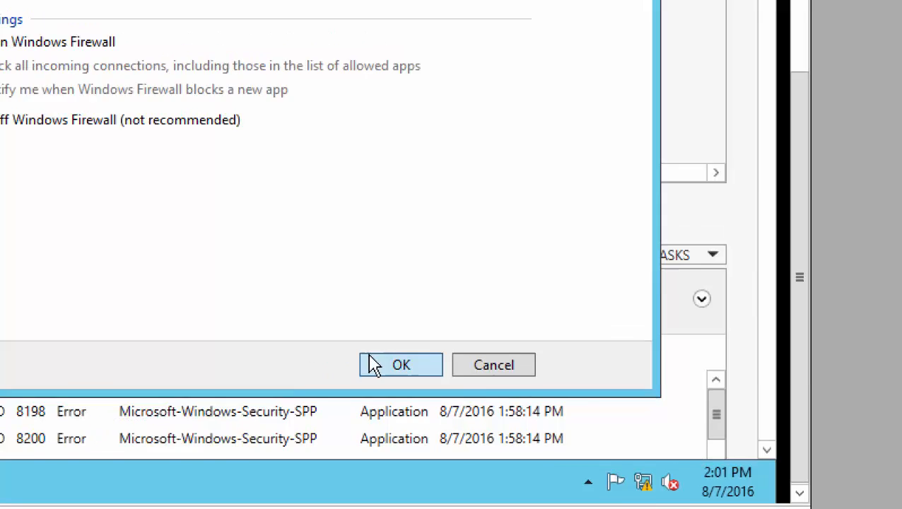
click(339, 349)
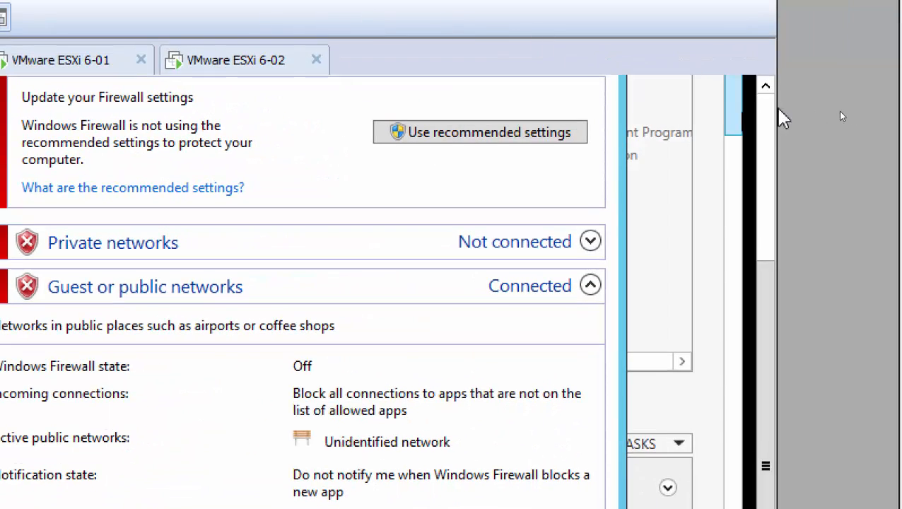
click(770, 120)
click(595, 175)
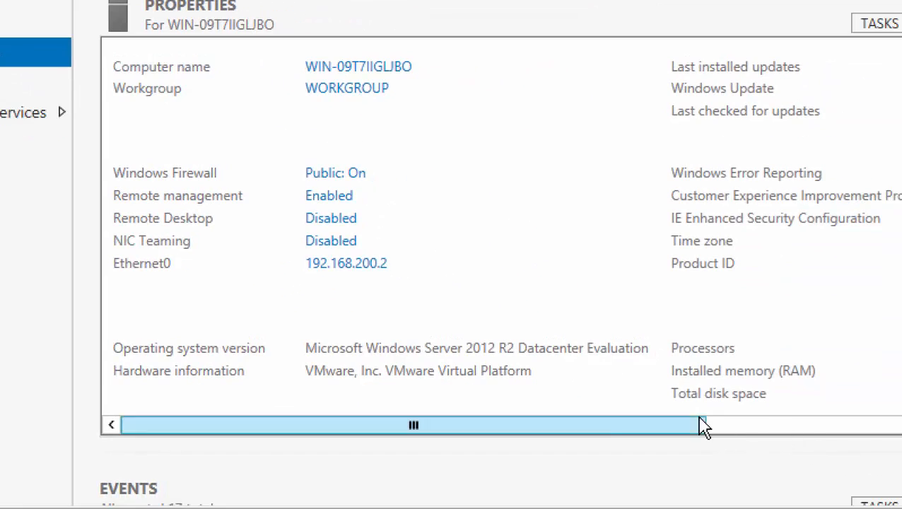
Change VMVC's time zone in Date and Time to (UTC-05:00) Eastern Time (US & Canada).
drag(604, 418, 785, 424)
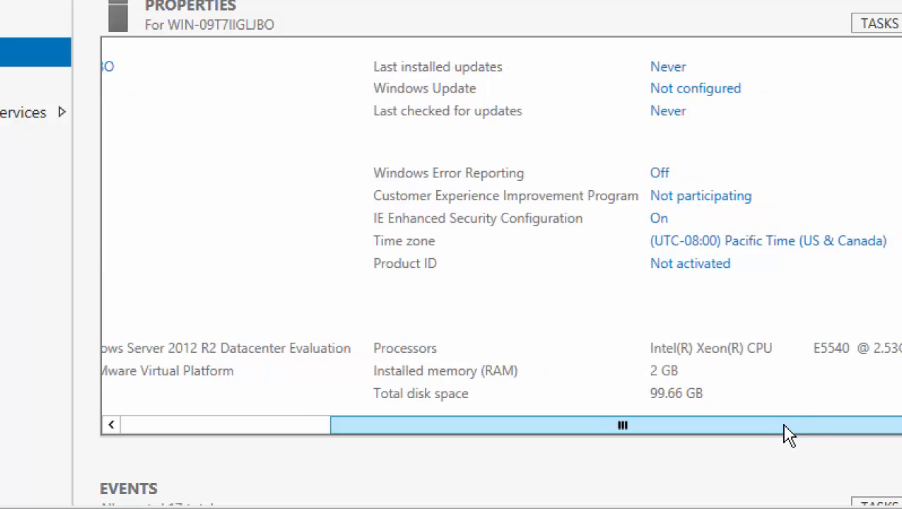
click(763, 242)
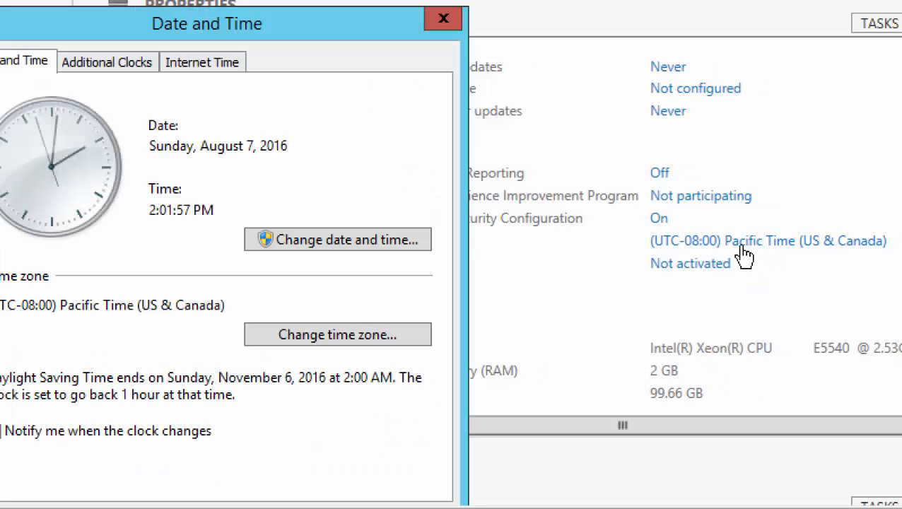
click(314, 338)
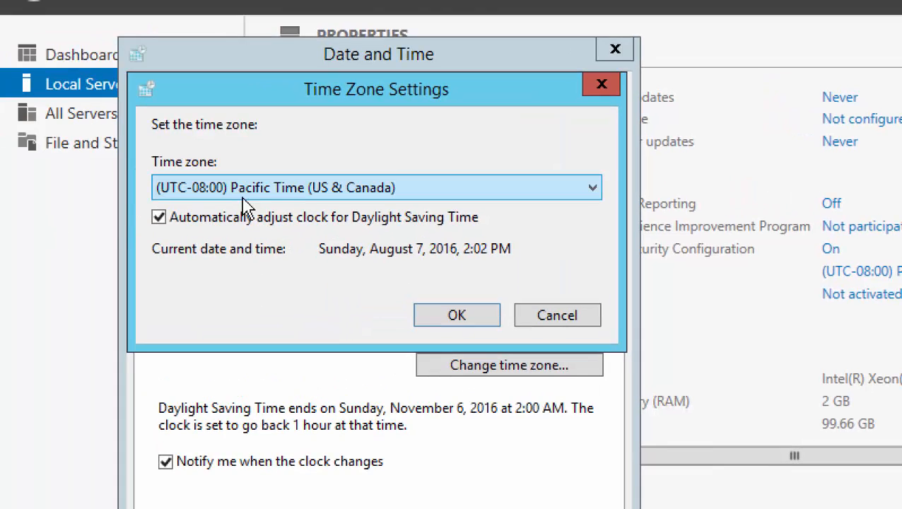
click(282, 192)
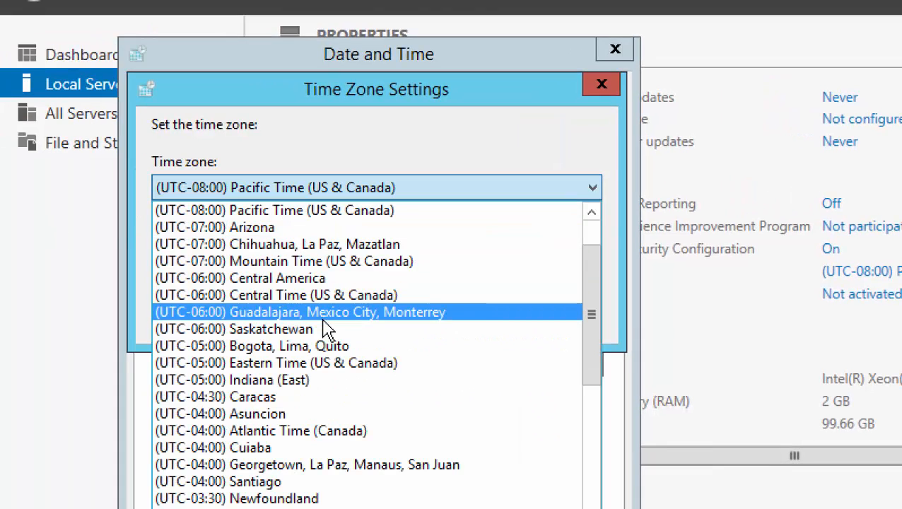
click(325, 363)
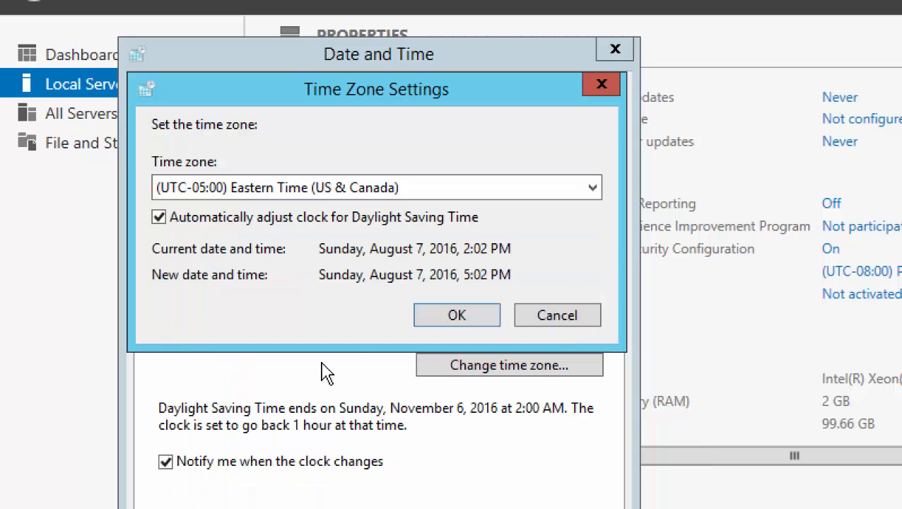
click(479, 324)
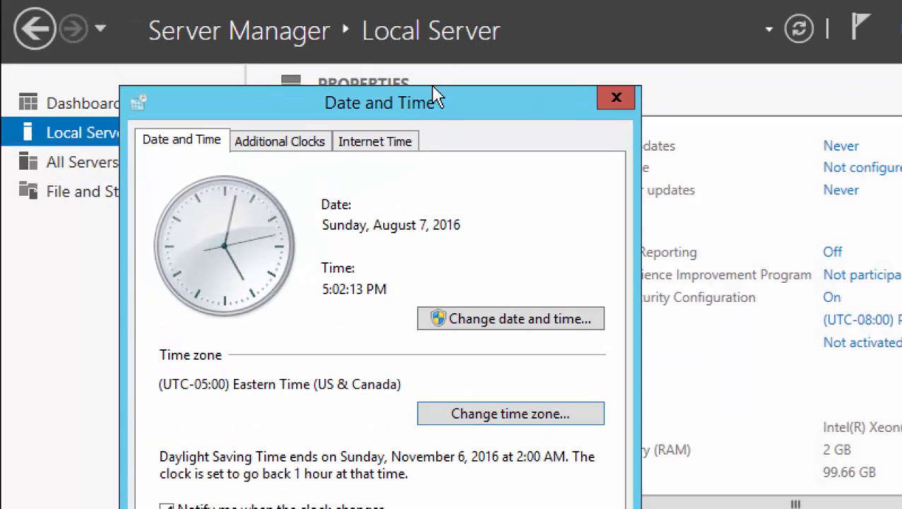
drag(428, 106, 418, 22)
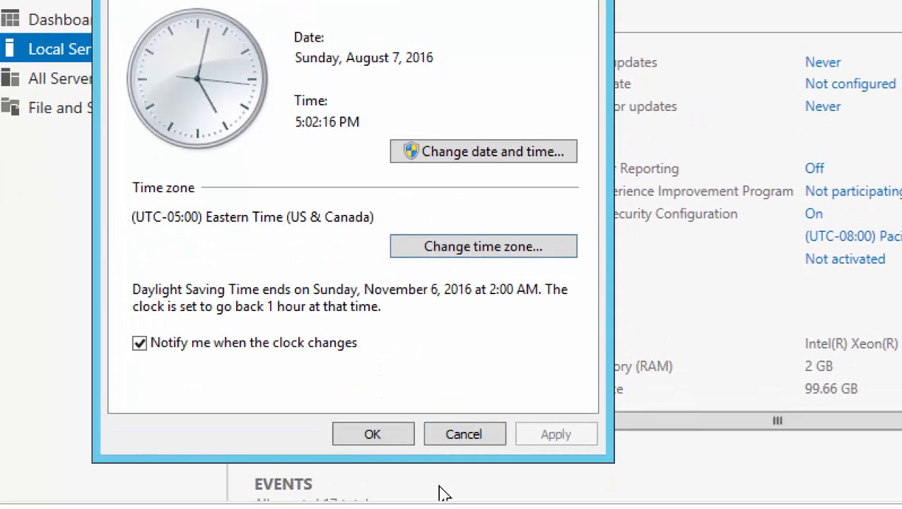
click(393, 436)
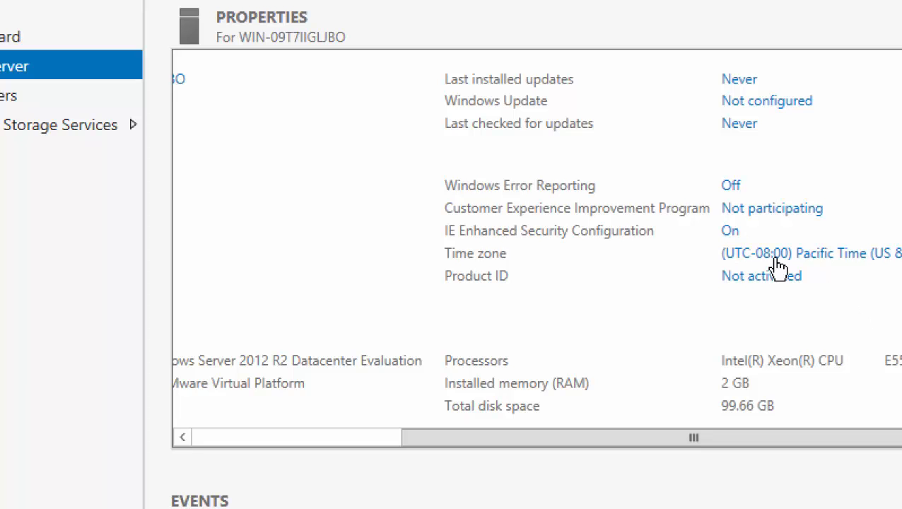
Rename the VMVC guest's computer name to VMVC.
click(250, 438)
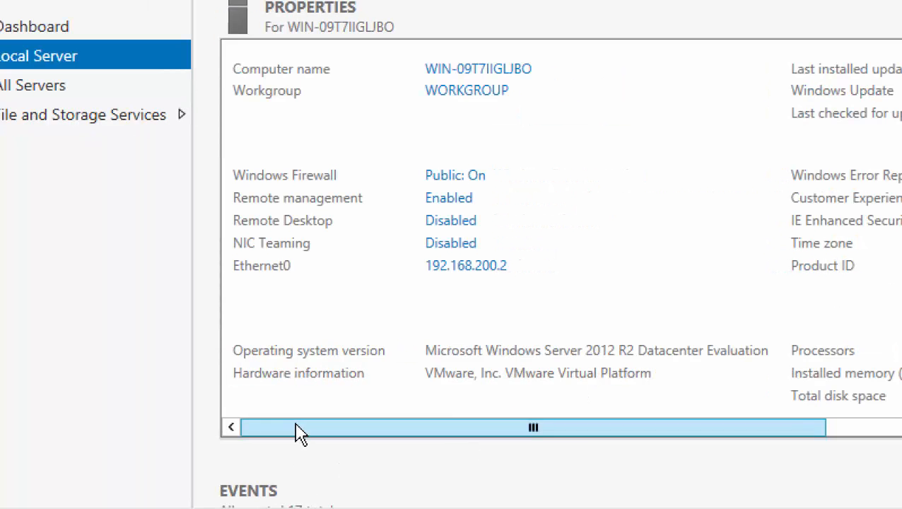
click(467, 72)
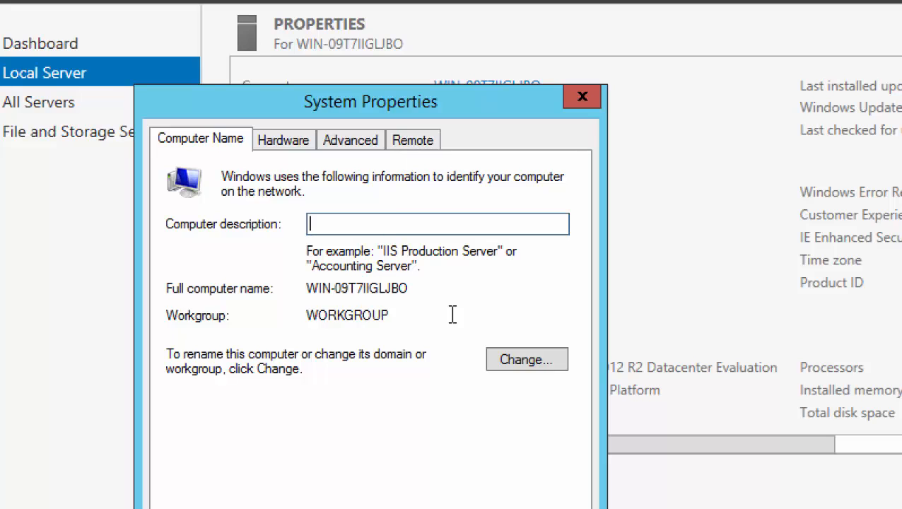
click(526, 360)
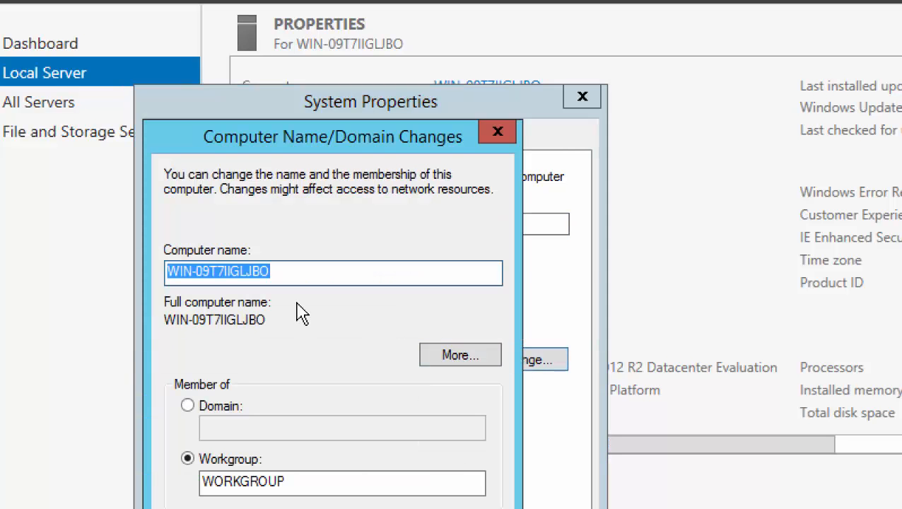
text(VMVC)
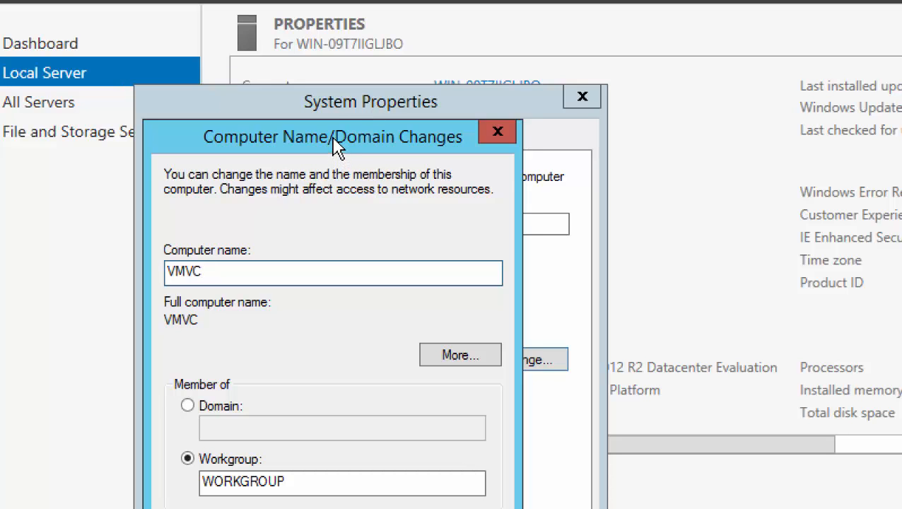
drag(337, 149, 353, 39)
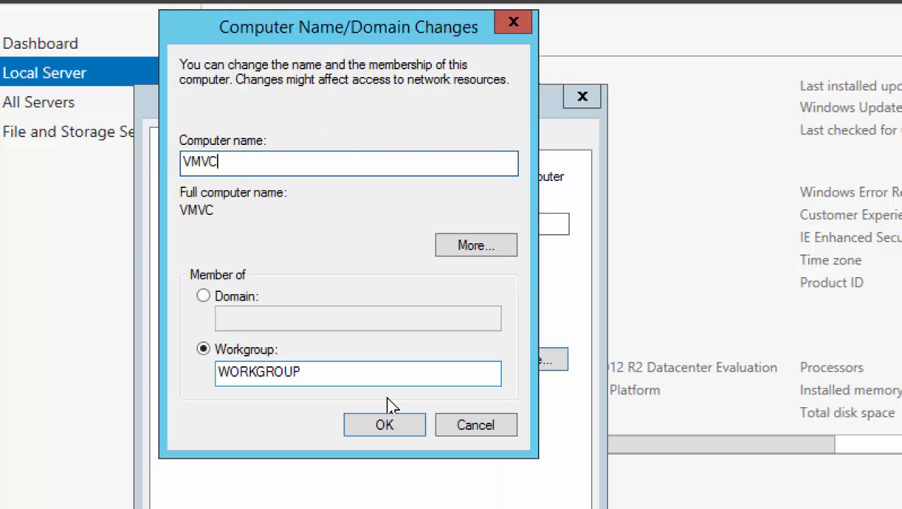
click(382, 427)
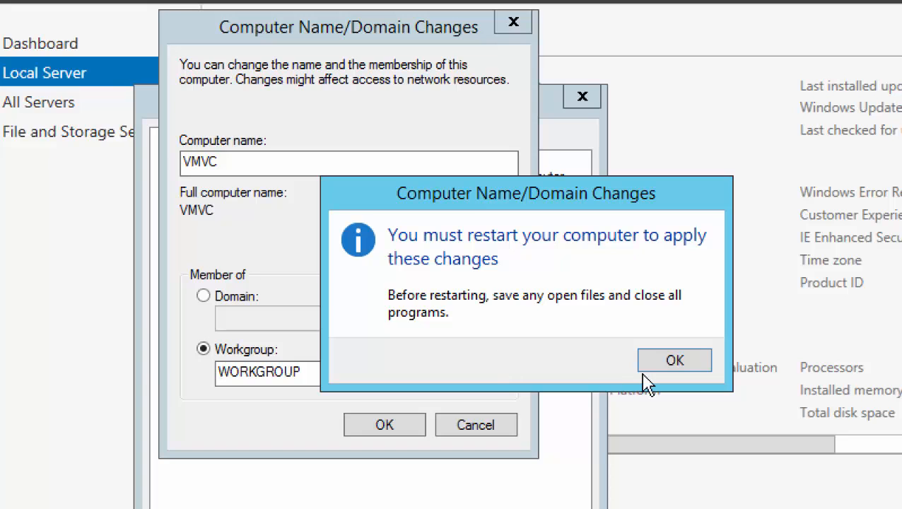
Acknowledge the restart notice, close System Properties, and choose Restart Later.
click(675, 362)
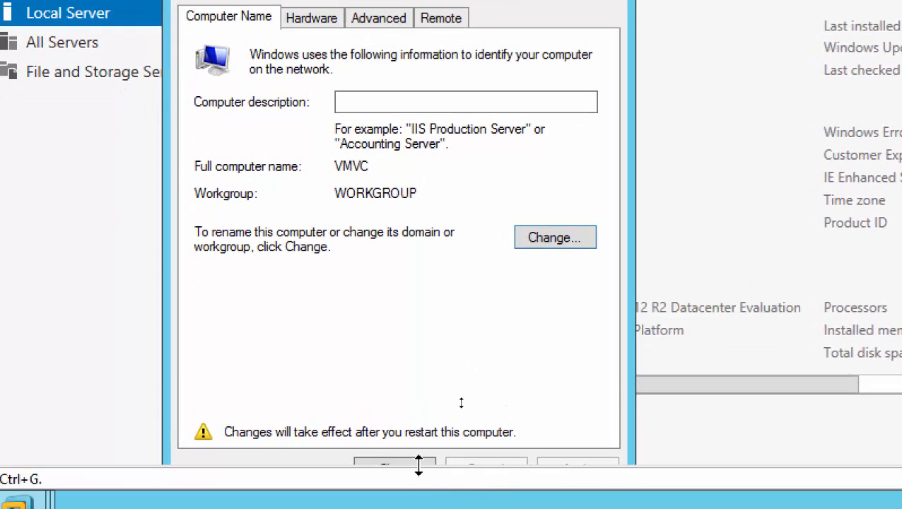
click(395, 461)
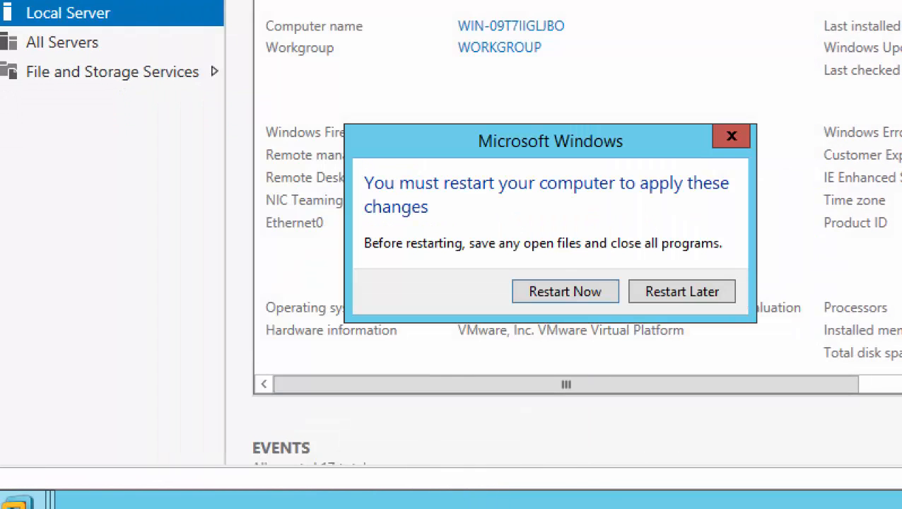
click(705, 295)
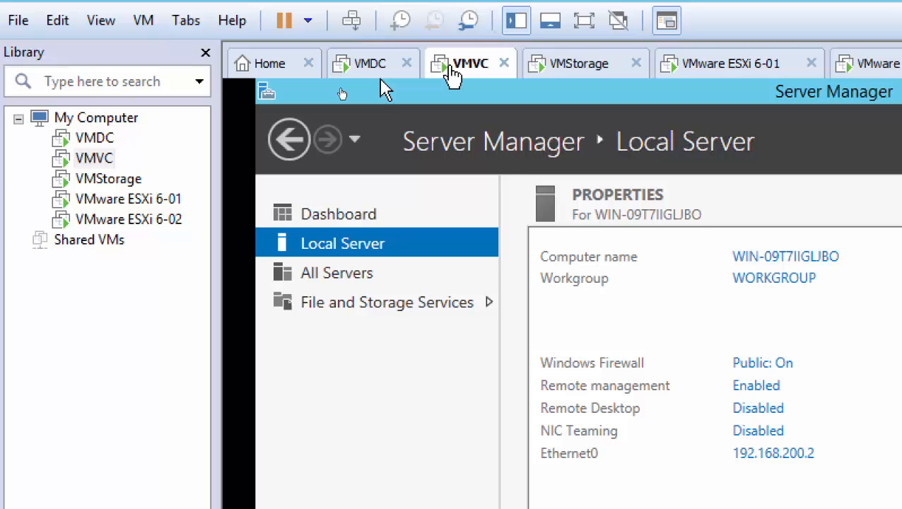
Add a network adapter on Custom: VMnet8 (NAT) in VMVC's virtual machine settings.
right_click(451, 68)
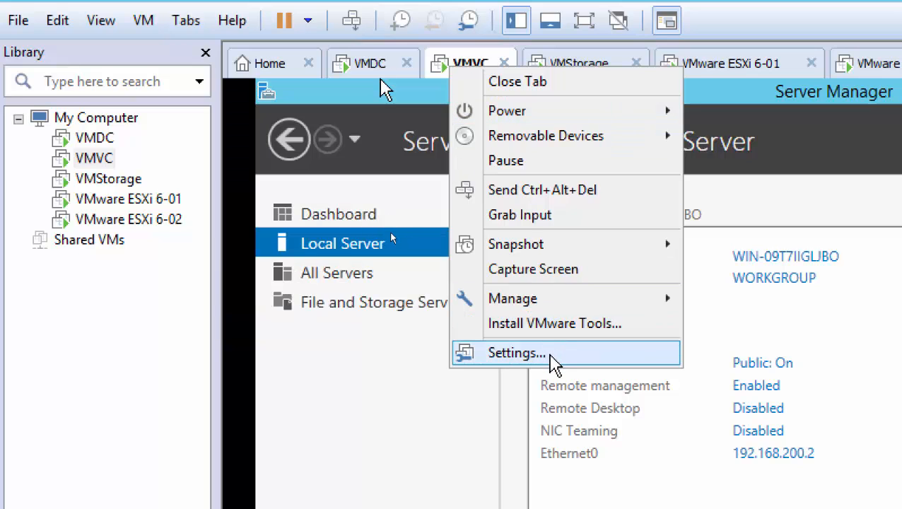
click(554, 354)
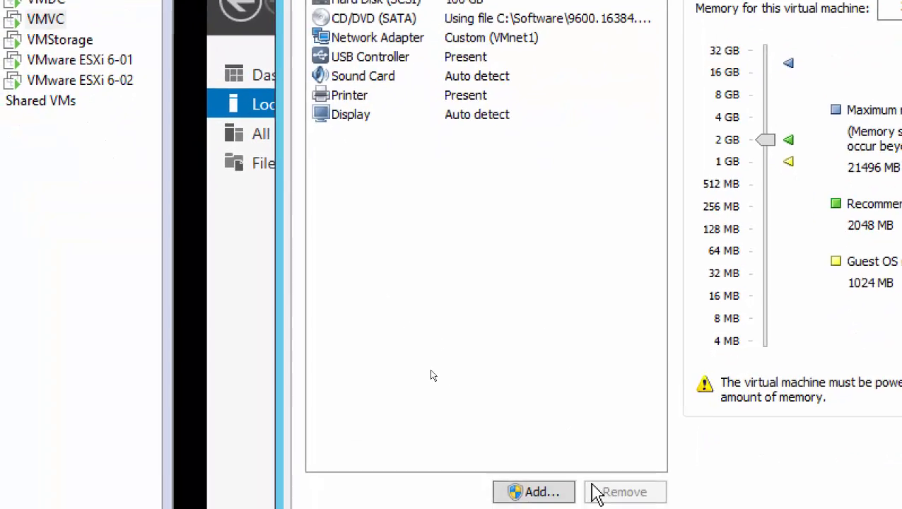
click(554, 494)
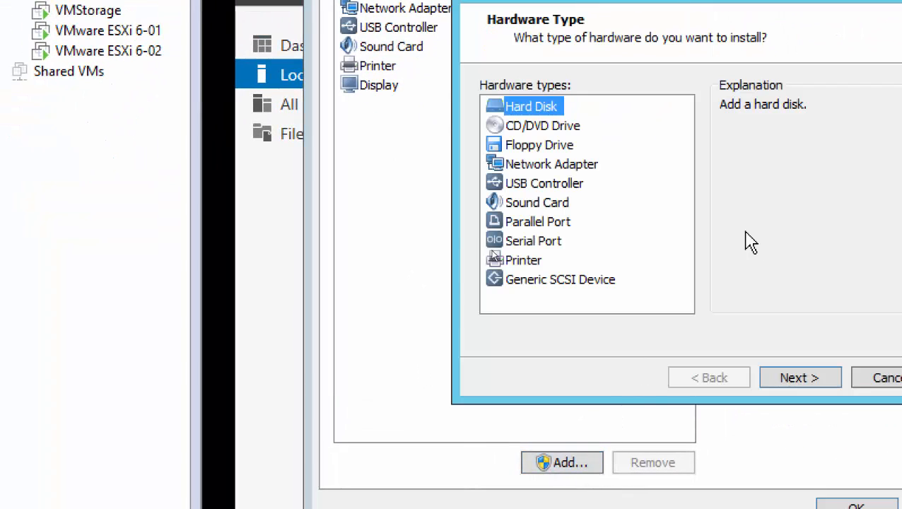
click(564, 167)
click(758, 337)
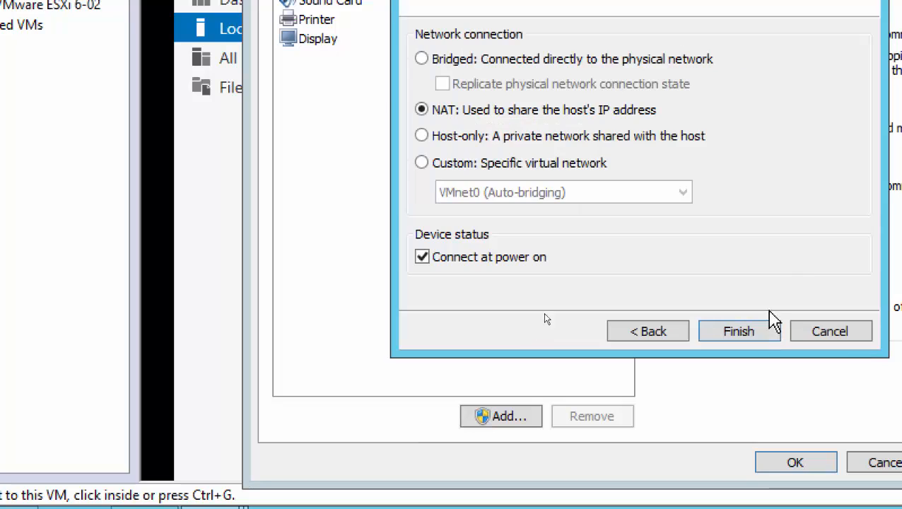
click(479, 167)
click(490, 198)
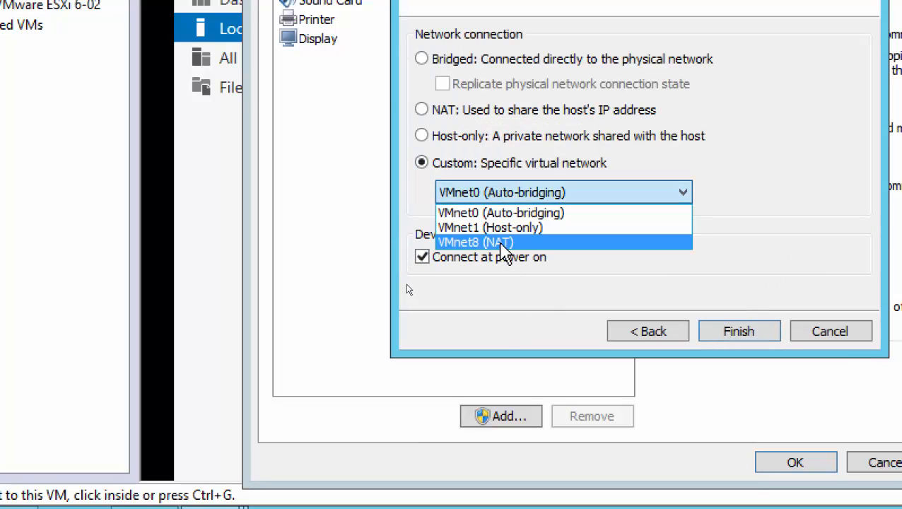
click(500, 244)
click(736, 334)
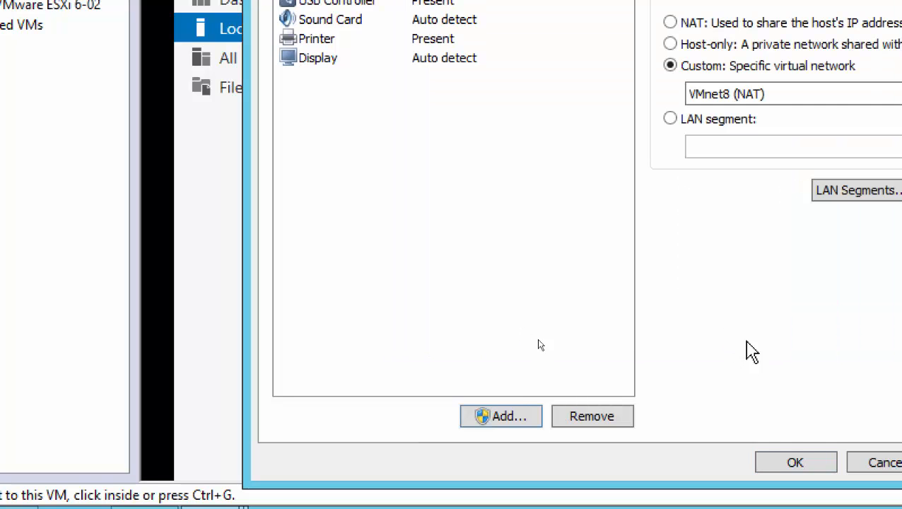
click(781, 458)
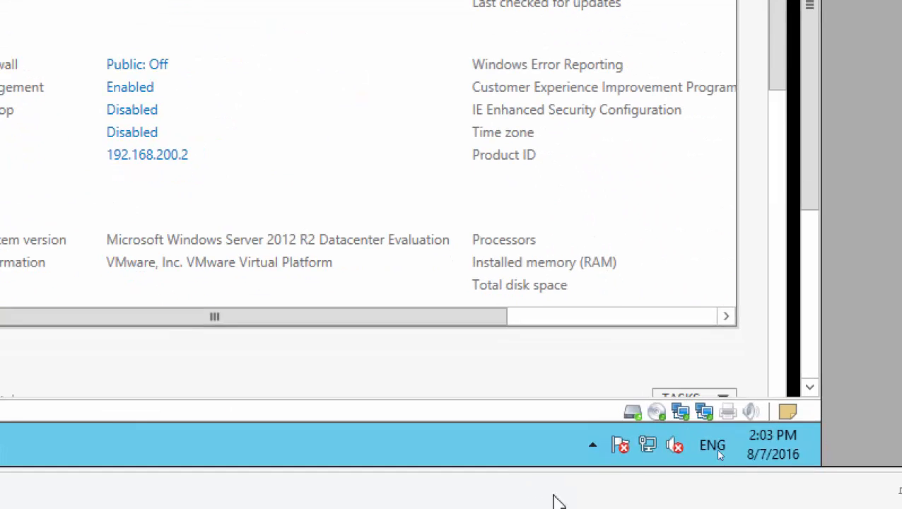
Minimise Server Manager and allow discovery of devices on this network.
mouse_move(829, 417)
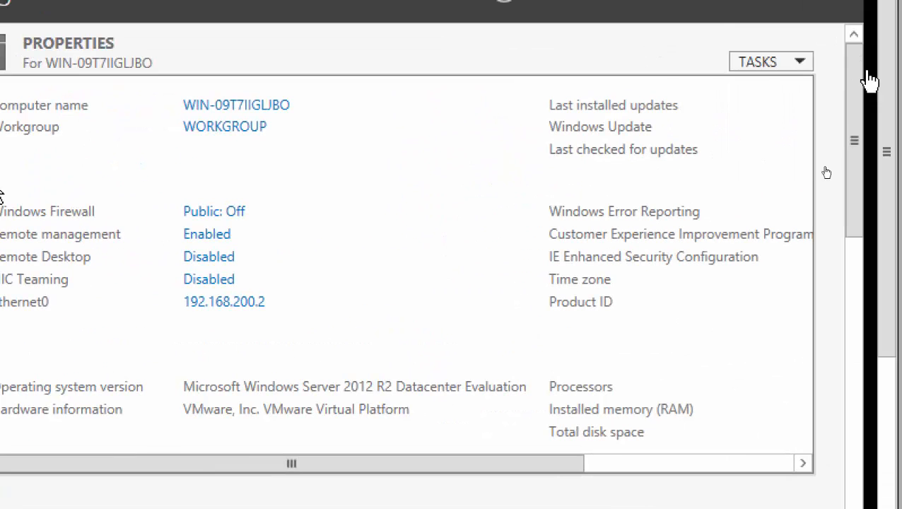
drag(883, 87, 878, 36)
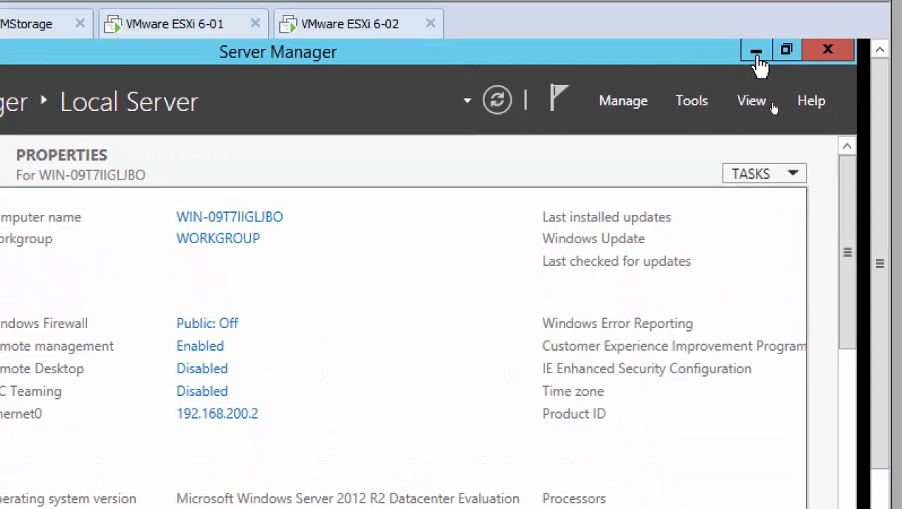
click(756, 55)
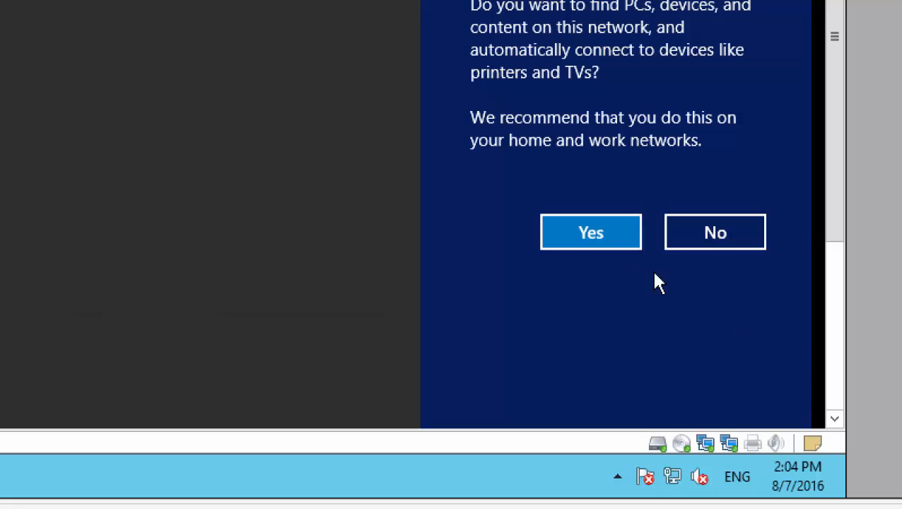
click(561, 233)
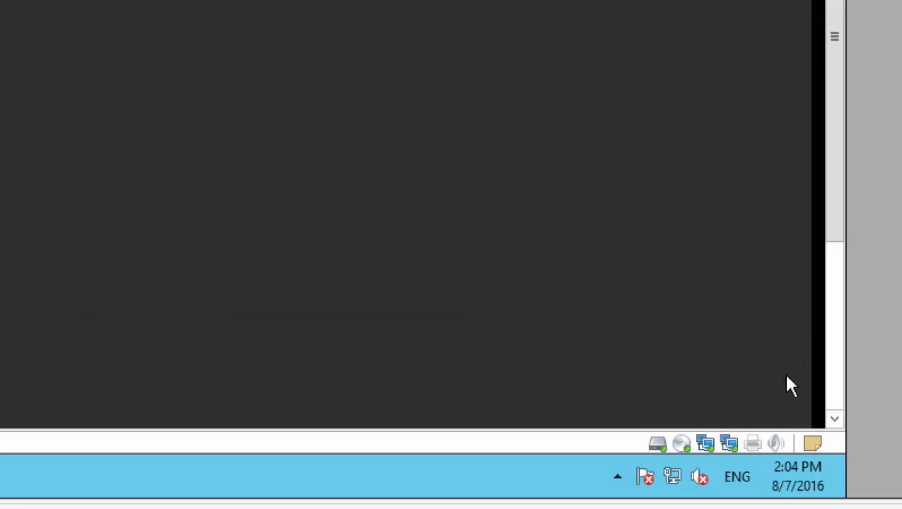
click(838, 392)
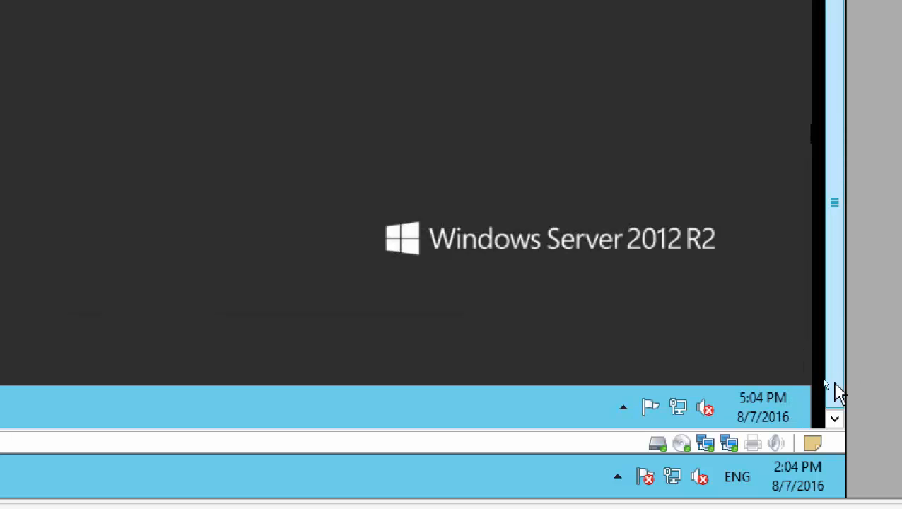
Refresh the VMVC guest desktop twice from its right-click menu.
right_click(534, 68)
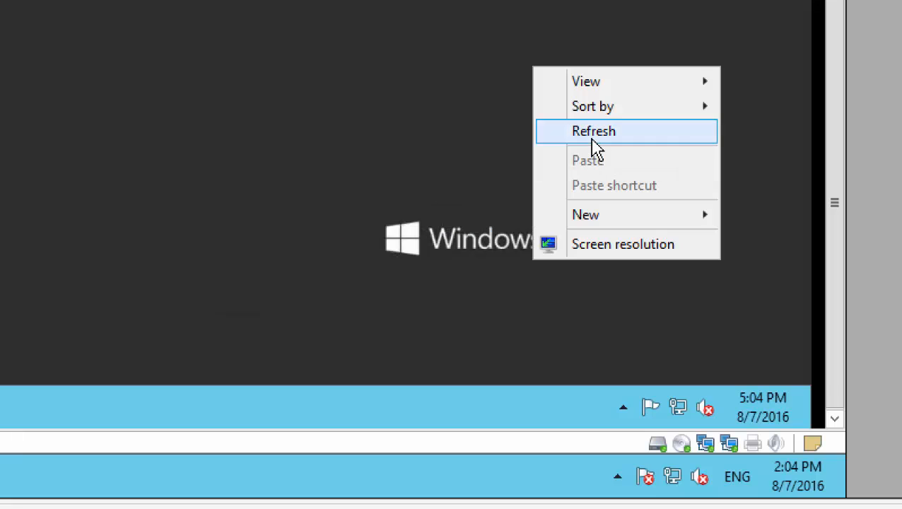
click(593, 139)
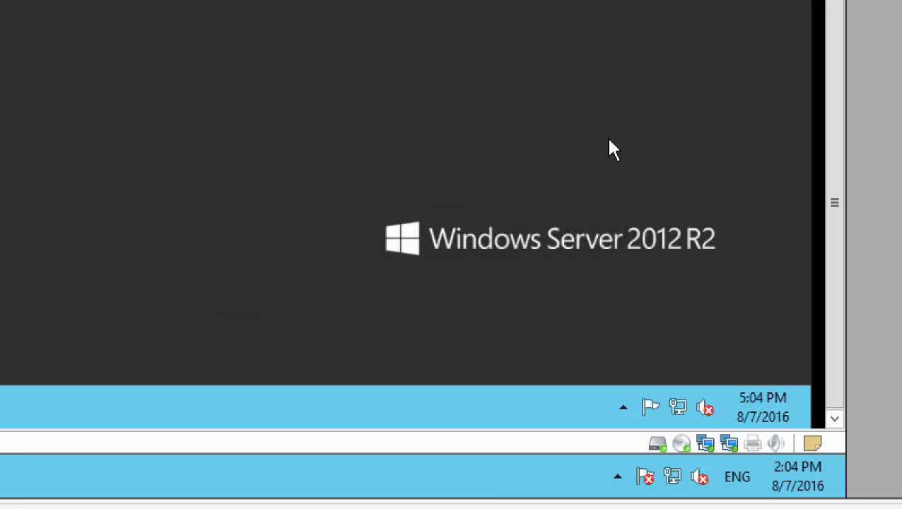
right_click(571, 83)
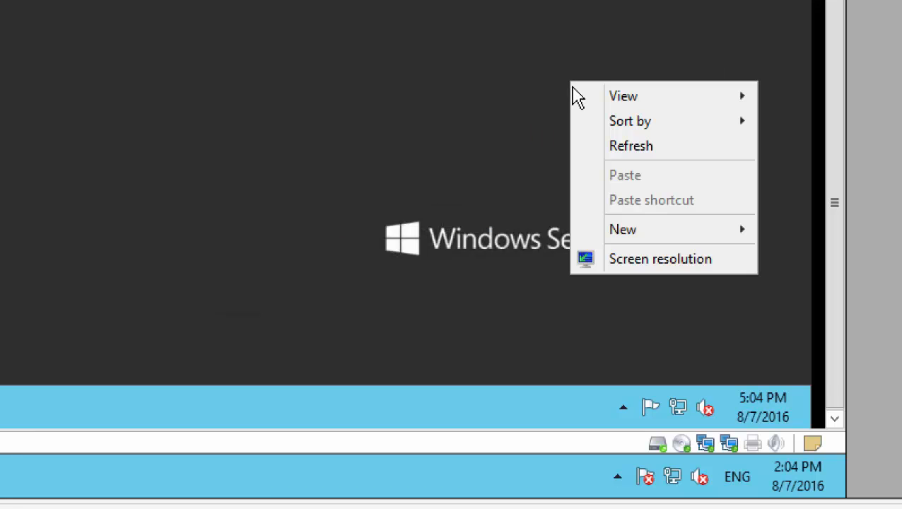
click(599, 147)
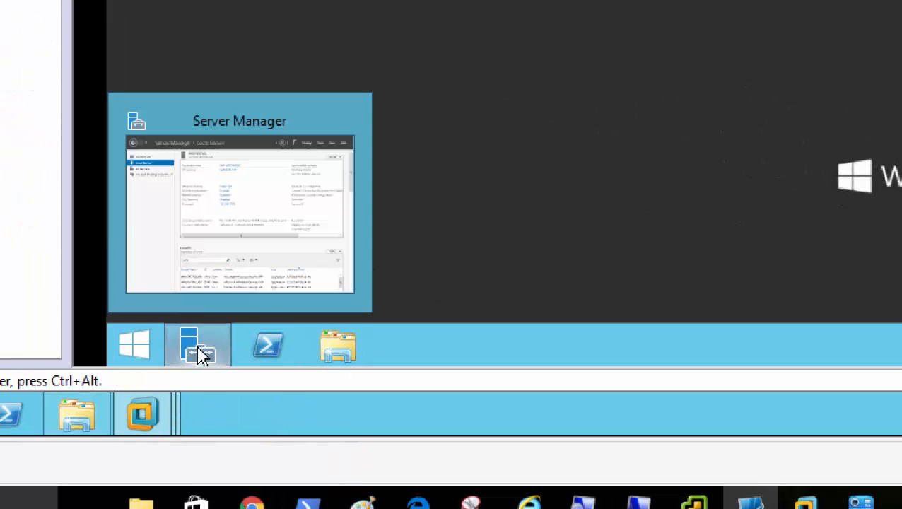
Restart VMVC from the Start quick-tasks menu, giving Operating System: Recovery (Unplanned) as reason.
click(199, 354)
right_click(149, 335)
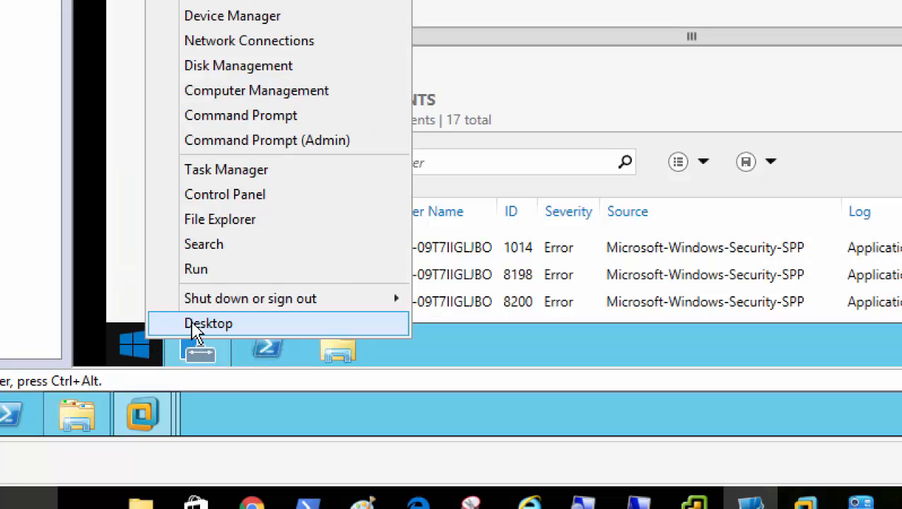
mouse_move(356, 302)
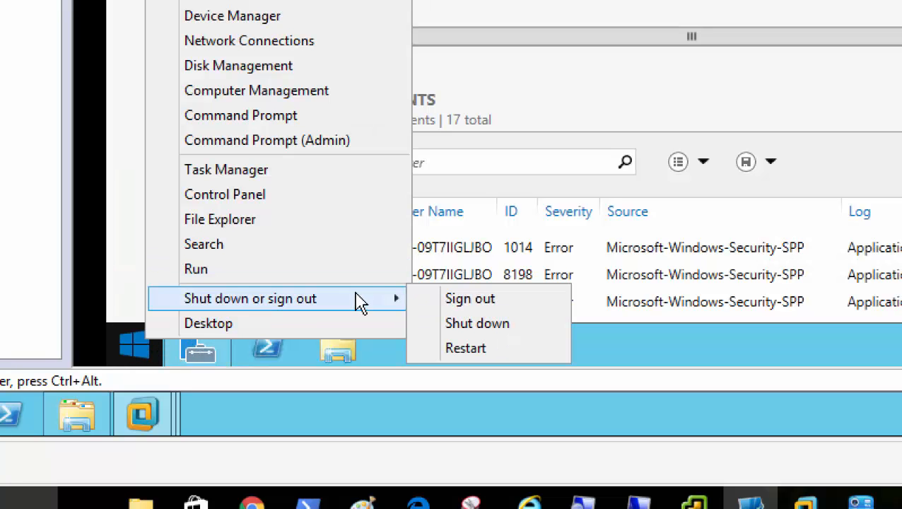
click(501, 350)
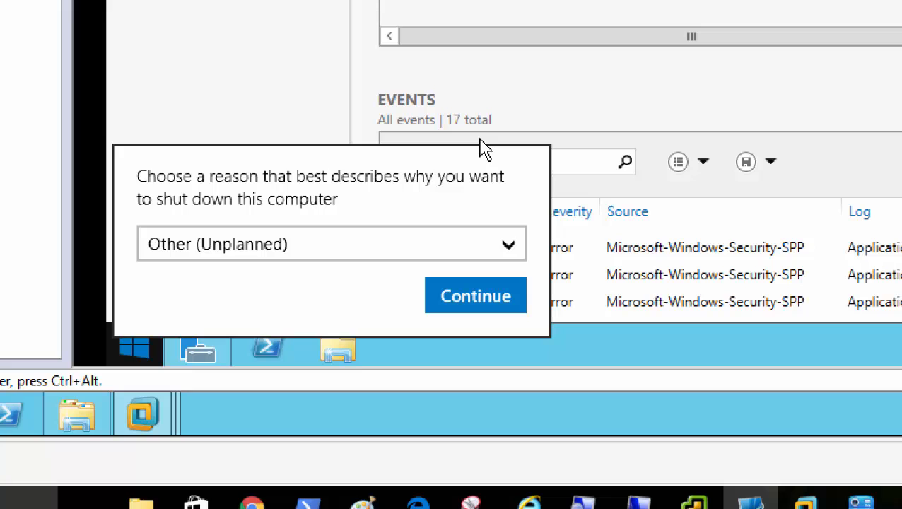
click(304, 259)
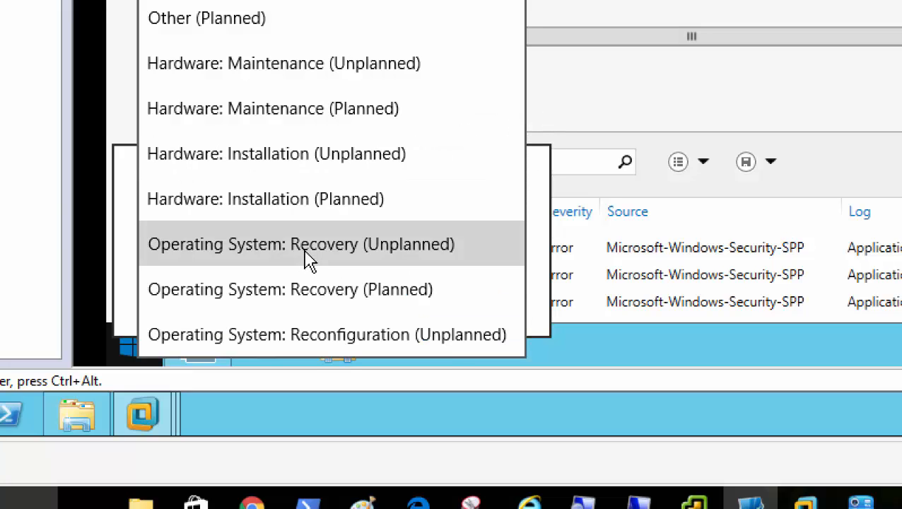
click(309, 259)
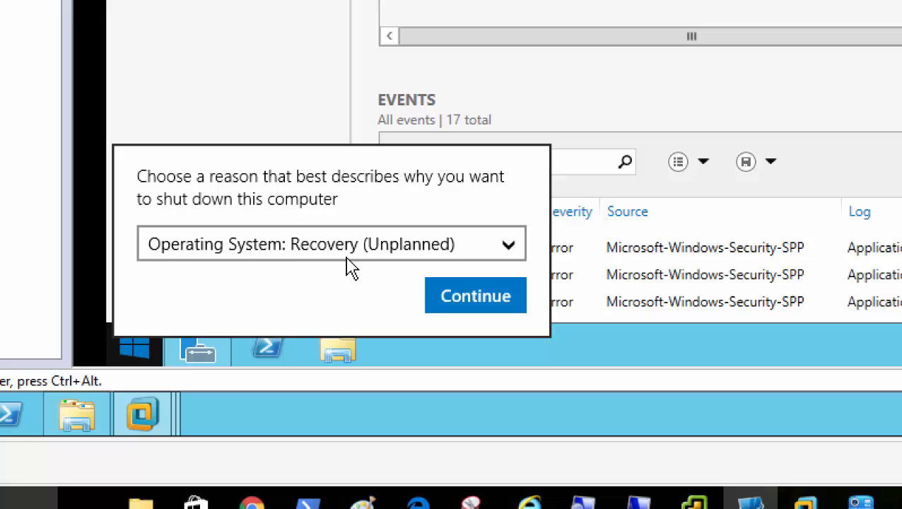
click(456, 301)
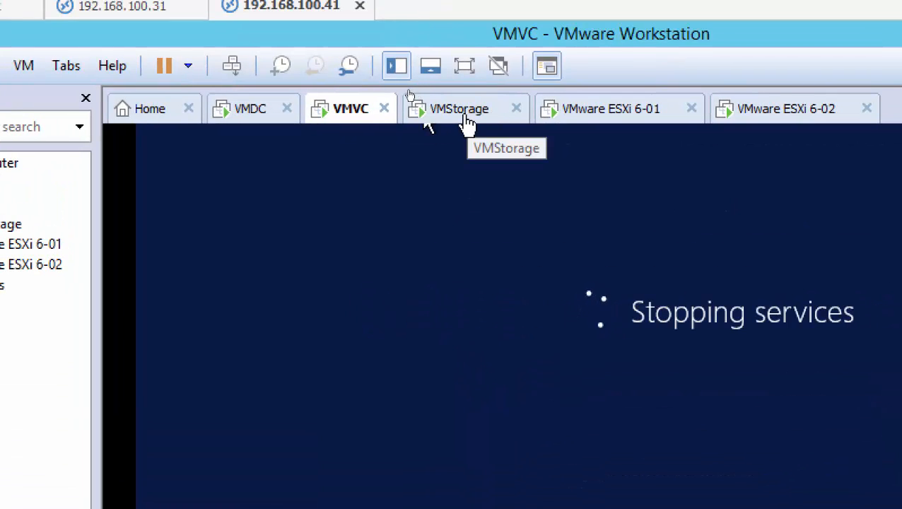
Sign in to VMStorage with the administrator password.
click(467, 125)
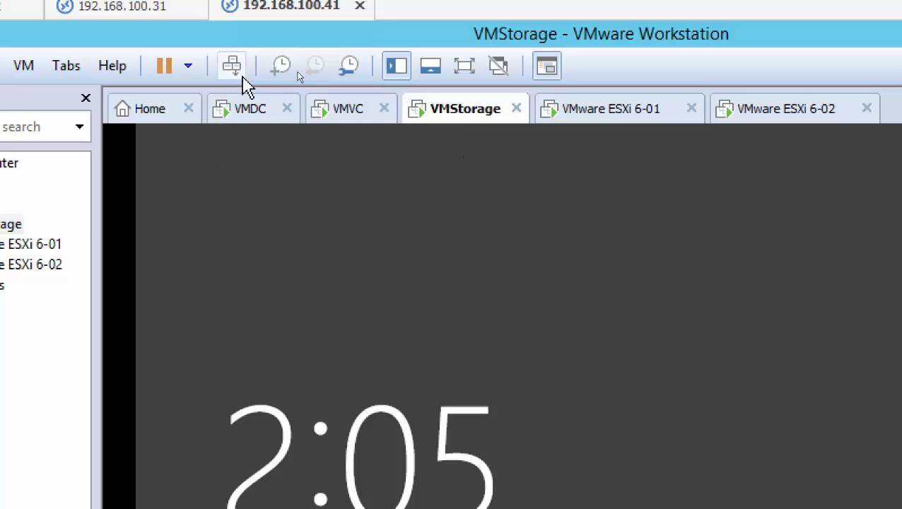
click(231, 70)
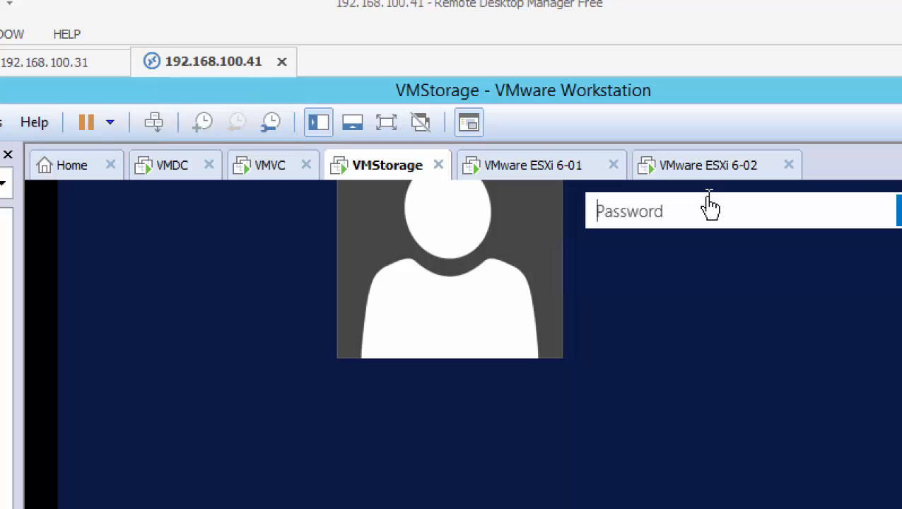
text(••)
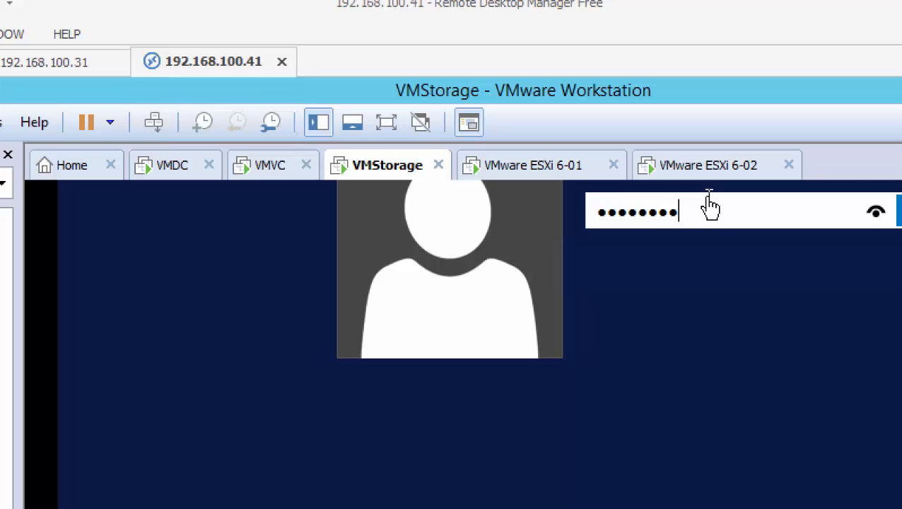
text(••••••)
key(Return)
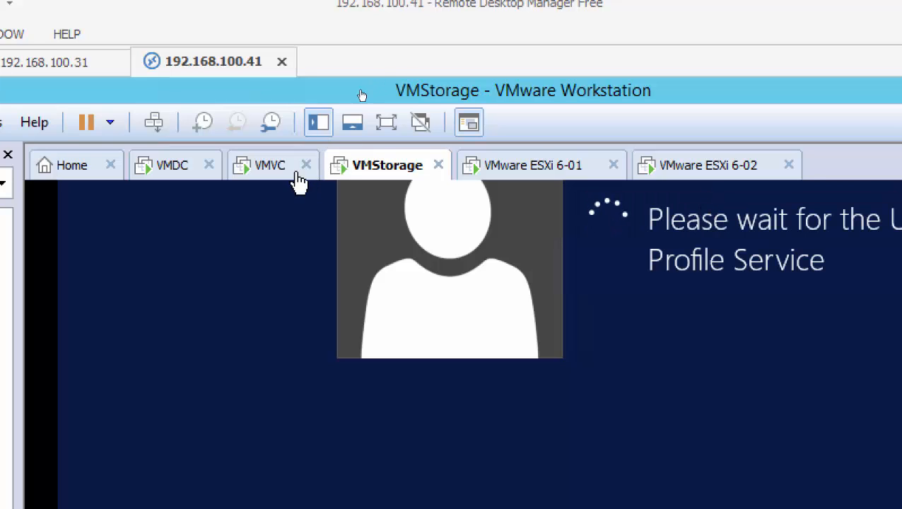
Sign in to VMDC as administrator, correcting a mistyped password.
click(273, 172)
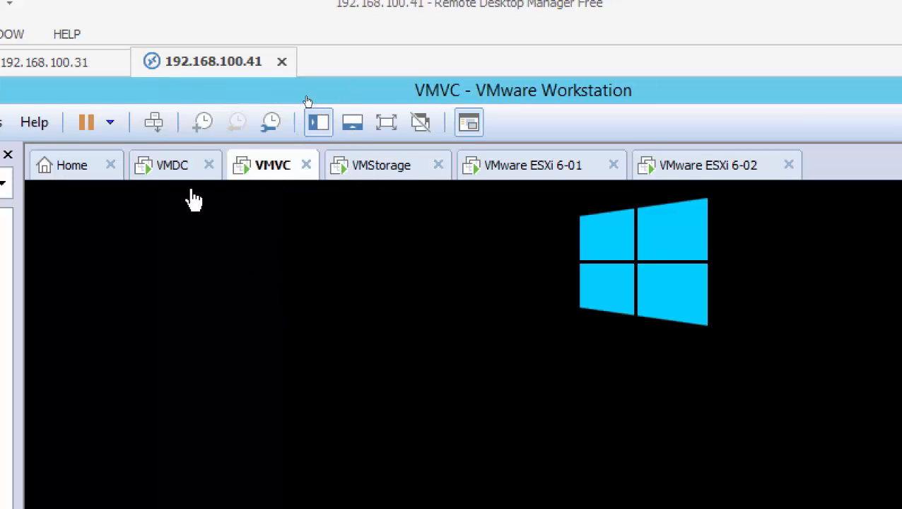
click(171, 173)
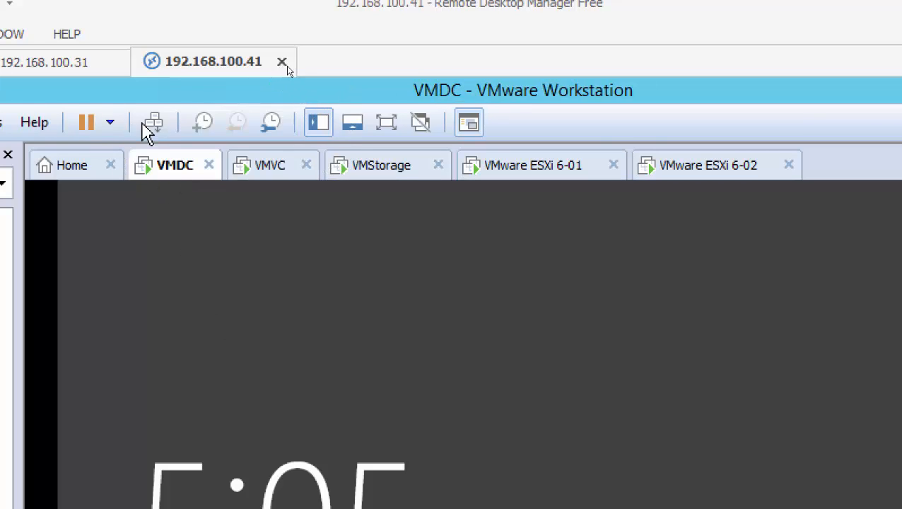
click(149, 129)
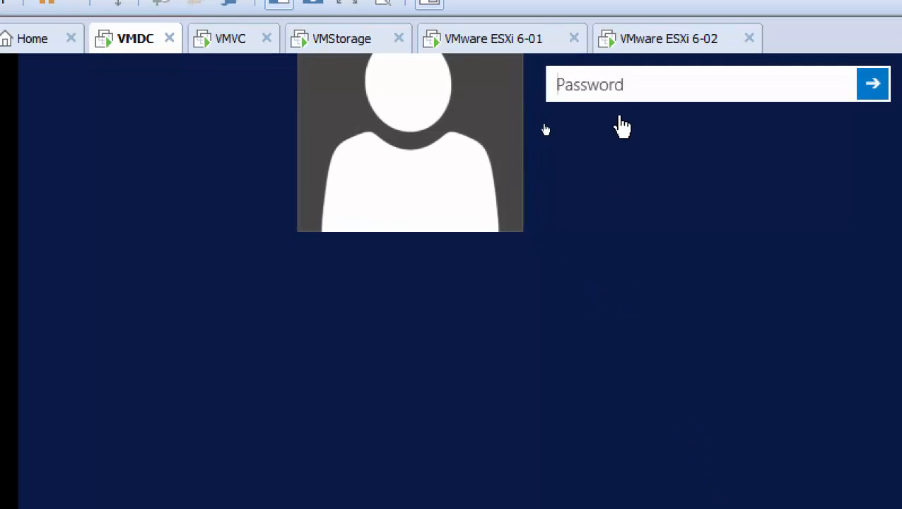
text(P@ssw)
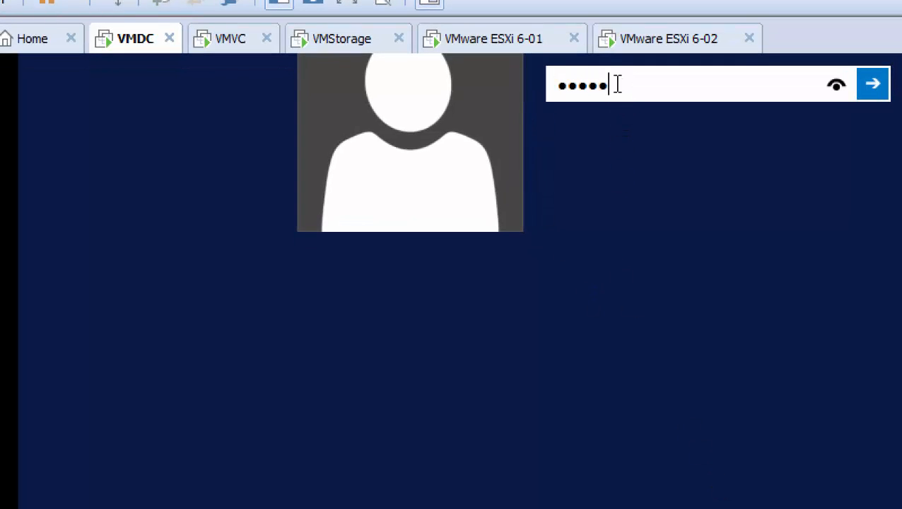
key(BackSpace)
key(BackSpace)
key(BackSpace)
key(BackSpace)
key(BackSpace)
key(BackSpace)
text(P)
key(Return)
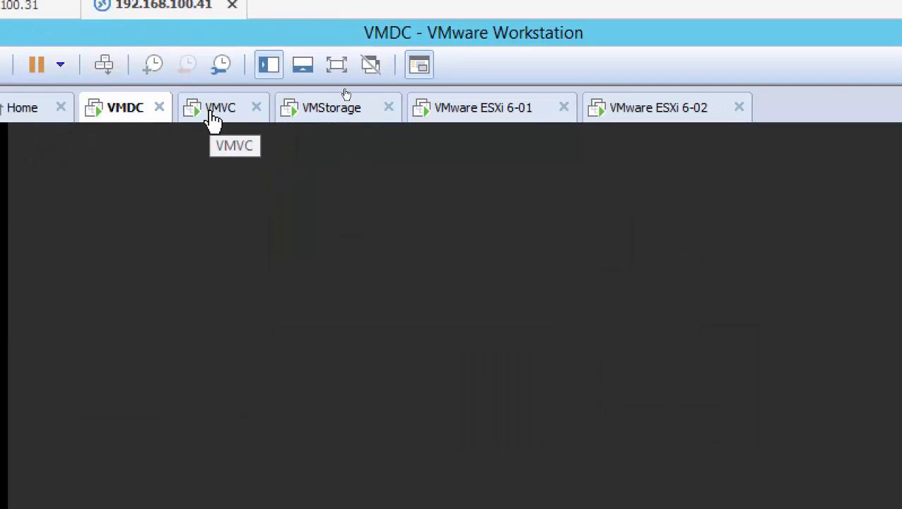
Sign in to VMVC with the administrator password.
click(212, 121)
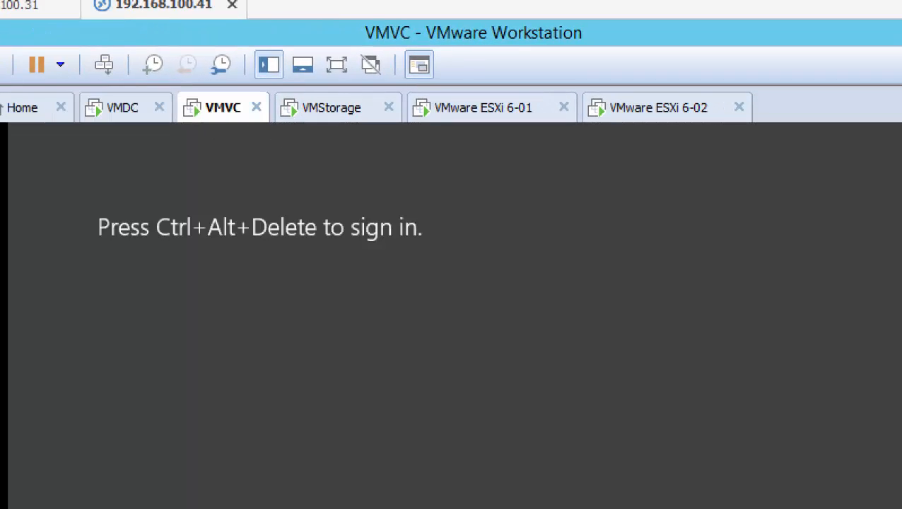
click(105, 64)
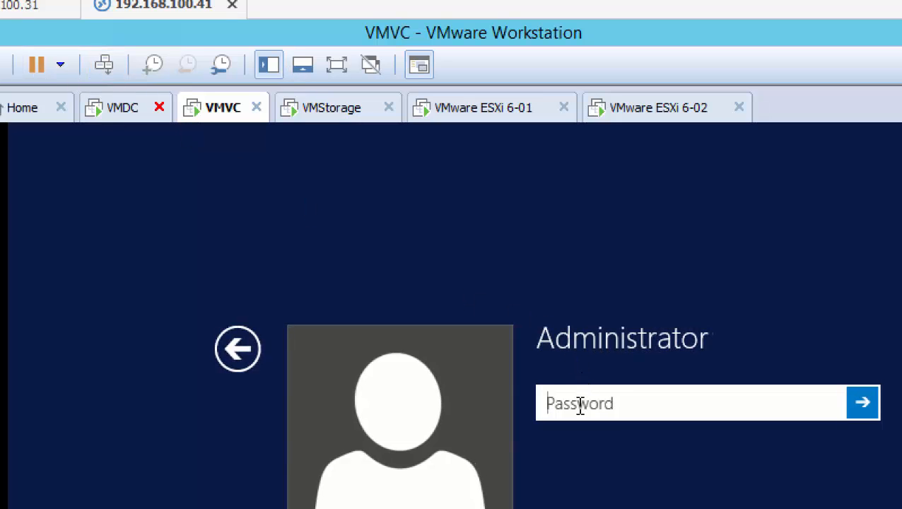
text(*******)
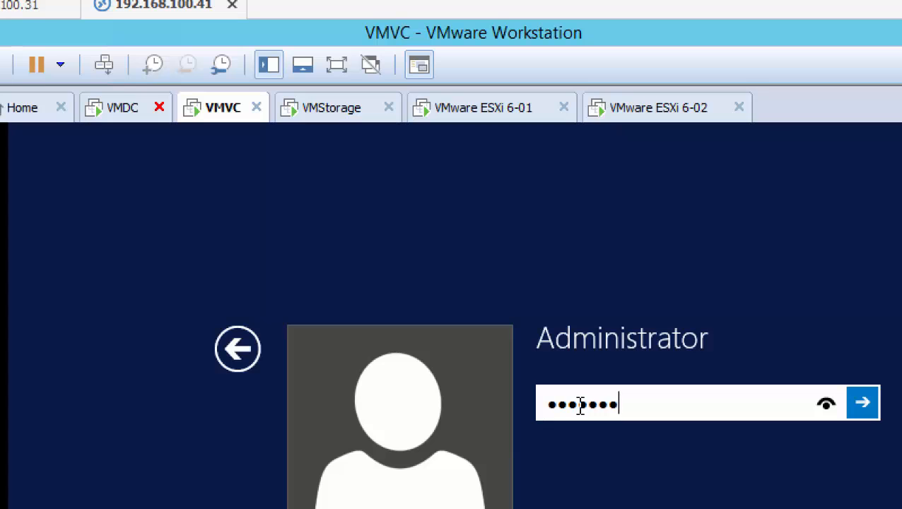
key(Return)
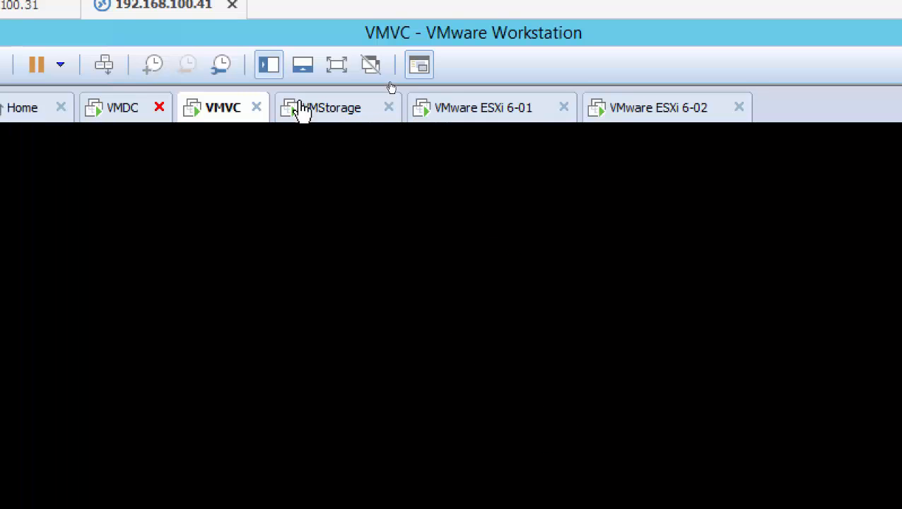
Switch to VMStorage and show Local Server properties in Server Manager.
click(316, 118)
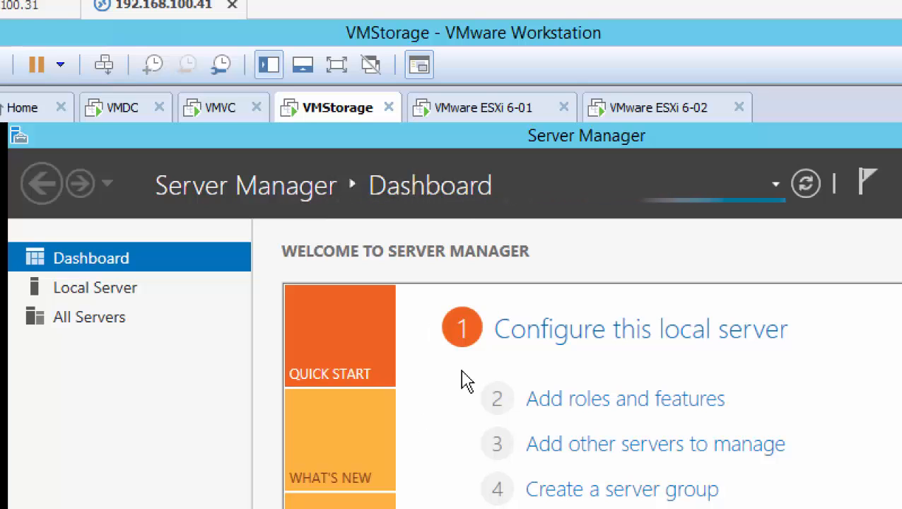
click(152, 290)
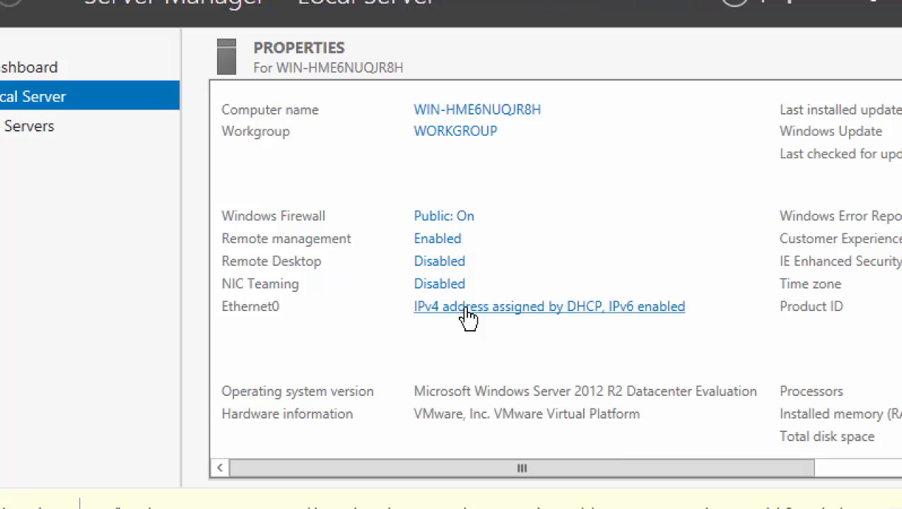
Open the Ethernet0 adapter properties and disable IPv6.
click(470, 317)
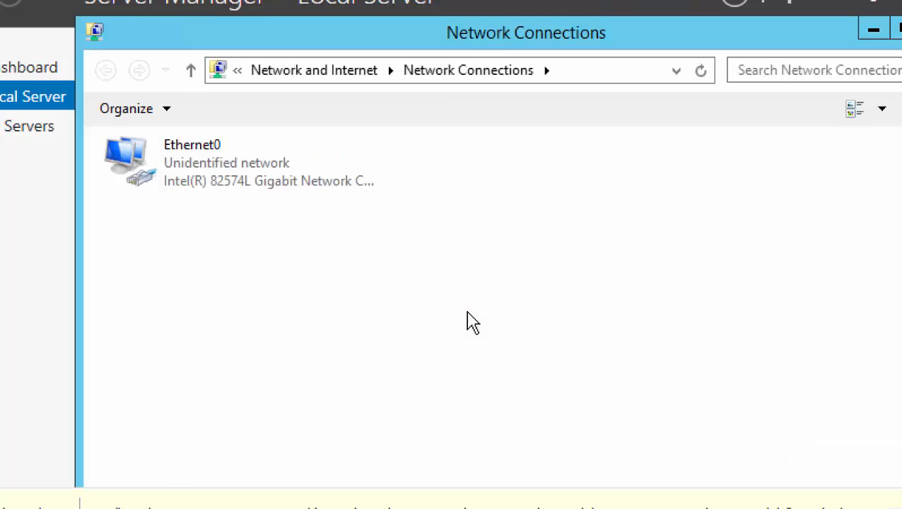
double_click(205, 180)
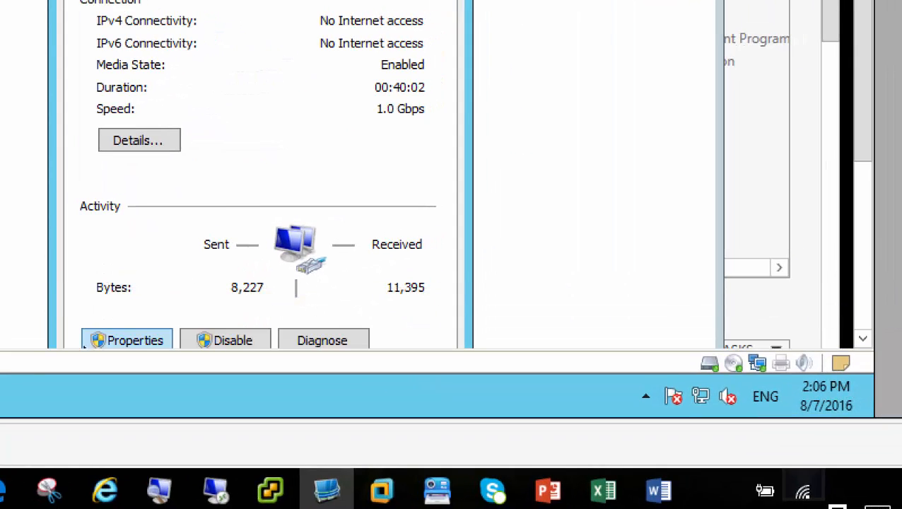
click(119, 343)
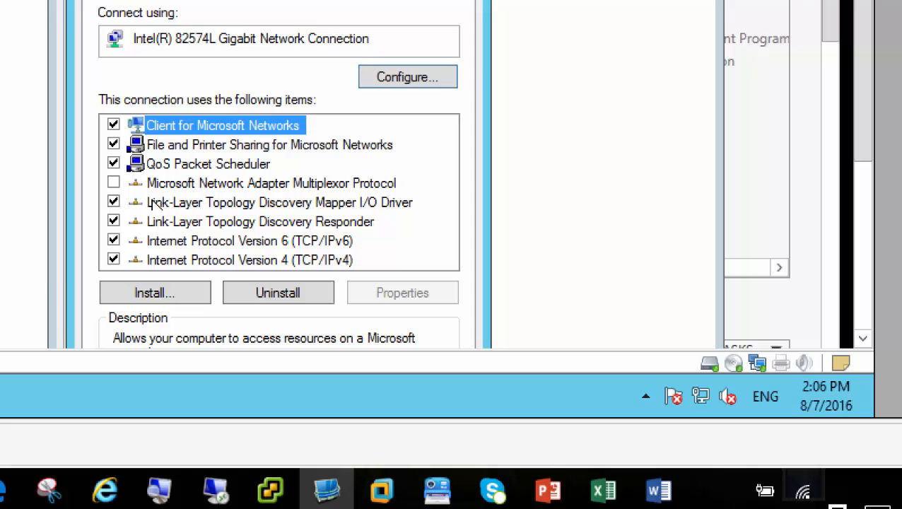
click(113, 241)
click(195, 263)
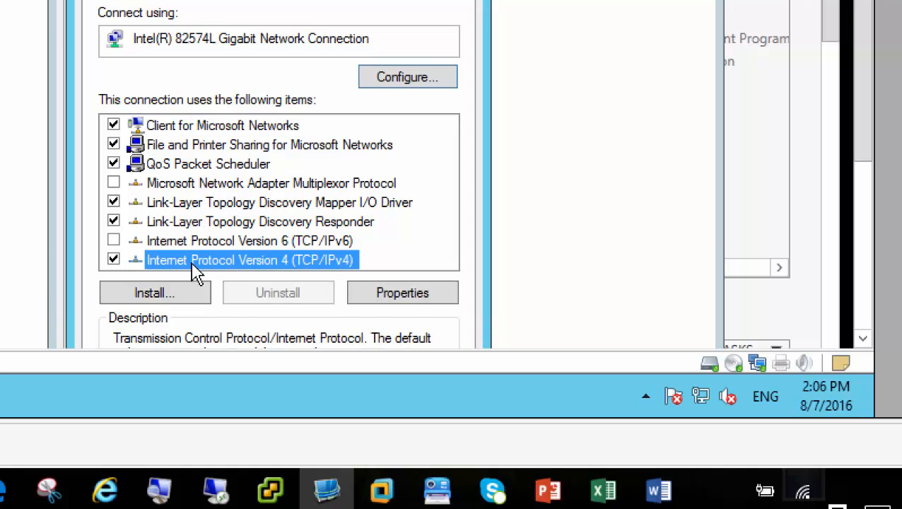
Set static IPv4 192.168.200.3/255.255.255.0, gateway 192.168.200.50, DNS 192.168.200.1.
click(379, 297)
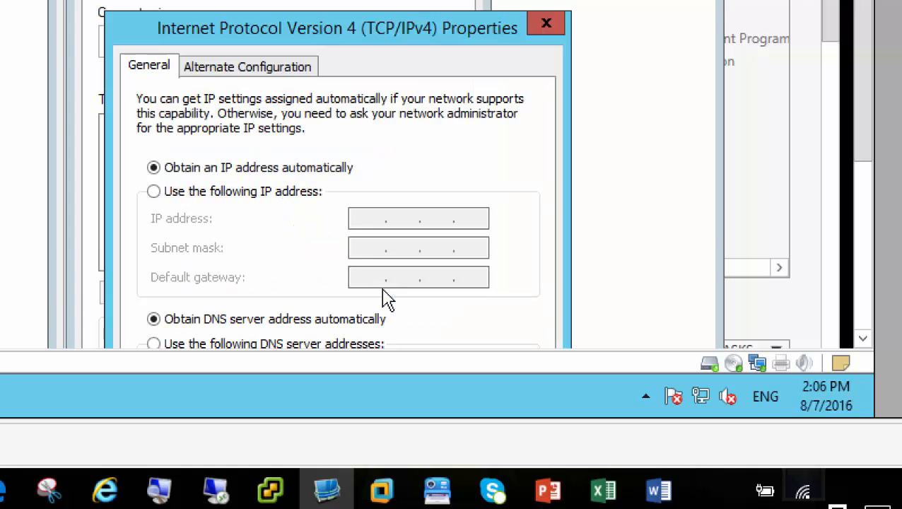
click(279, 193)
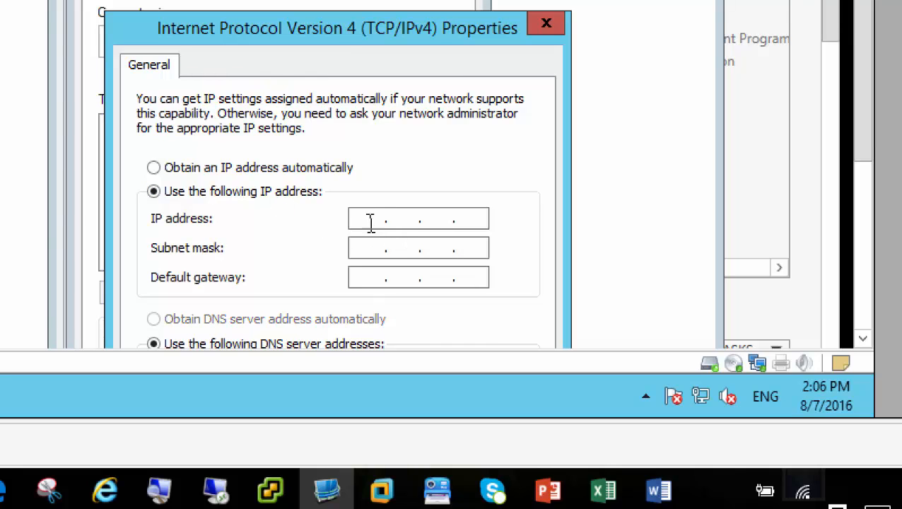
text(192 . 168 . 200 . 3)
key(Tab)
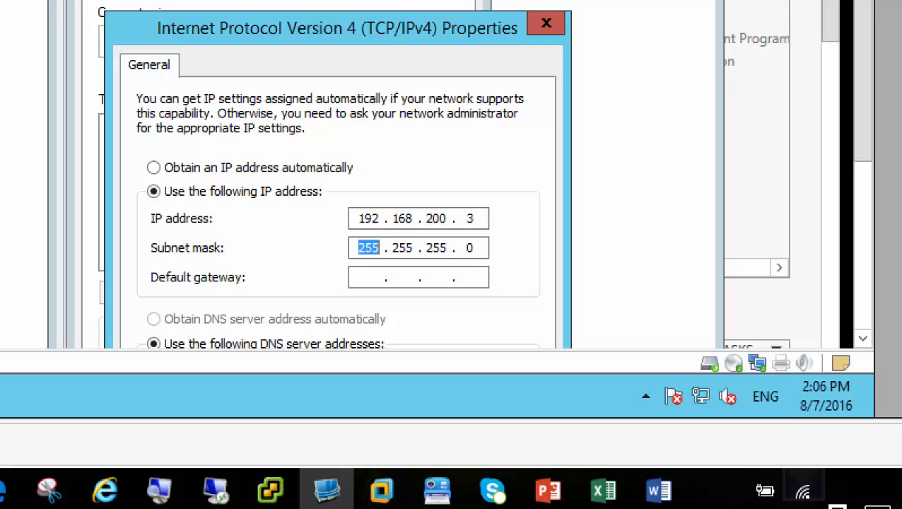
key(Tab)
key(Tab)
key(shift+Tab)
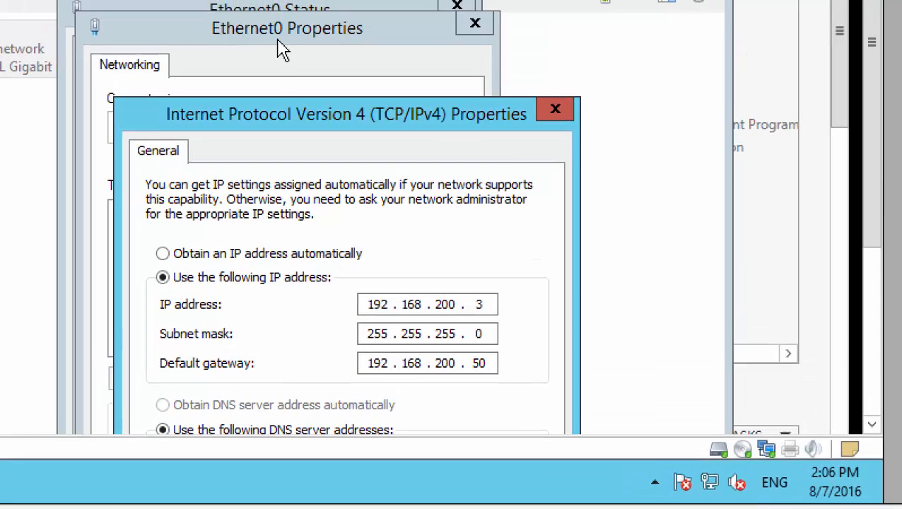
drag(283, 111, 291, 0)
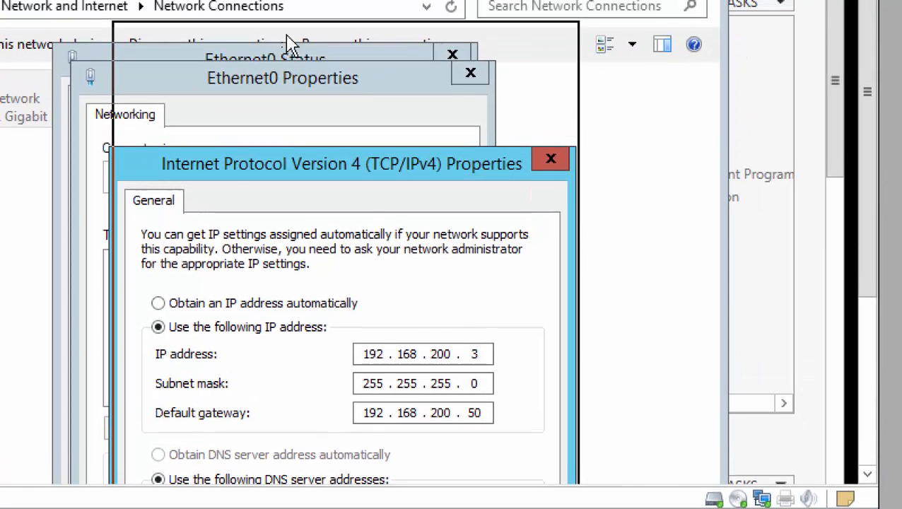
drag(290, 43, 292, 47)
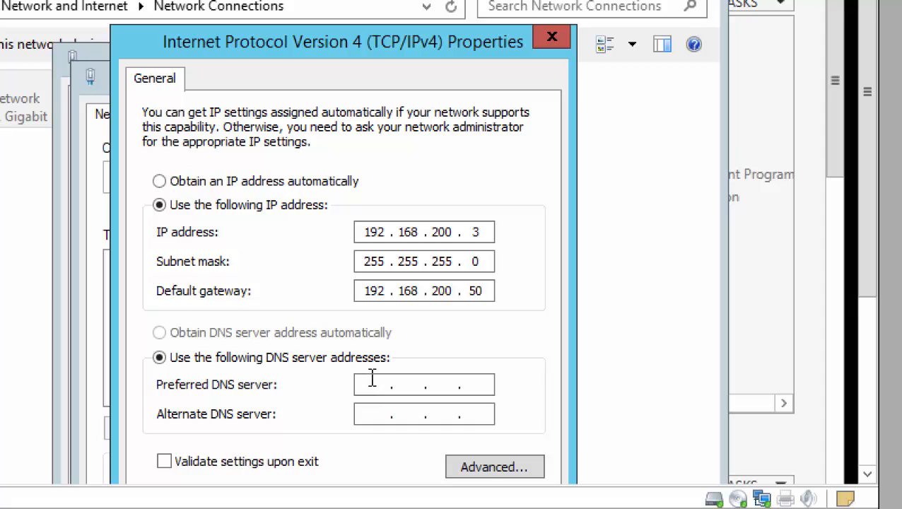
text(192.16)
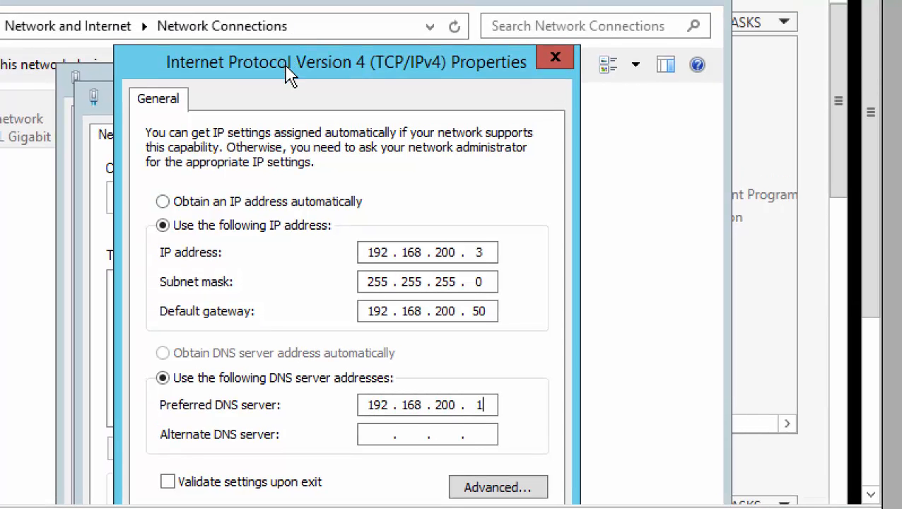
mouse_move(285, 52)
mouse_down()
mouse_move(277, 14)
mouse_move(280, 35)
mouse_up()
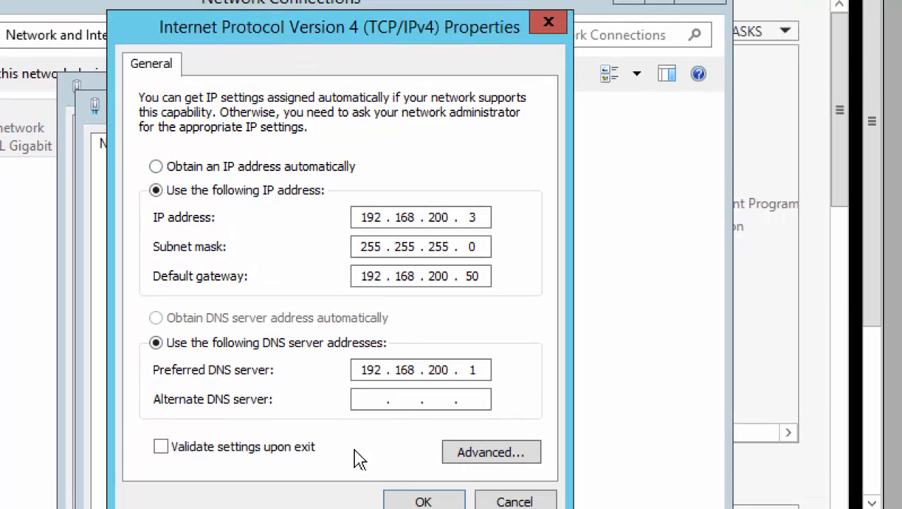
click(399, 496)
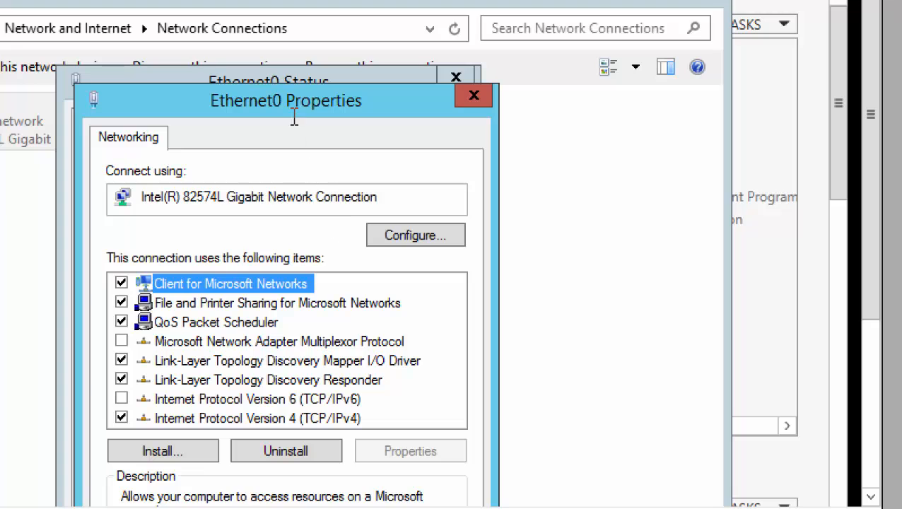
Close the Ethernet0 properties, status and Network Connections windows.
drag(289, 110, 284, 46)
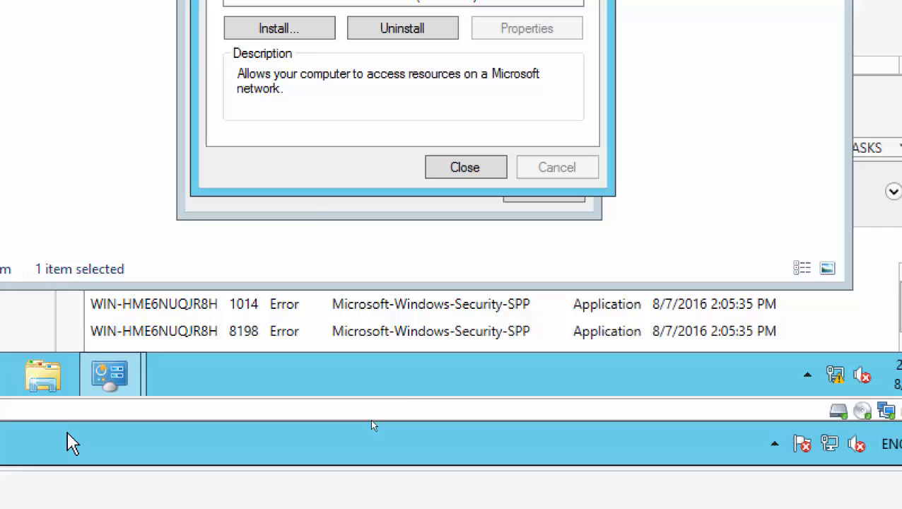
click(445, 169)
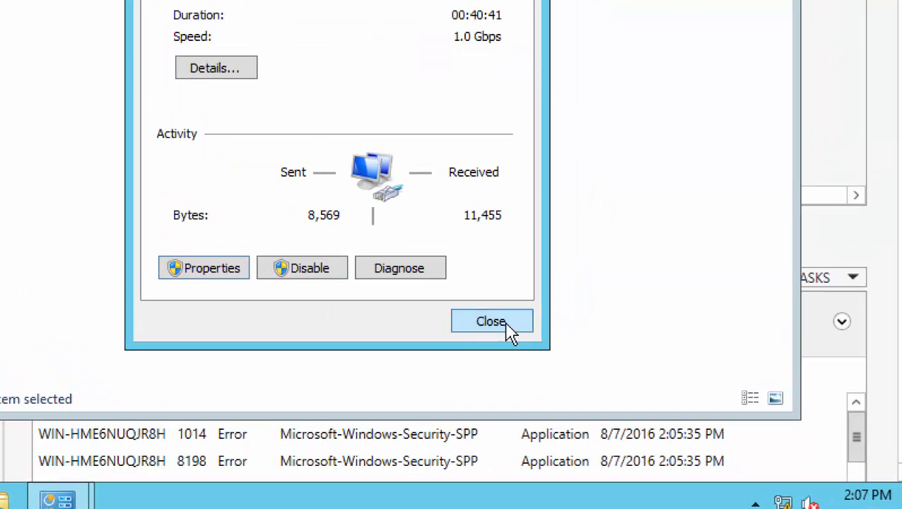
click(554, 192)
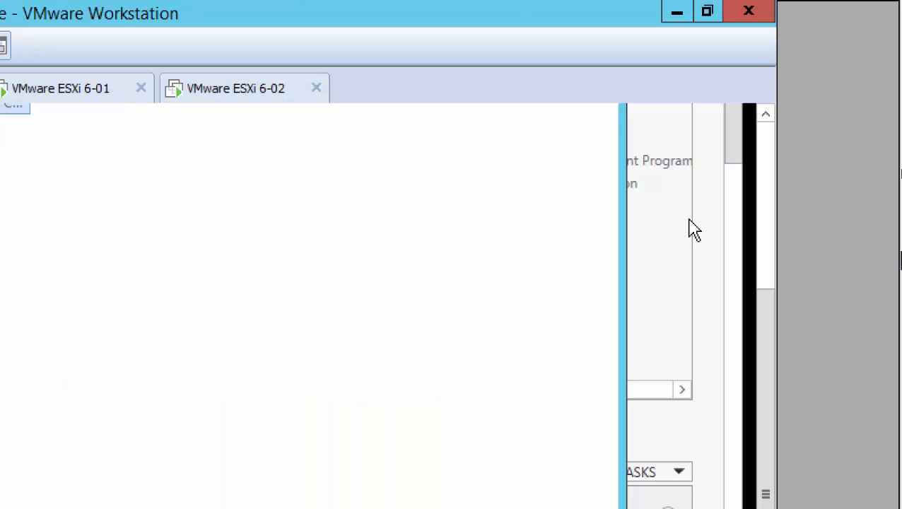
click(766, 179)
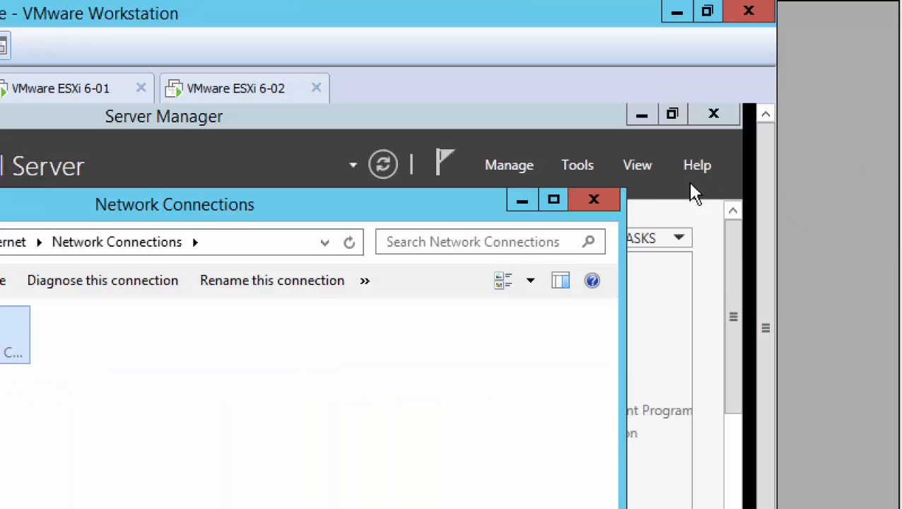
click(596, 199)
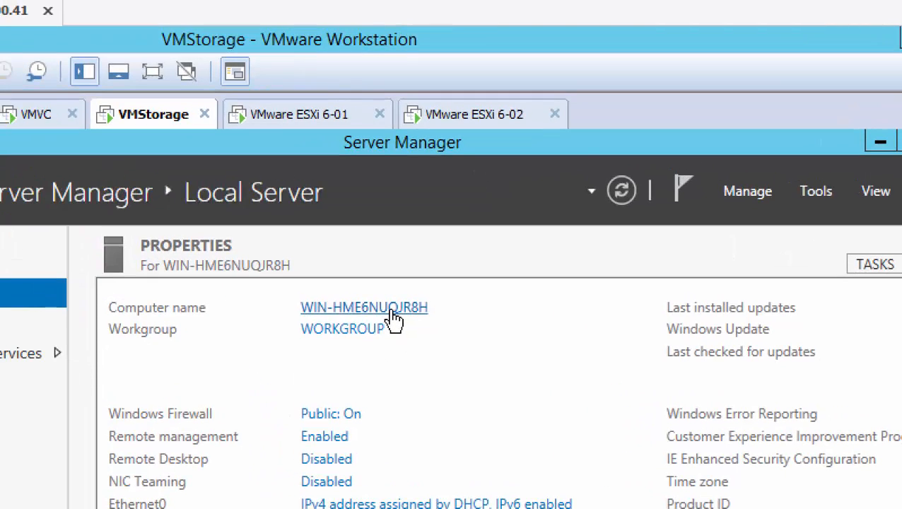
Rename the computer to VMStorage in System Properties.
click(393, 320)
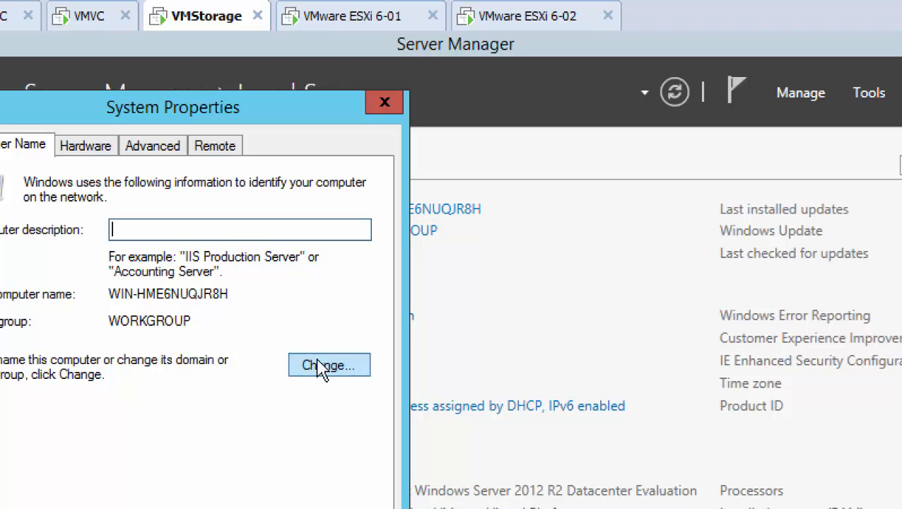
click(325, 365)
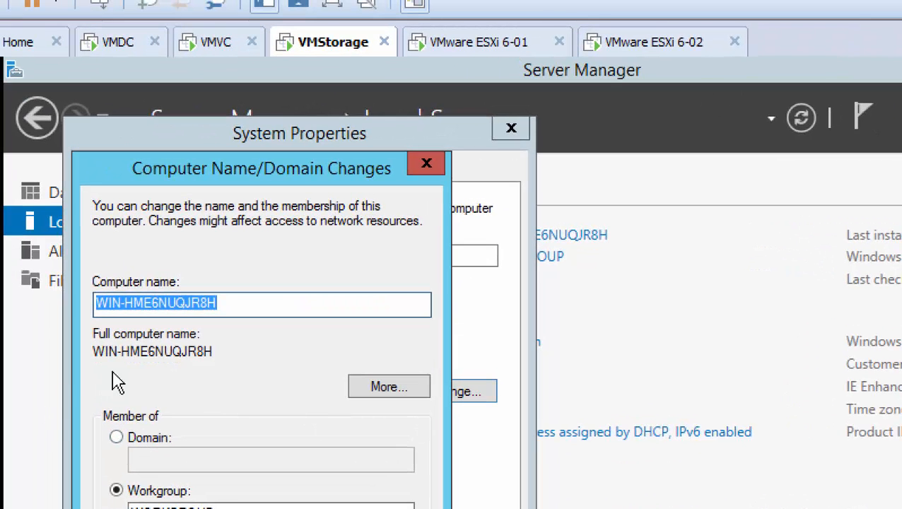
text(VMStorage)
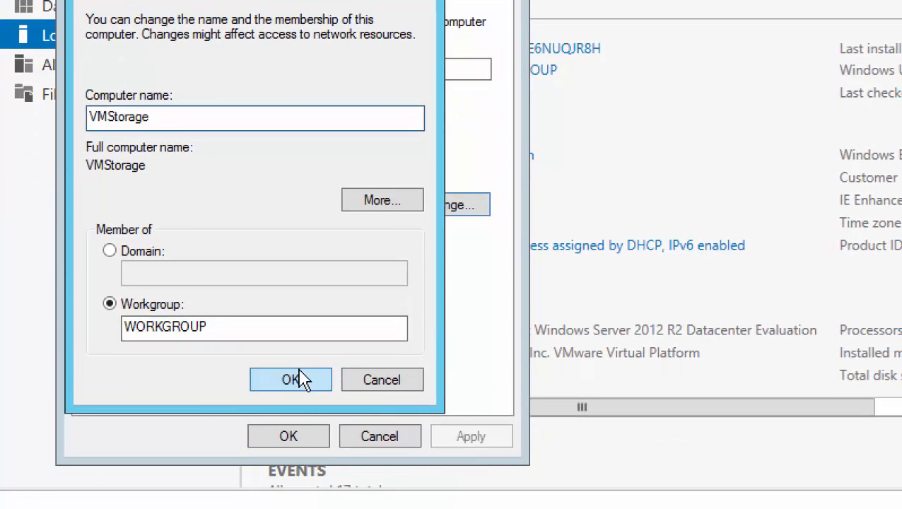
click(304, 508)
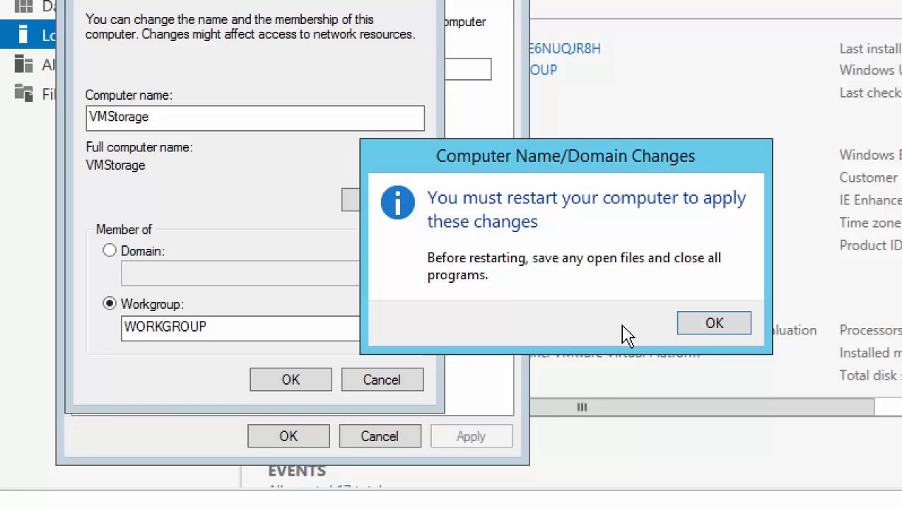
Acknowledge the restart notice, close System Properties and choose Restart Later.
click(716, 325)
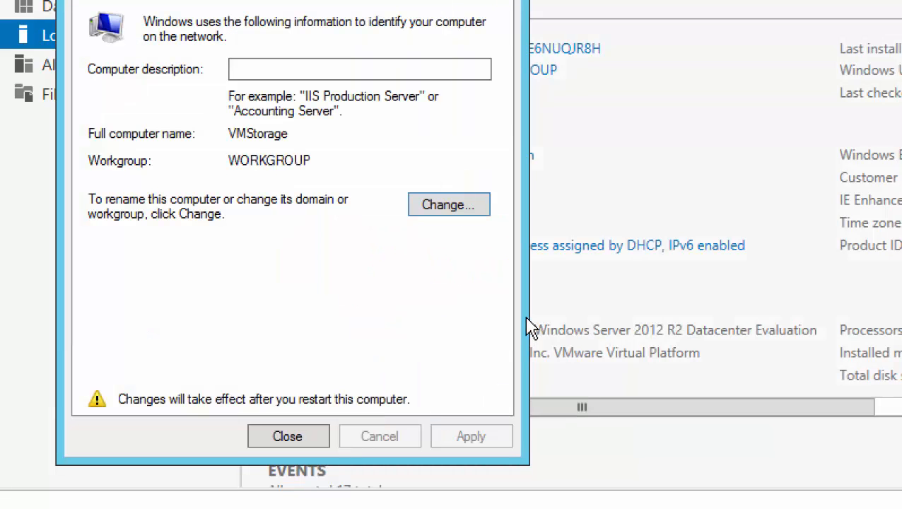
click(282, 442)
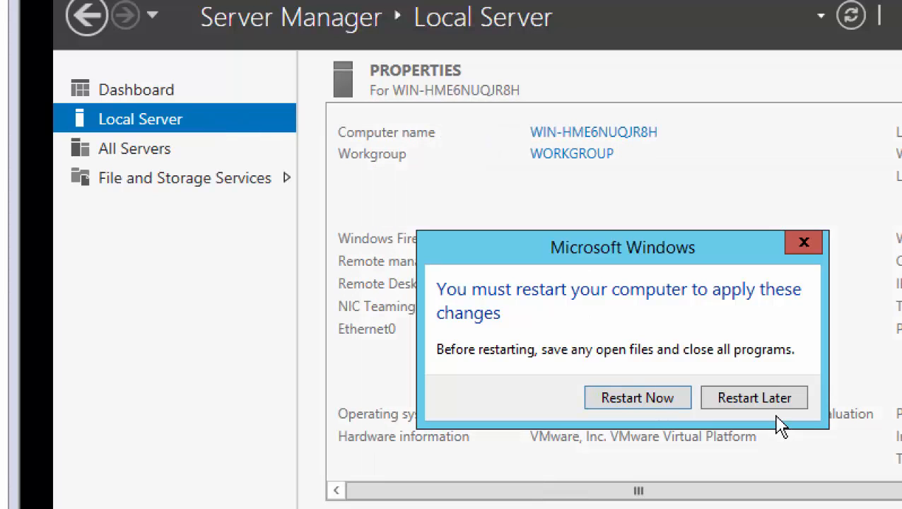
click(714, 401)
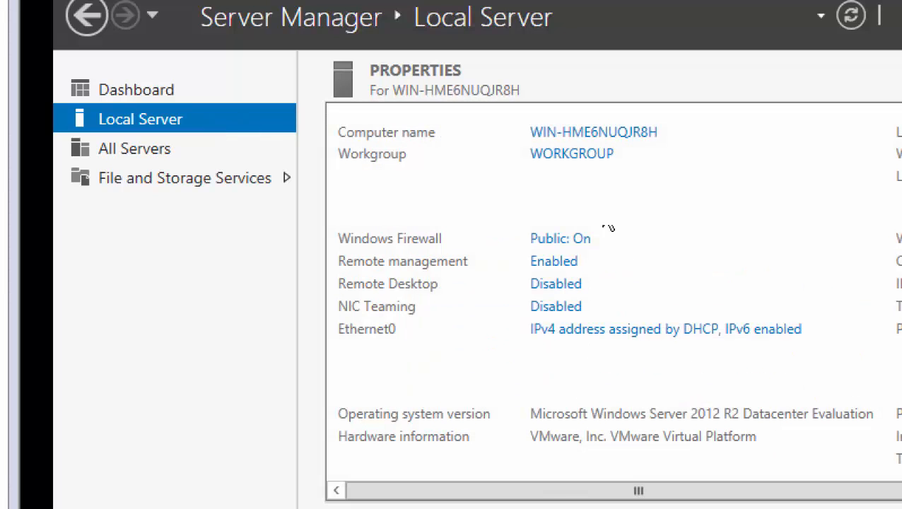
click(581, 137)
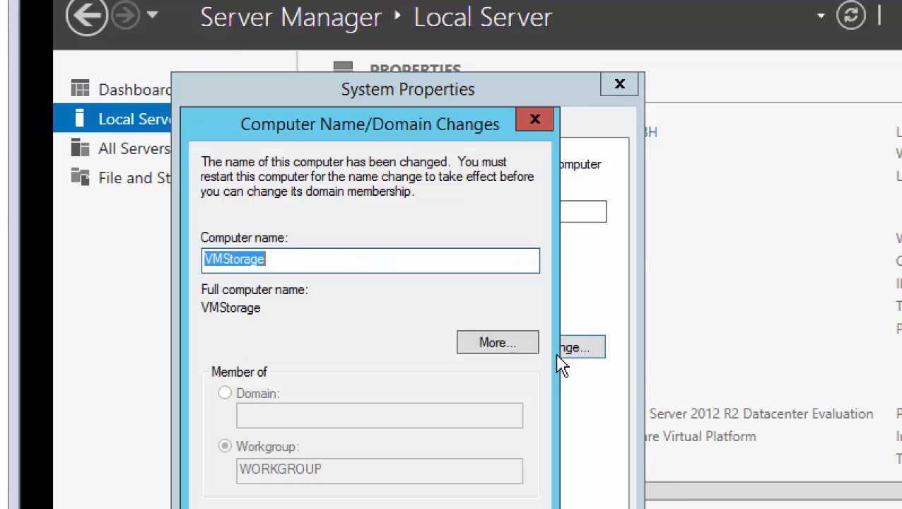
click(554, 363)
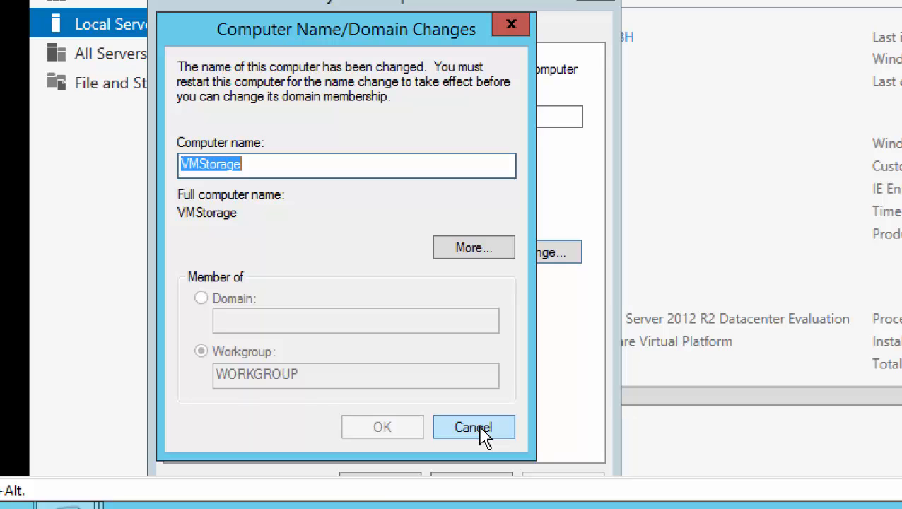
click(483, 435)
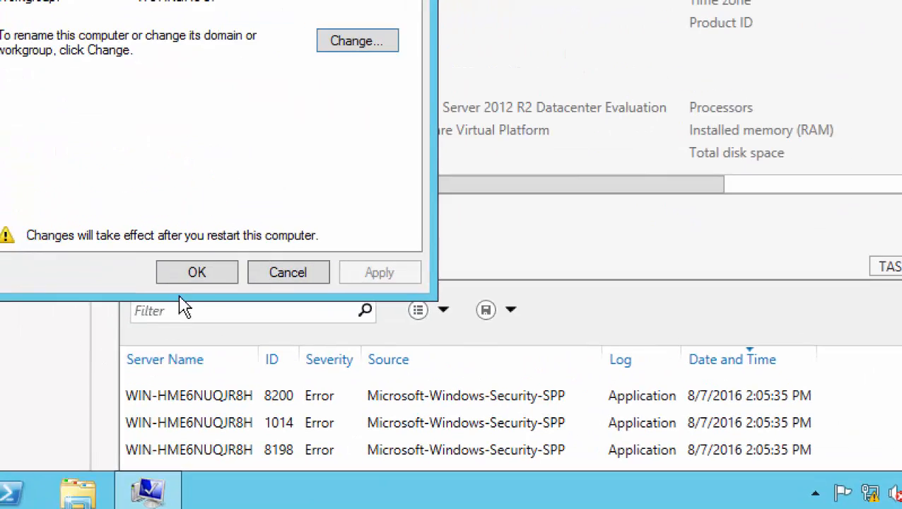
click(90, 239)
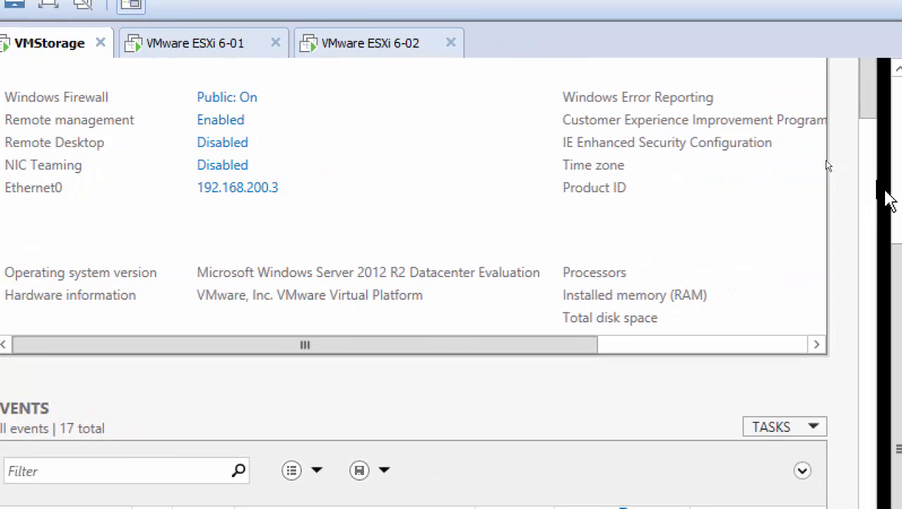
Turn off VMStorage's Windows Firewall for private and public networks and close the window.
click(891, 191)
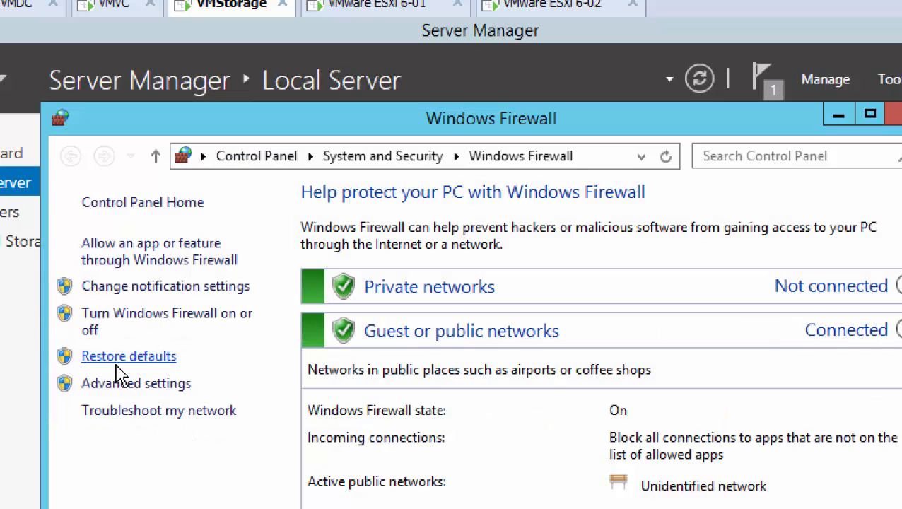
click(181, 321)
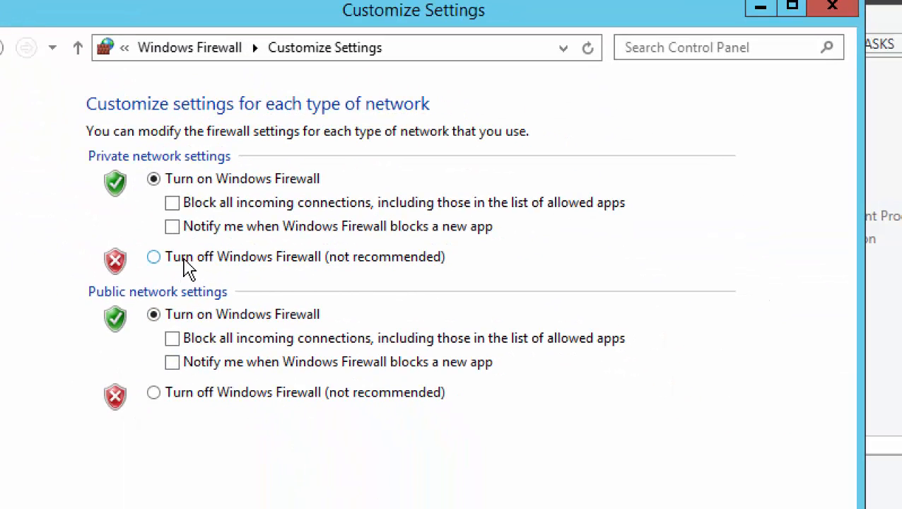
click(185, 261)
click(196, 398)
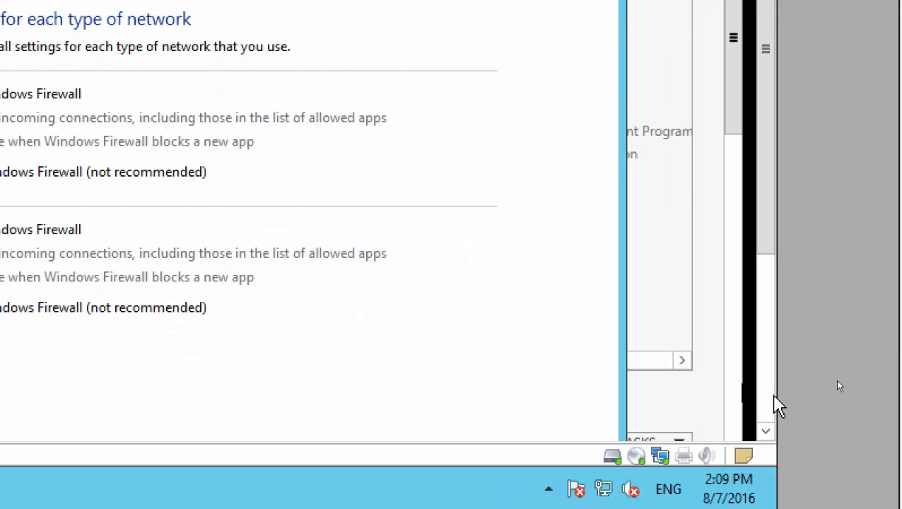
click(886, 374)
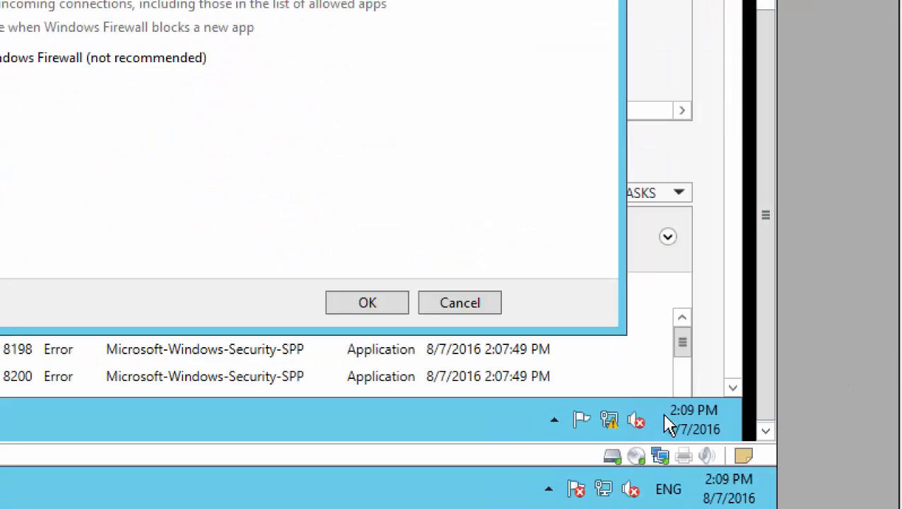
click(367, 306)
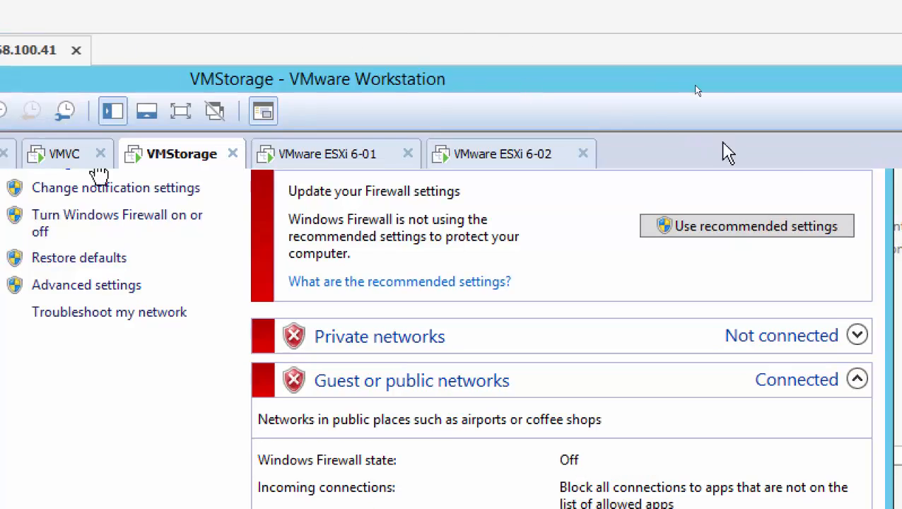
click(841, 198)
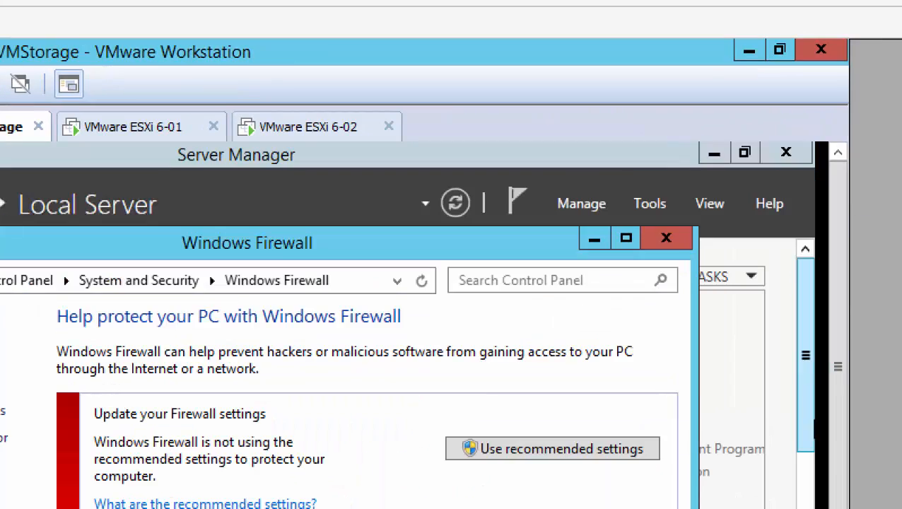
click(665, 240)
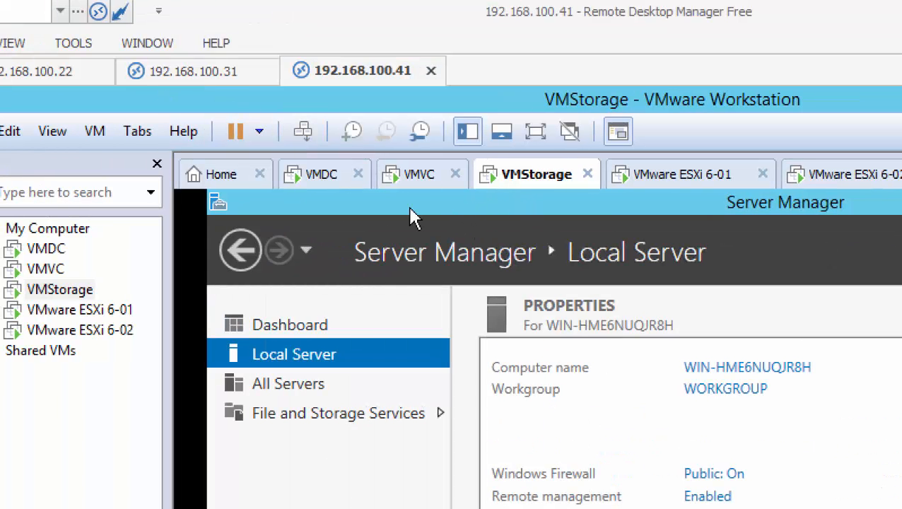
Open VMVC's virtual machine settings and inspect Network Adapter 2's connection.
click(418, 177)
right_click(411, 183)
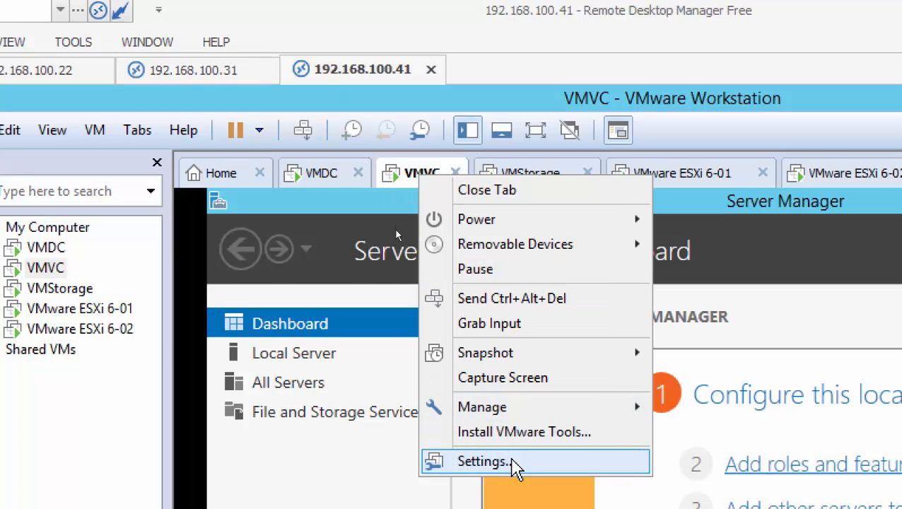
click(514, 461)
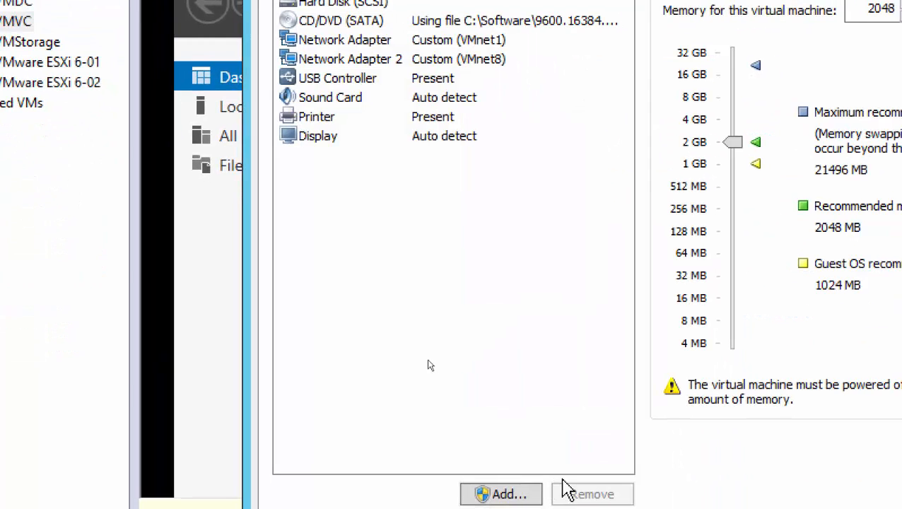
click(493, 59)
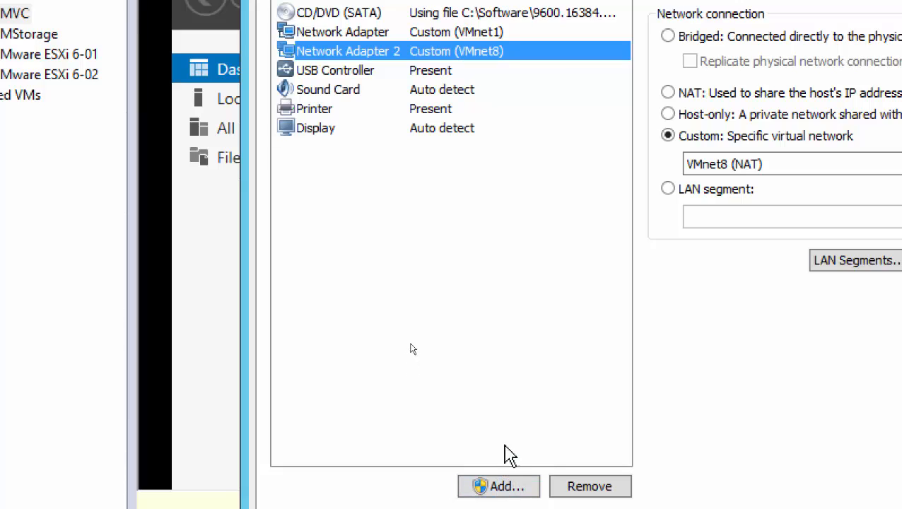
Start adding a custom VMnet0 network adapter, then cancel without changing hardware.
click(503, 471)
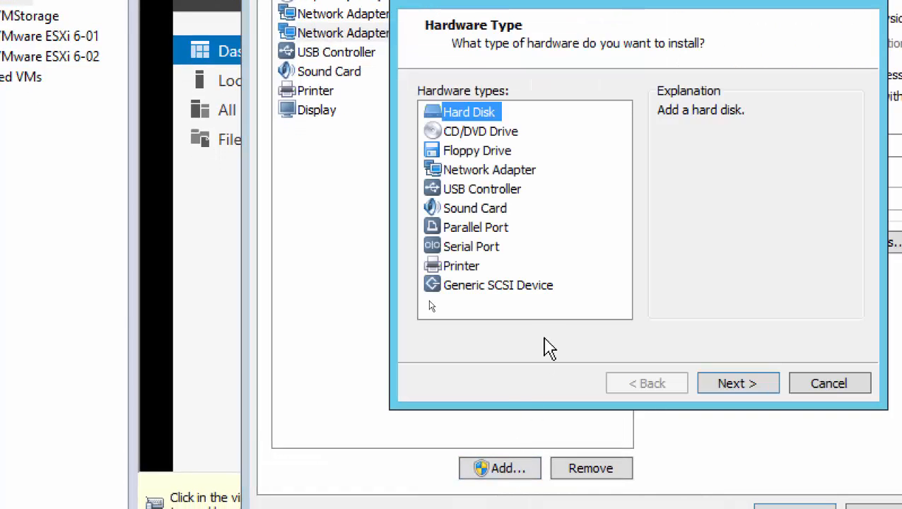
click(495, 175)
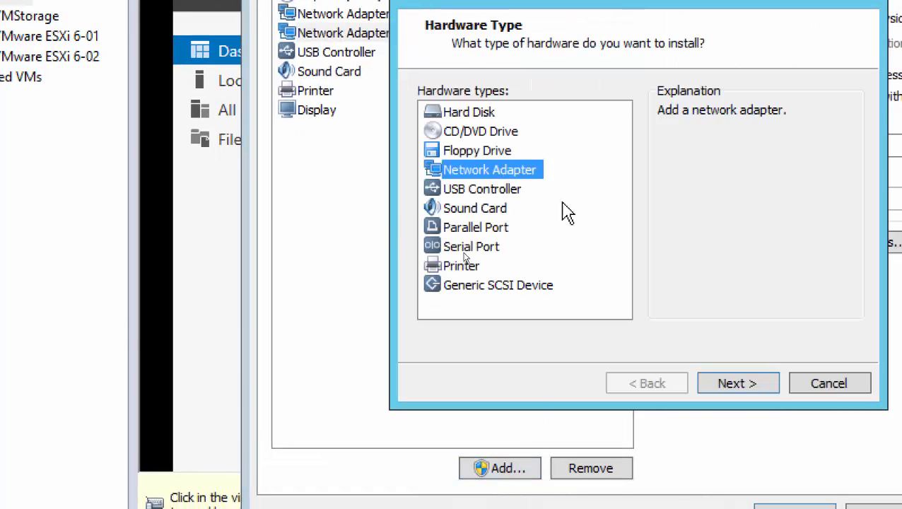
click(739, 383)
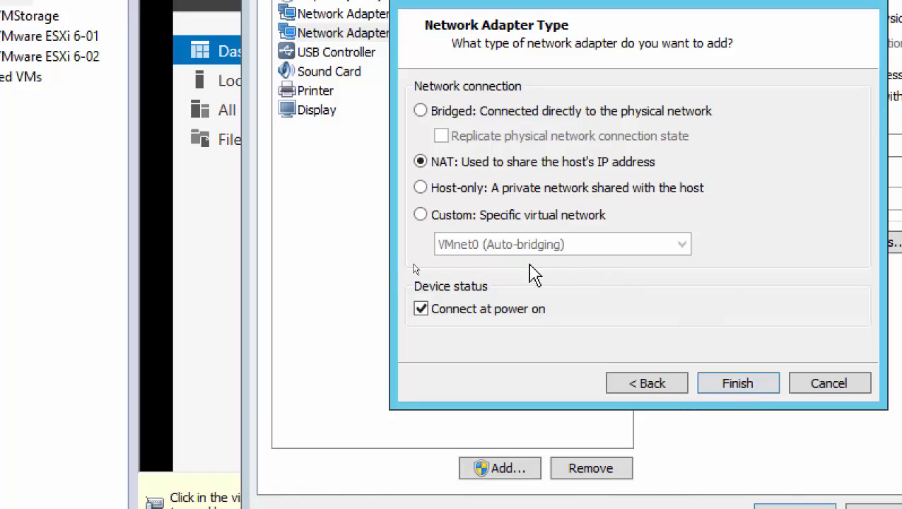
click(464, 225)
click(470, 244)
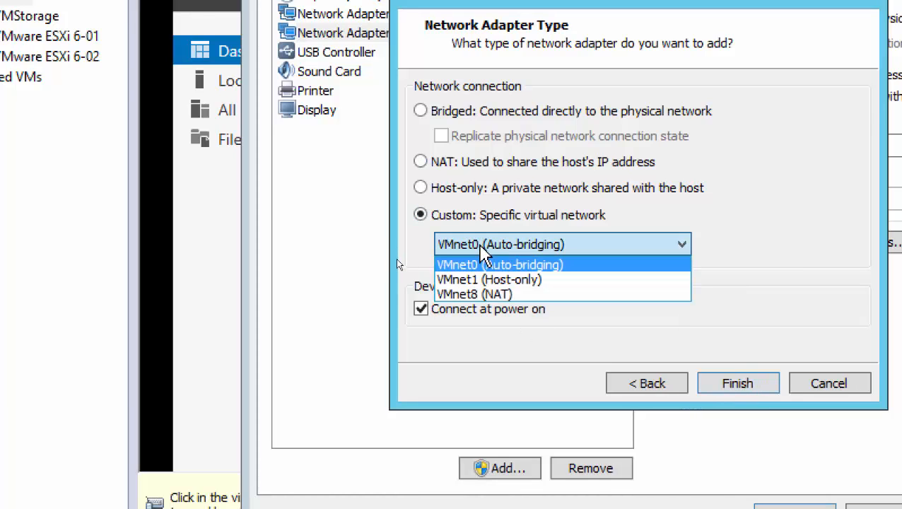
click(786, 189)
click(835, 388)
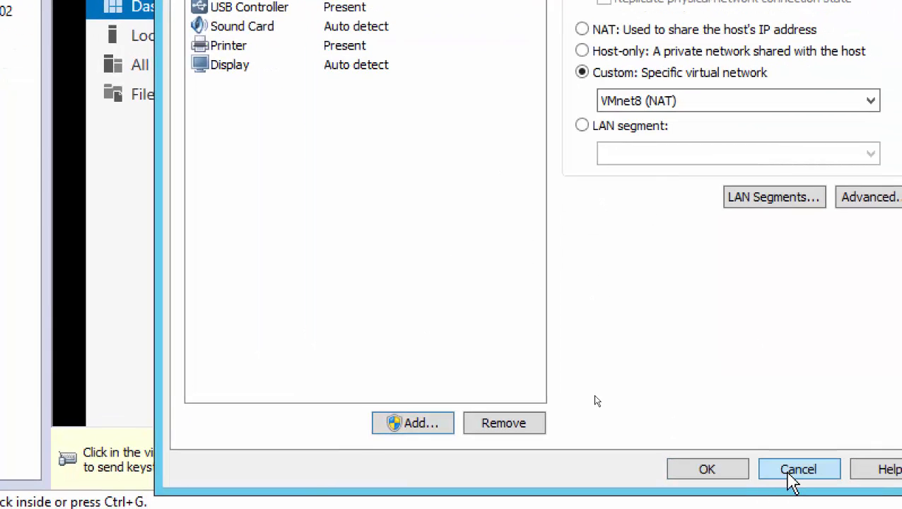
click(792, 472)
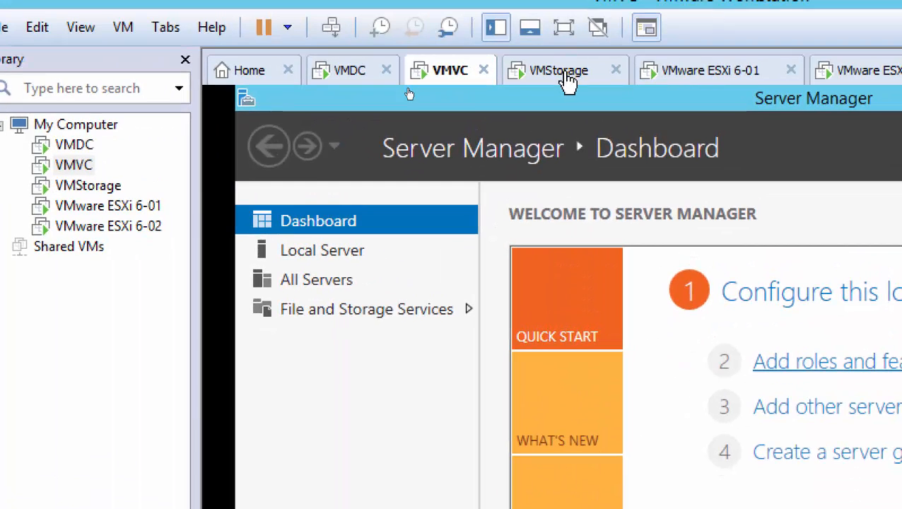
Switch to VMStorage and choose Never Remind Me on the VMware Tools bar.
click(563, 57)
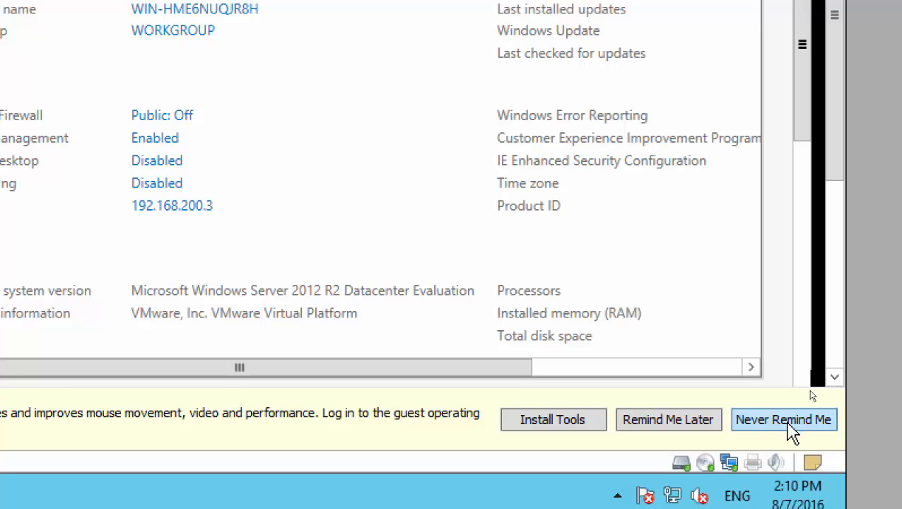
click(791, 433)
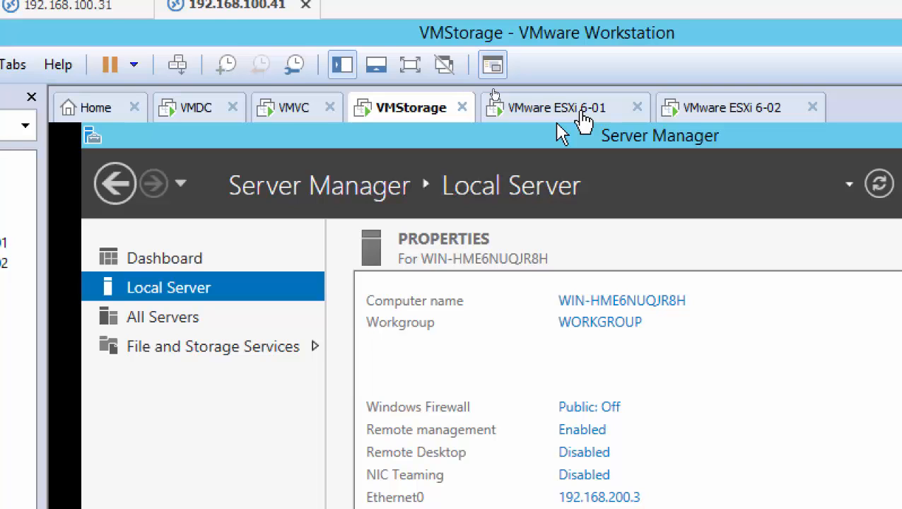
Reboot the ESXi 6-01 and ESXi 6-02 hosts, then return to ESXi 6-01.
click(581, 118)
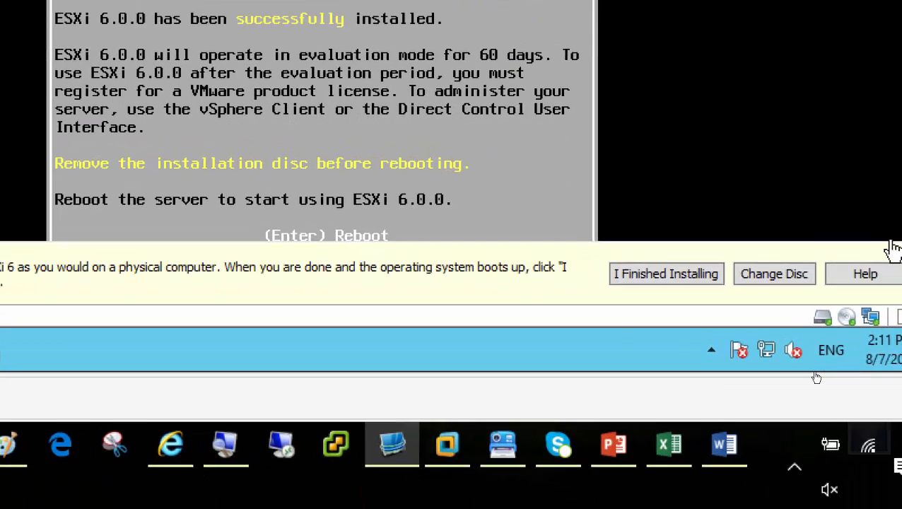
click(840, 251)
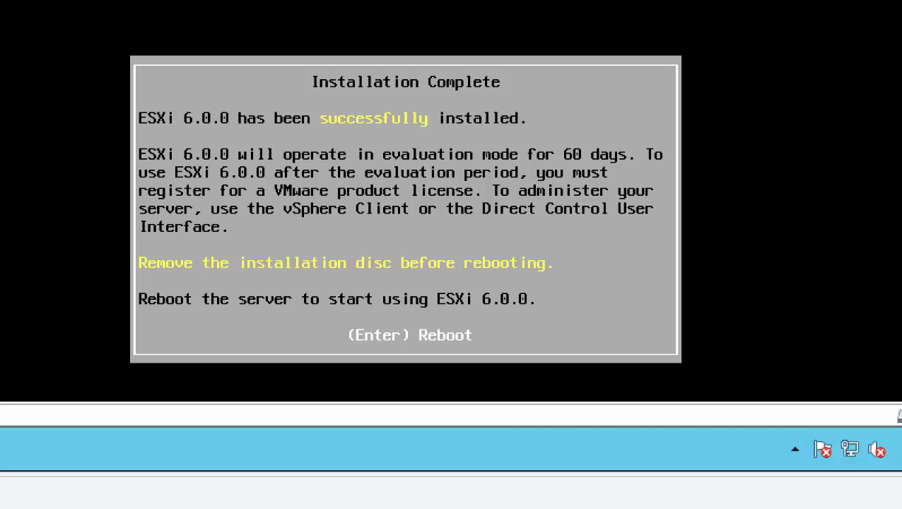
key(Return)
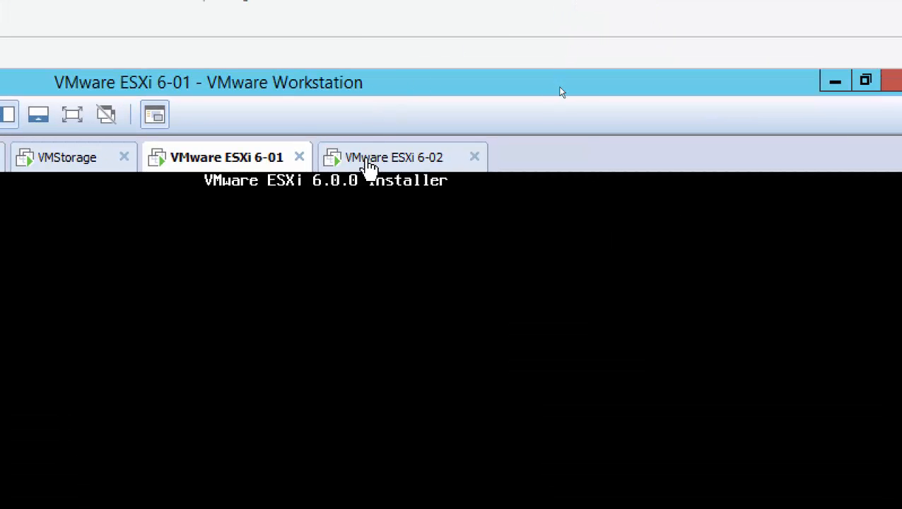
click(419, 164)
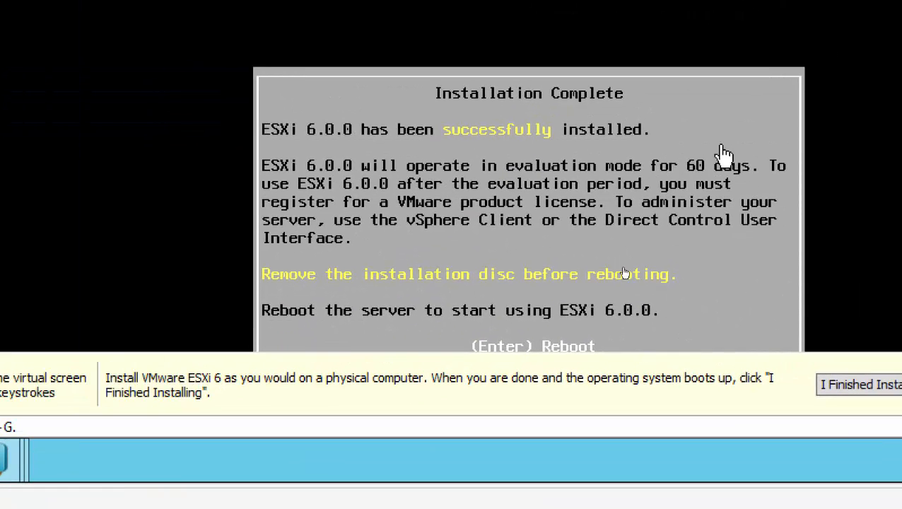
click(696, 120)
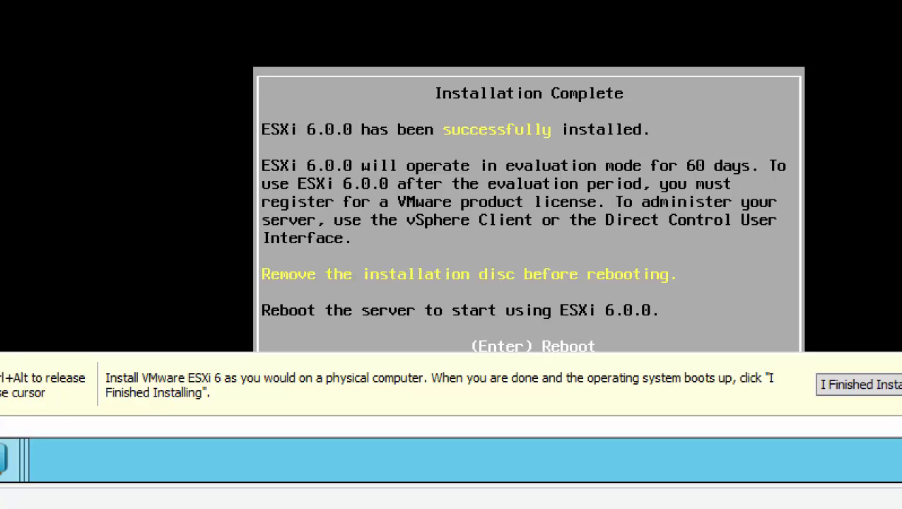
key(Return)
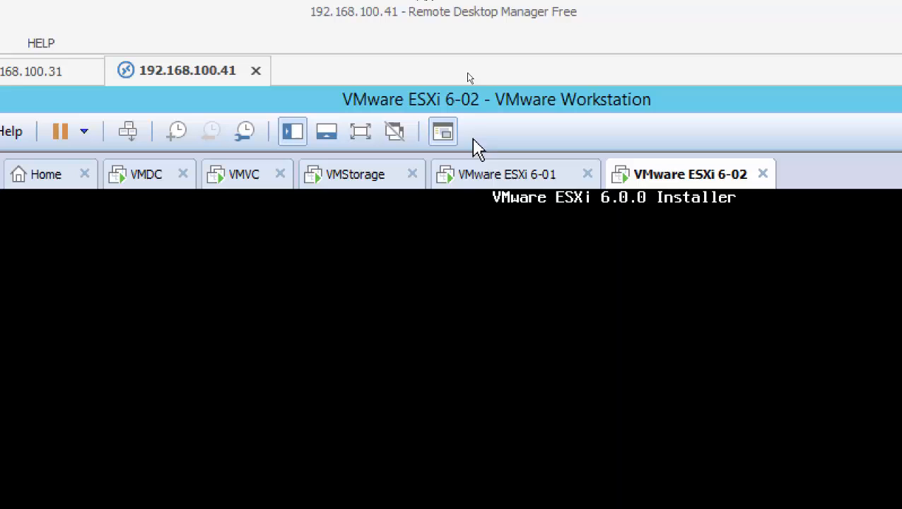
click(493, 181)
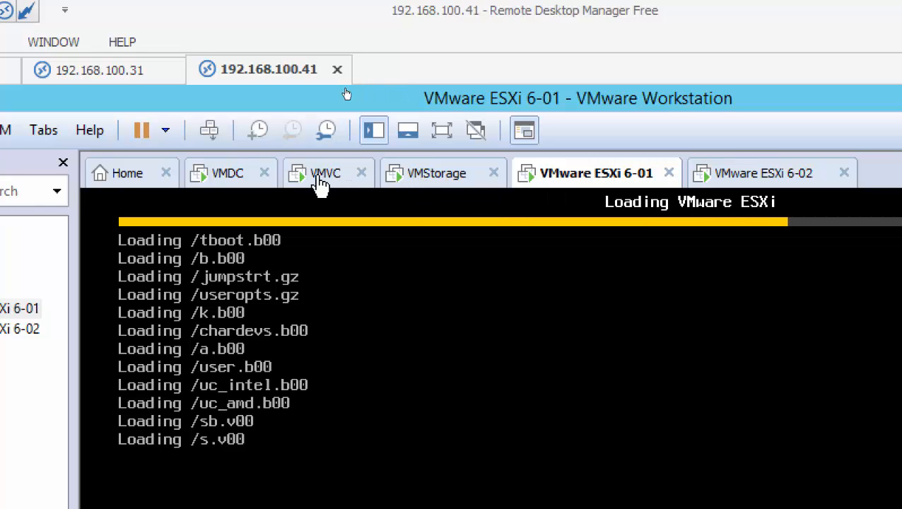
click(223, 185)
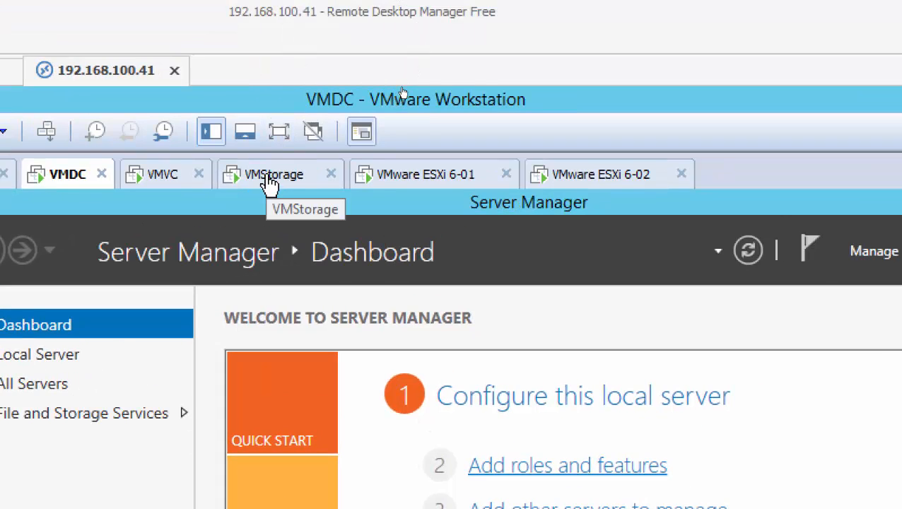
Switch from the VMStorage machine to the booted VMware ESXi 6-01 console.
click(269, 182)
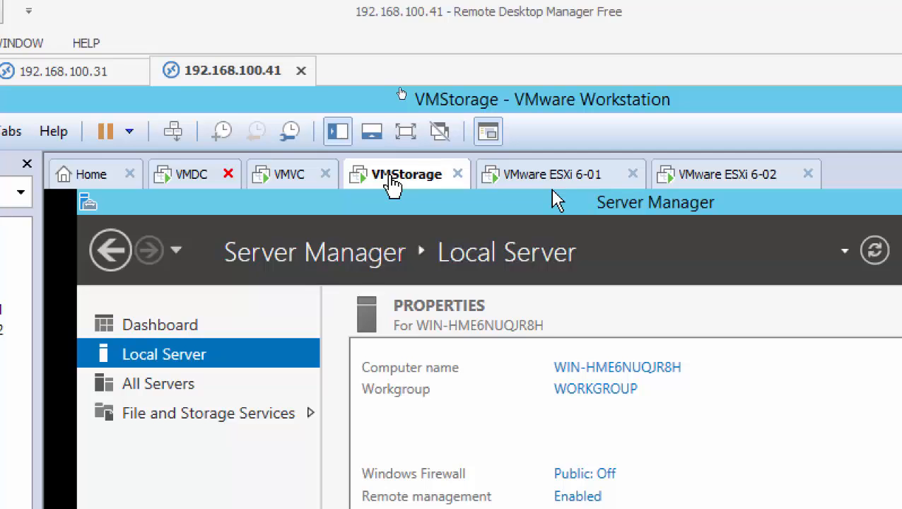
click(571, 181)
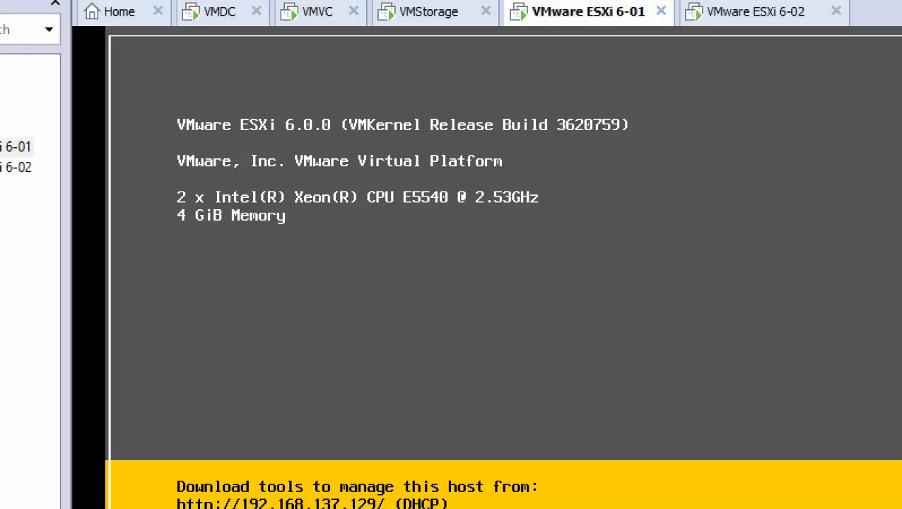
Log in to the ESXi 6-01 console as root and move down the System Customization menu.
key(F2)
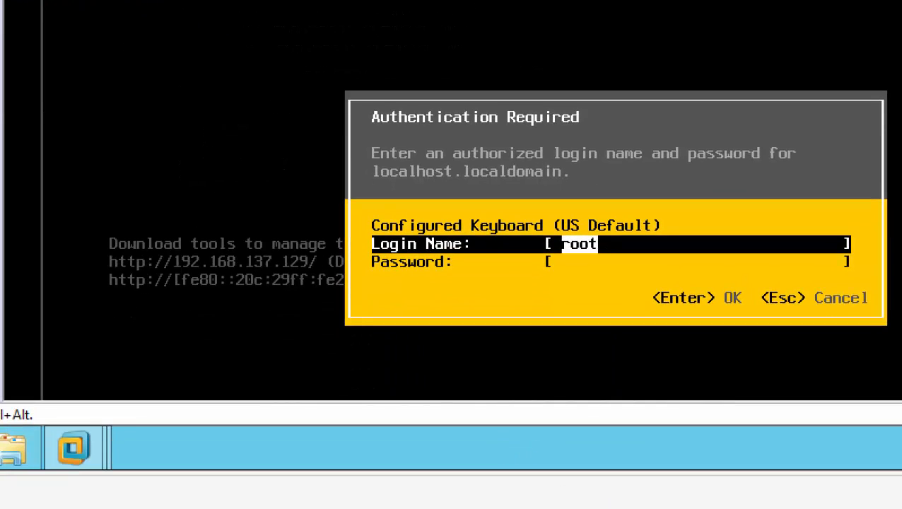
key(Tab)
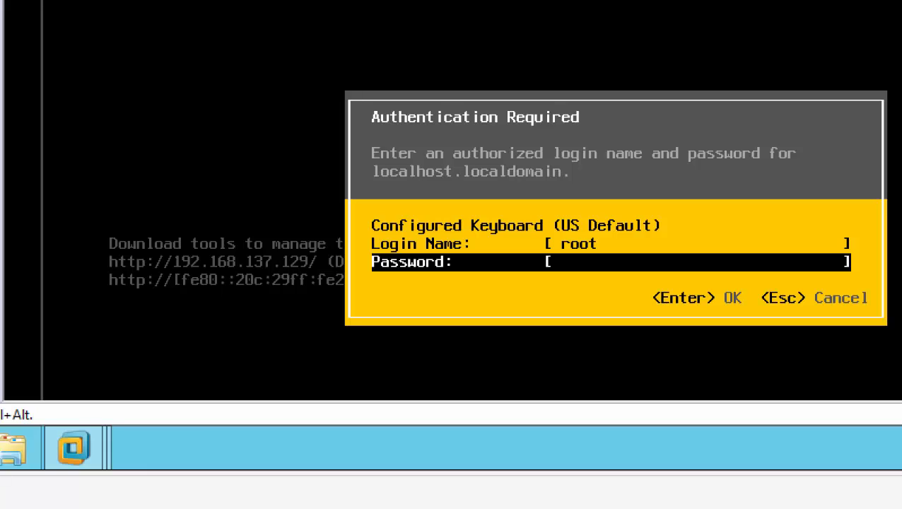
text(*********)
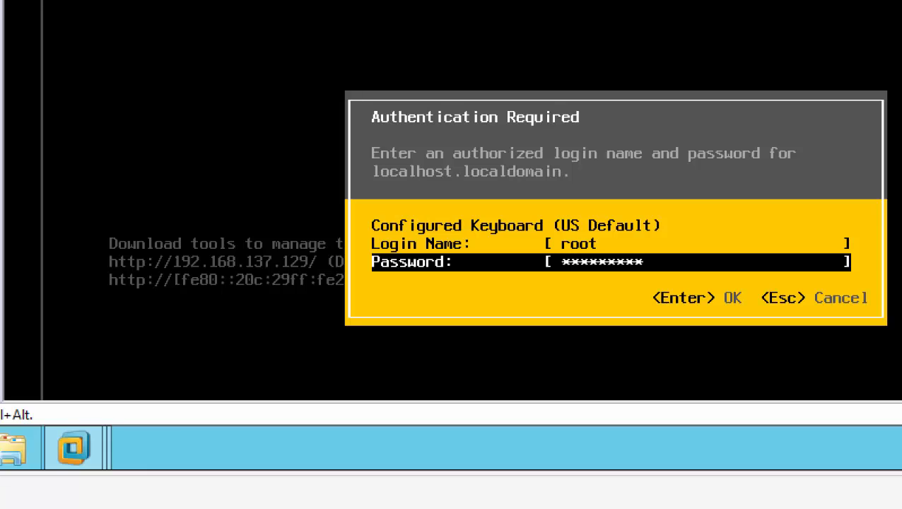
key(Return)
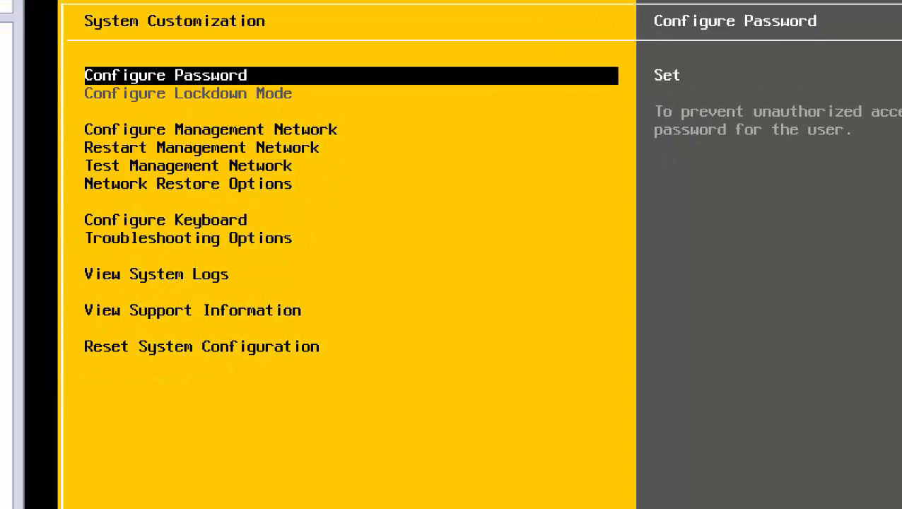
key(Down)
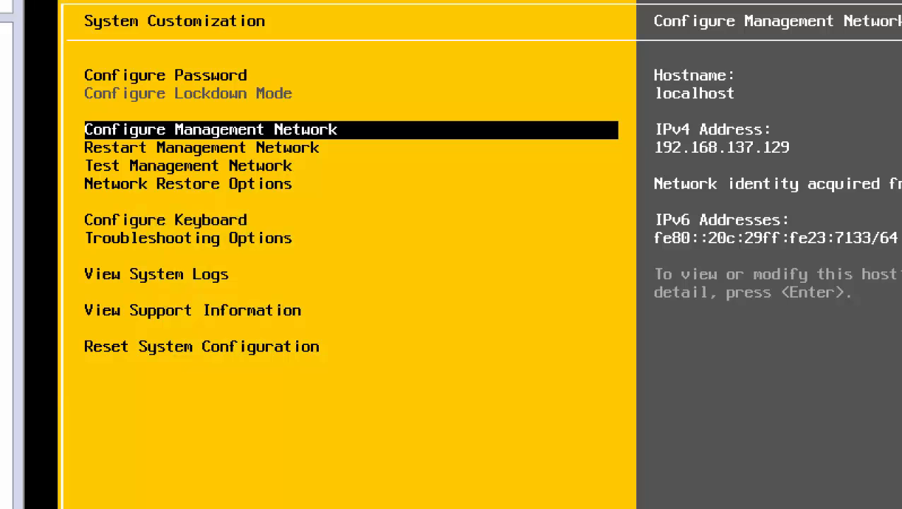
key(Down)
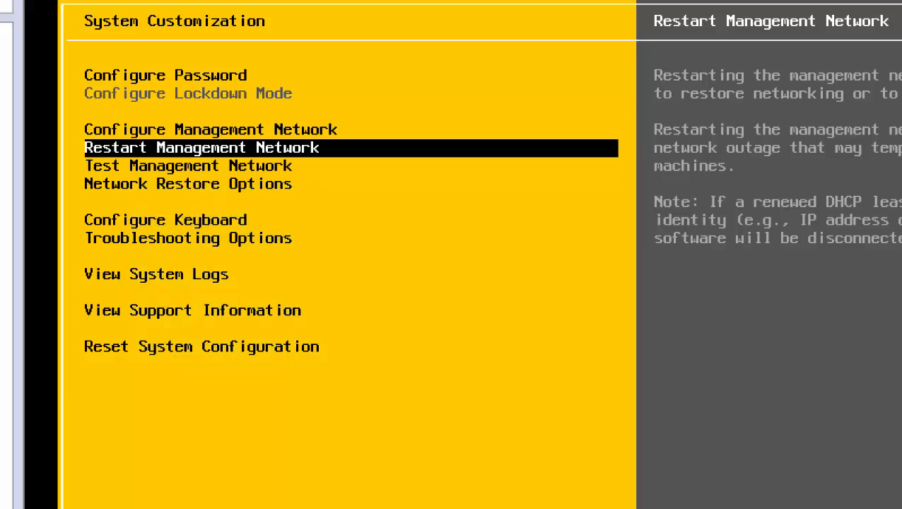
key(Down)
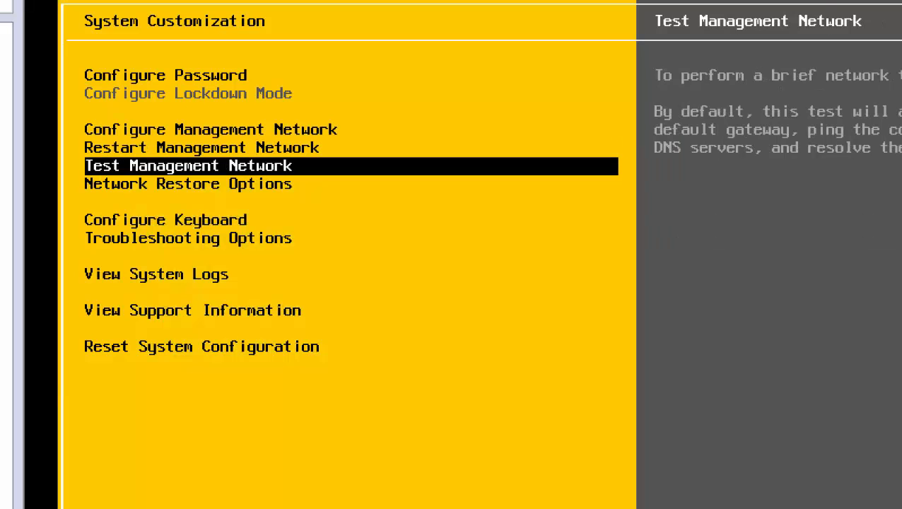
key(Down)
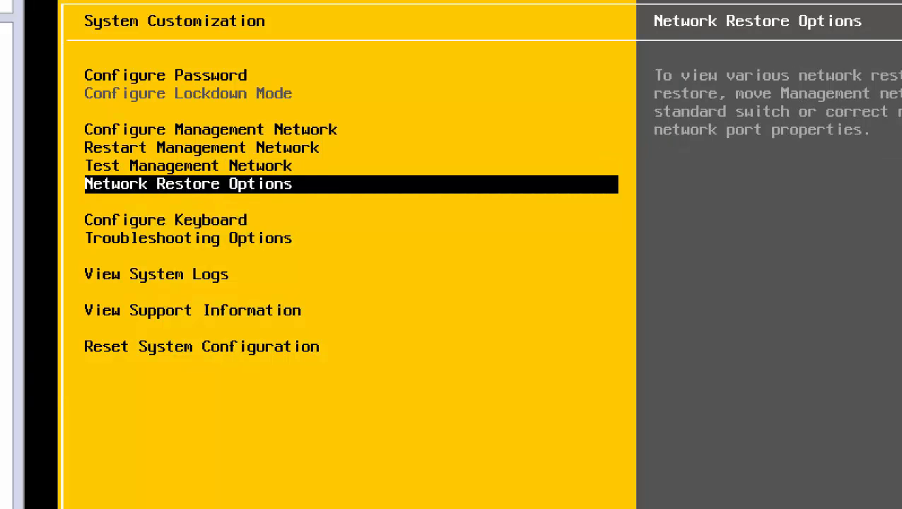
key(Up)
key(Up)
key(Up)
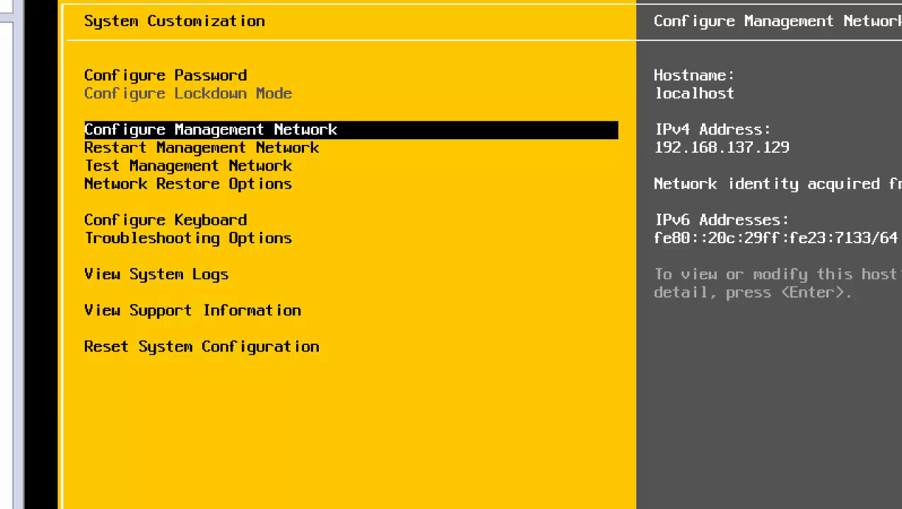
key(Return)
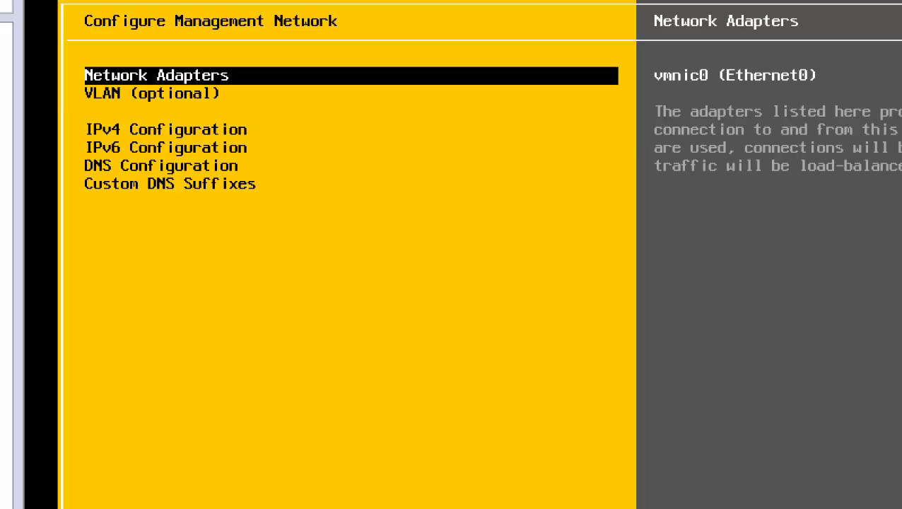
Open IPv4 Configuration from the ESXi 6-01 Configure Management Network menu.
key(Down)
key(Down)
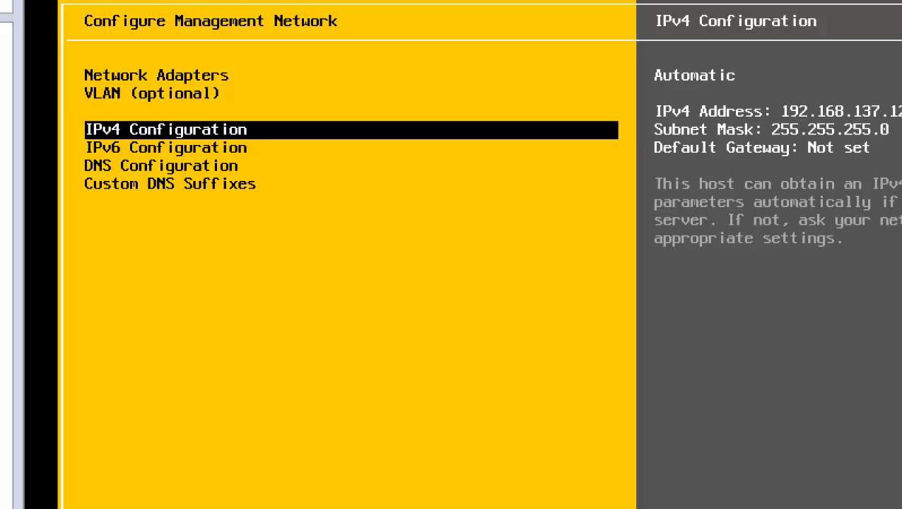
key(Return)
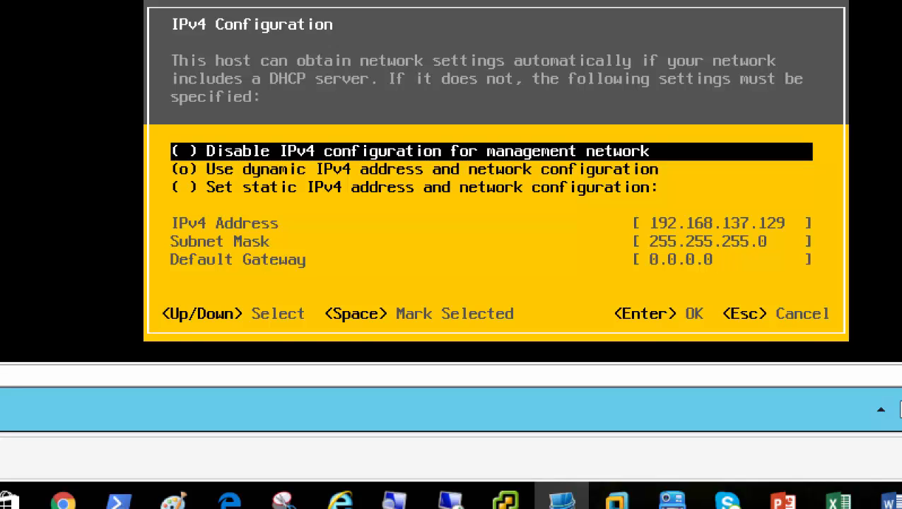
Switch ESXi 6-01 from DHCP to static 192.168.200.4, mask 255.255.255.0, gateway 192.168.200.50.
key(Down)
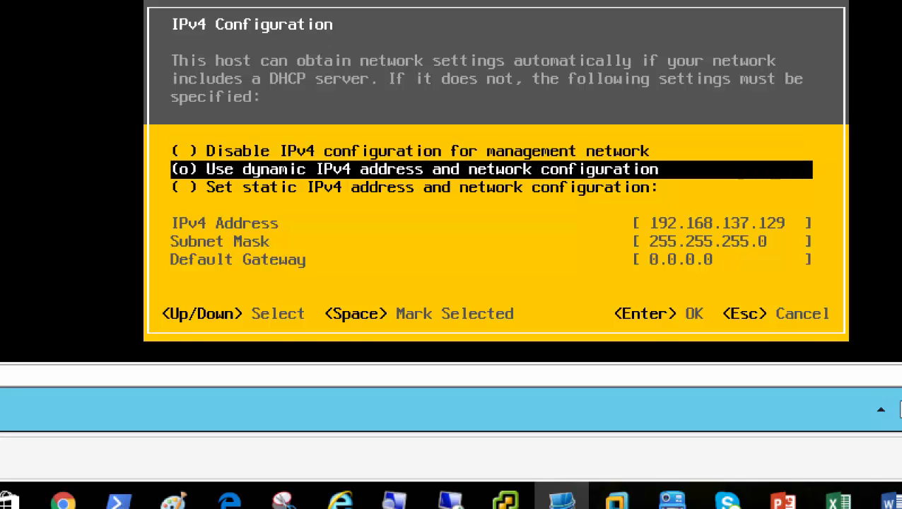
key(Down)
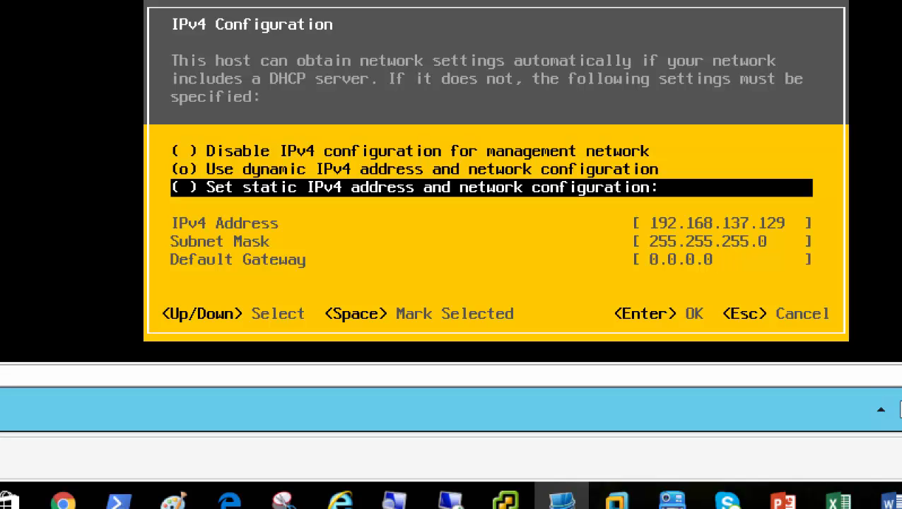
key(space)
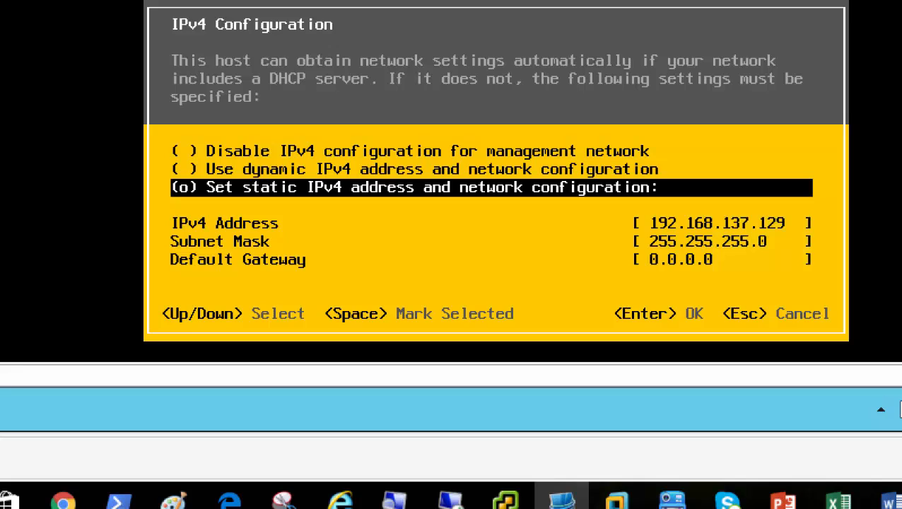
key(Down)
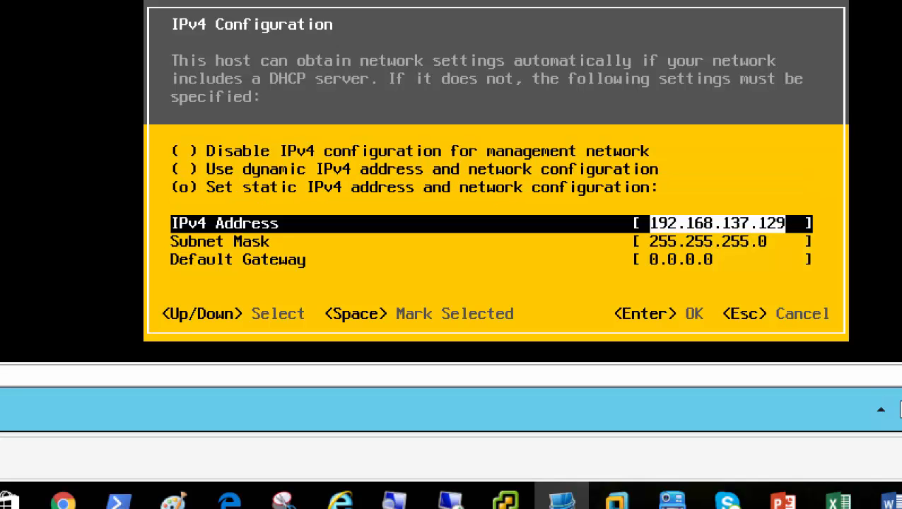
key(Right)
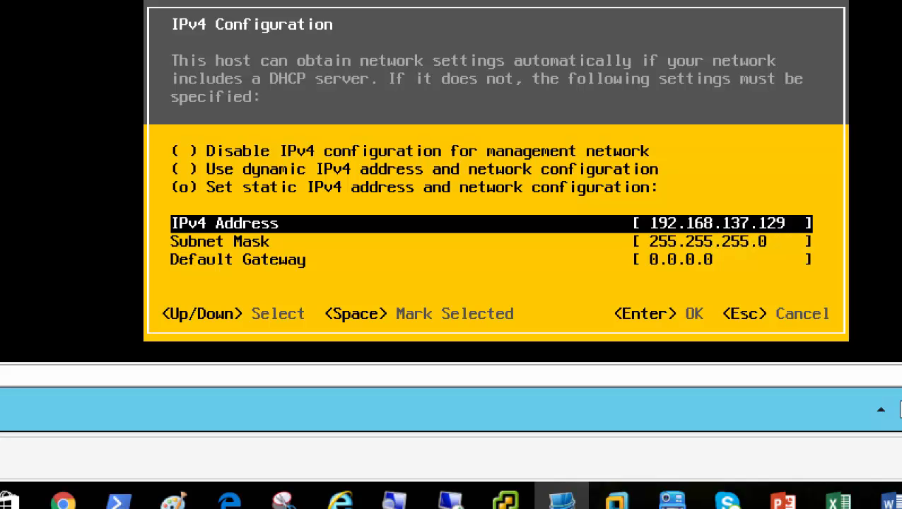
key(BackSpace)
key(BackSpace)
key(BackSpace)
key(BackSpace)
key(BackSpace)
key(BackSpace)
key(BackSpace)
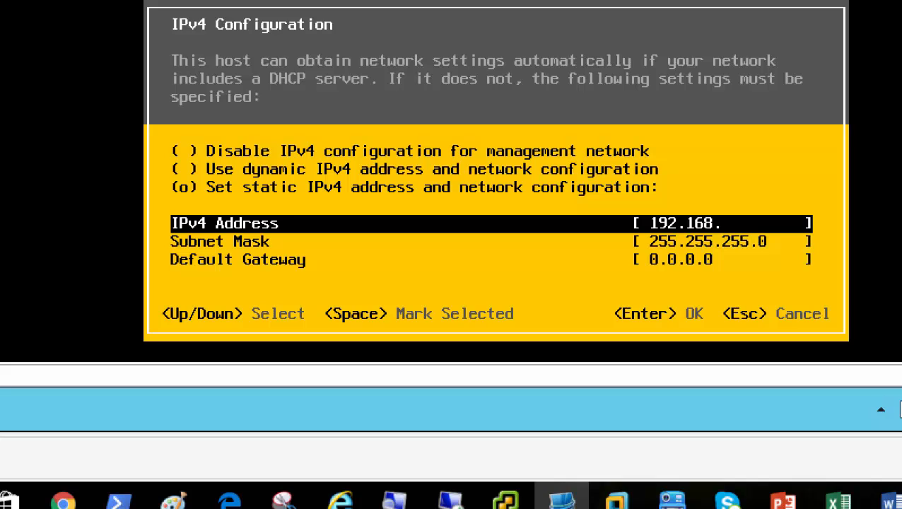
text(200.4)
key(Down)
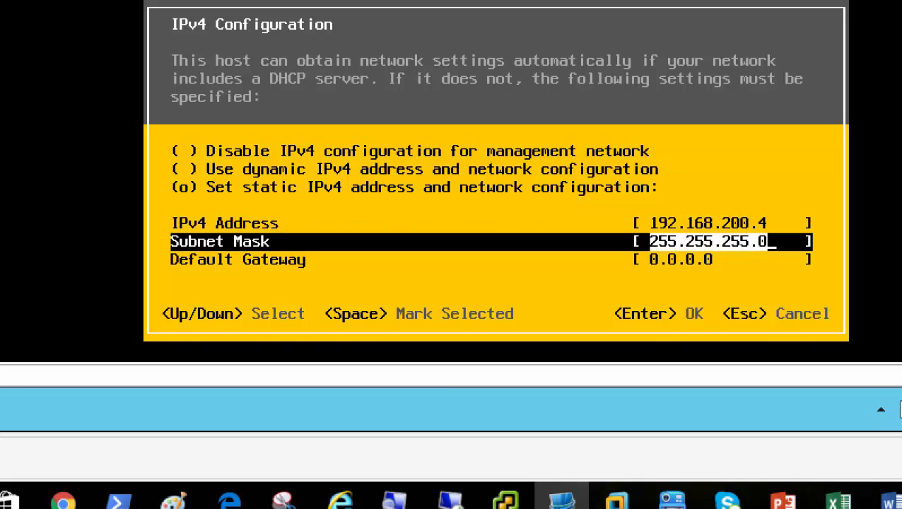
key(Down)
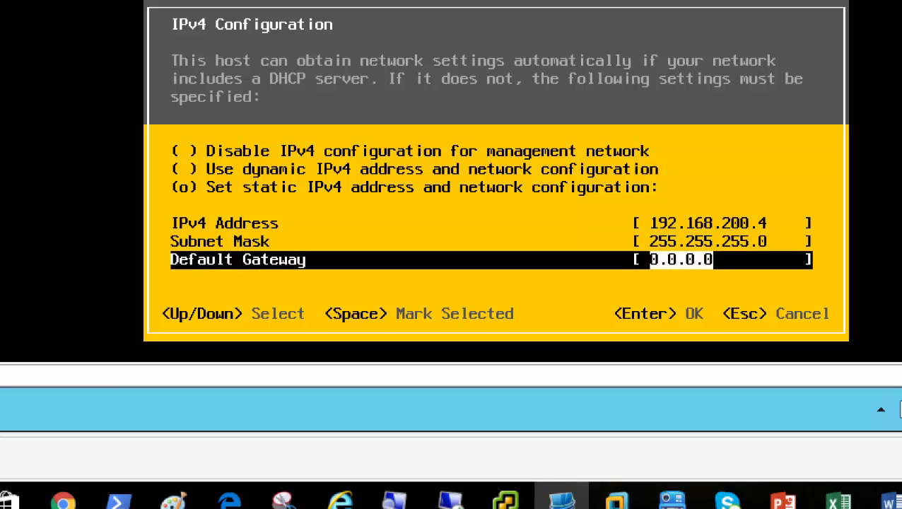
text(192.168)
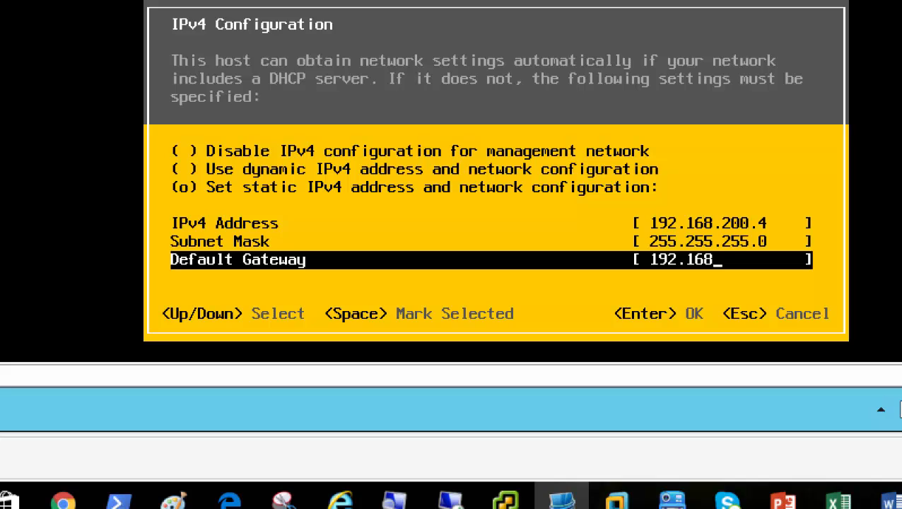
text(.200.50)
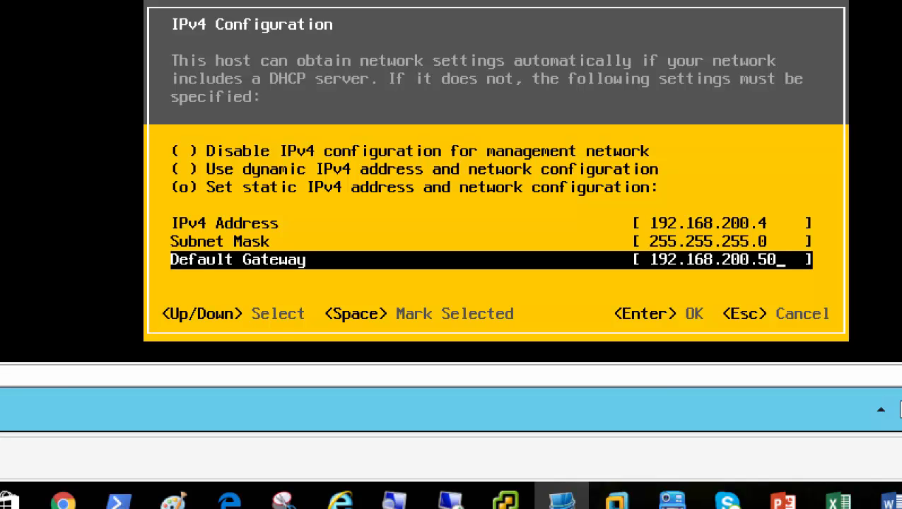
key(Return)
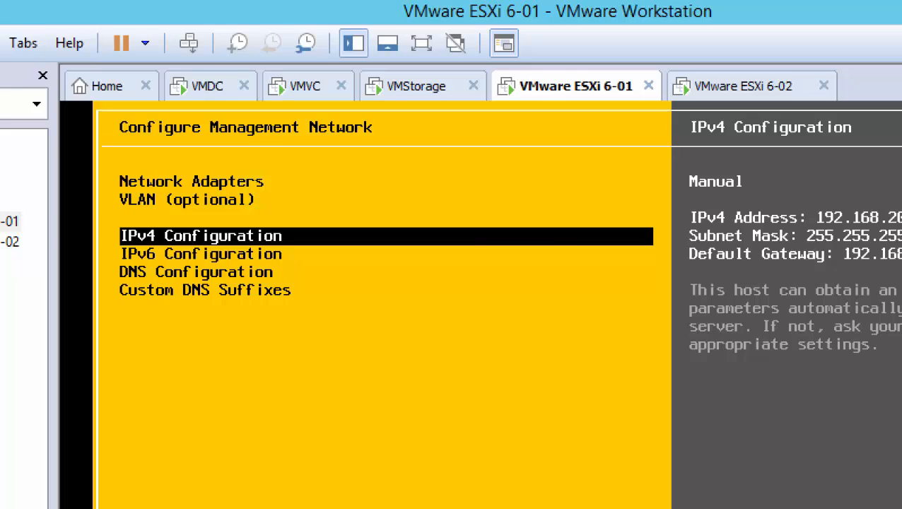
Open the ESXi 6-01 DNS Configuration dialog.
key(Down)
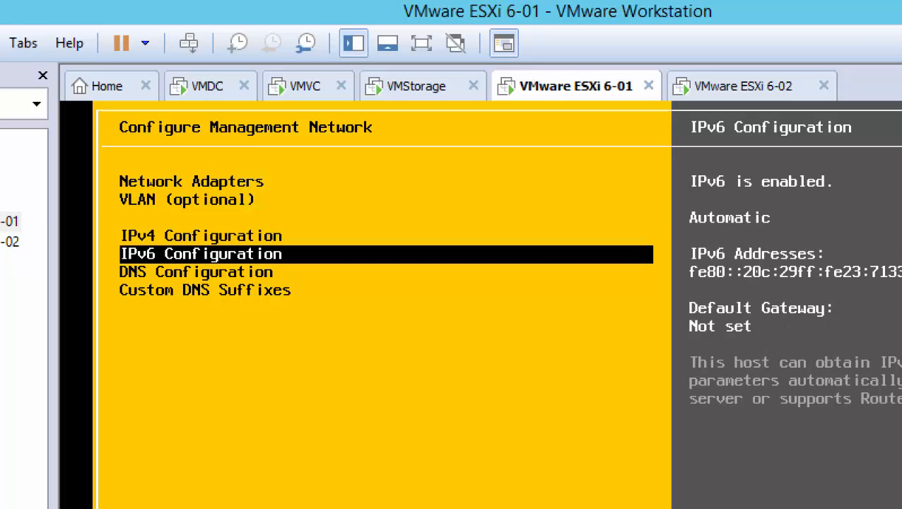
key(Down)
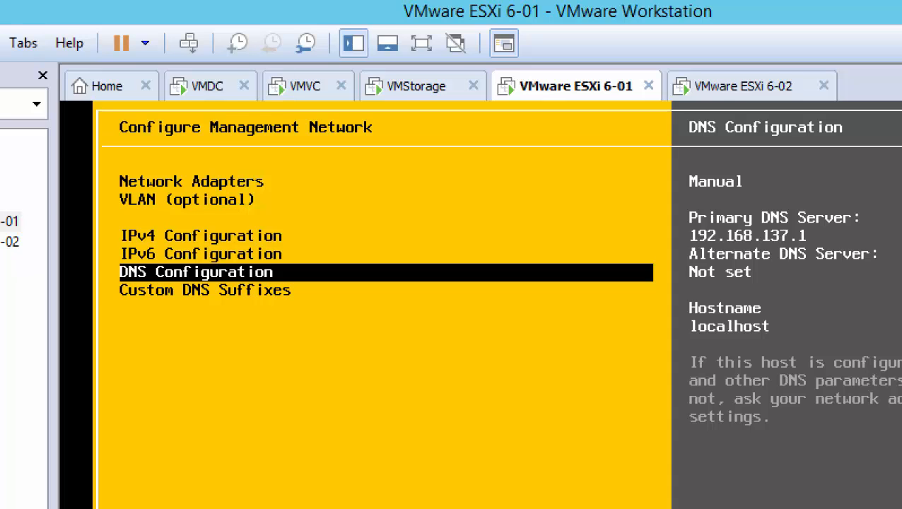
key(Return)
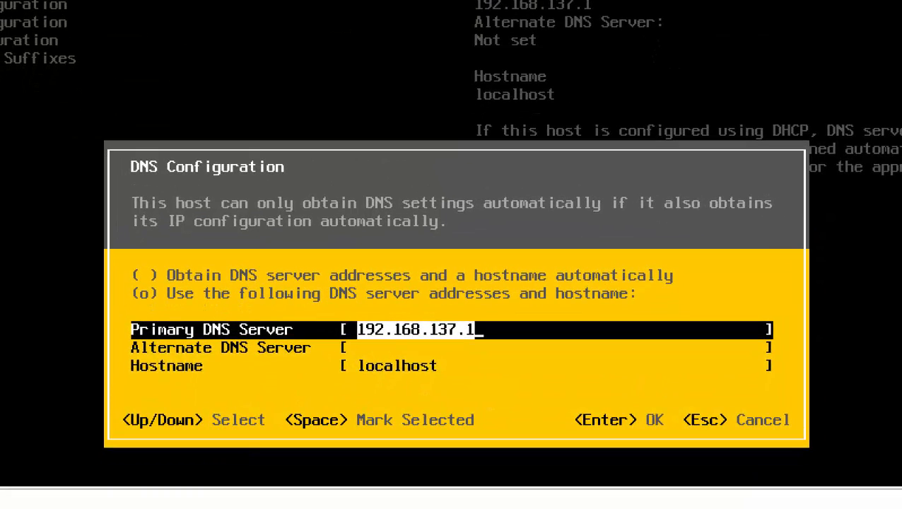
Change the primary DNS server to 192.168.200.1 and enter hostname ESXi01.
key(Right)
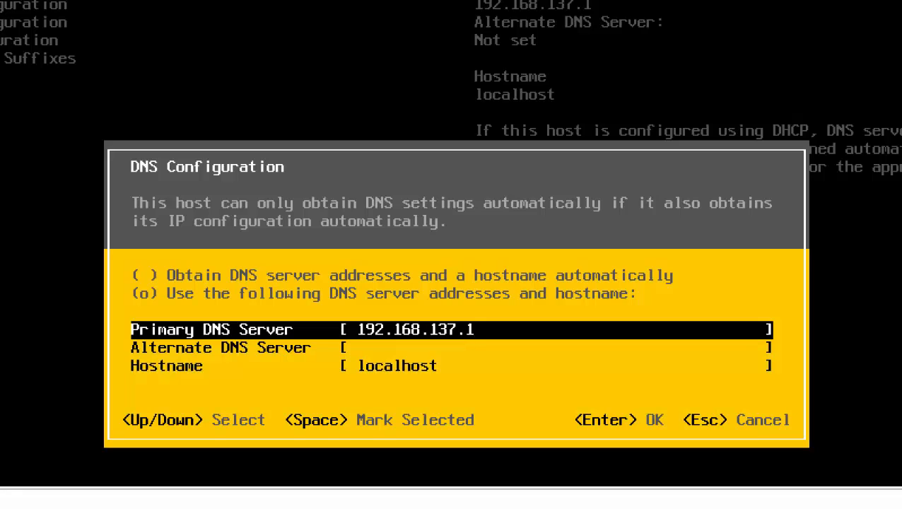
key(BackSpace)
key(BackSpace)
key(BackSpace)
key(BackSpace)
key(BackSpace)
text(200.1)
key(Down)
key(Down)
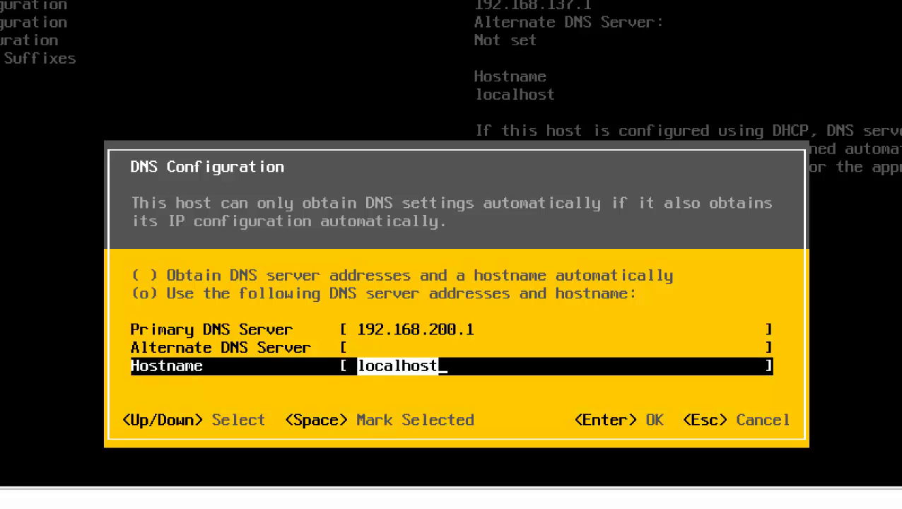
text(ESX01)
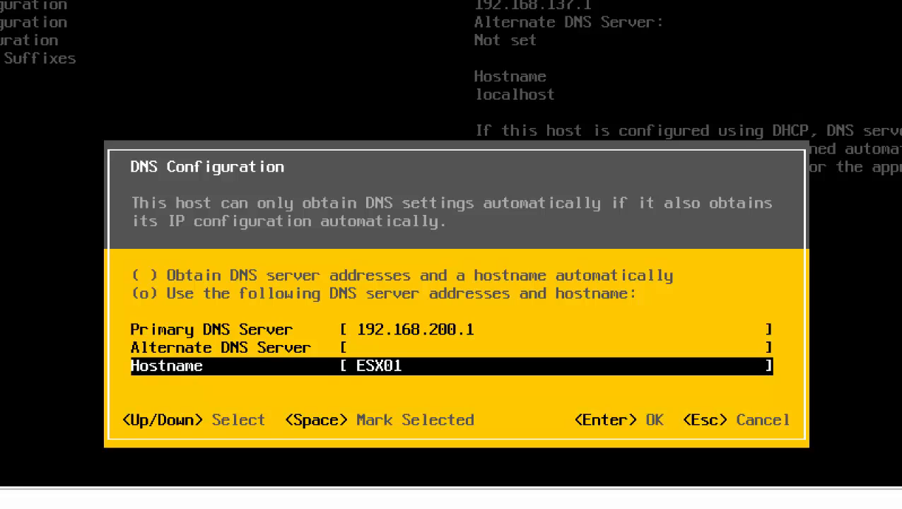
text(i)
Apply the DNS and hostname changes and open Custom DNS Suffixes, currently localdomain.
key(Return)
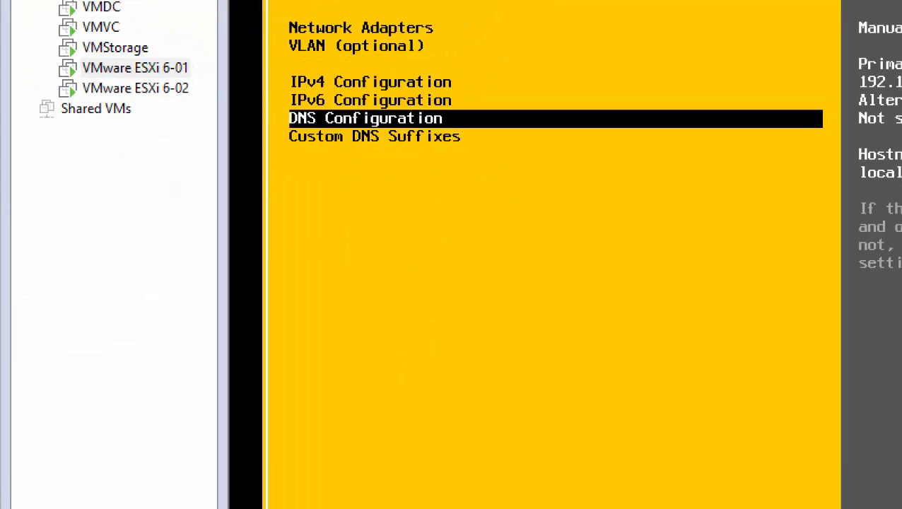
key(Down)
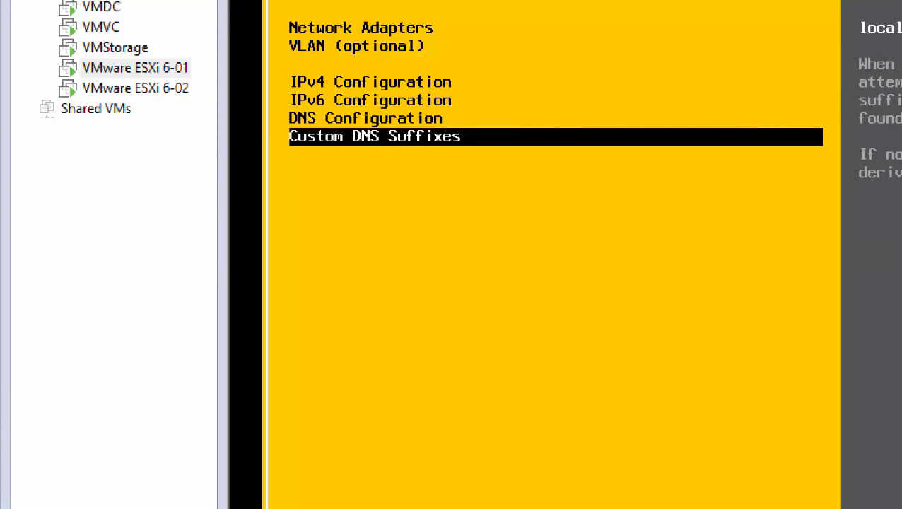
key(Up)
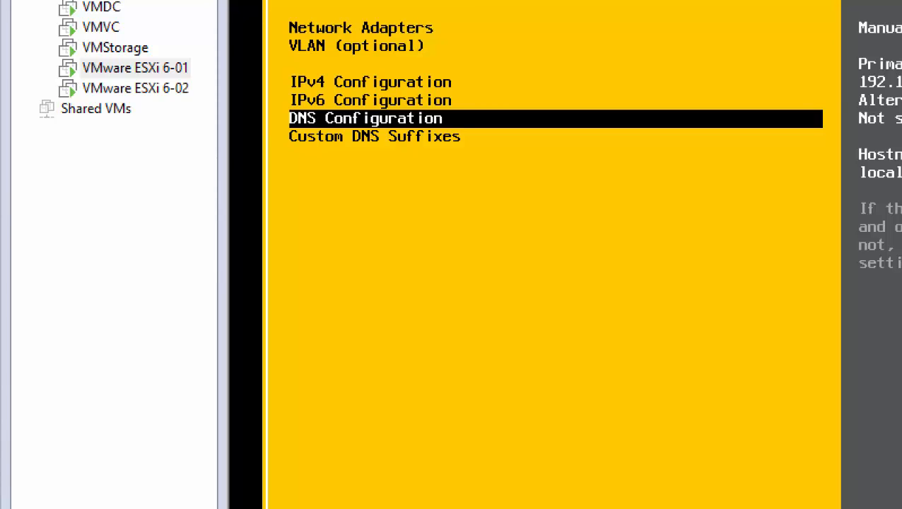
key(Down)
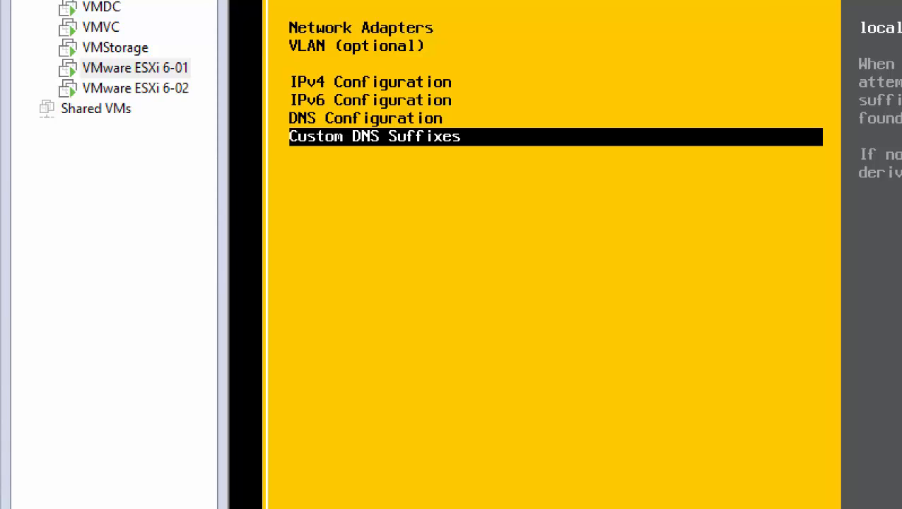
key(Return)
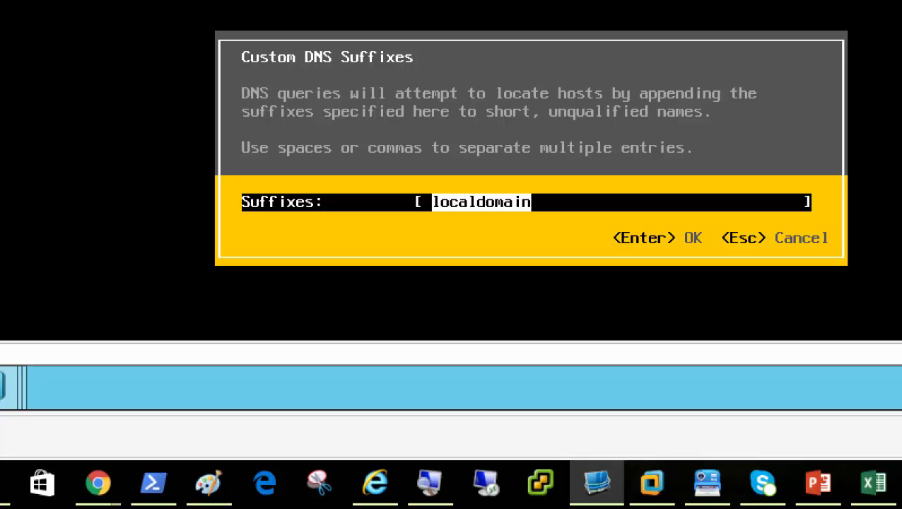
Replace localdomain with vmwaredomain.local, then capitalise it to VmwareDomain.local.
key(Return)
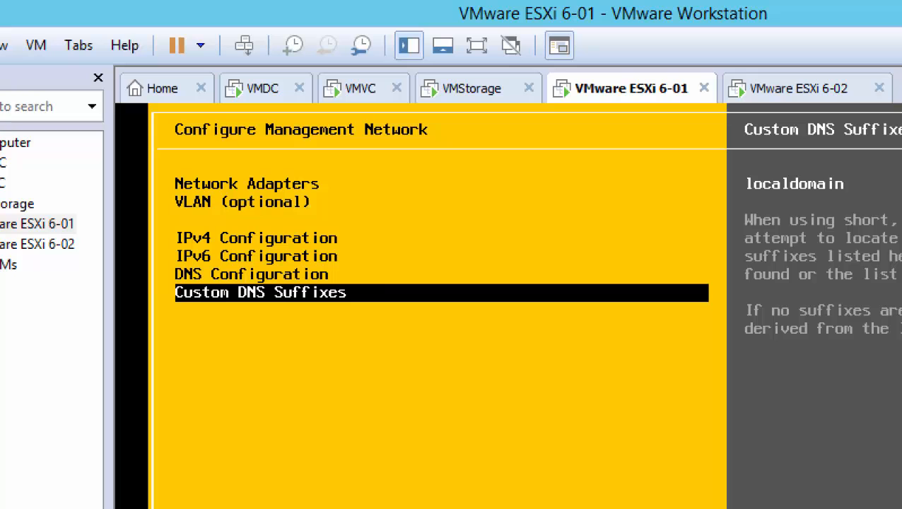
key(Return)
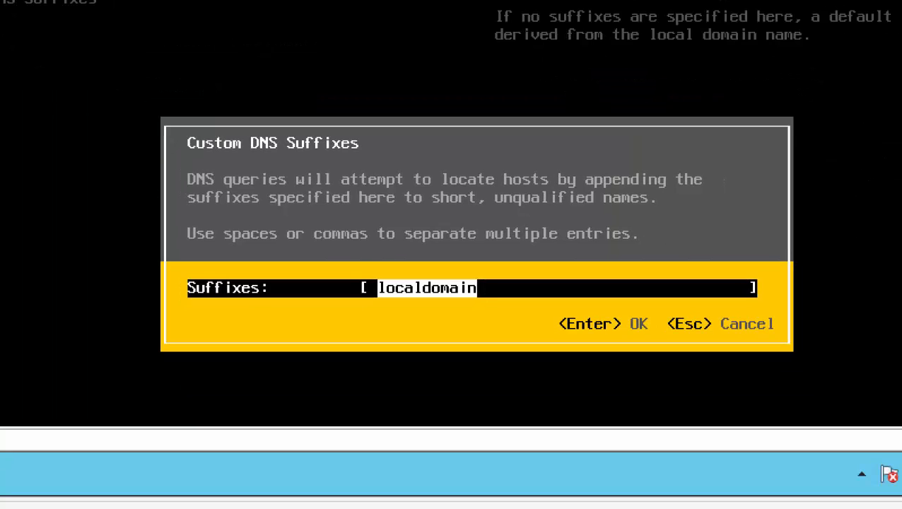
text(vmware)
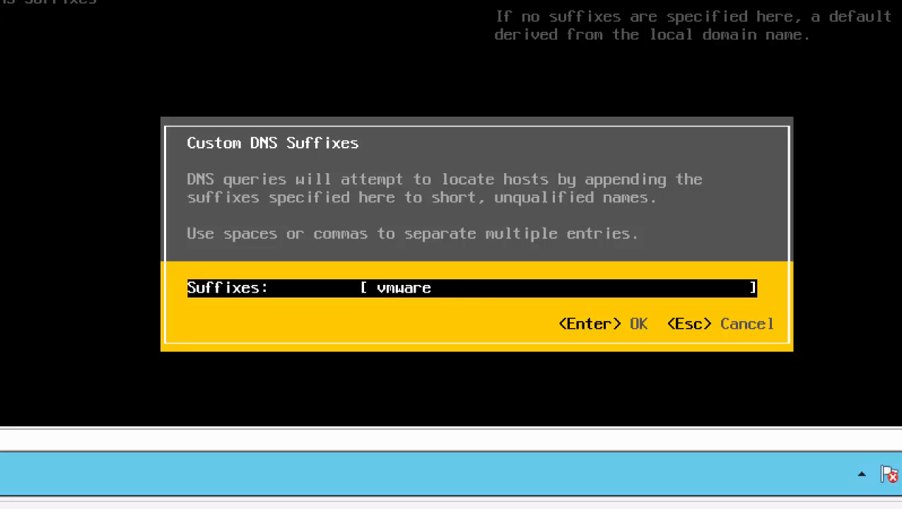
text(domain.local)
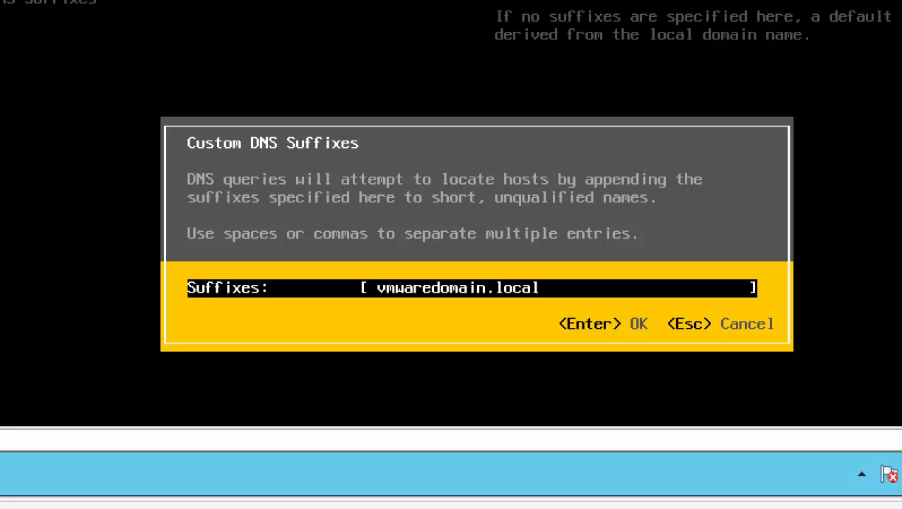
key(Left)
key(Left)
key(Left)
key(Left)
key(Left)
key(Left)
key(Left)
key(Left)
key(Left)
key(Left)
key(Left)
key(Left)
key(BackSpace)
text(D)
key(Left)
key(Left)
key(Left)
key(Left)
key(Left)
key(Left)
key(Left)
key(BackSpace)
text(V)
key(Right)
key(Right)
key(Right)
key(Right)
key(Right)
key(Right)
key(Right)
key(Right)
key(Right)
key(Right)
key(Right)
key(Right)
key(Right)
key(Right)
key(Right)
key(Right)
Cancel the suffix edit and reopen DNS Configuration, showing 192.168.137.1 and localhost.
key(Return)
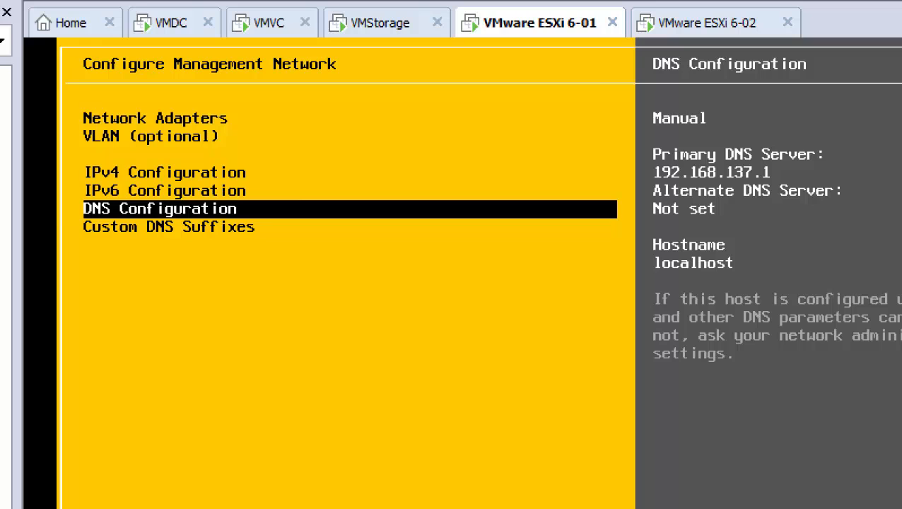
key(Return)
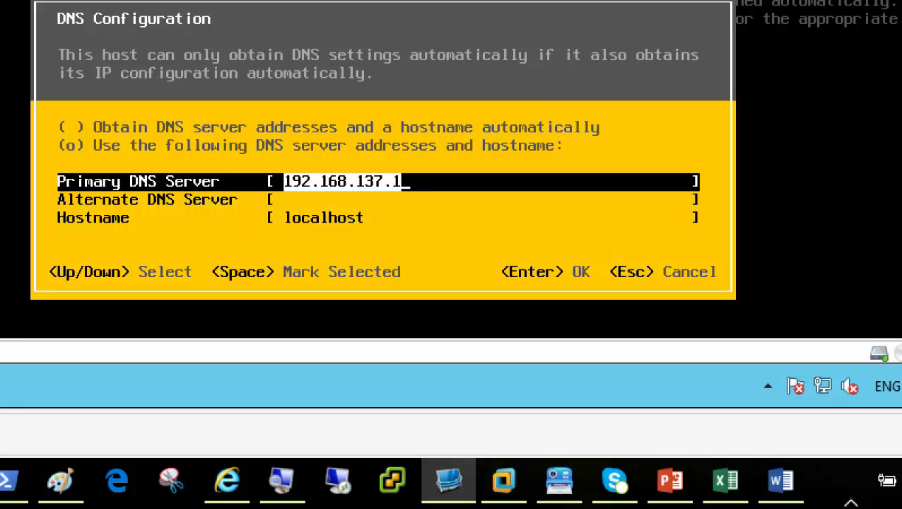
Re-enter primary DNS 192.168.200.1 and hostname ESXi01 and save them.
key(Return)
key(BackSpace)
key(BackSpace)
key(BackSpace)
key(BackSpace)
key(BackSpace)
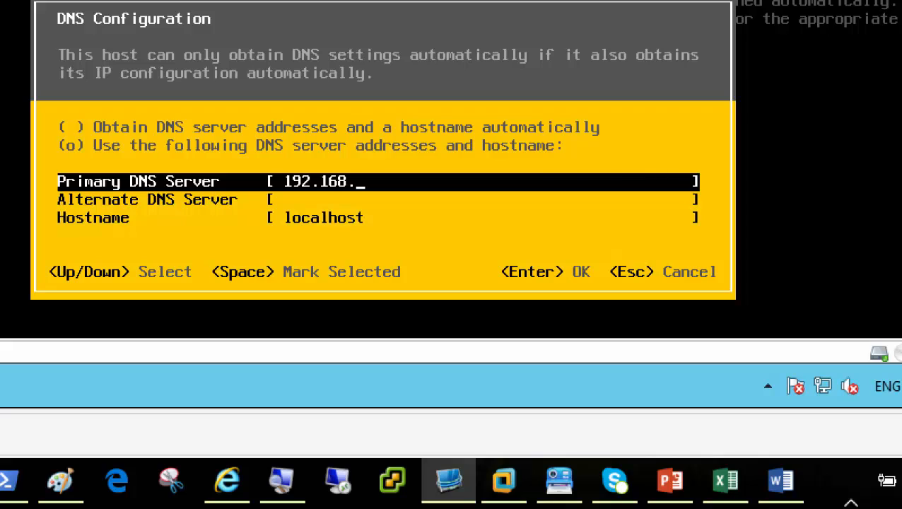
text(200.1)
key(Down)
key(Down)
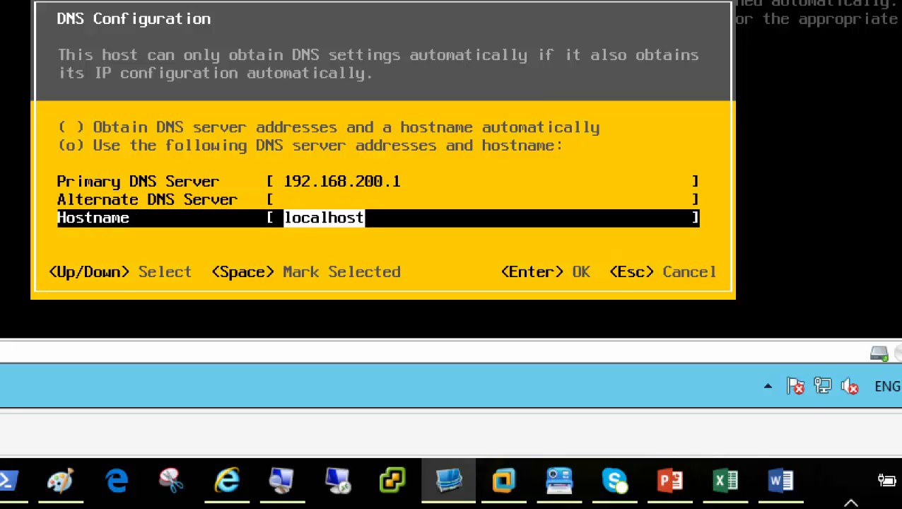
text(ESXi01)
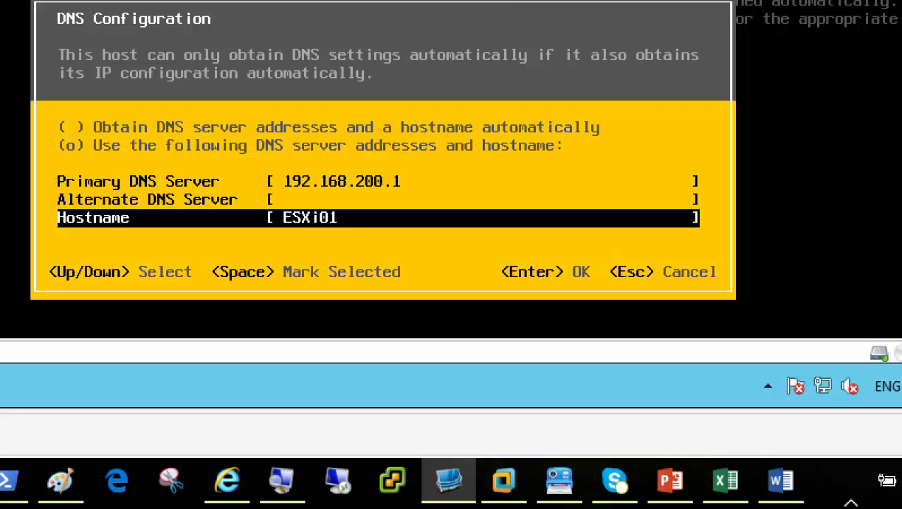
key(Return)
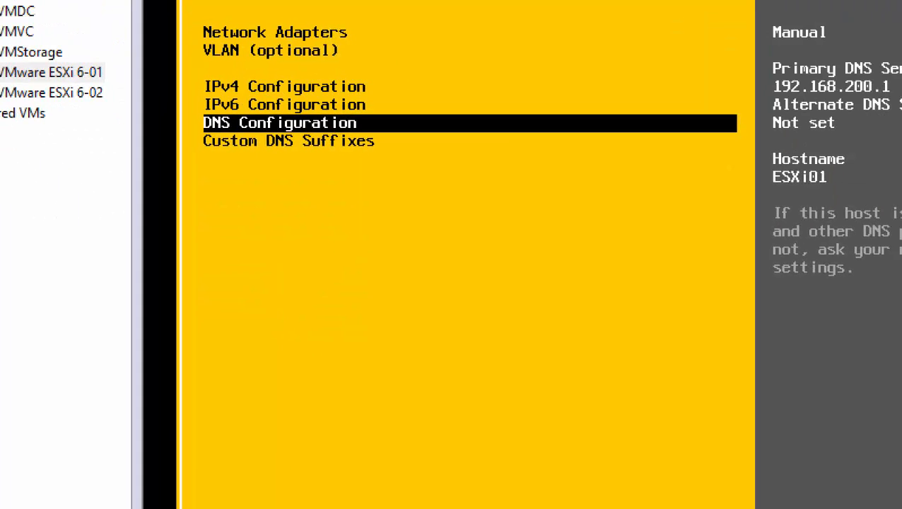
key(Down)
Open Custom DNS Suffixes and type vmwaredomain.local over localdomain.
key(Return)
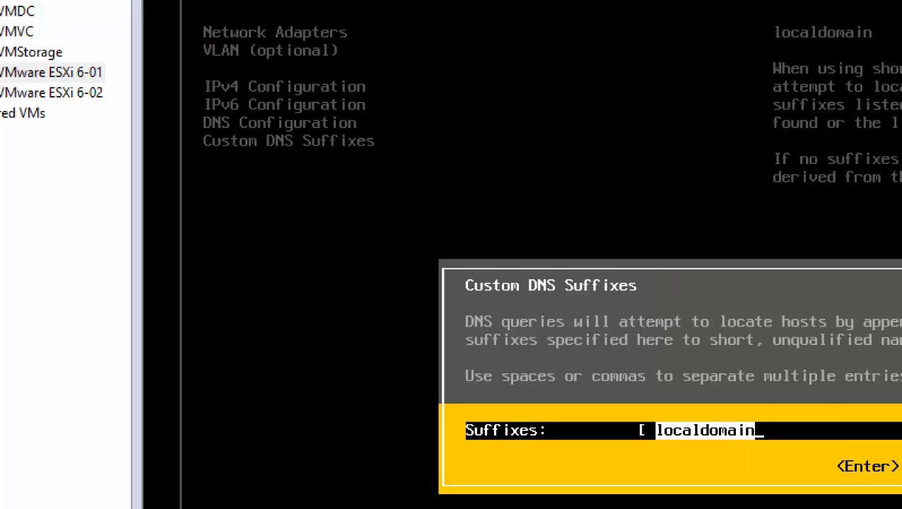
text(vm)
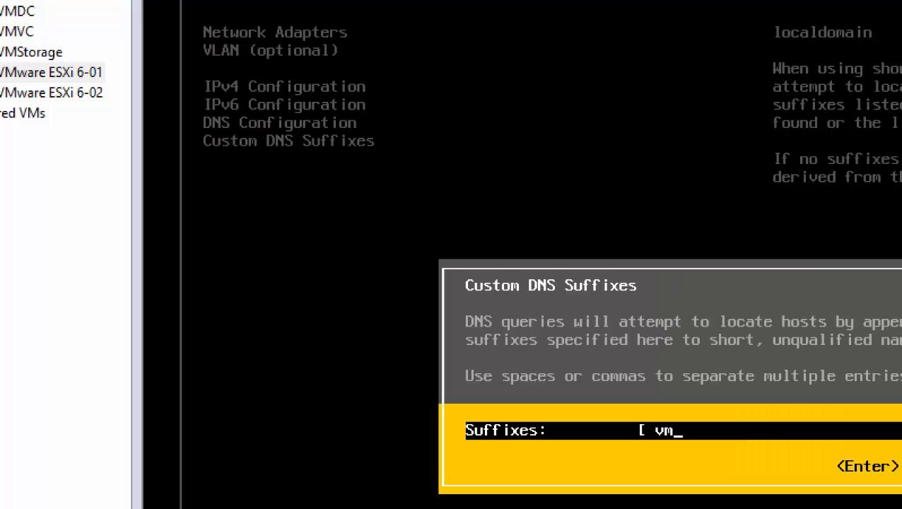
text(waredomain)
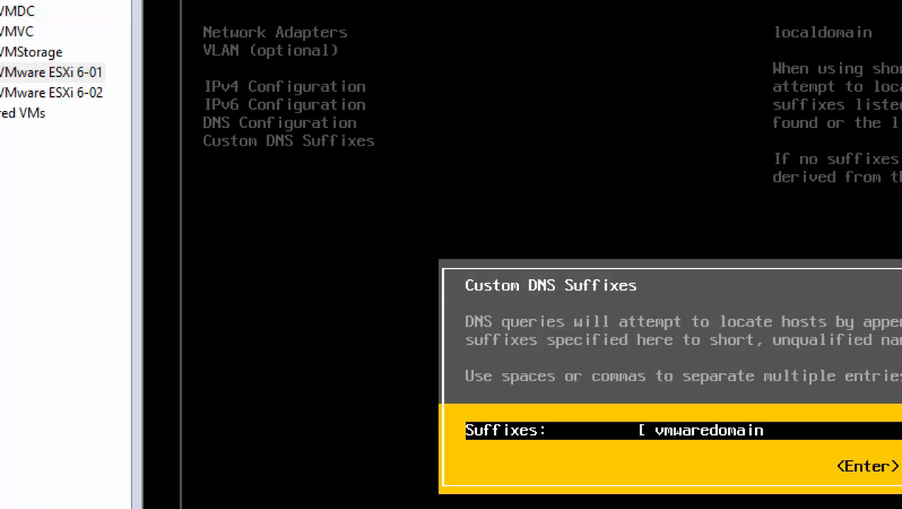
text(.local)
Accept the vmwaredomain.local DNS suffix and exit to ESXi 6-01's apply-changes confirmation.
key(Return)
key(Up)
key(Up)
key(Up)
key(Up)
key(Up)
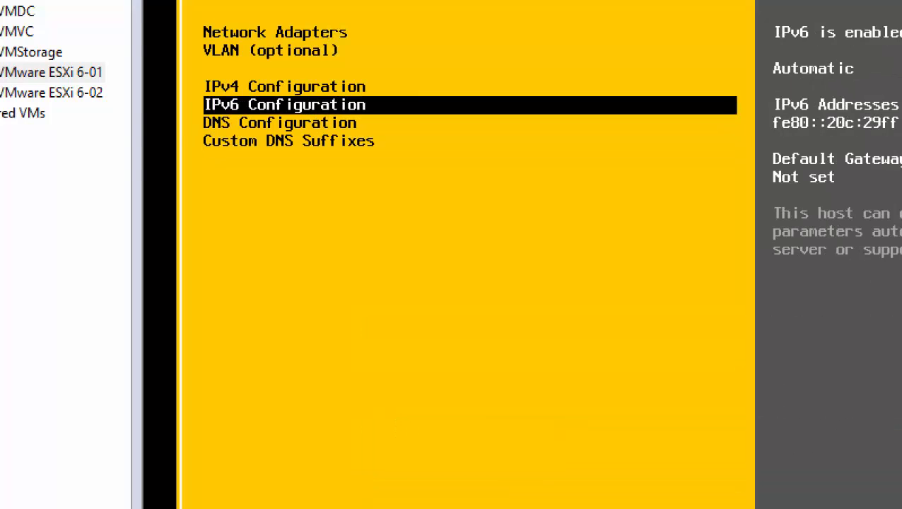
key(Down)
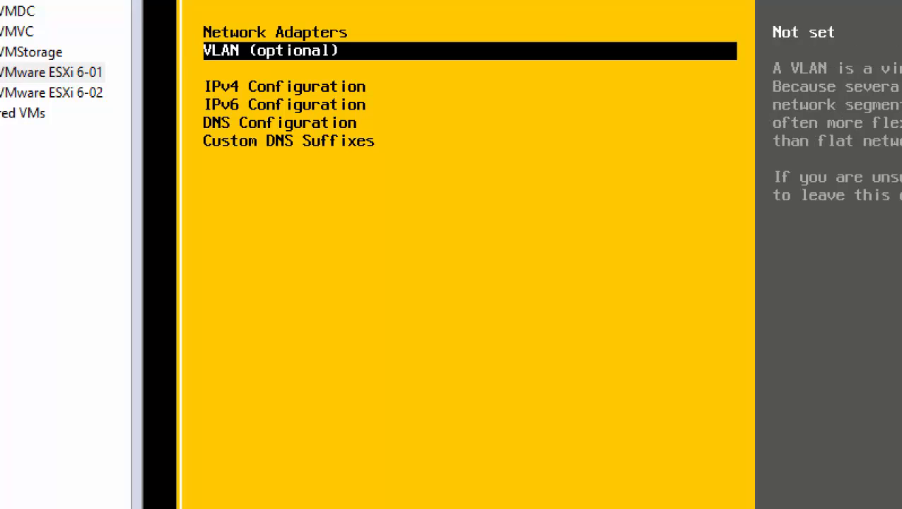
key(Down)
key(Up)
key(Up)
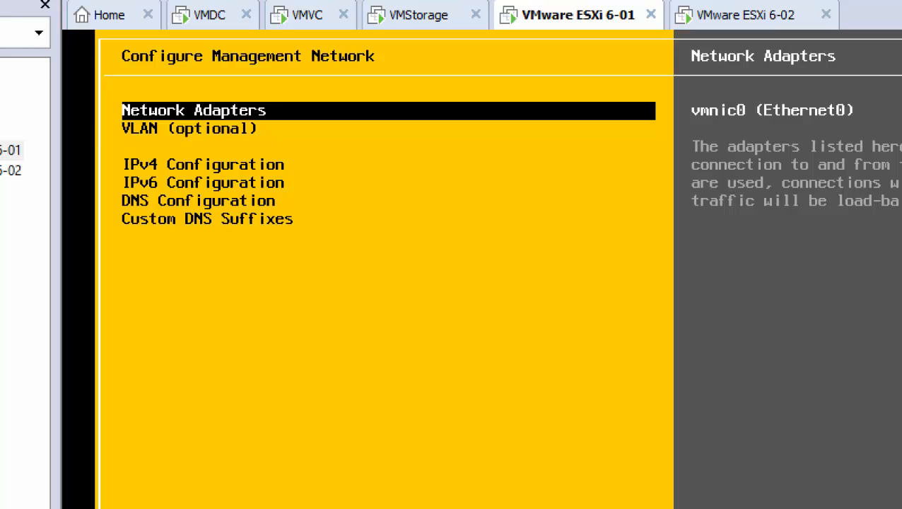
key(Escape)
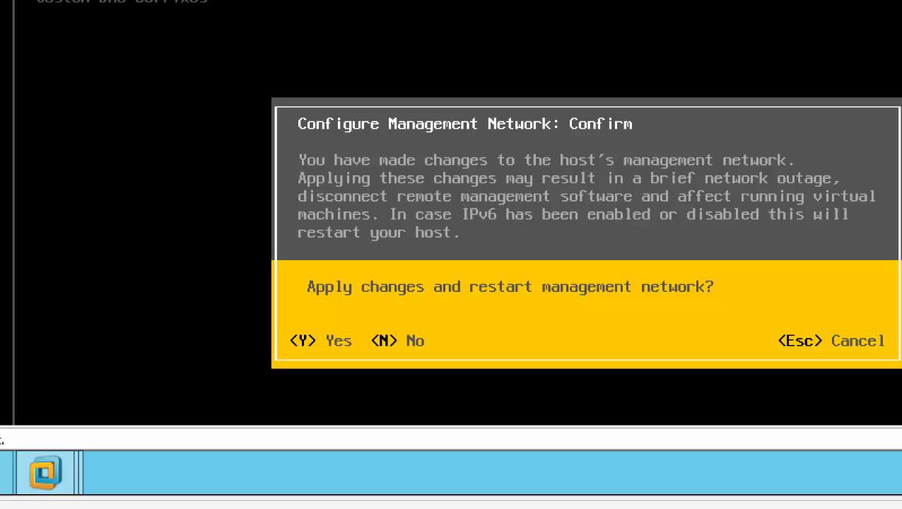
Apply and restart ESXi 6-01's management network, returning to System Customization showing ESXi01 at 192.168.200.4.
key(y)
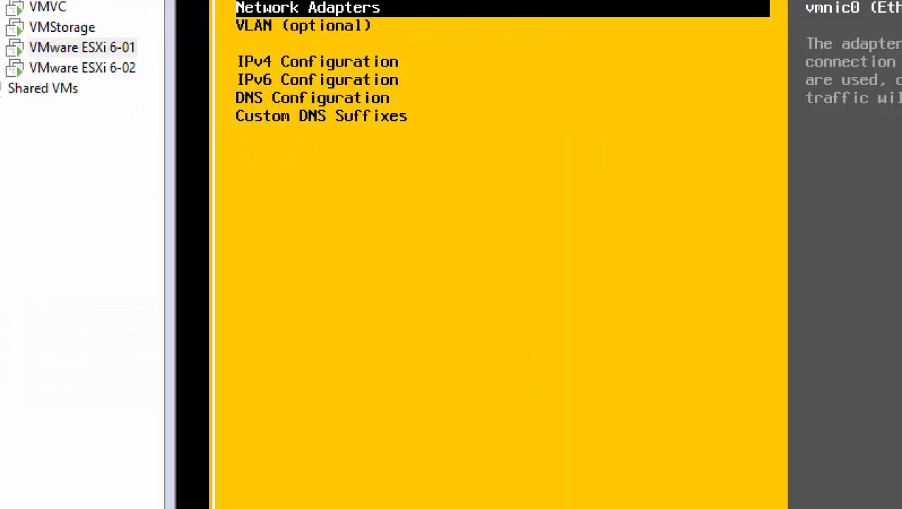
key(Escape)
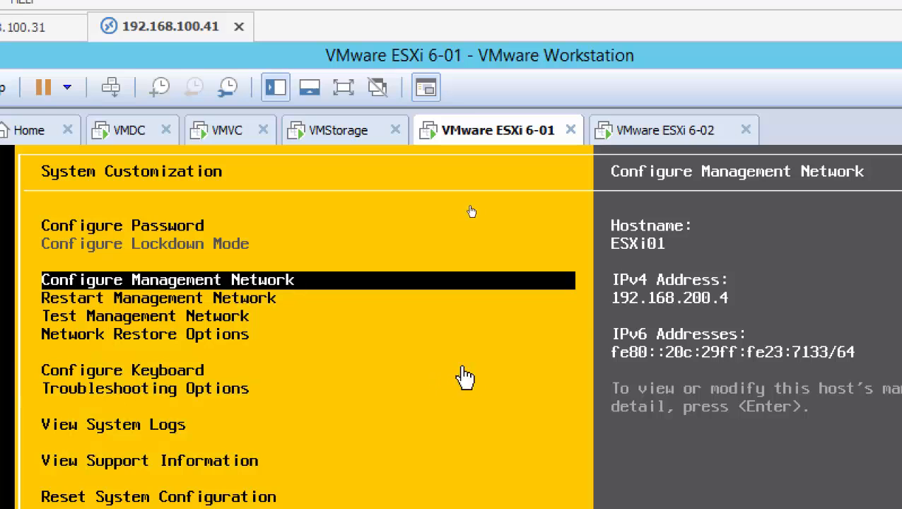
Switch to the ESXi 6-02 tab and log in as root to its System Customization menu.
click(655, 134)
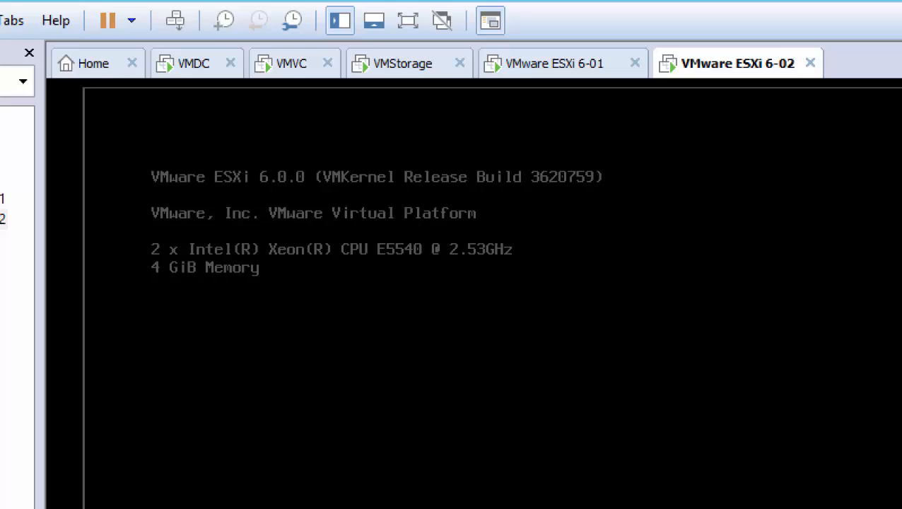
key(F2)
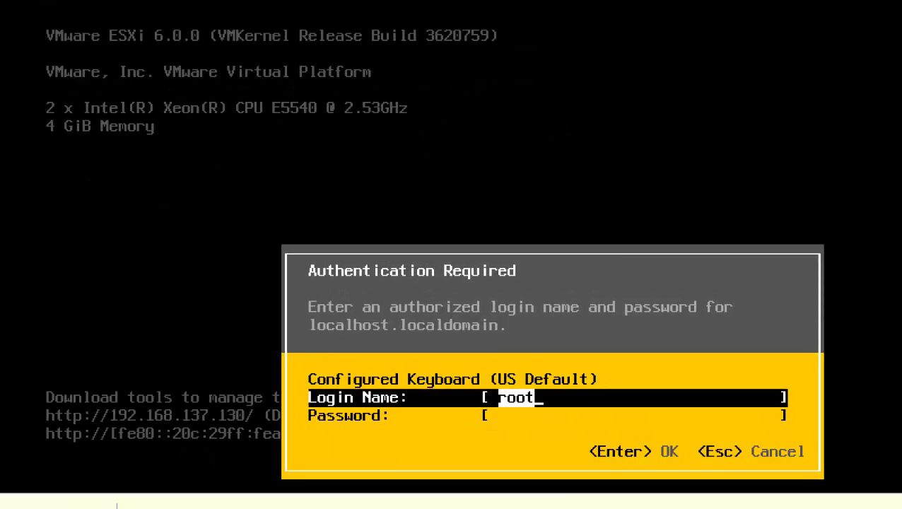
key(Tab)
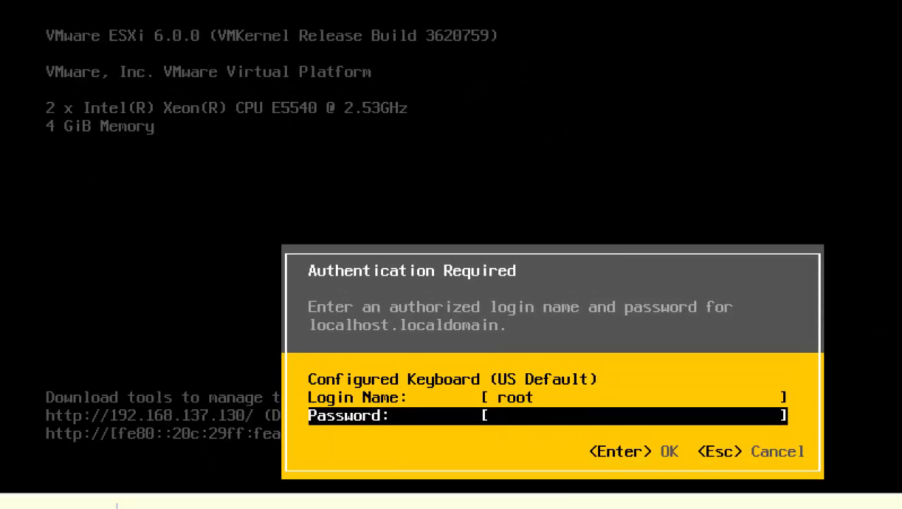
text(***)
key(BackSpace)
key(BackSpace)
key(BackSpace)
text(**)
key(BackSpace)
key(BackSpace)
text(*********)
key(Return)
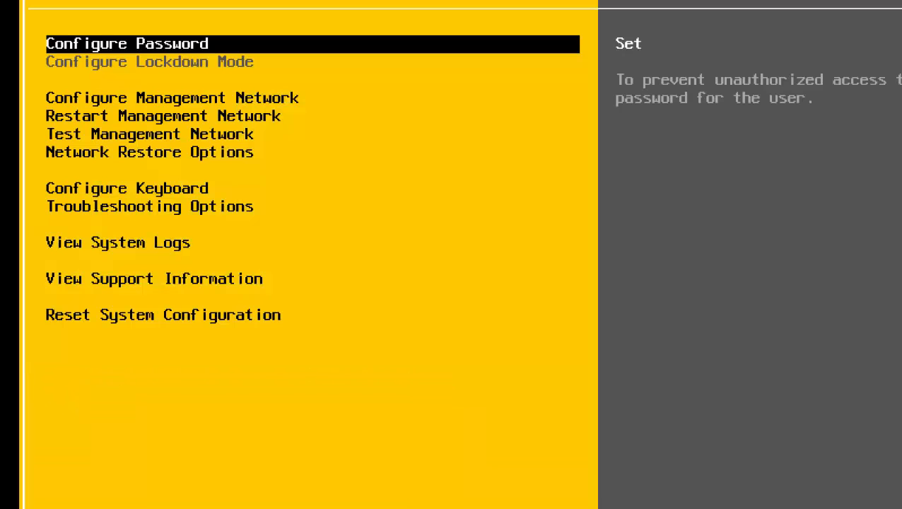
key(Down)
key(Down)
key(Up)
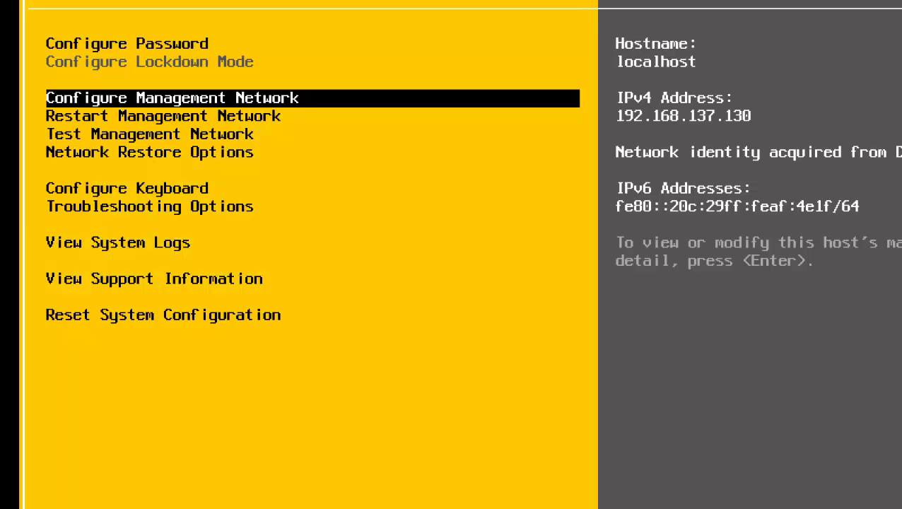
Open ESXi 6-02's IPv4 Configuration under Configure Management Network, currently dynamic at 192.168.137.130.
key(Return)
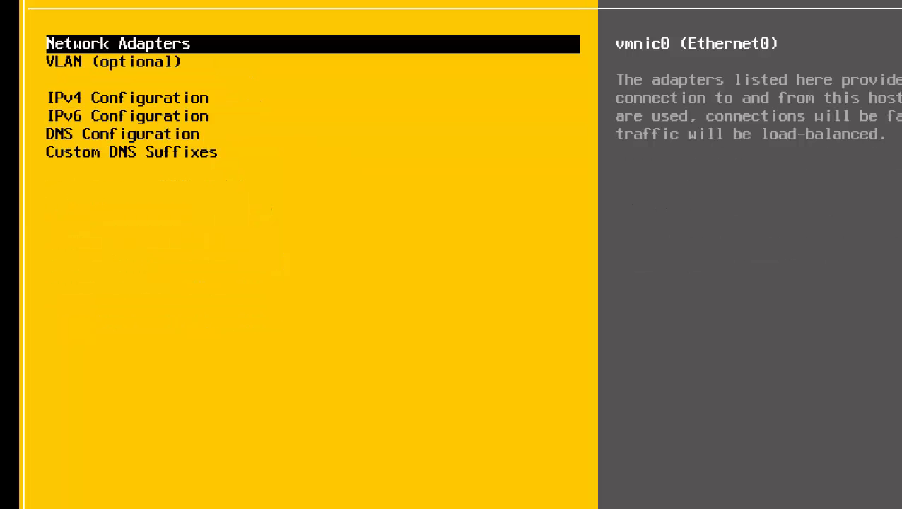
key(Escape)
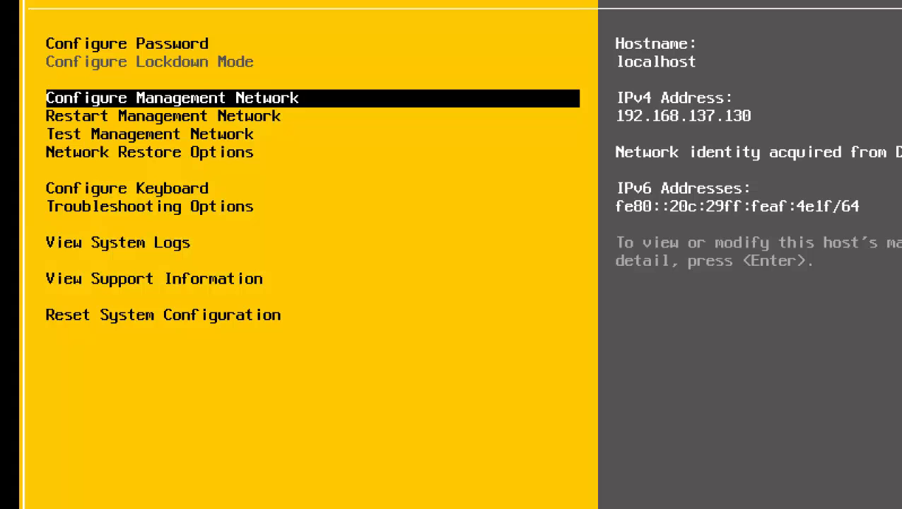
key(Return)
key(Down)
key(Down)
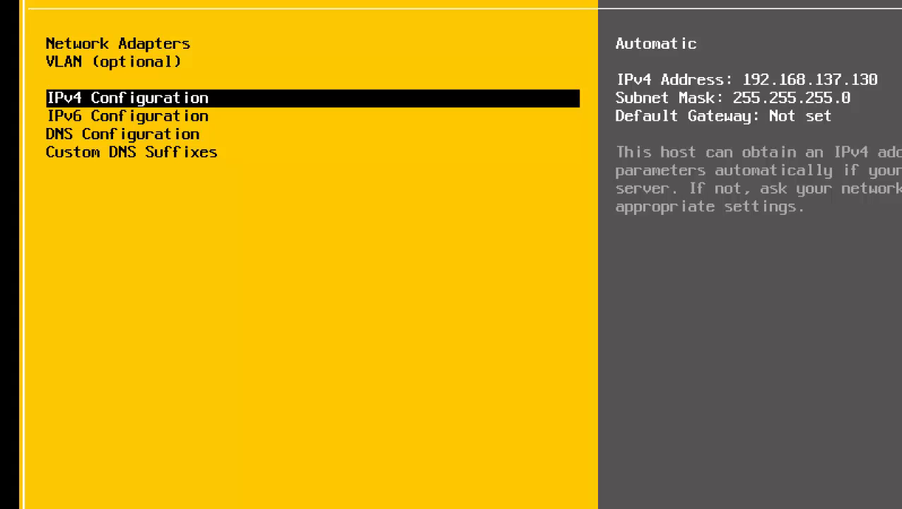
key(Return)
Switch ESXi 6-02 from dynamic to static IPv4 192.168.200.5 with gateway 192.168.200.50.
key(Down)
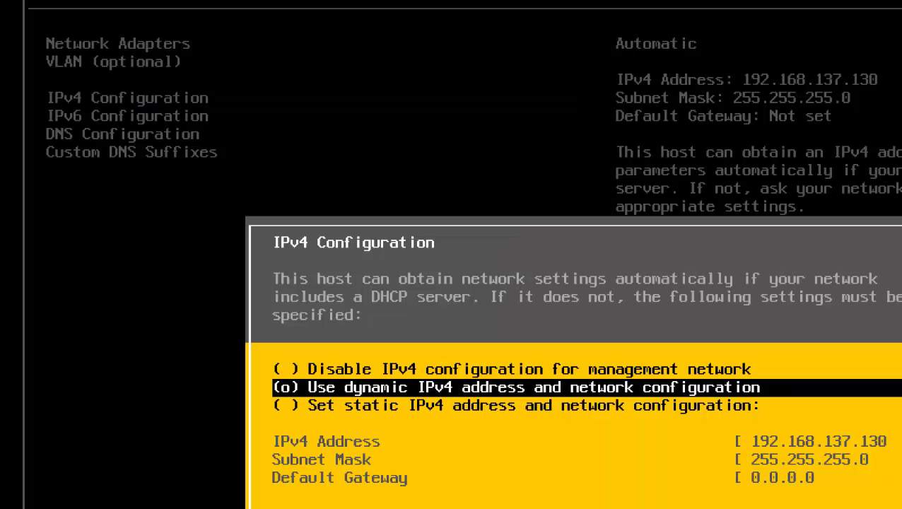
key(Down)
key(space)
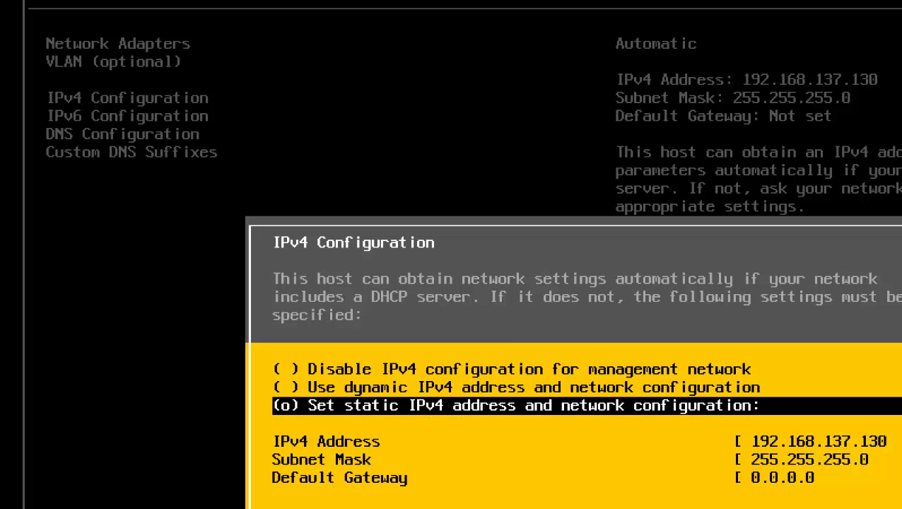
key(Down)
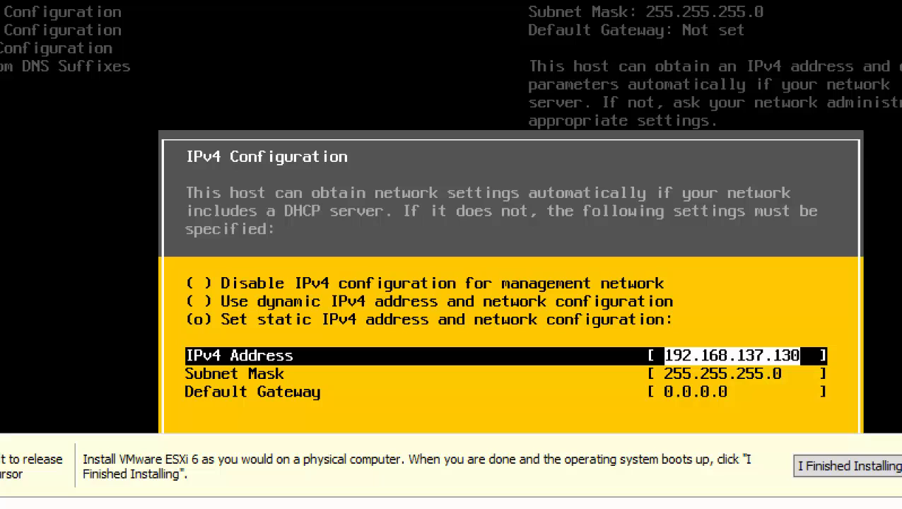
key(Right)
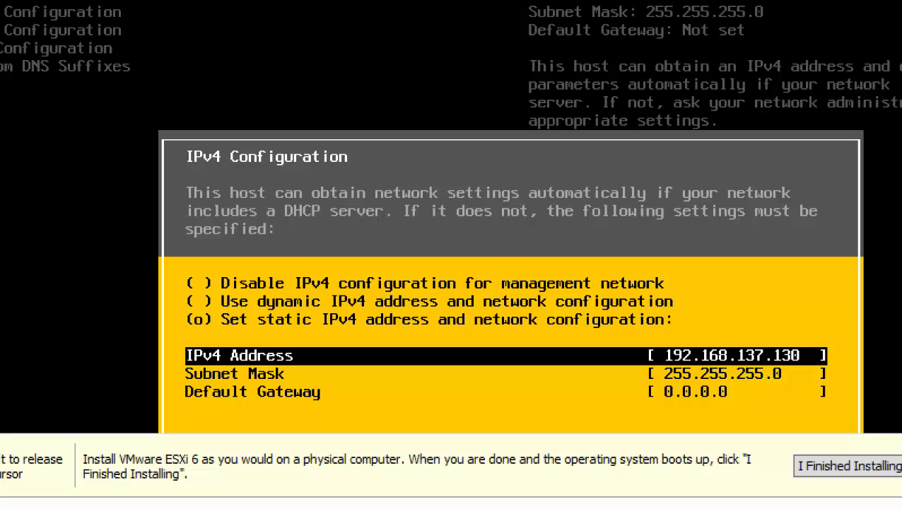
key(BackSpace)
key(BackSpace)
key(BackSpace)
key(BackSpace)
key(BackSpace)
key(BackSpace)
key(BackSpace)
text(20)
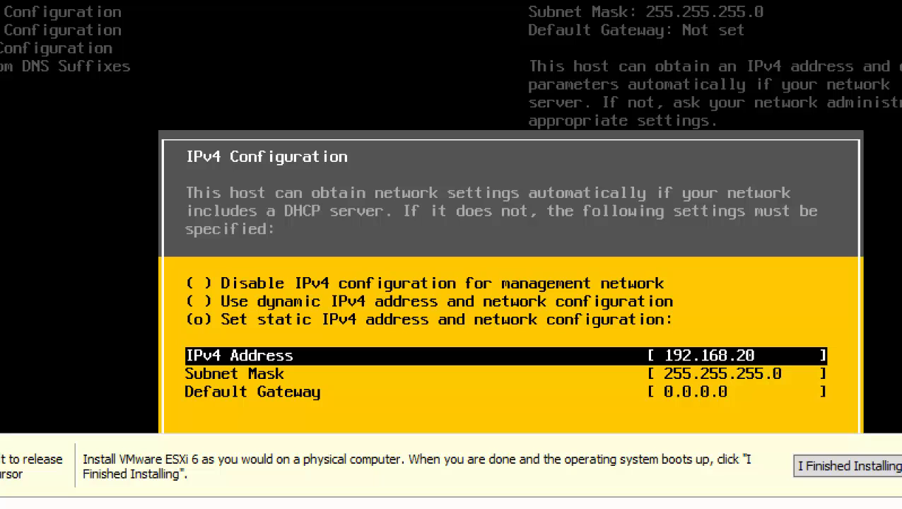
text(0.5)
key(Down)
key(Down)
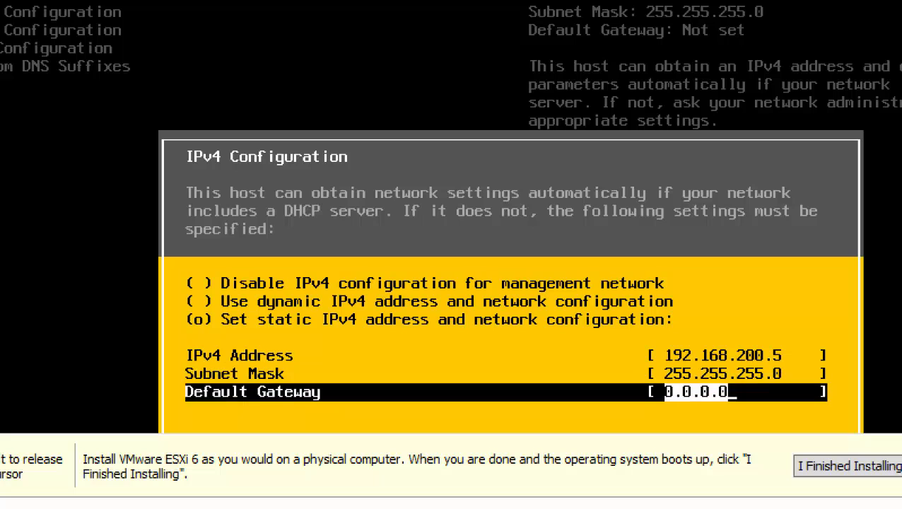
text(192.168)
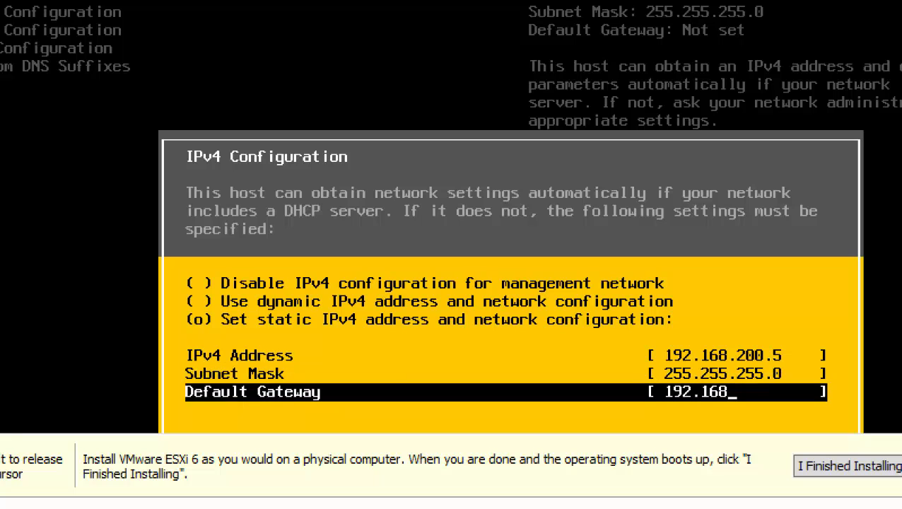
text(.200.50)
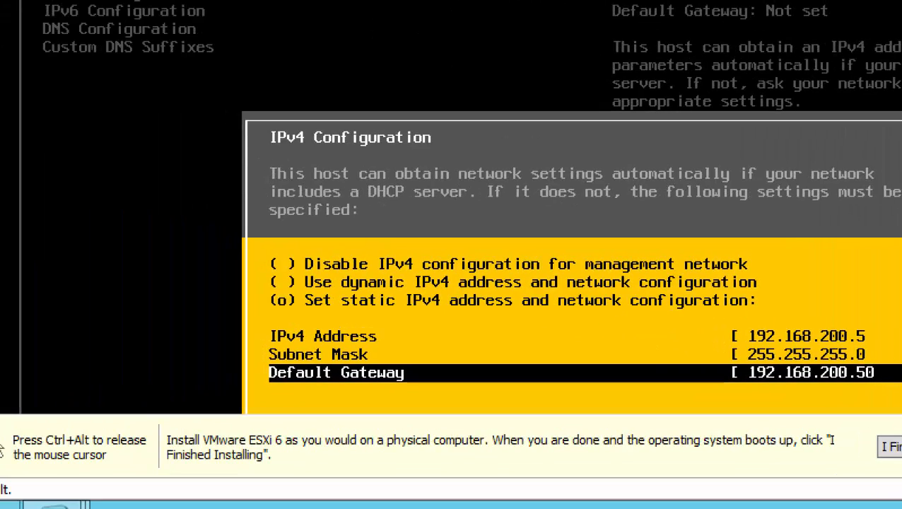
key(Return)
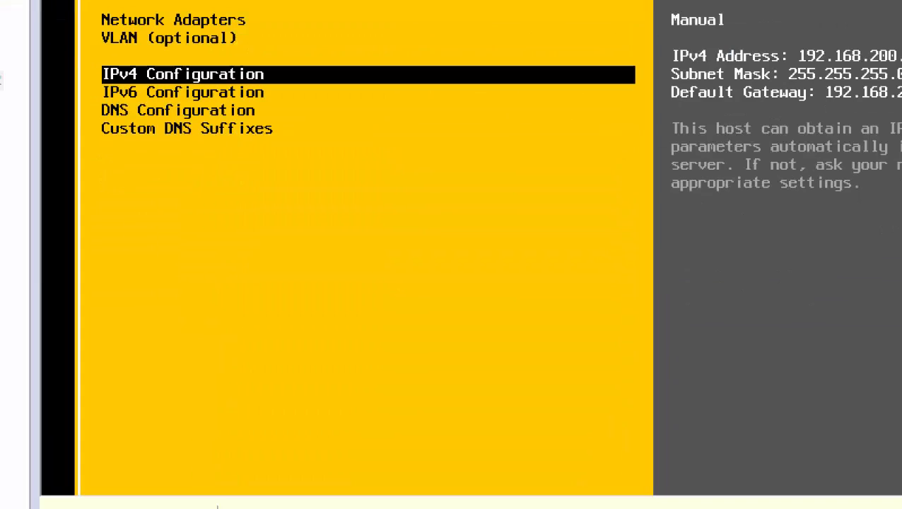
In DNS Configuration, set primary DNS server 192.168.200.1 and hostname ESXi02 for ESXi 6-02.
key(Down)
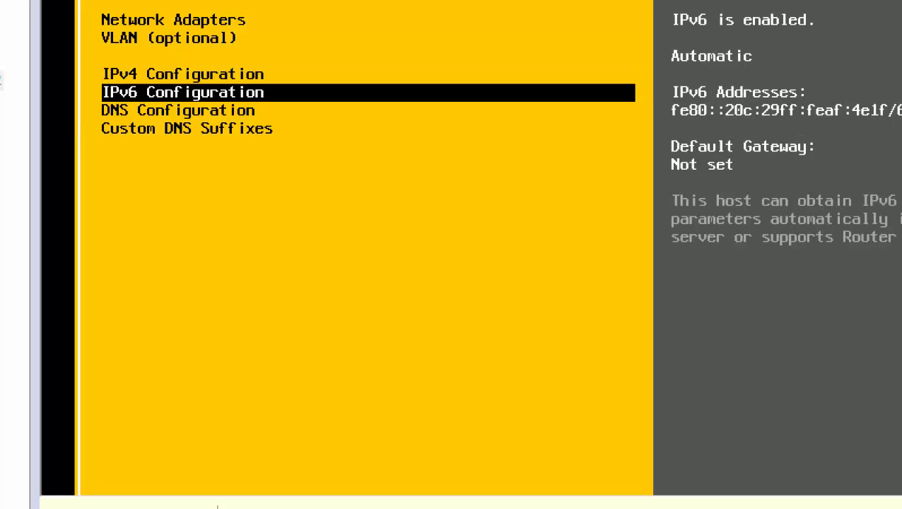
key(Down)
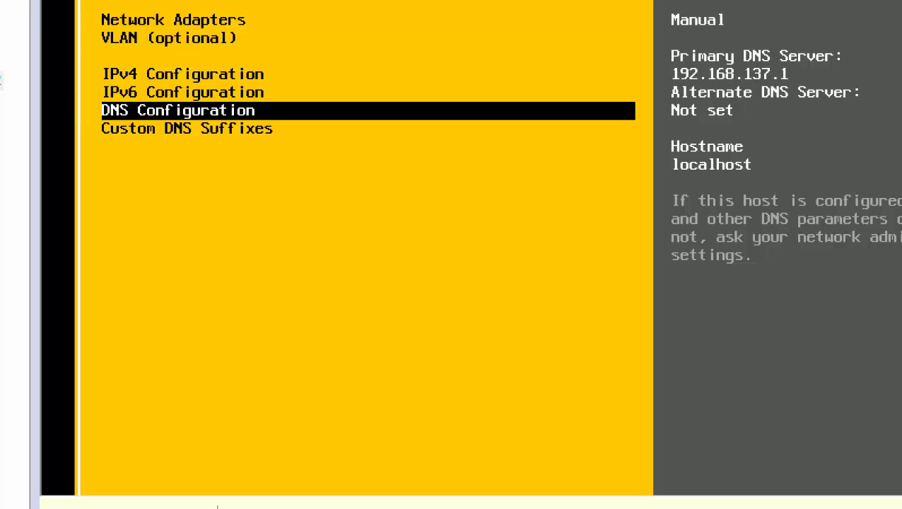
key(Return)
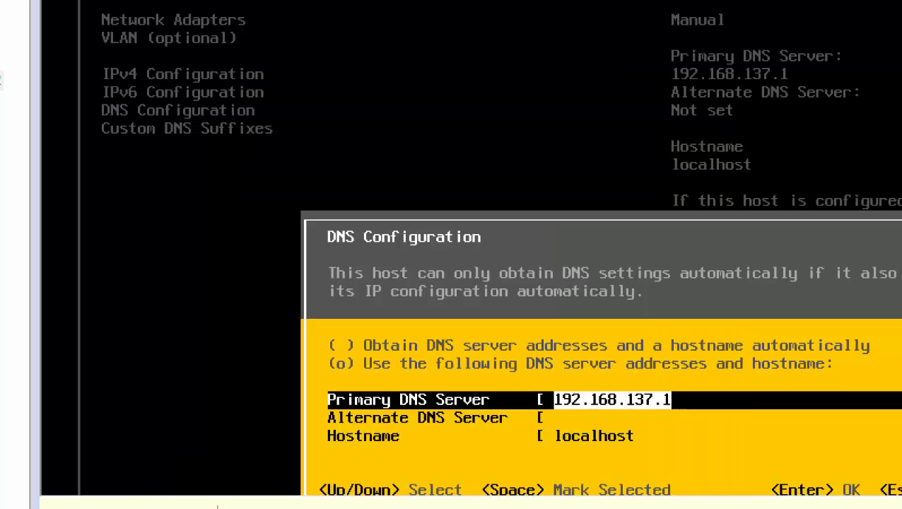
key(End)
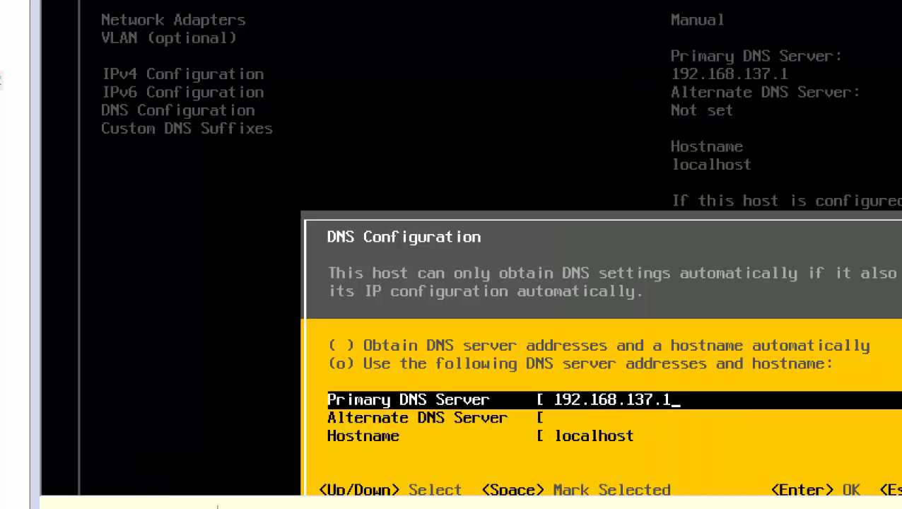
key(BackSpace)
key(BackSpace)
key(BackSpace)
key(BackSpace)
key(BackSpace)
text(200.1)
key(Down)
key(Down)
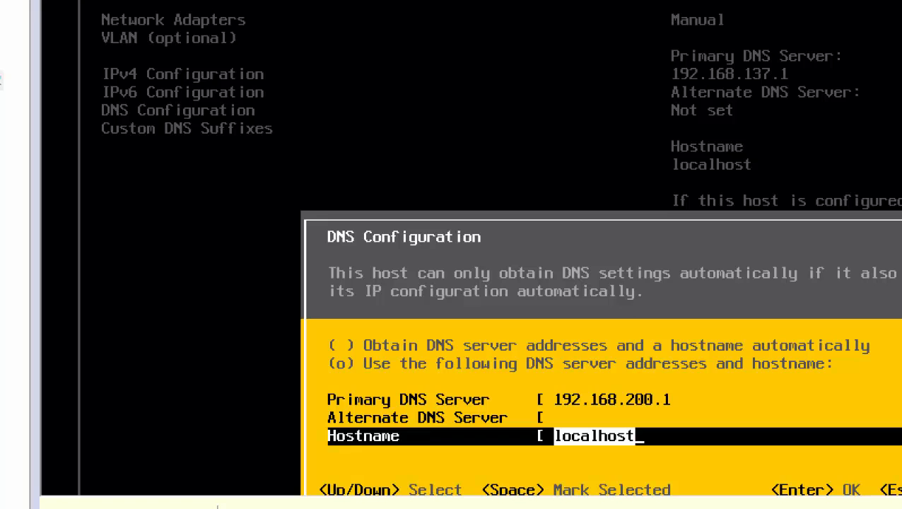
text(ESXi)
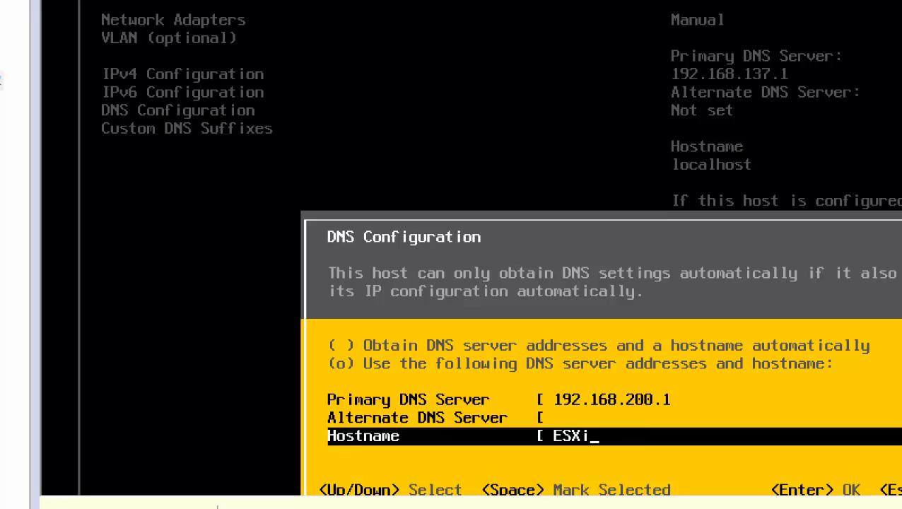
text(02)
key(Return)
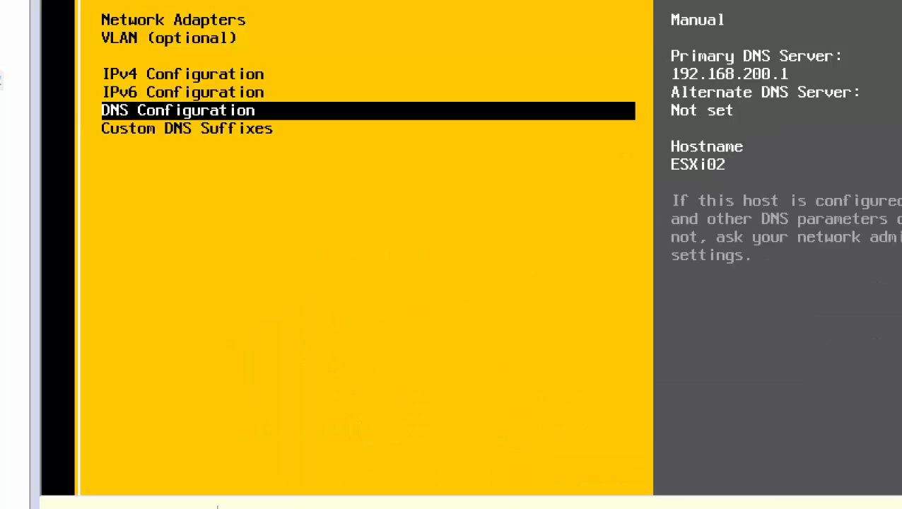
Replace the localdomain suffix with VmwareDomain.local and answer the apply-changes prompt.
key(Down)
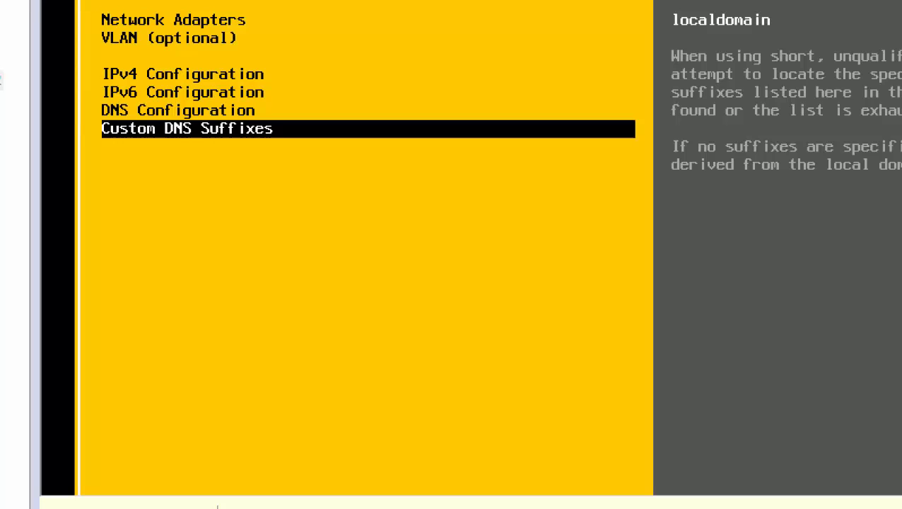
key(Return)
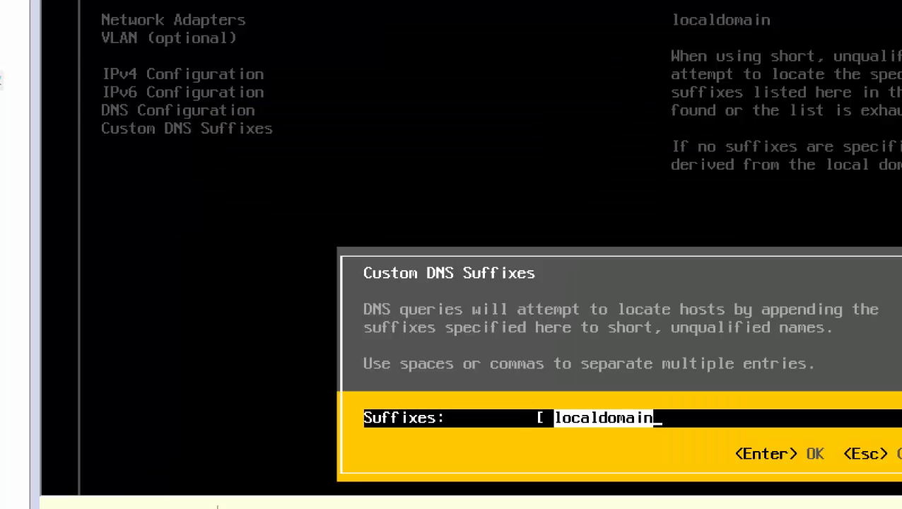
text(Vmw)
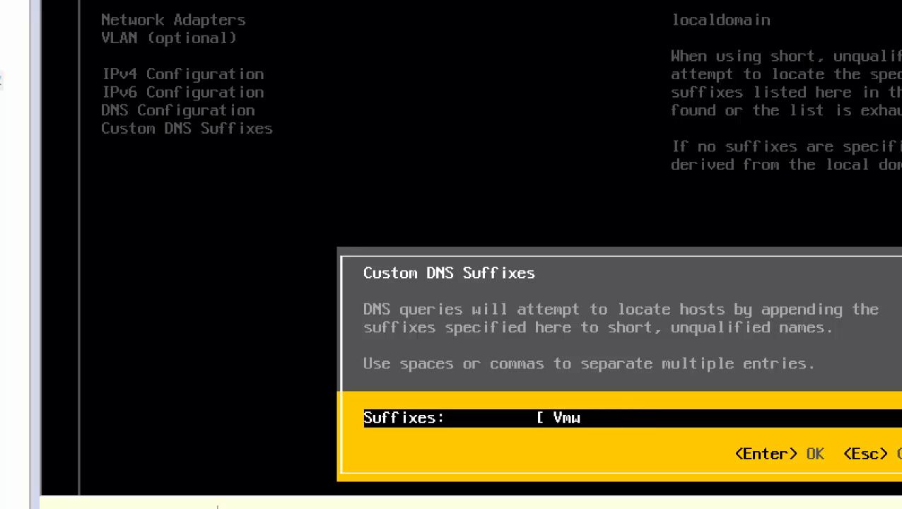
text(areDomai)
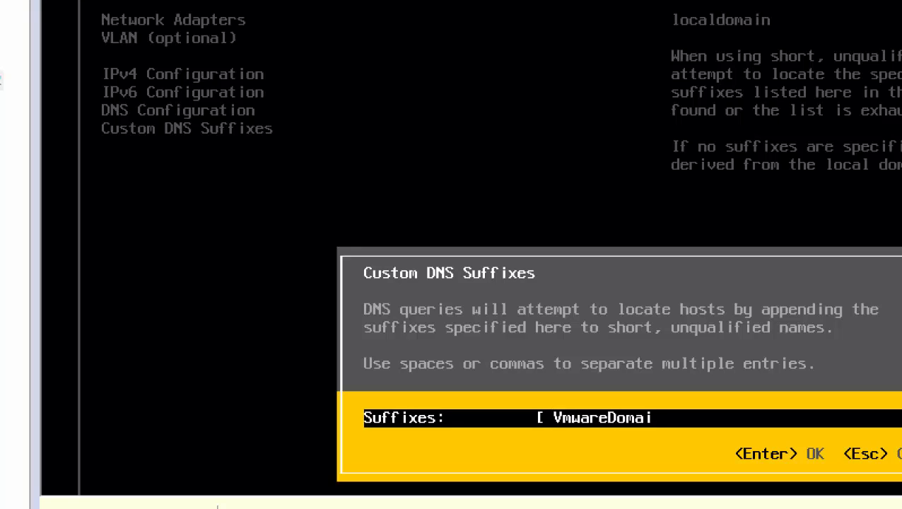
text(n.local)
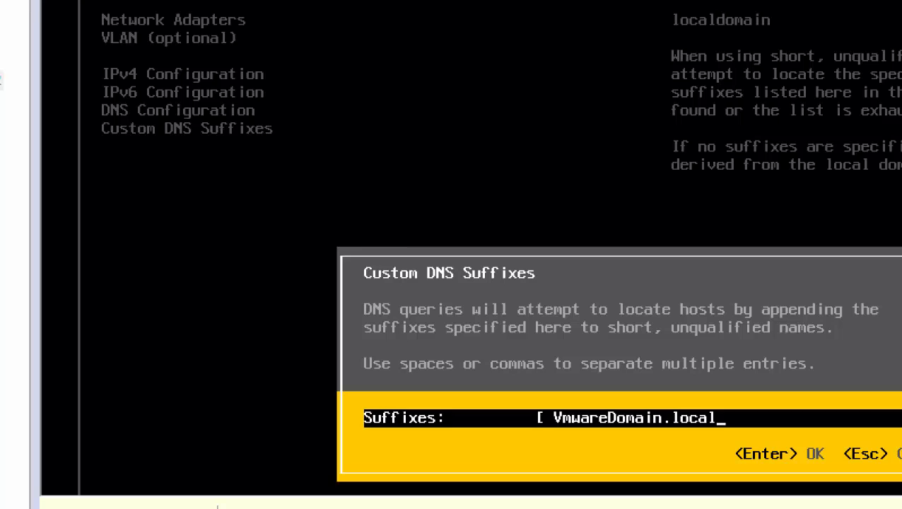
key(Return)
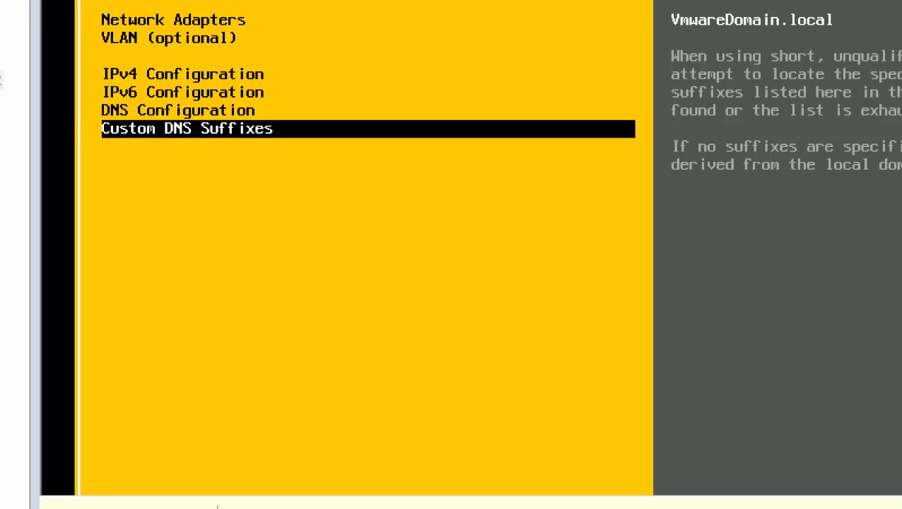
key(Escape)
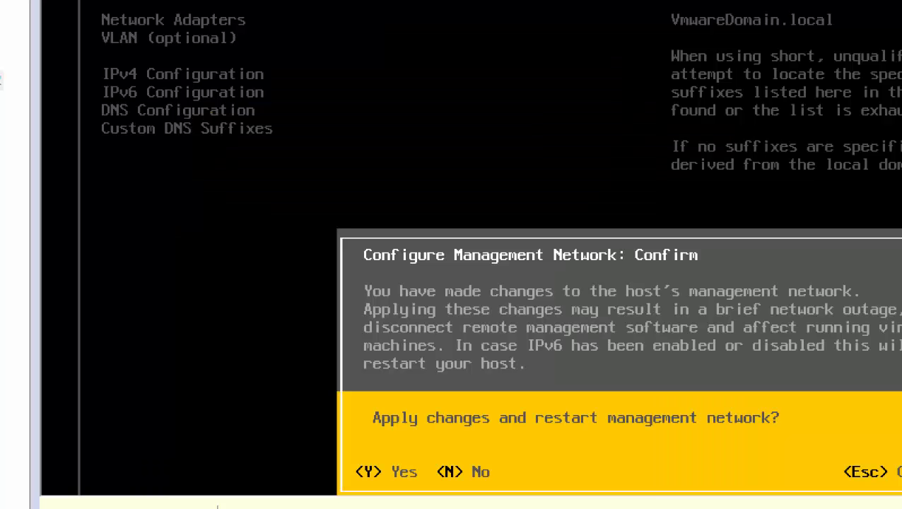
key(Escape)
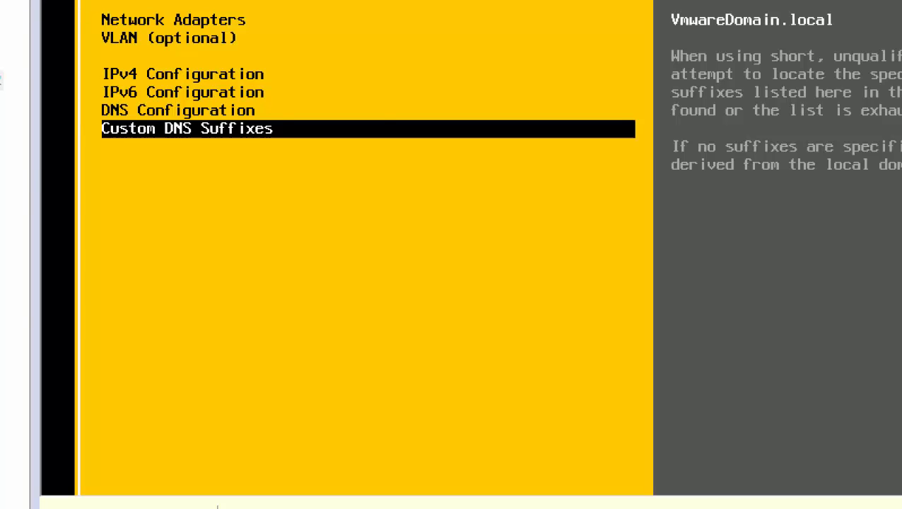
Exit back through System Customization, which now reports ESXi02 at 192.168.200.5.
key(Escape)
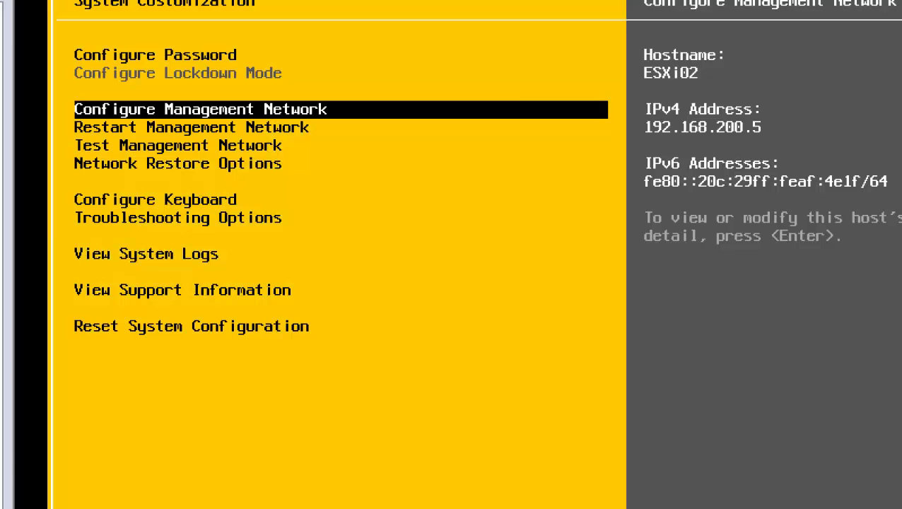
key(Return)
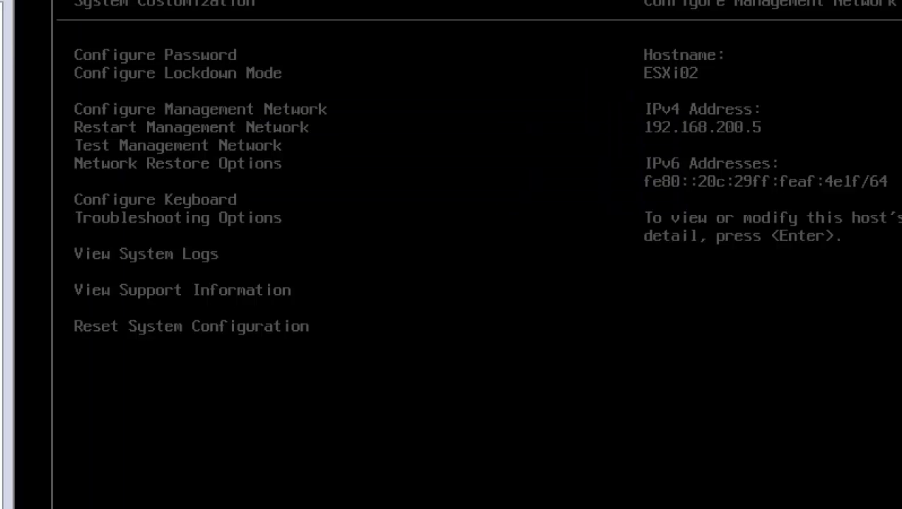